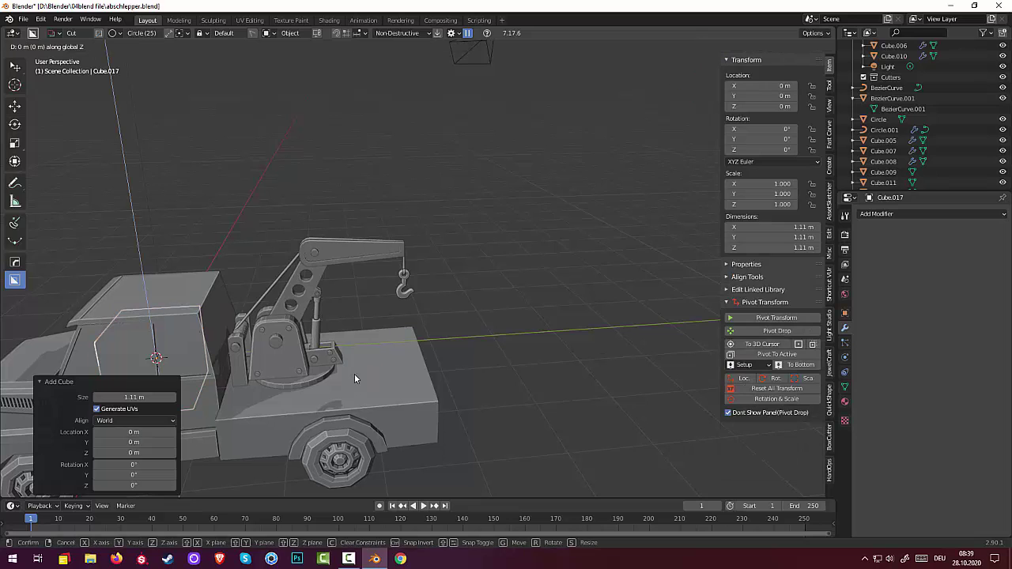
Raise the new cube about 1.98 m along Z and move it about -2.83 m along Y, above the crane.
left_click(558, 219)
mouse_move(327, 270)
middle_mouse_down()
mouse_move(351, 261)
mouse_move(327, 269)
middle_mouse_up()
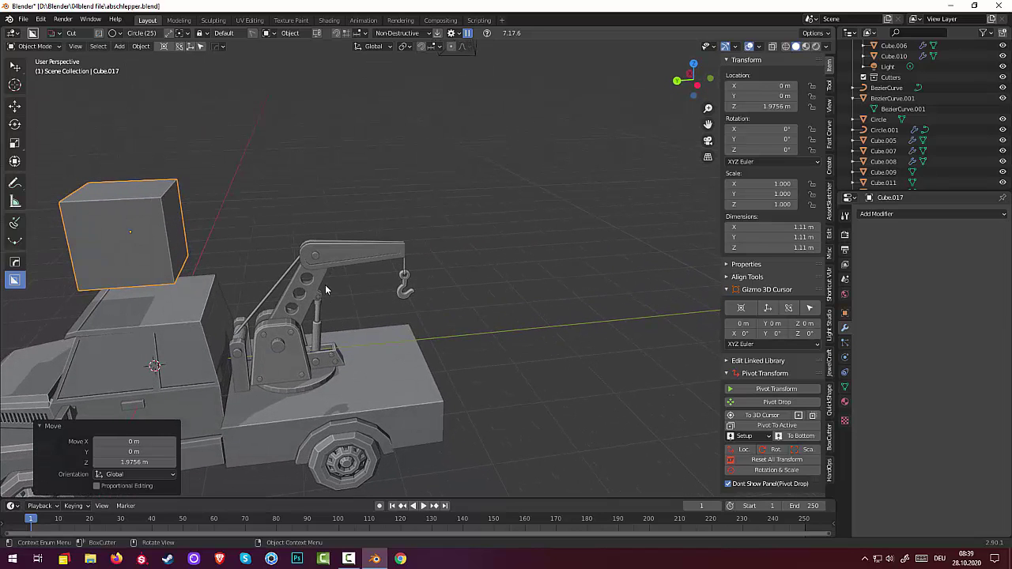
key("g")
key("y")
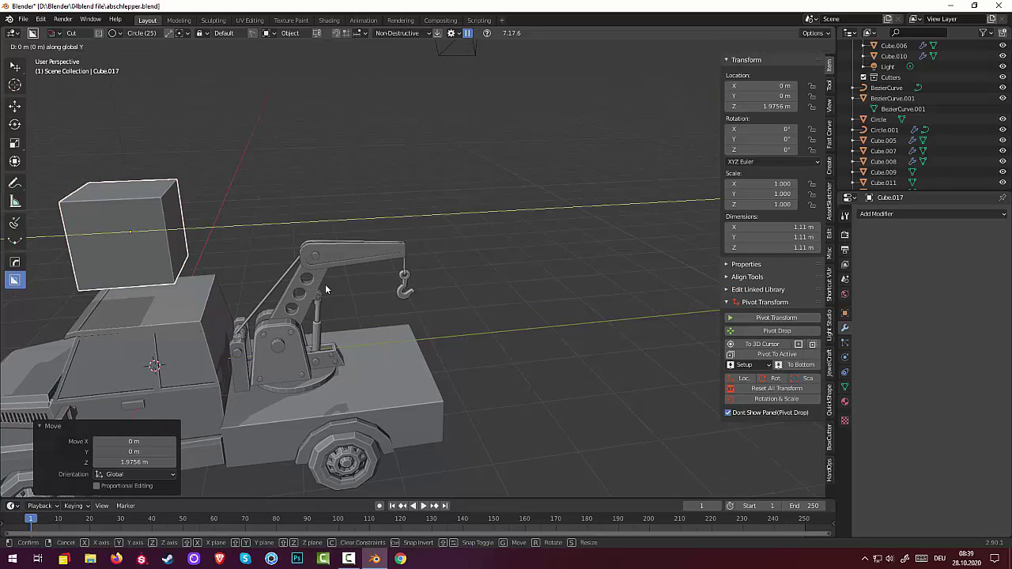
left_click(543, 283)
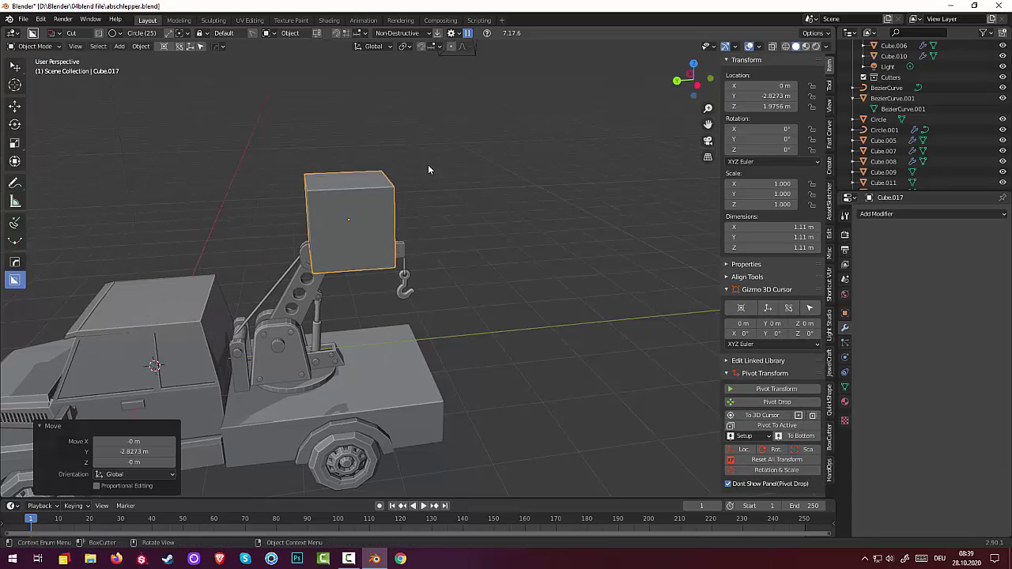
Scale the cube into a flat slab, about 0.11 m thick in Z and about 0.5 m wide in X.
key("s")
key("z")
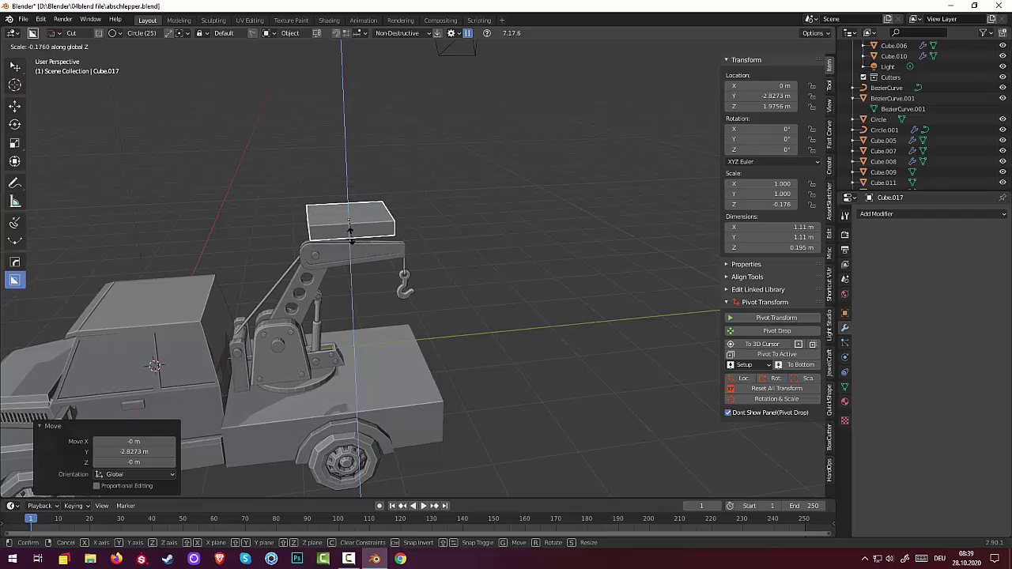
left_click(349, 223)
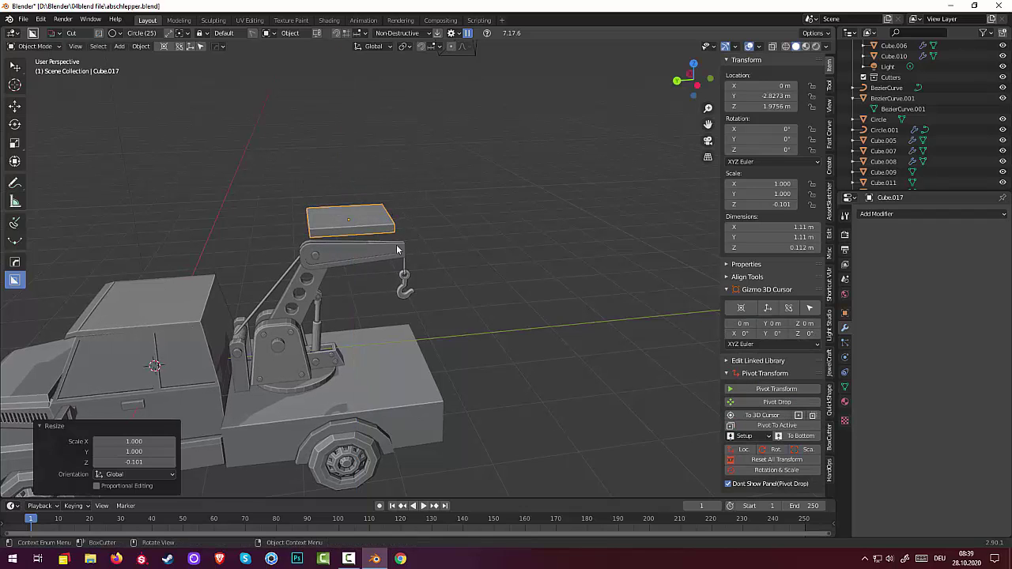
middle_click_drag(349, 224, 370, 234)
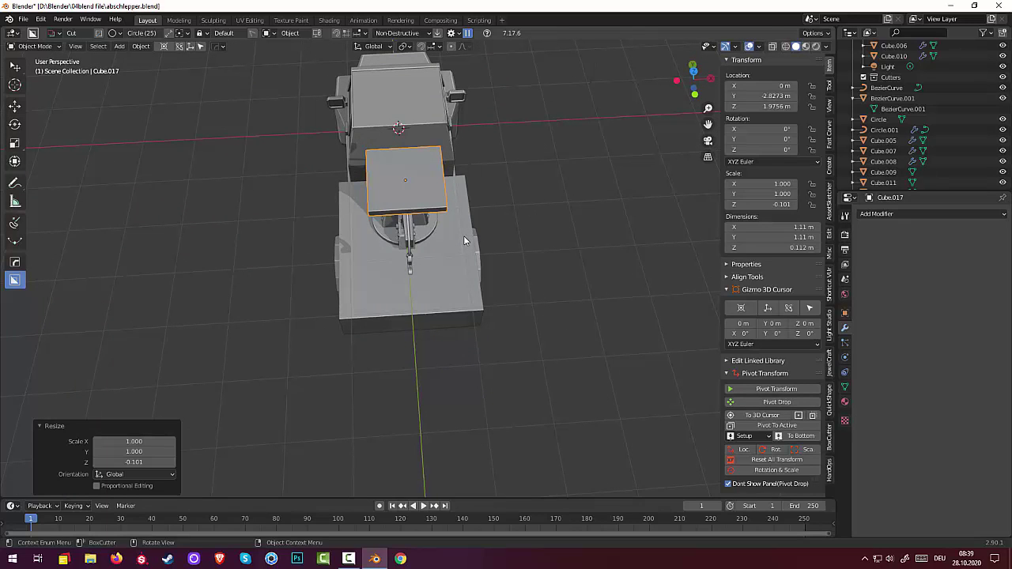
key("s")
key("x")
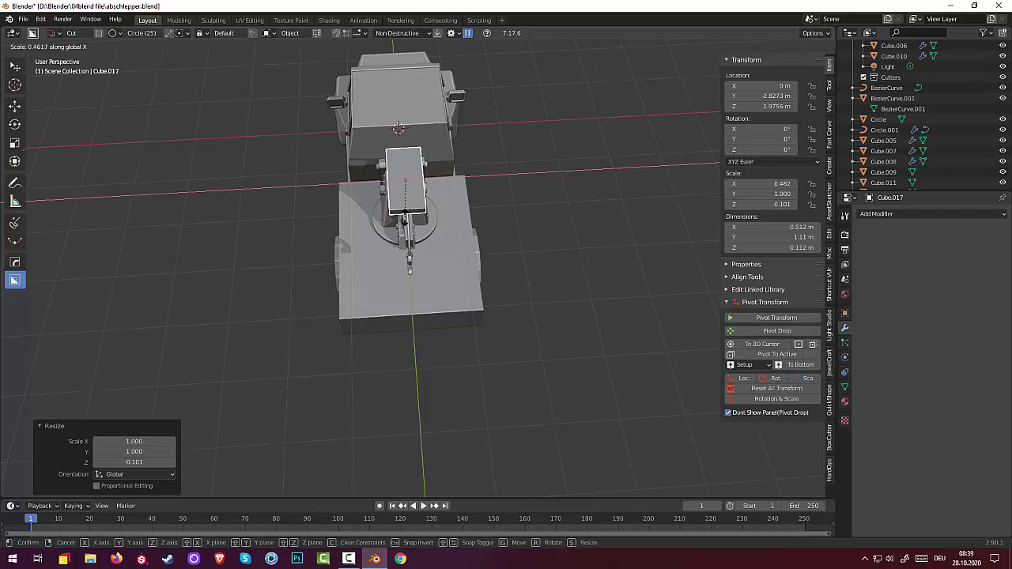
key("Return")
middle_click_drag(474, 238, 520, 176)
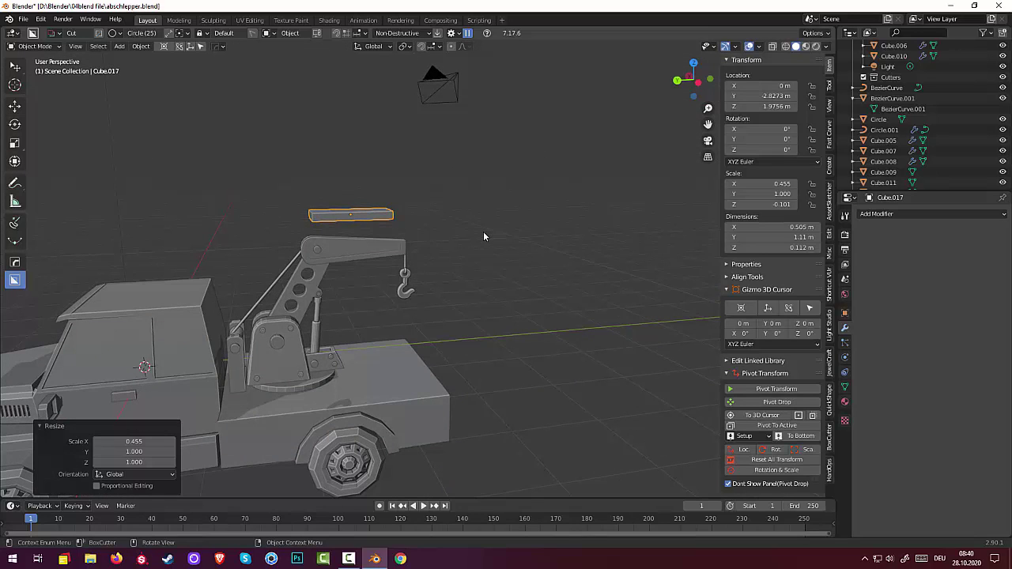
Lower the slab about 2.26 m along Z onto the truck bed and shift it about -0.89 m along X.
key("g")
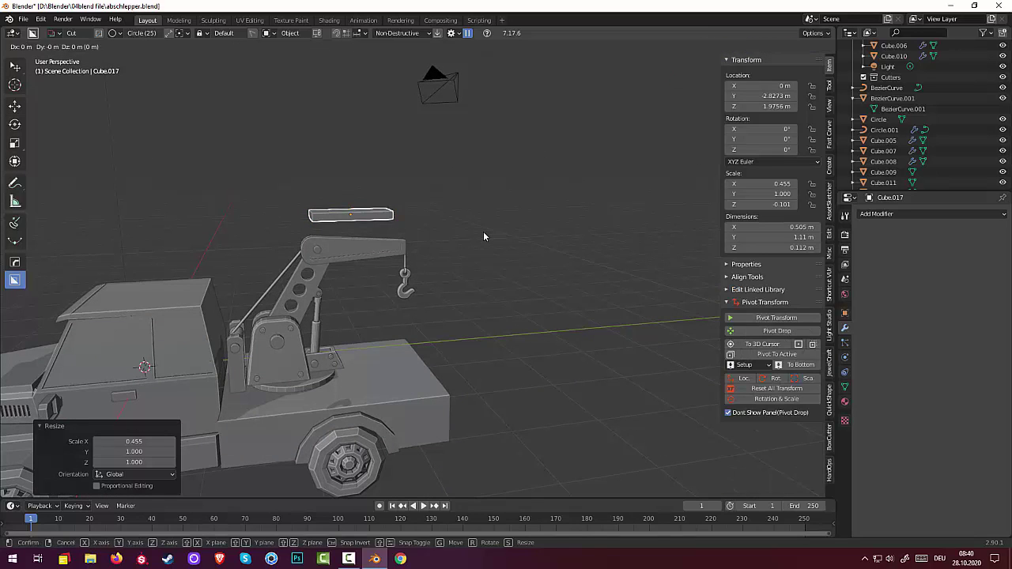
key("z")
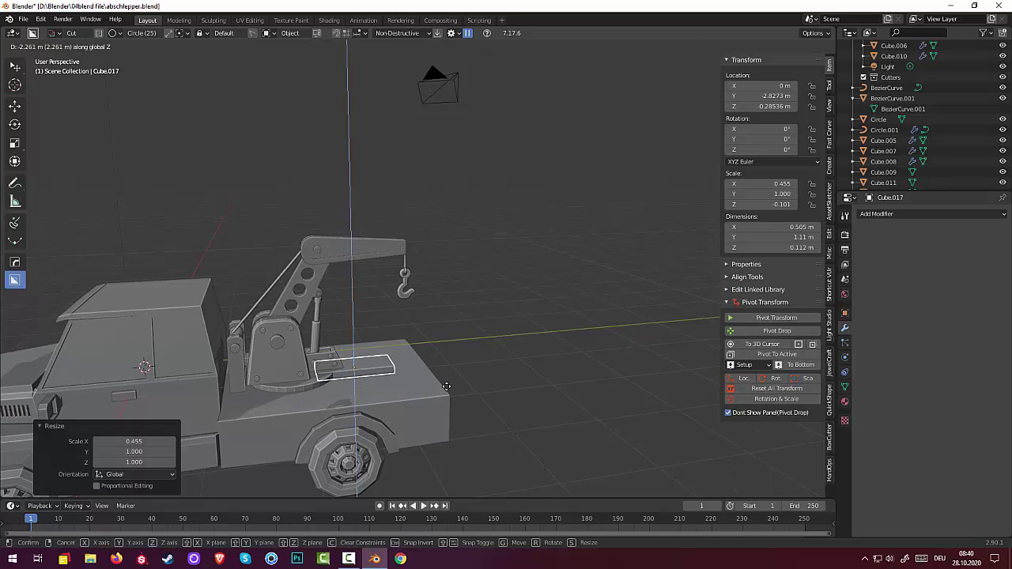
left_click(450, 390)
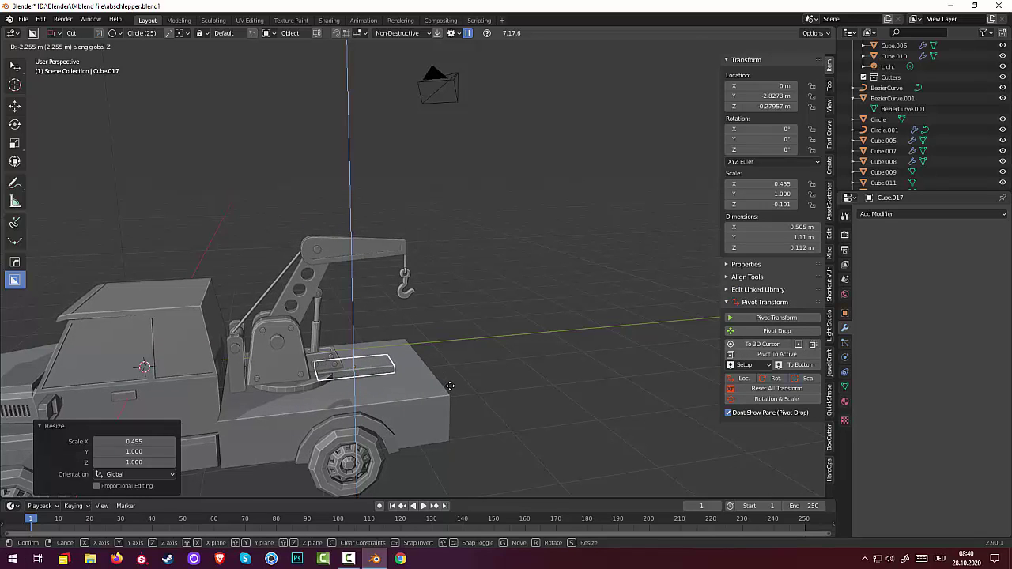
middle_click_drag(449, 389, 414, 349)
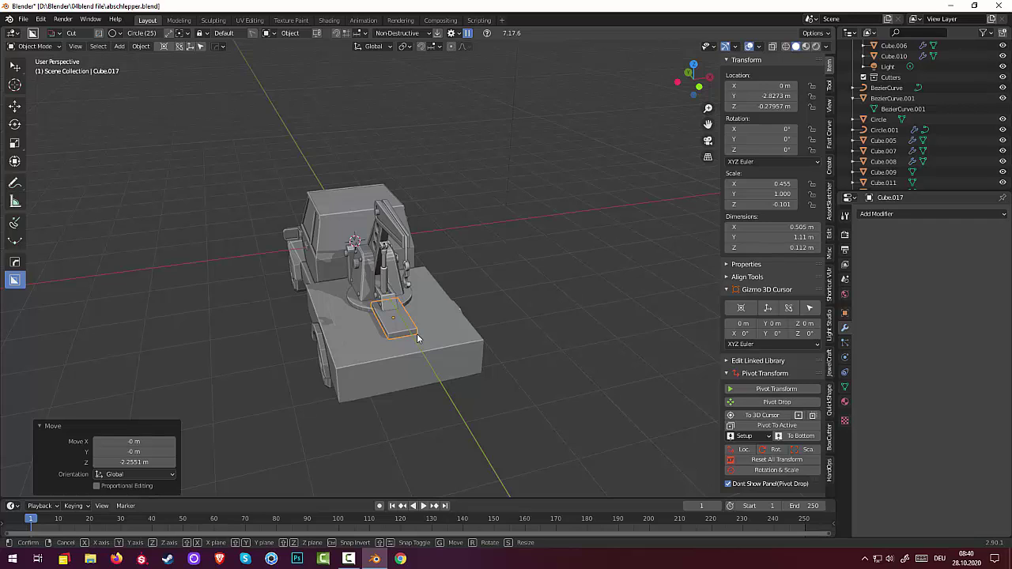
key("g")
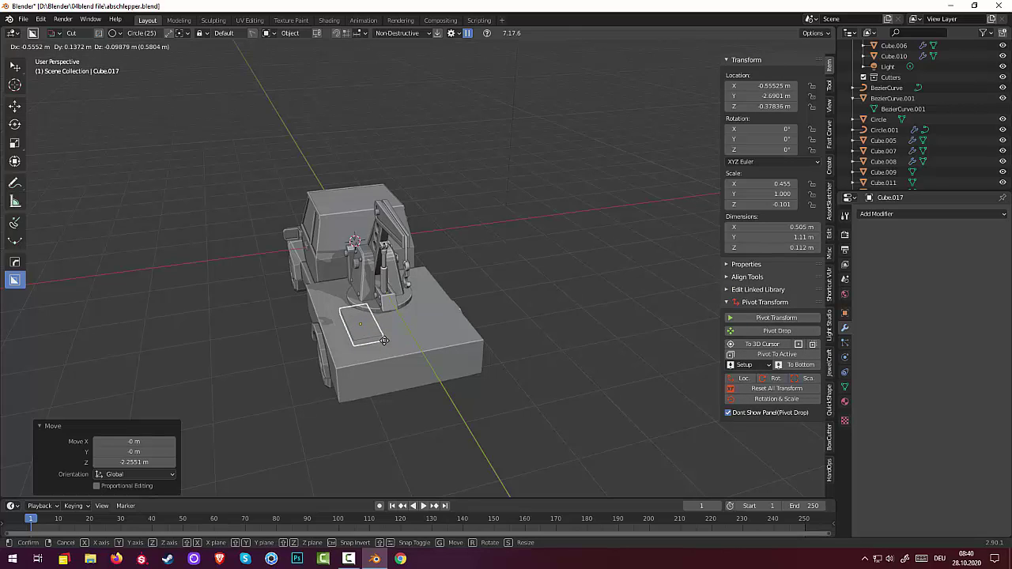
key("x")
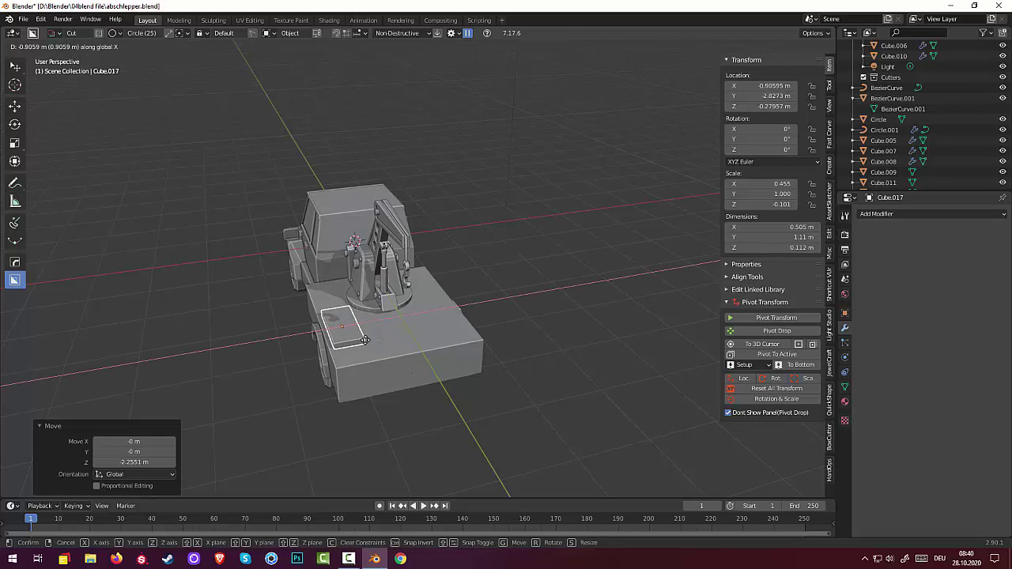
left_click(365, 339)
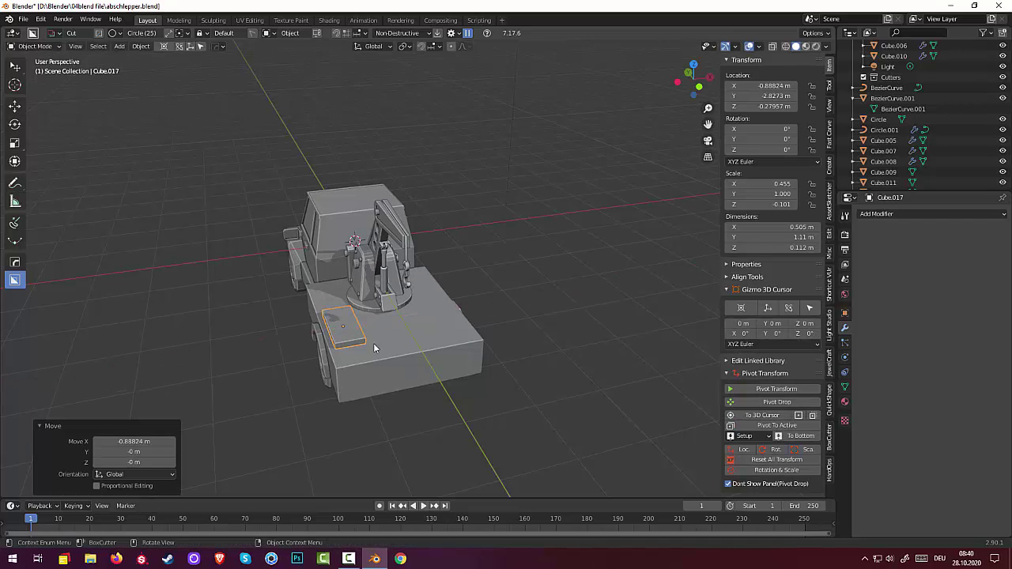
middle_click_drag(365, 339, 345, 349)
Put the slab into Edit Mode and add two centred loop cuts running along its length.
left_click(350, 335)
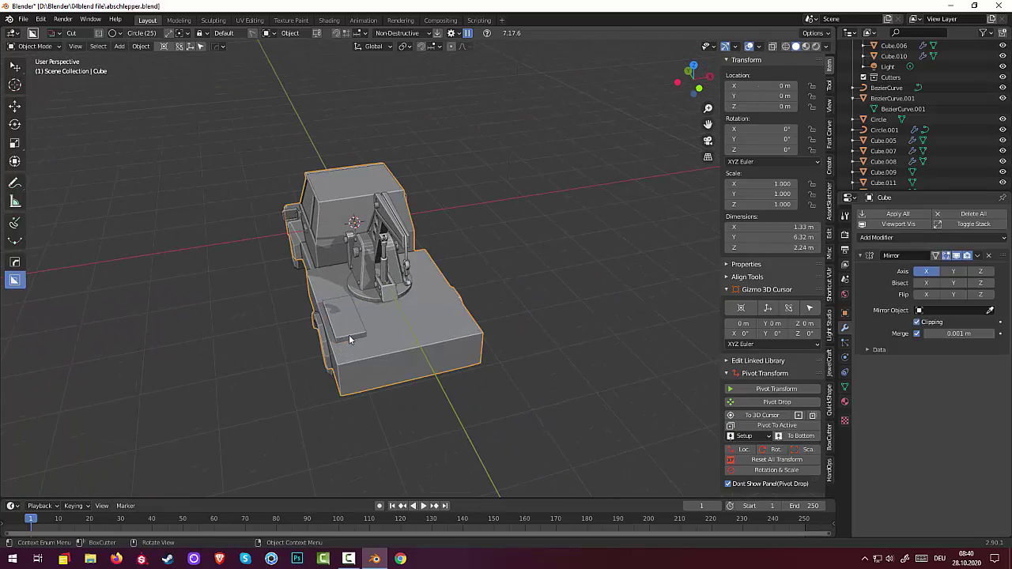
left_click(347, 335)
scroll(347, 335, "up", 1)
scroll(344, 332, "up", 2)
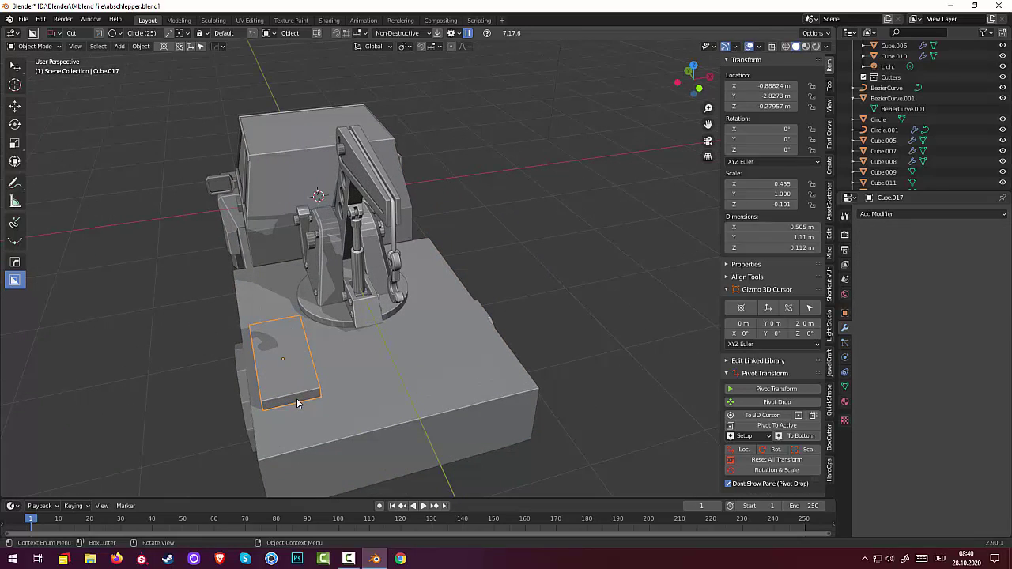
left_click(35, 45)
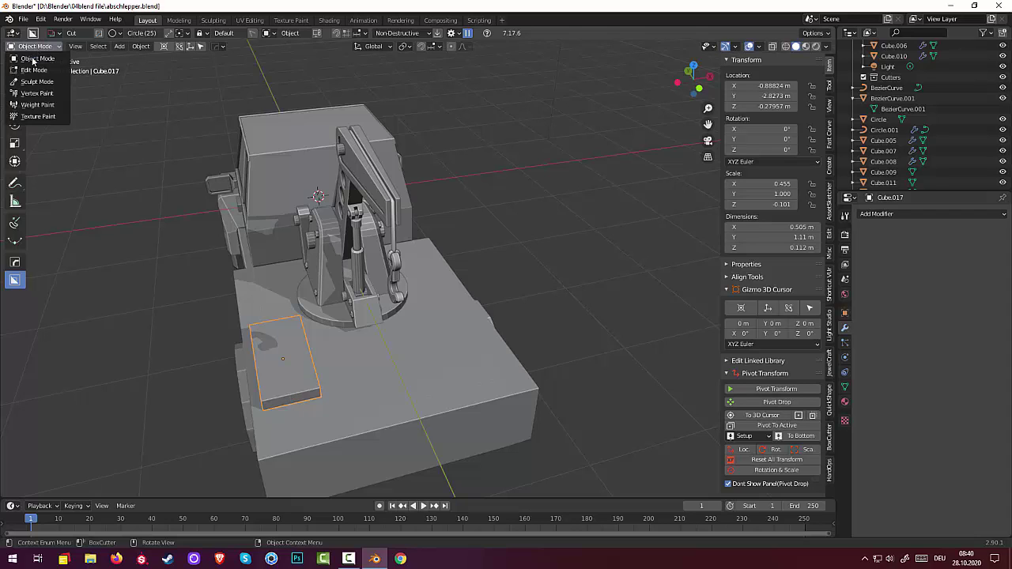
left_click(31, 71)
left_click(303, 393)
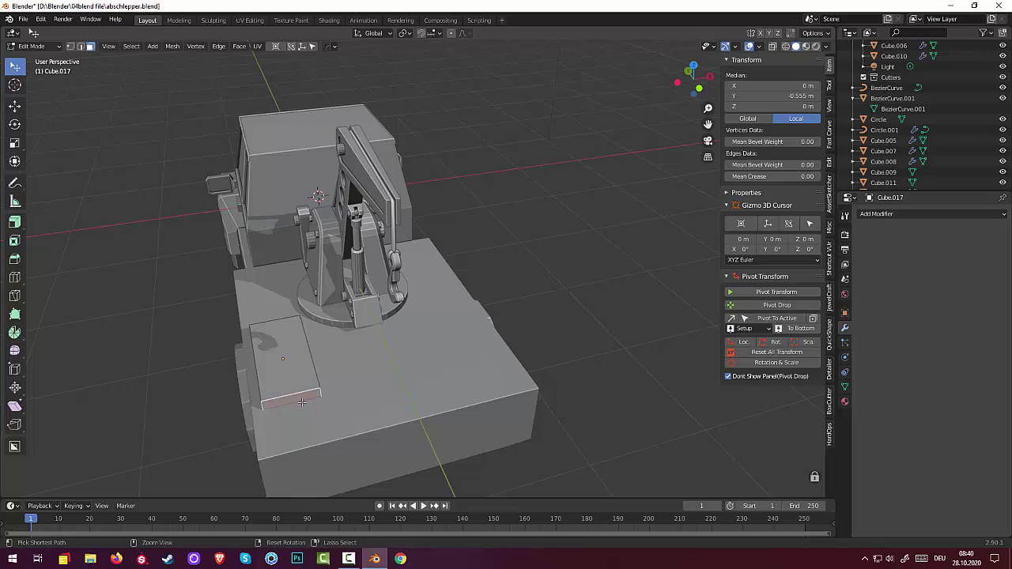
key("ctrl+r")
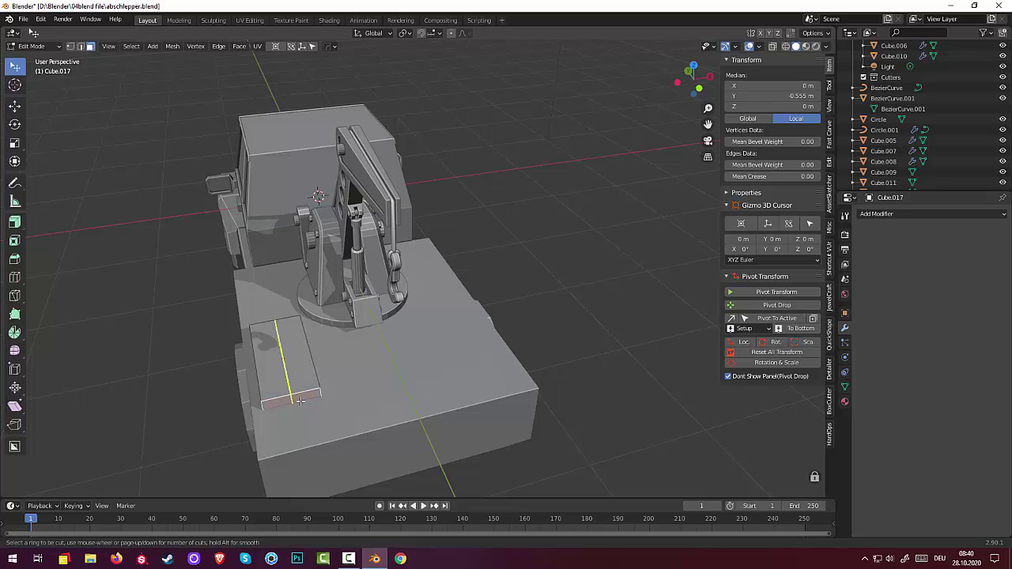
scroll(300, 401, "up", 1)
left_click(300, 401)
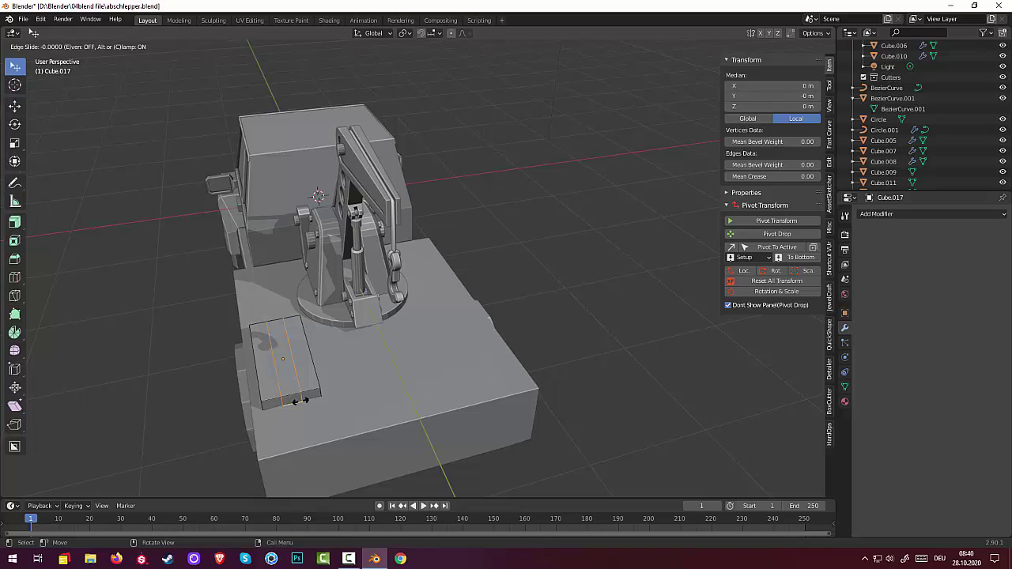
right_click(300, 401)
Spread the two lengthwise loop cuts towards the slab's long edges, scaling them by about 2.22 along X.
key("s")
key("x")
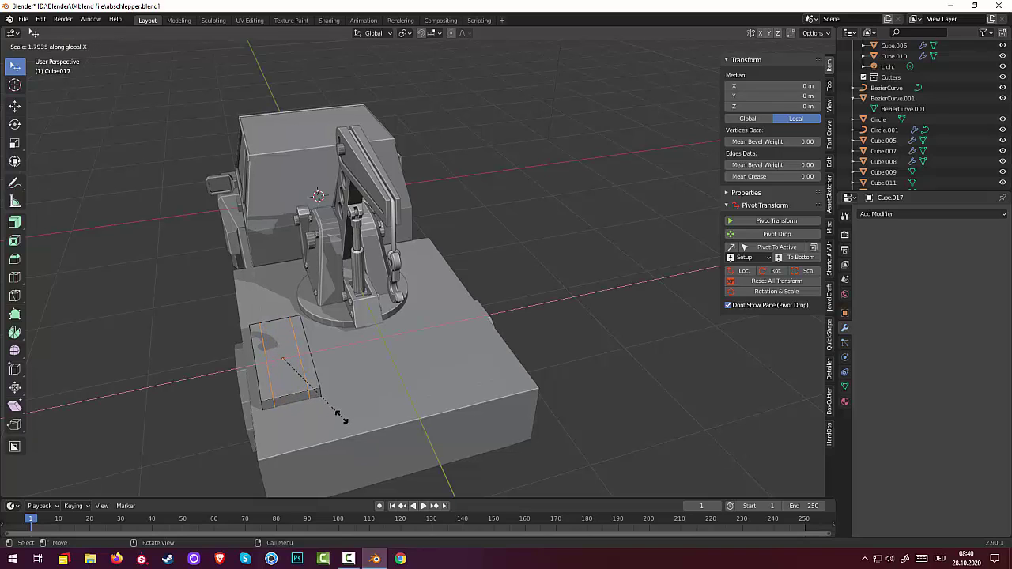
left_click(365, 420)
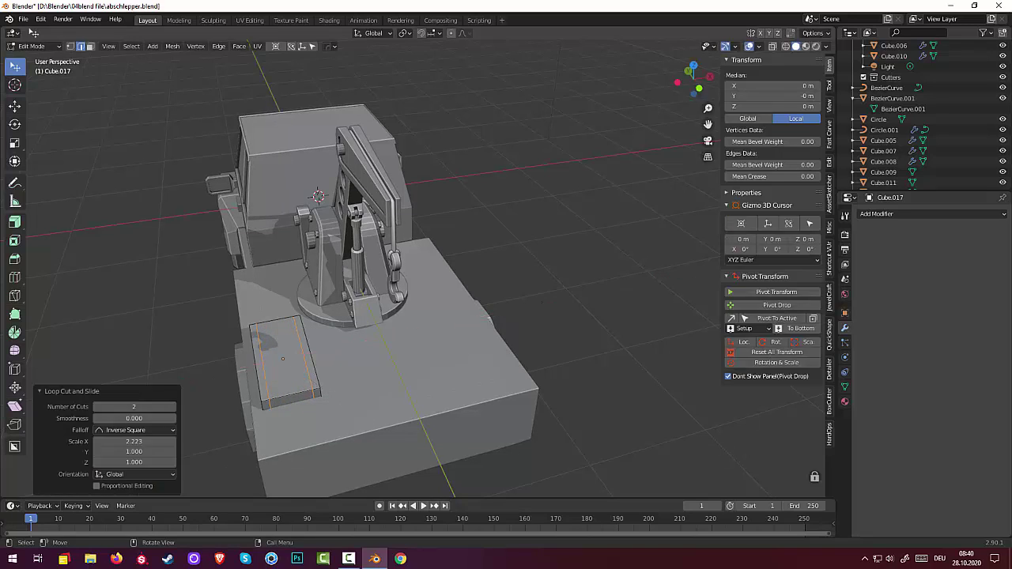
Extrude the two narrow corner faces at the slab's rear end outward by about 0.12 m along their normals.
left_click(319, 396)
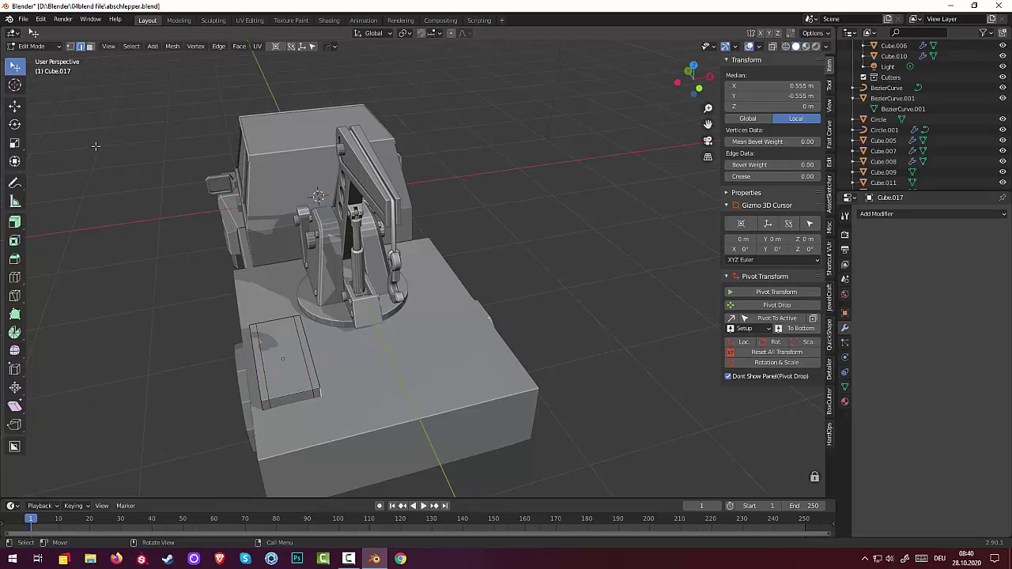
left_click(91, 46)
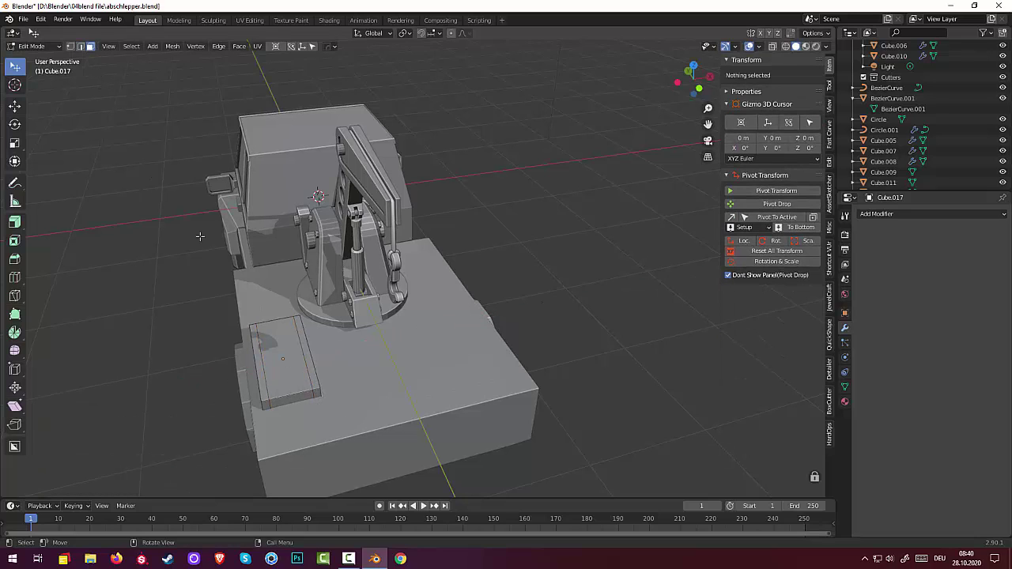
left_click(315, 391)
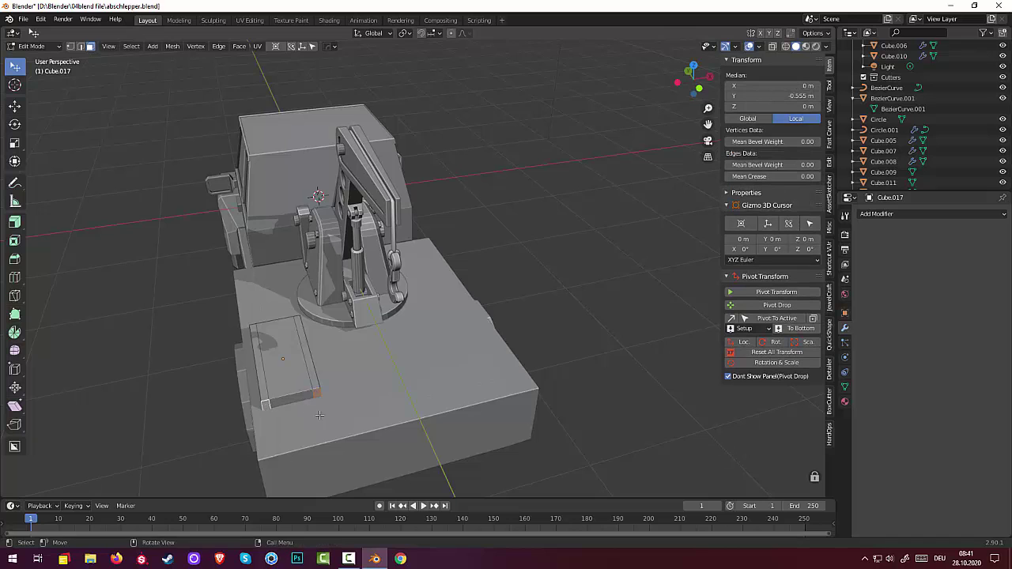
middle_click_drag(319, 415, 363, 418)
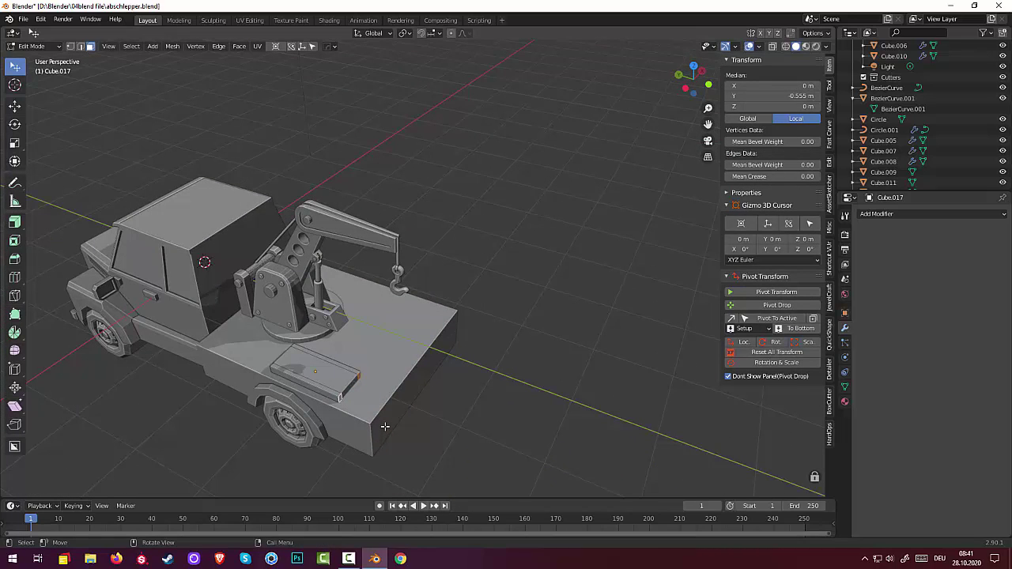
key("g")
key("z")
key("z")
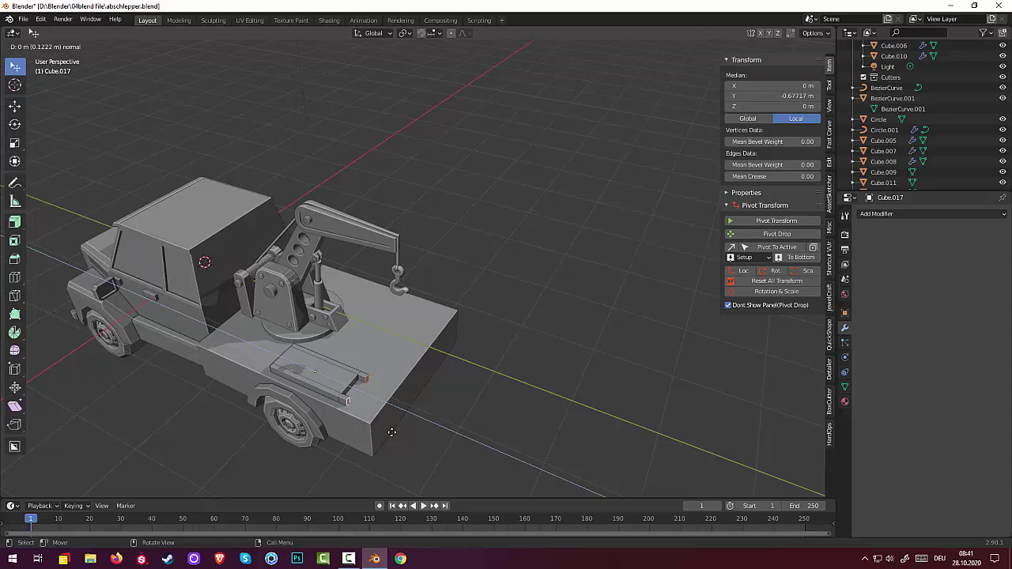
left_click(392, 432)
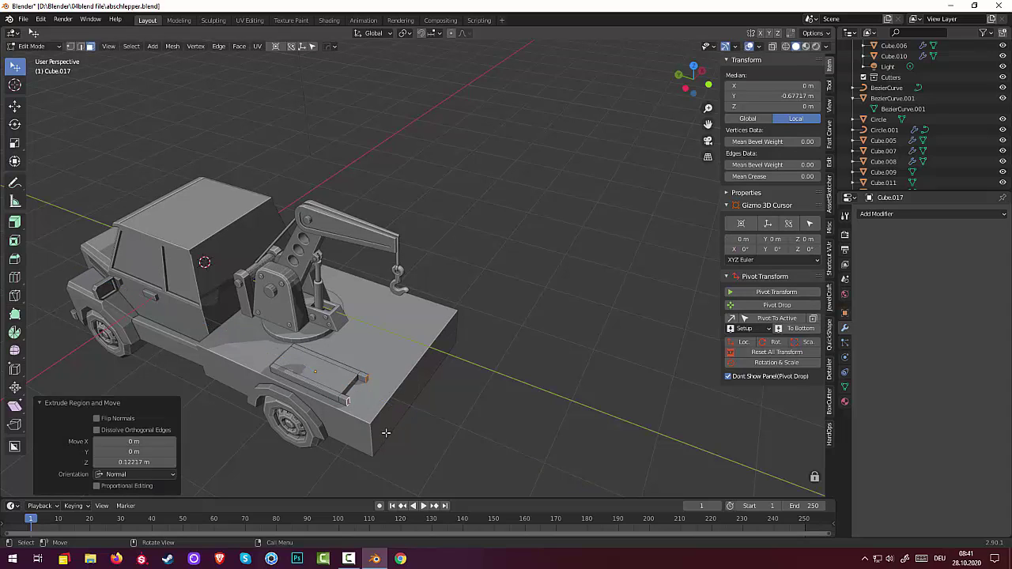
Bevel the end faces of the two rear prongs with one segment, about 0.02 m wide, and clear the selection.
middle_click_drag(386, 433, 323, 441)
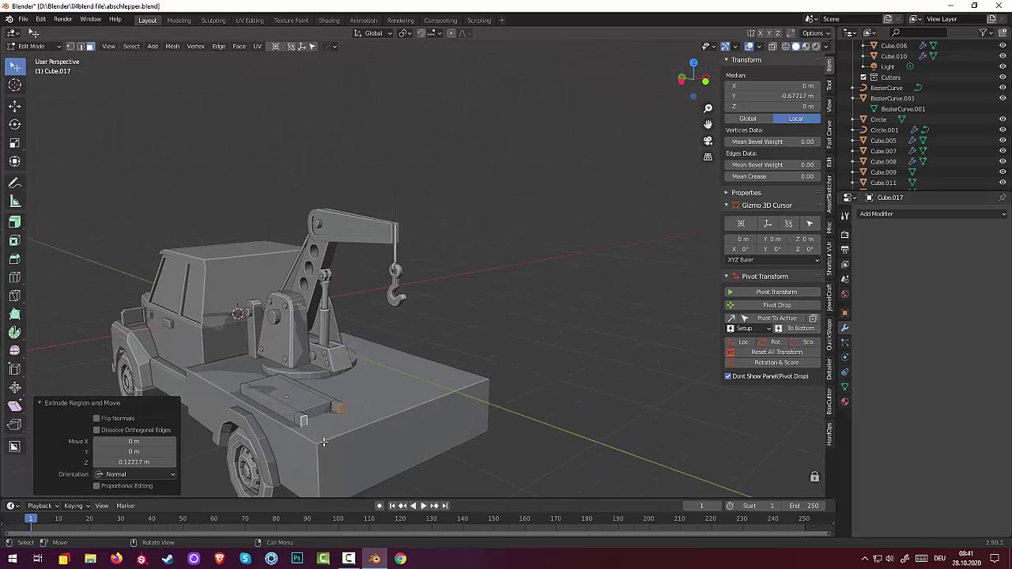
scroll(323, 442, "up", 4)
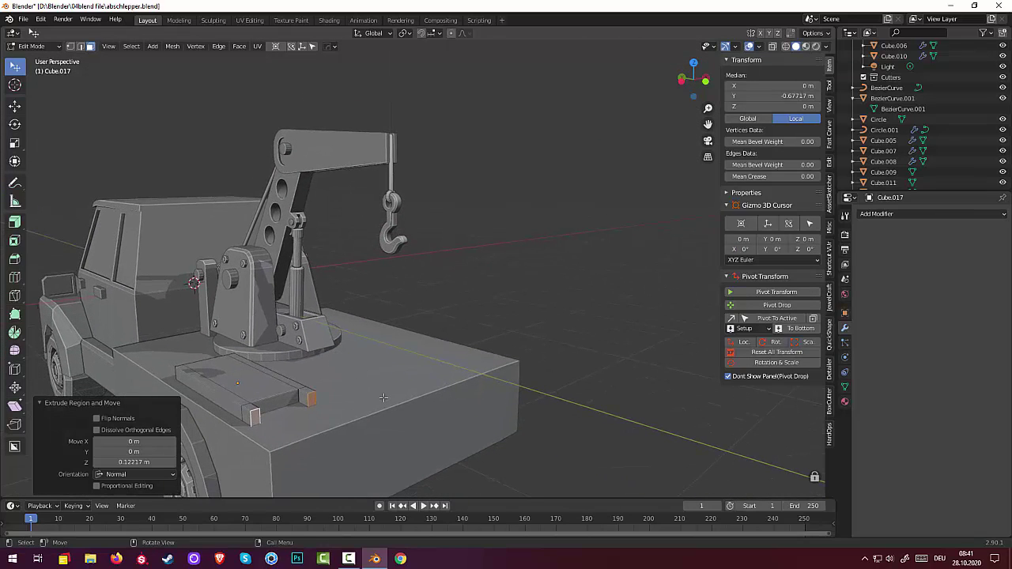
key("ctrl+b")
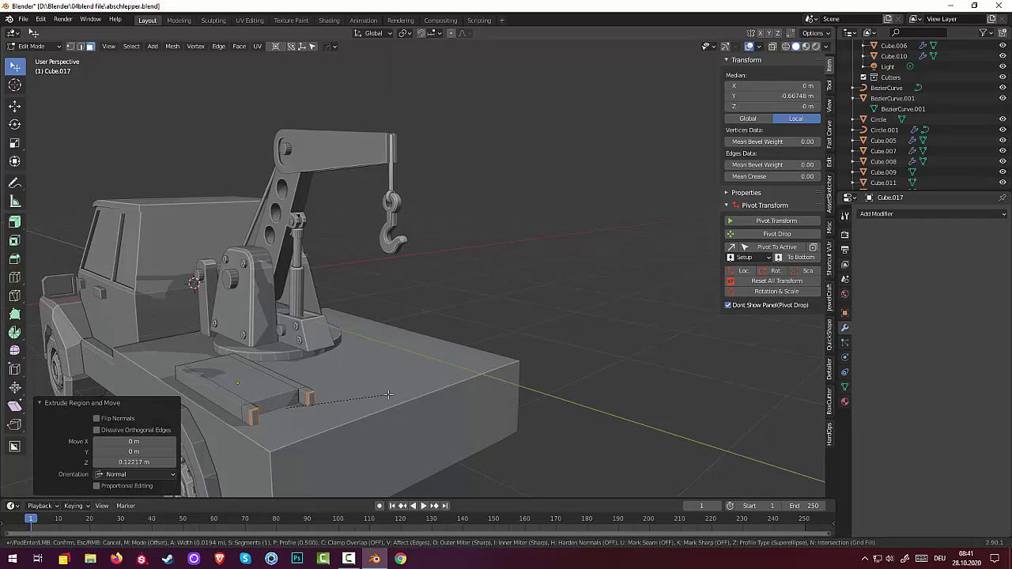
left_click(387, 395)
left_click(427, 436)
Extrude the slab's front end faces about 1.16 m along their normals towards the cab.
middle_click_drag(420, 429, 507, 453)
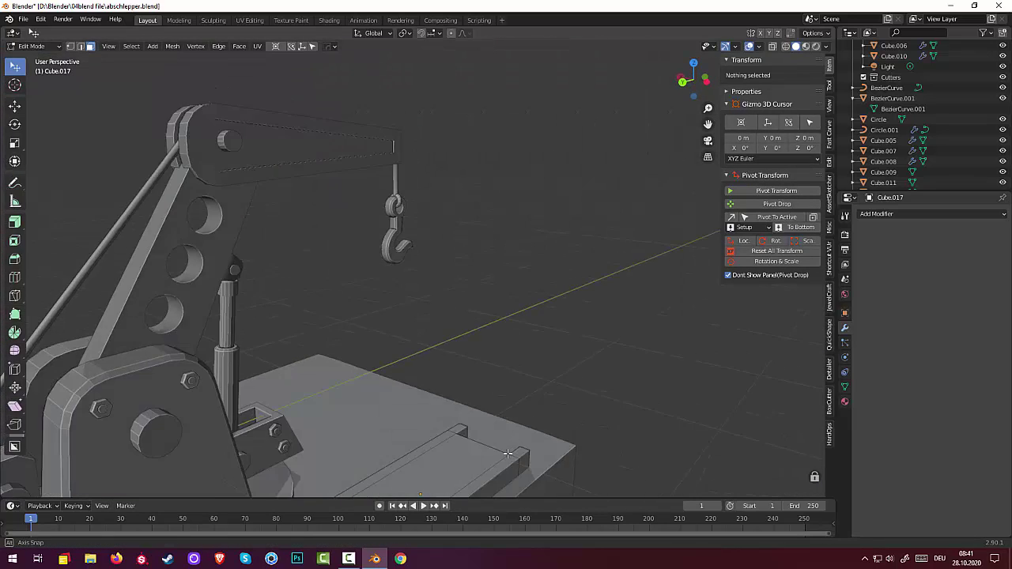
scroll(508, 453, "down", 5)
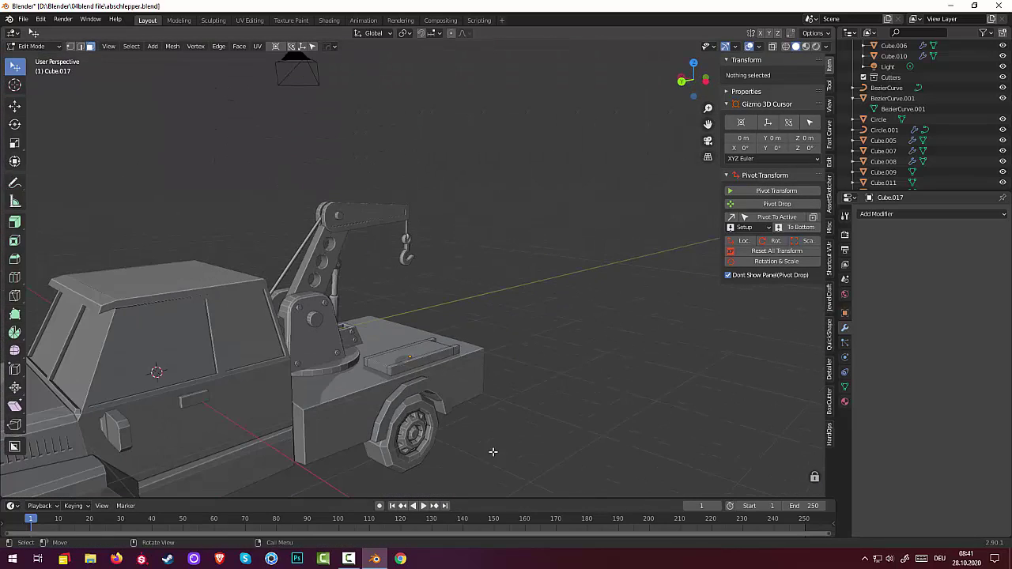
left_click(370, 366)
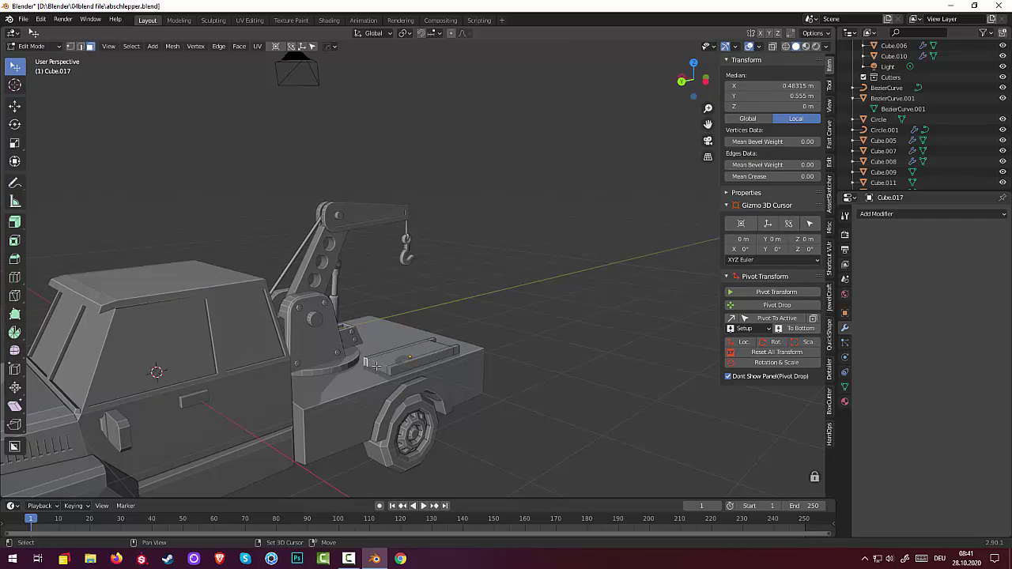
left_click(387, 372, "shift")
middle_click_drag(388, 372, 352, 403)
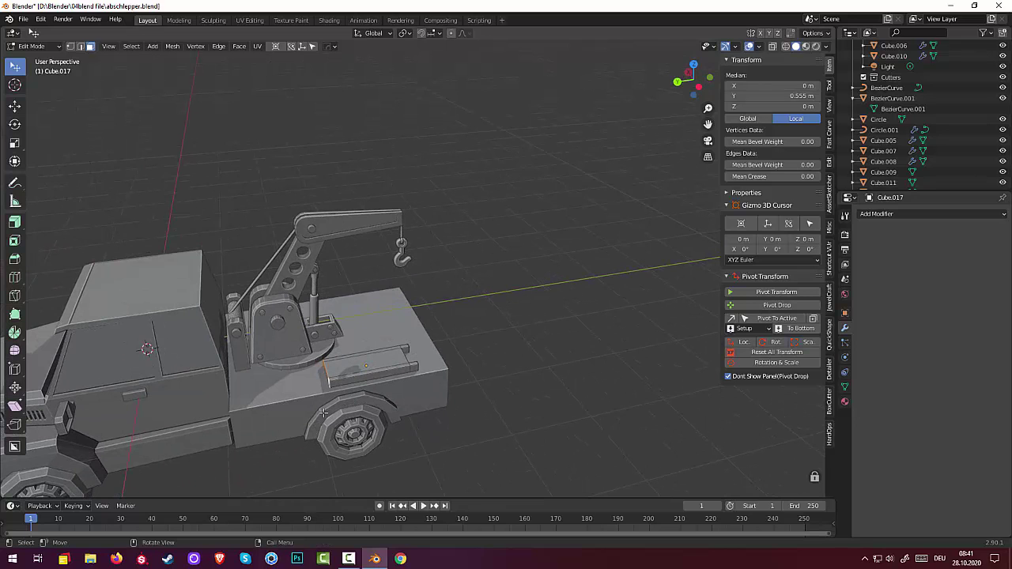
key("g")
key("z")
key("z")
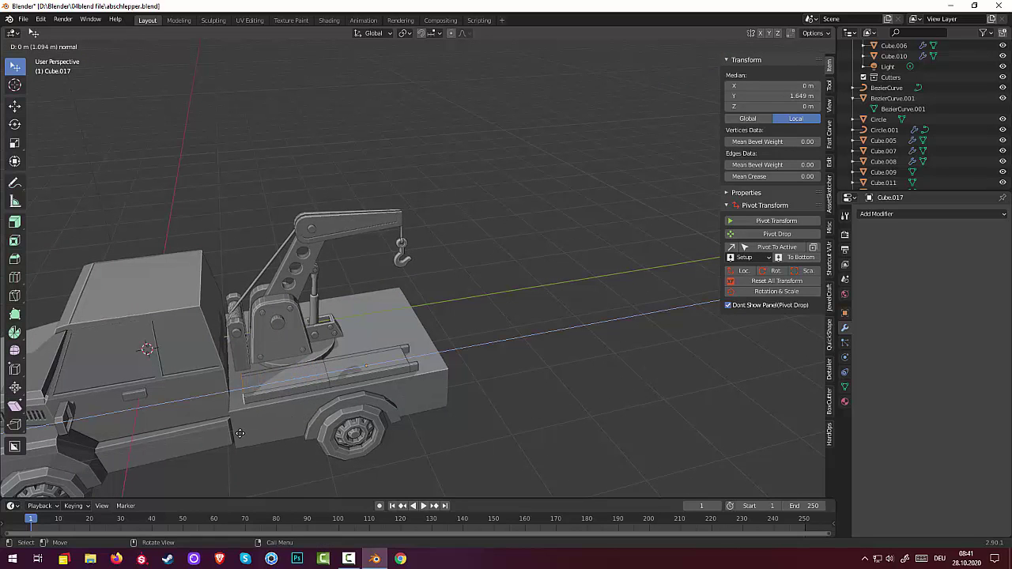
left_click(235, 434)
mouse_move(345, 444)
middle_mouse_down()
mouse_move(315, 453)
mouse_move(289, 439)
mouse_move(353, 447)
middle_mouse_up()
scroll(289, 440, "up", 4)
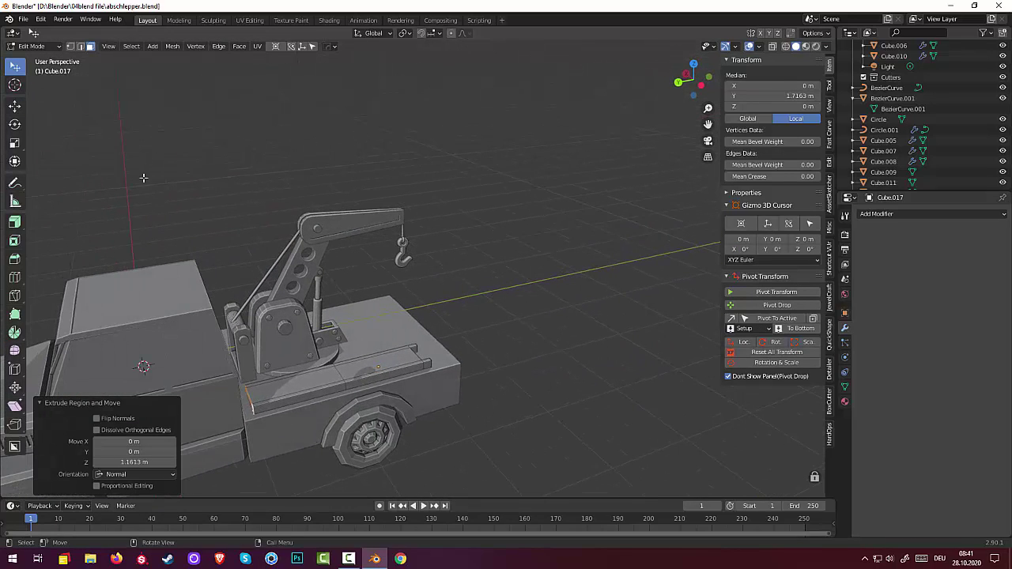
Return the slab to Object Mode, scale it by about 1.145 along Y and move it about -0.21 m along Y.
left_click(35, 47)
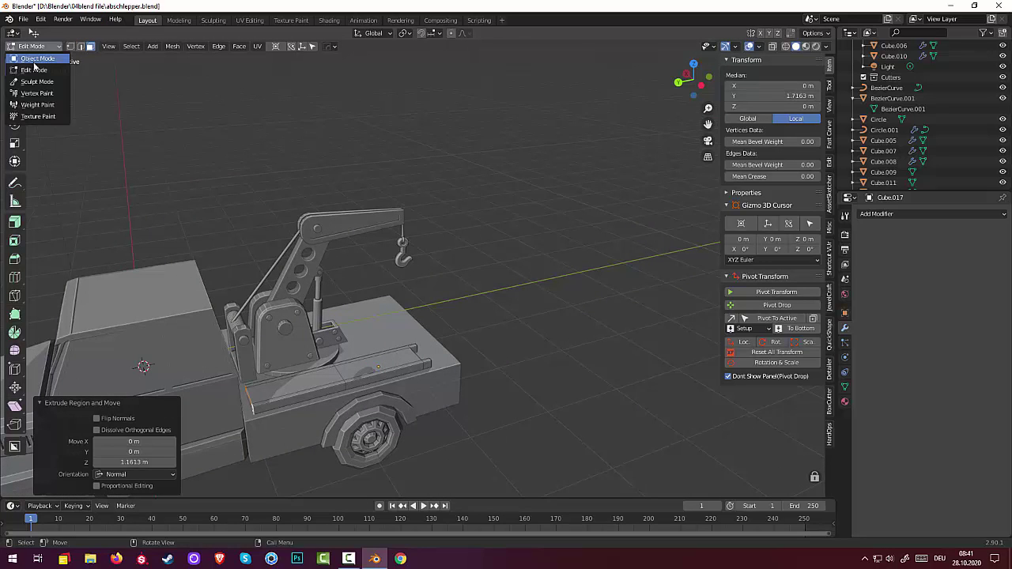
left_click(36, 55)
middle_click_drag(506, 438, 495, 411)
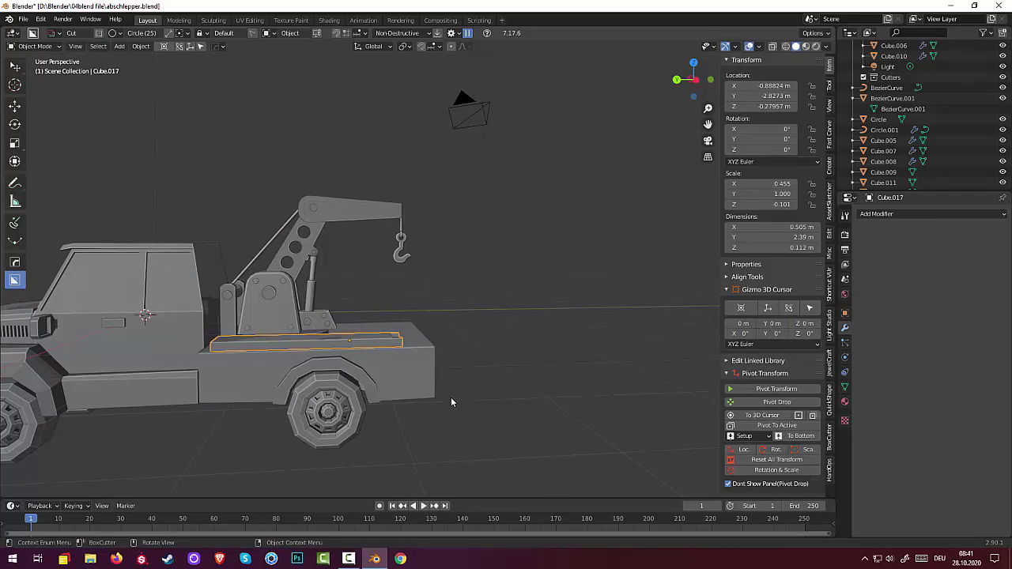
key("s")
key("y")
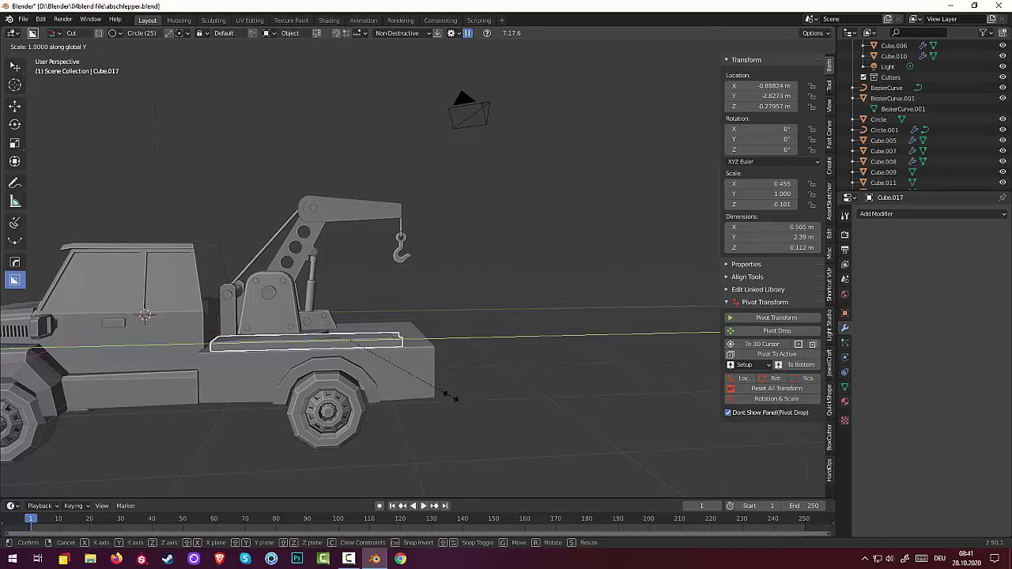
left_click(471, 397)
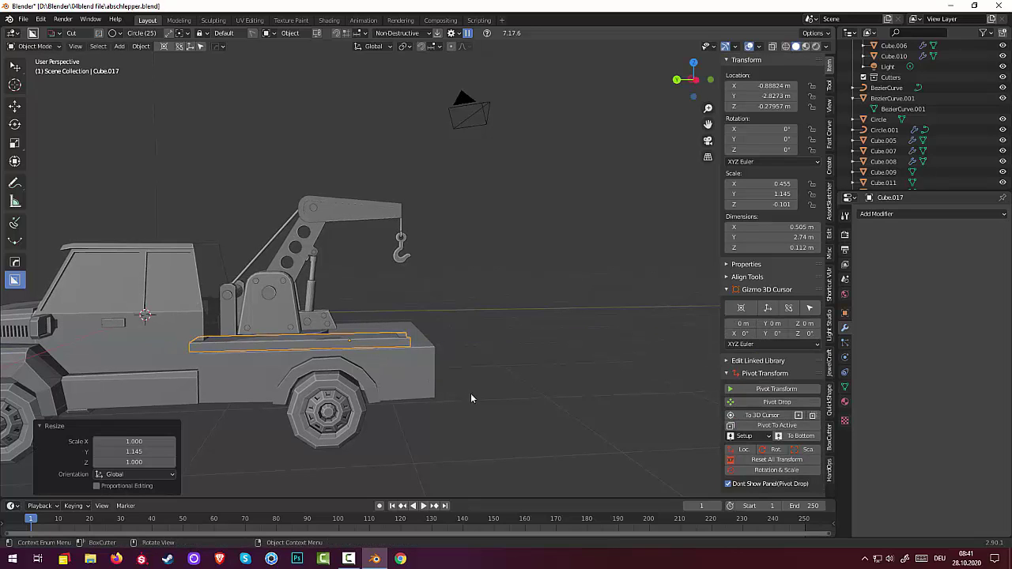
key("g")
key("y")
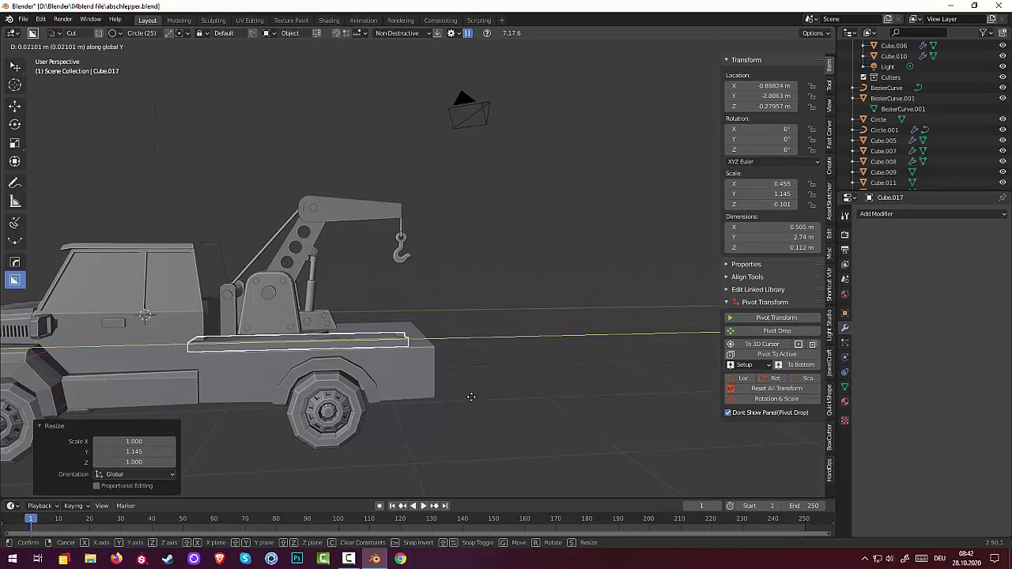
left_click(484, 397)
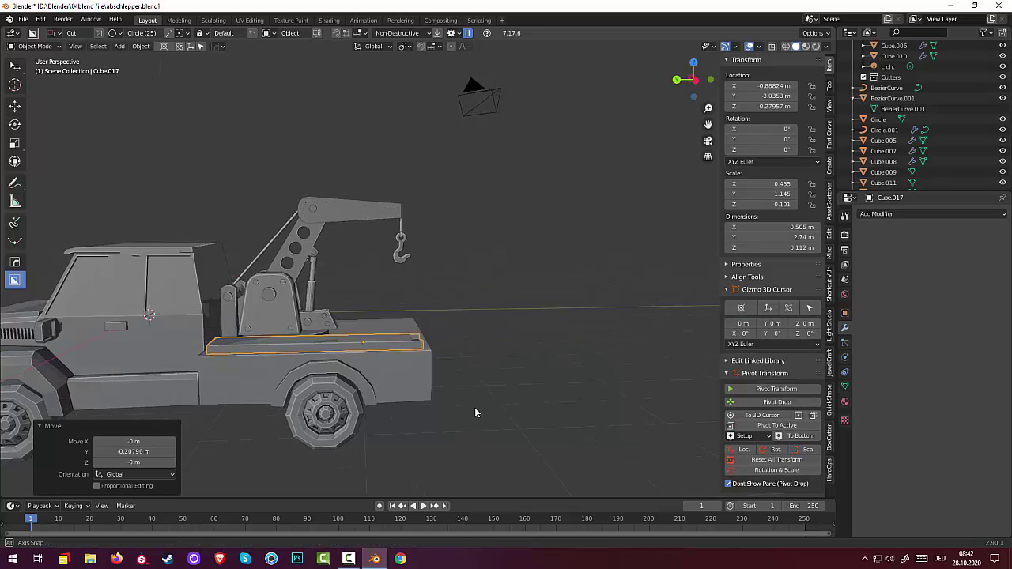
Duplicate the slab and raise the copy about 0.13 m along Z so it stacks on the original.
mouse_move(474, 407)
middle_mouse_down()
mouse_move(399, 435)
mouse_move(408, 422)
mouse_move(474, 408)
middle_mouse_up()
scroll(476, 409, "up", 2)
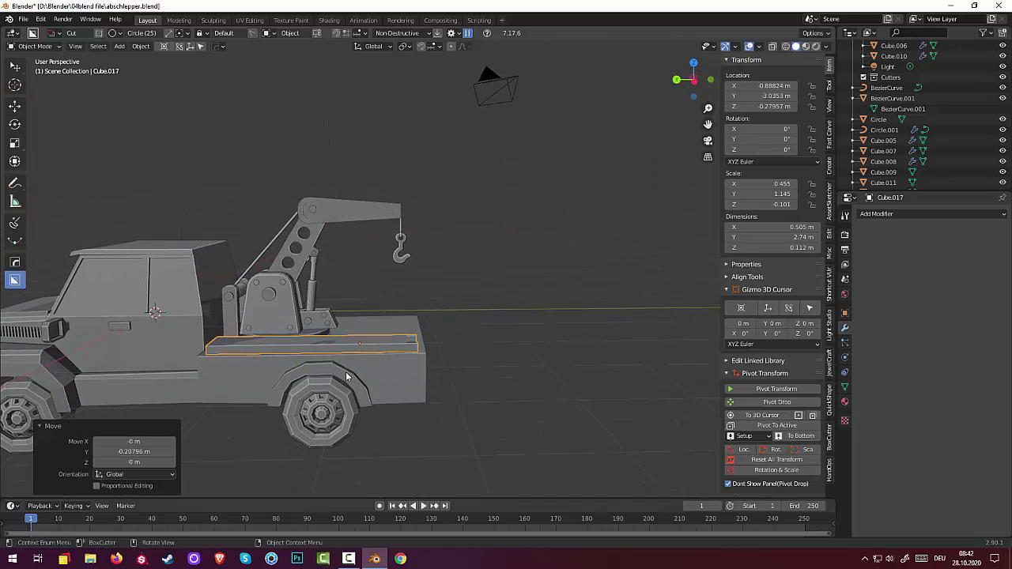
scroll(344, 376, "up", 2)
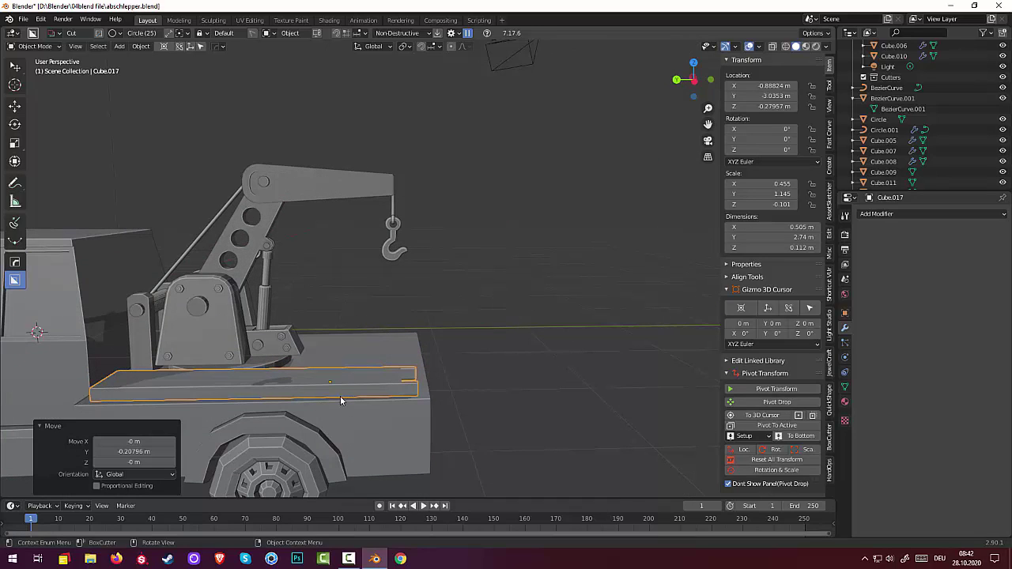
left_click(334, 393)
left_click(334, 393)
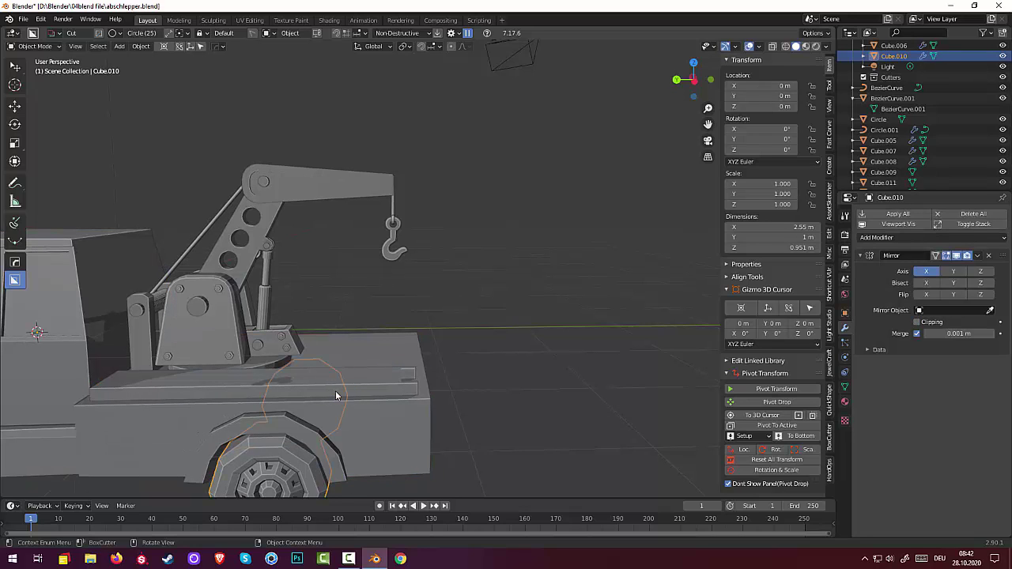
left_click(354, 393)
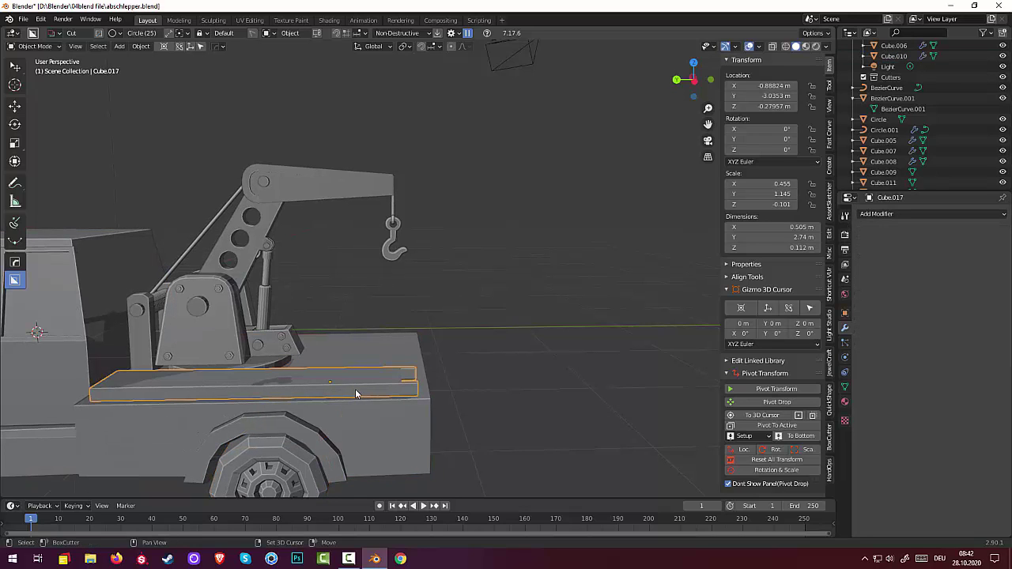
key("shift+d")
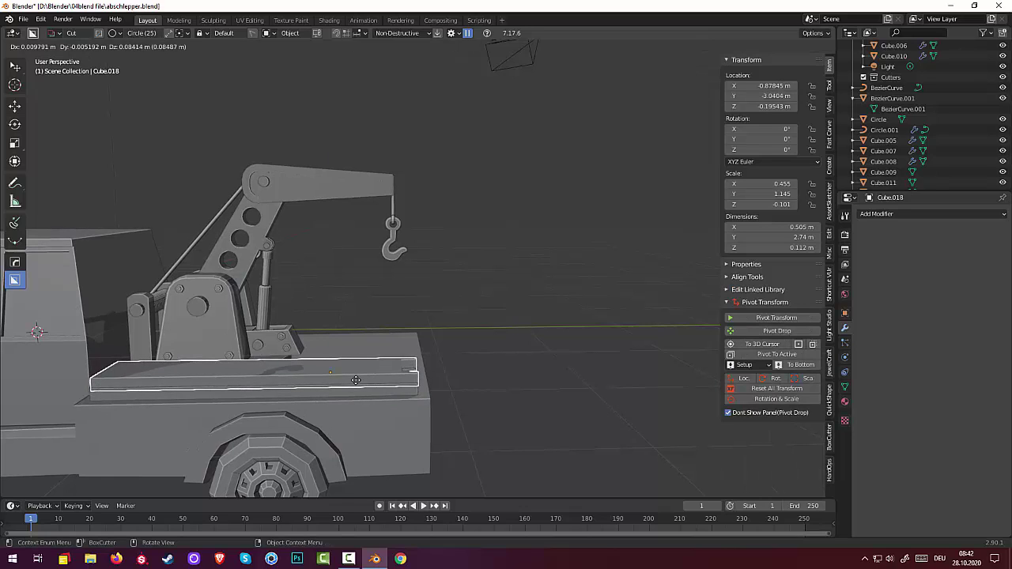
key("z")
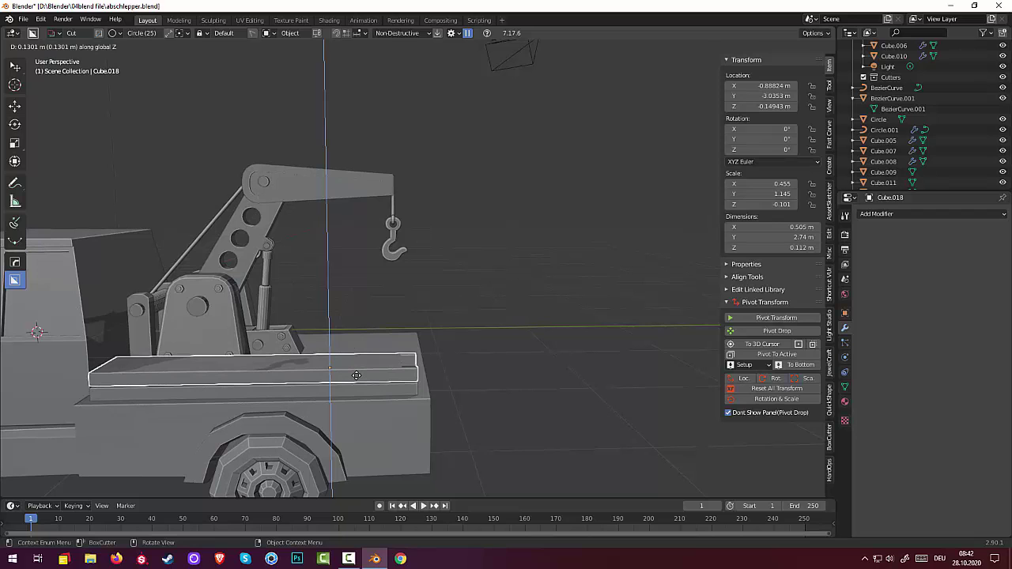
left_click(356, 375)
Put the upper slab into Edit Mode and shorten it by moving its front end faces about -1.22 m along Y.
middle_click_drag(357, 380, 420, 366)
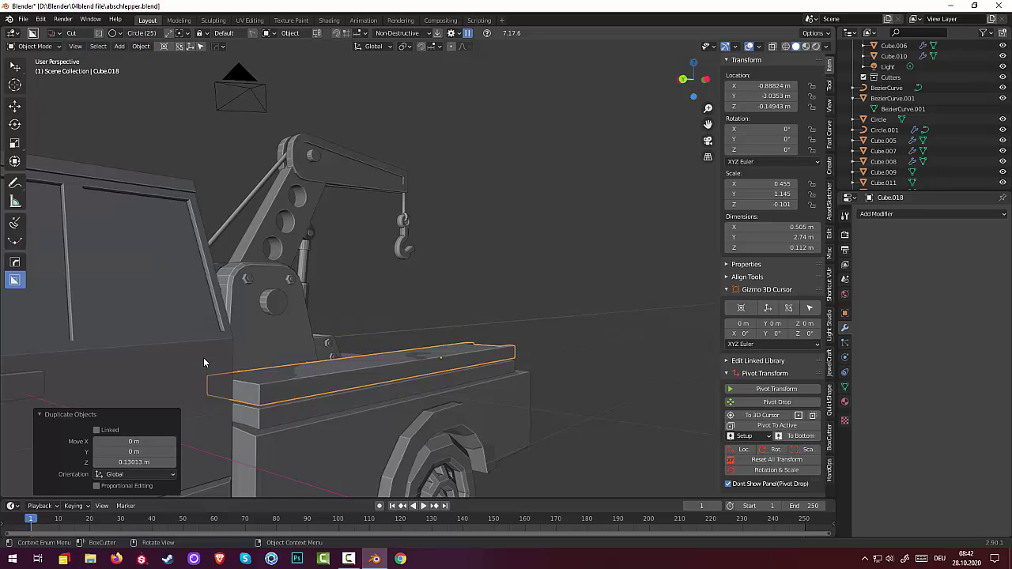
left_click(249, 397)
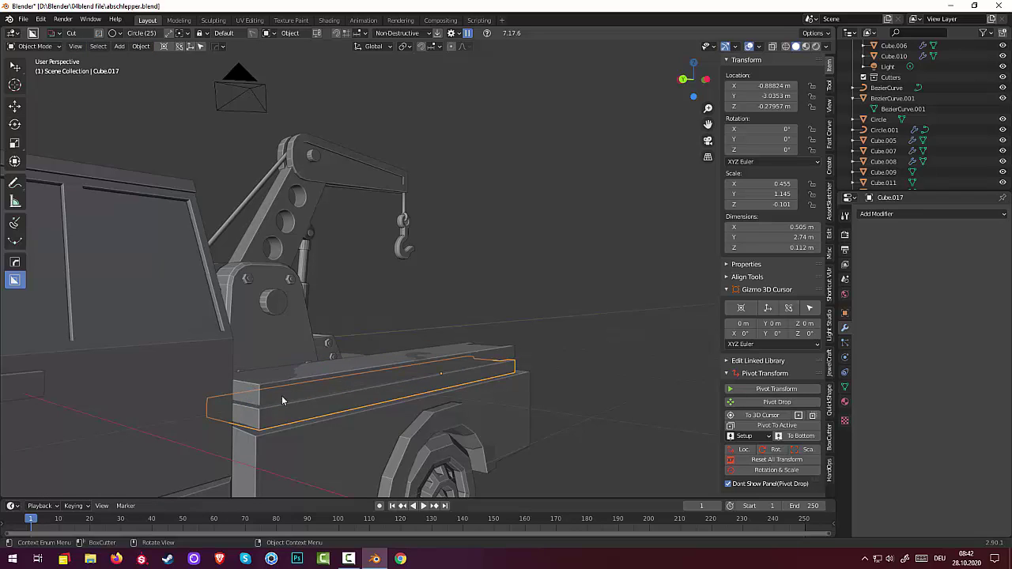
left_click(282, 400)
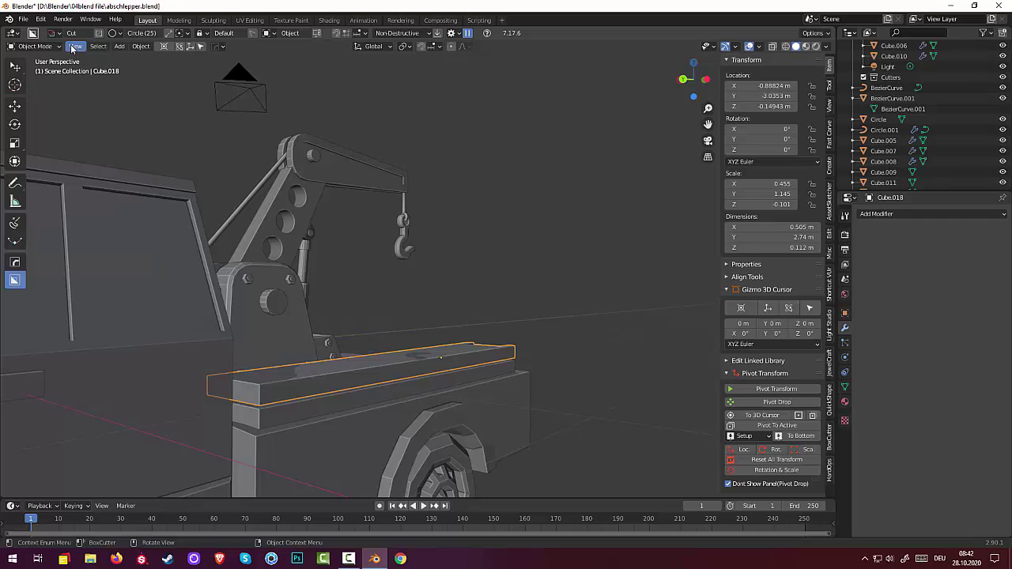
left_click(35, 46)
left_click(36, 59)
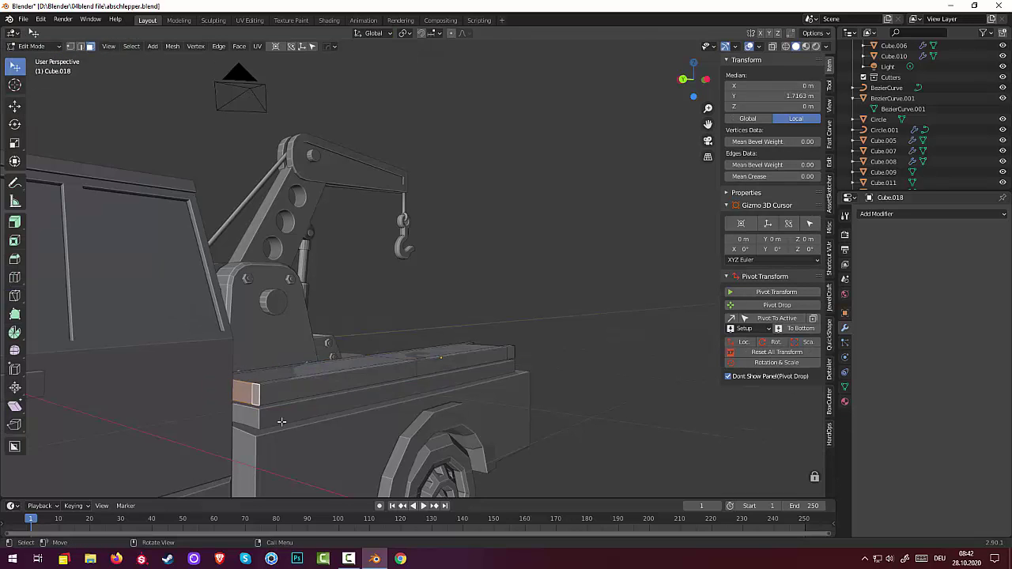
middle_click_drag(282, 422, 282, 442)
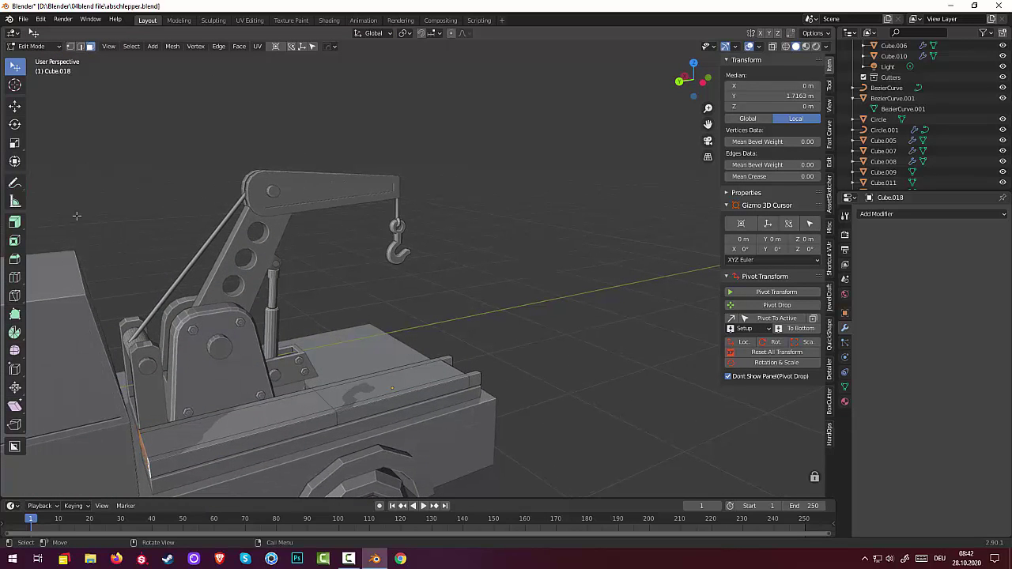
middle_click_drag(241, 320, 185, 366)
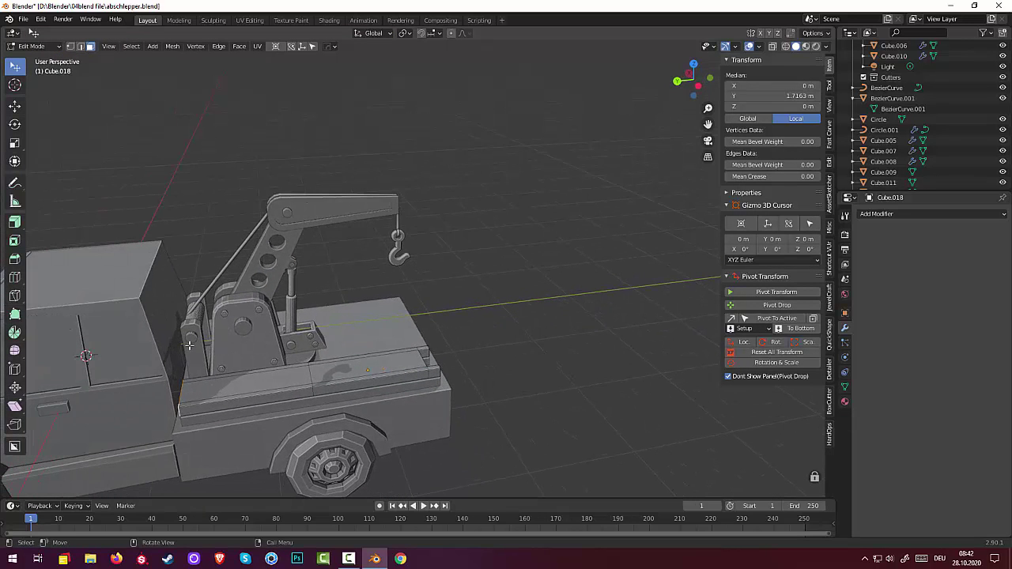
key("g")
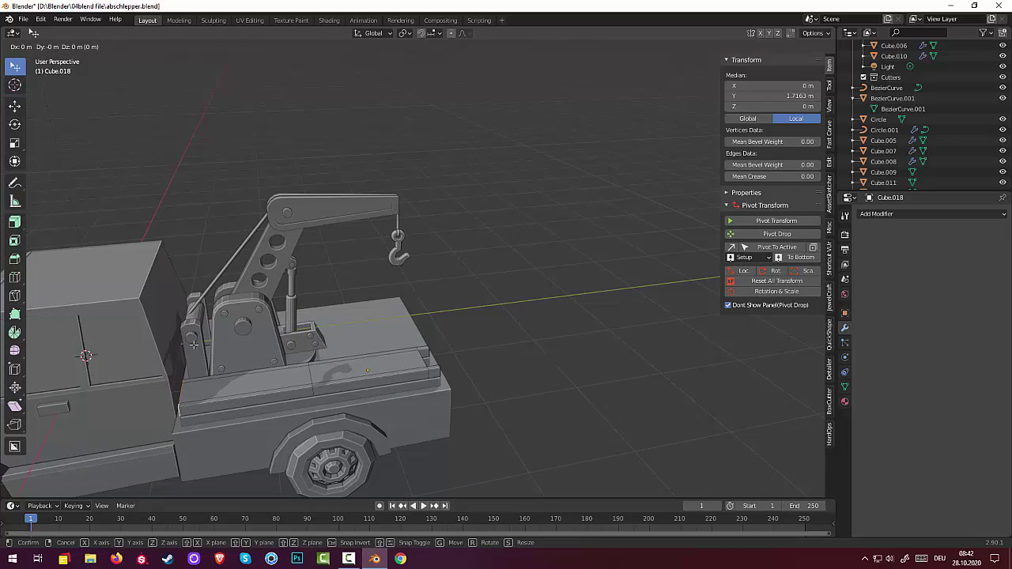
key("y")
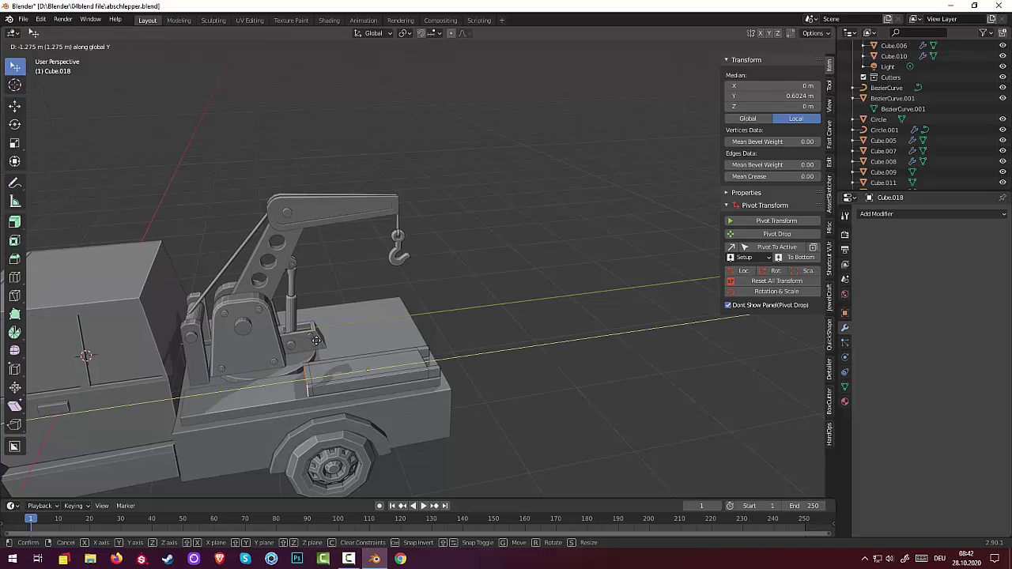
left_click(313, 342)
Duplicate the outer side face of the upper slab's rear prong, offset about -0.07 m along X.
middle_click_drag(475, 366, 425, 350)
scroll(425, 350, "up", 5)
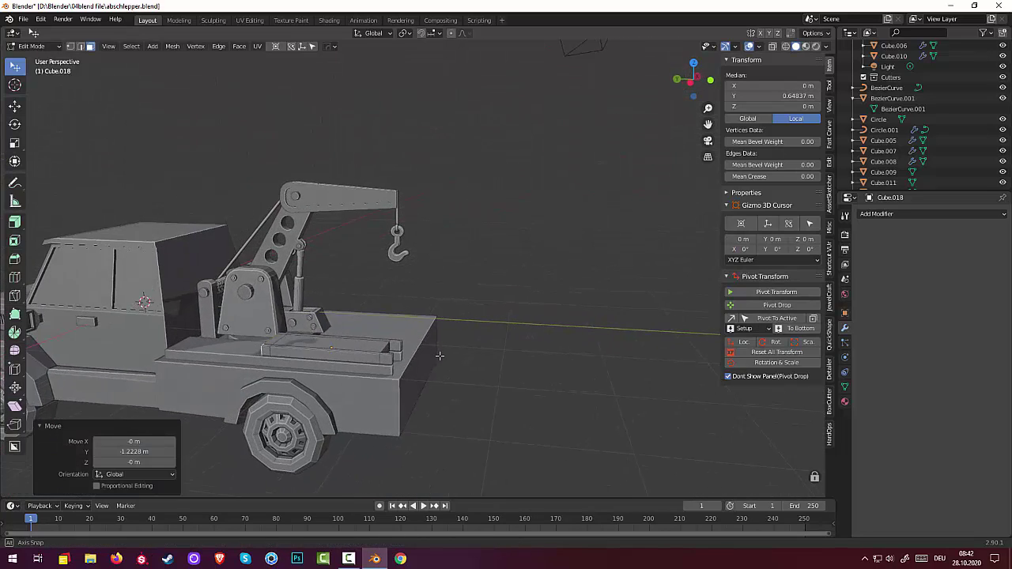
middle_click_drag(390, 387, 357, 417)
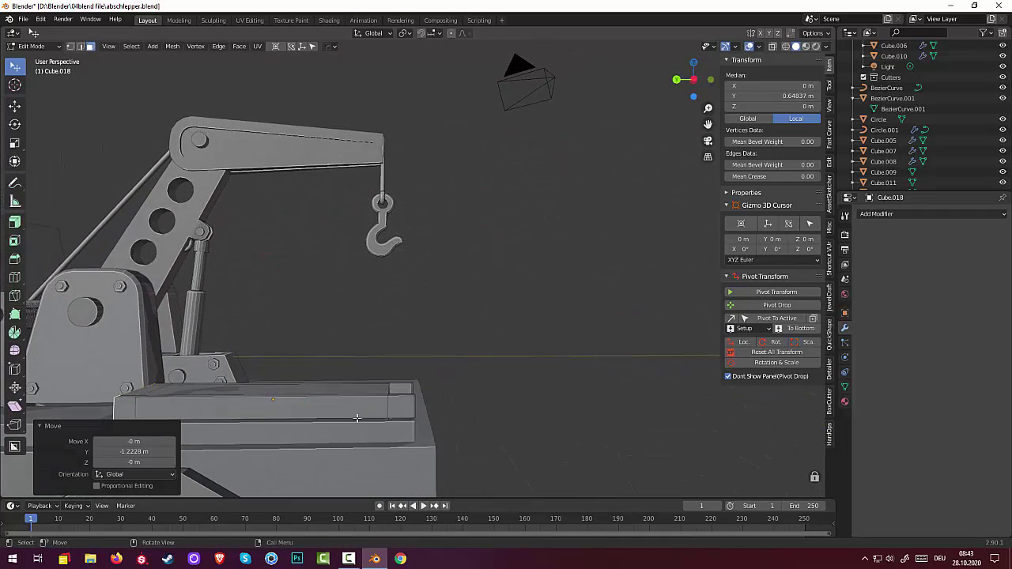
left_click(517, 416)
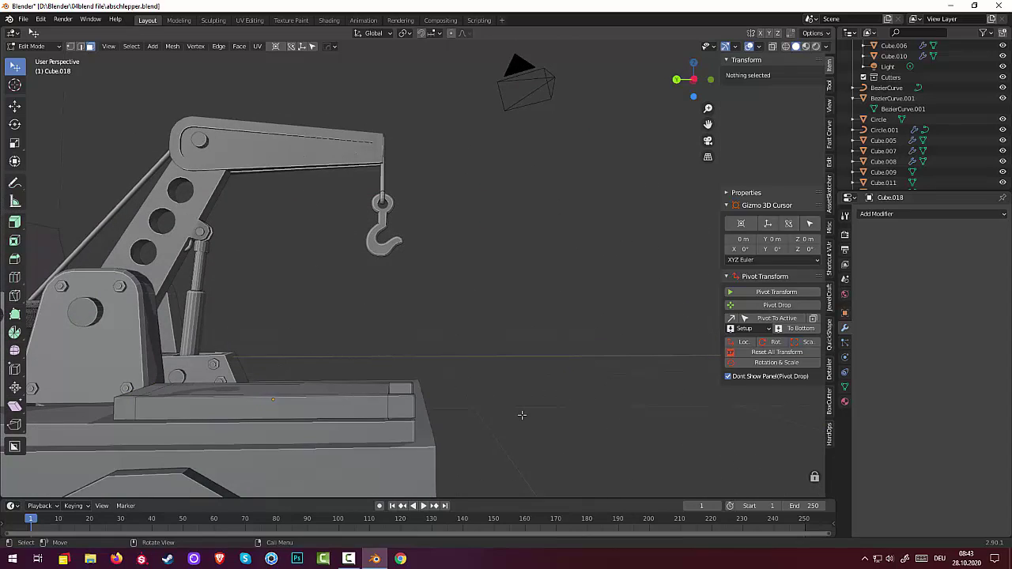
left_click(402, 413)
middle_click_drag(422, 414, 330, 438)
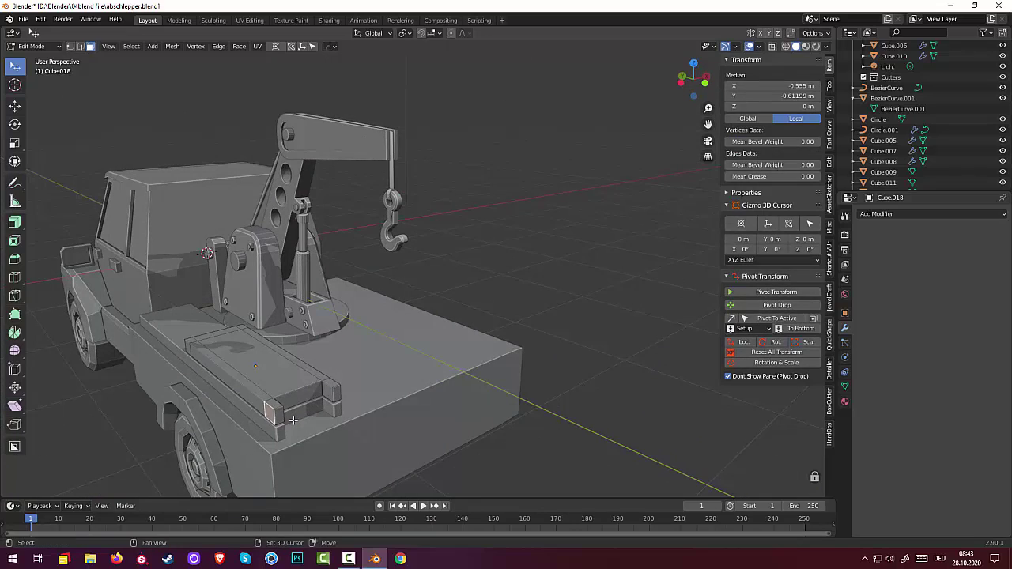
key("g")
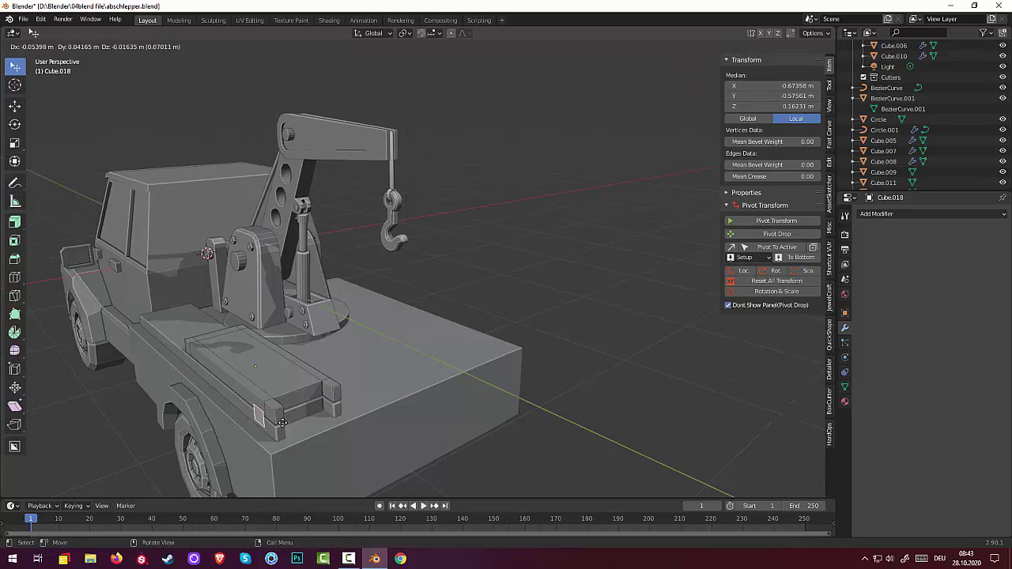
key("x")
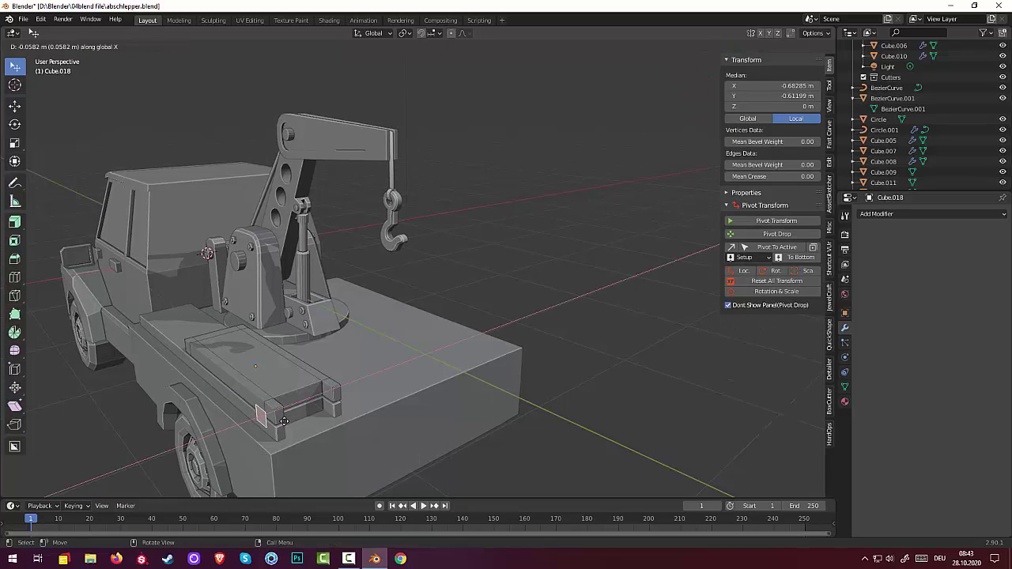
left_click(283, 423)
Scale the duplicated prong side face down uniformly to about 0.63.
middle_click_drag(282, 422, 411, 414)
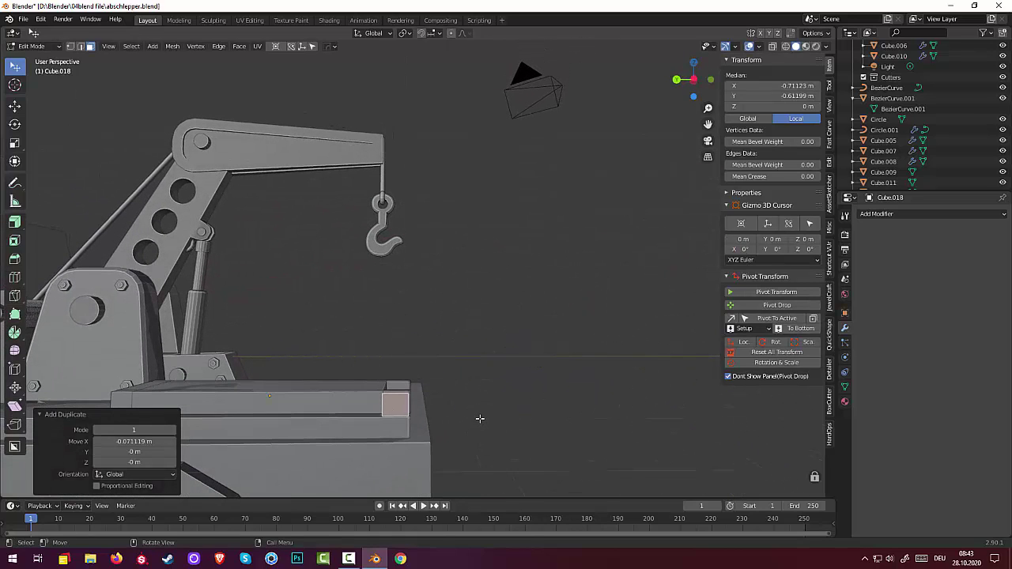
key("s")
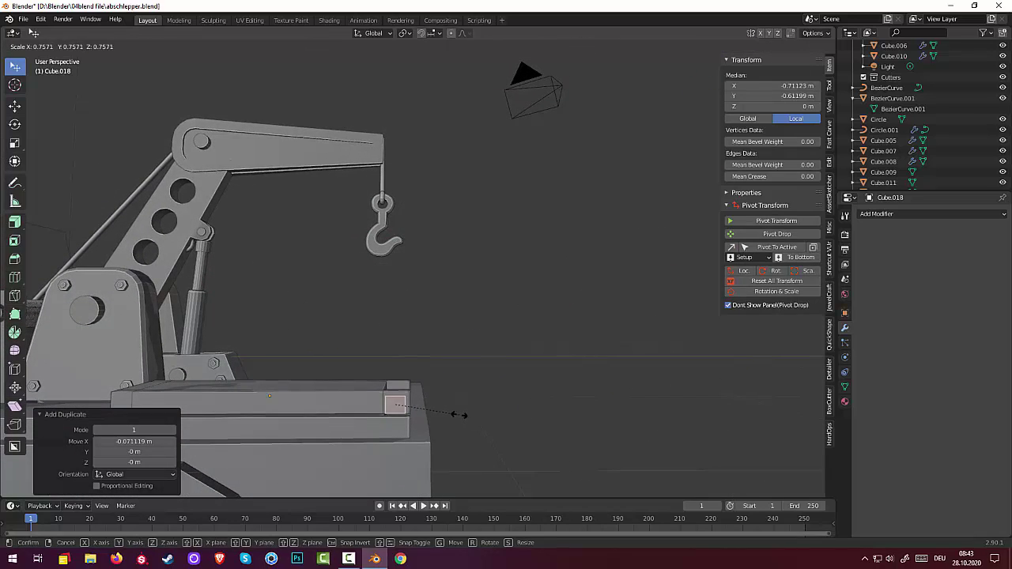
left_click(448, 412)
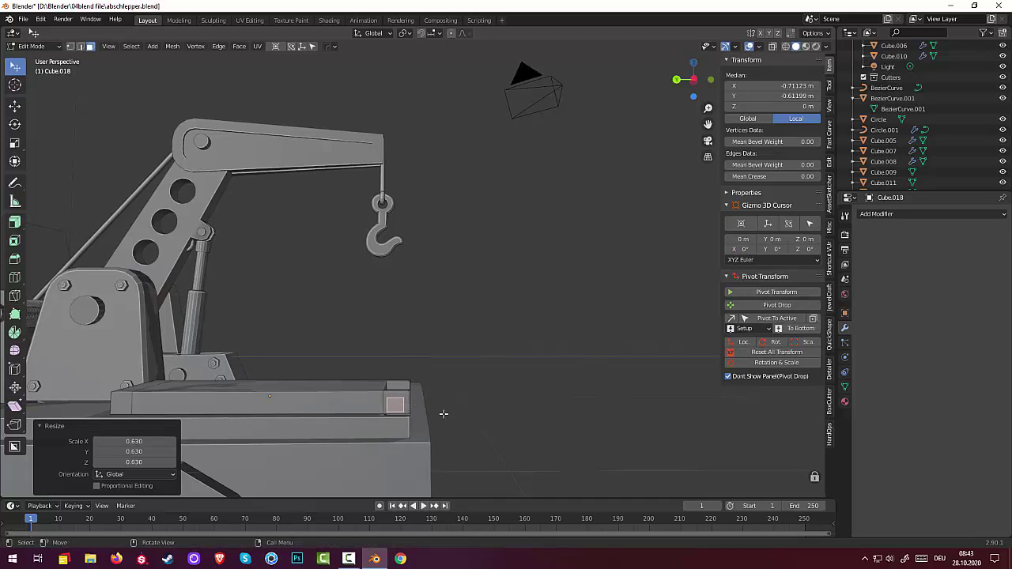
Stretch the duplicated prong side face along Z to about 3.34 times its height.
key("s")
key("z")
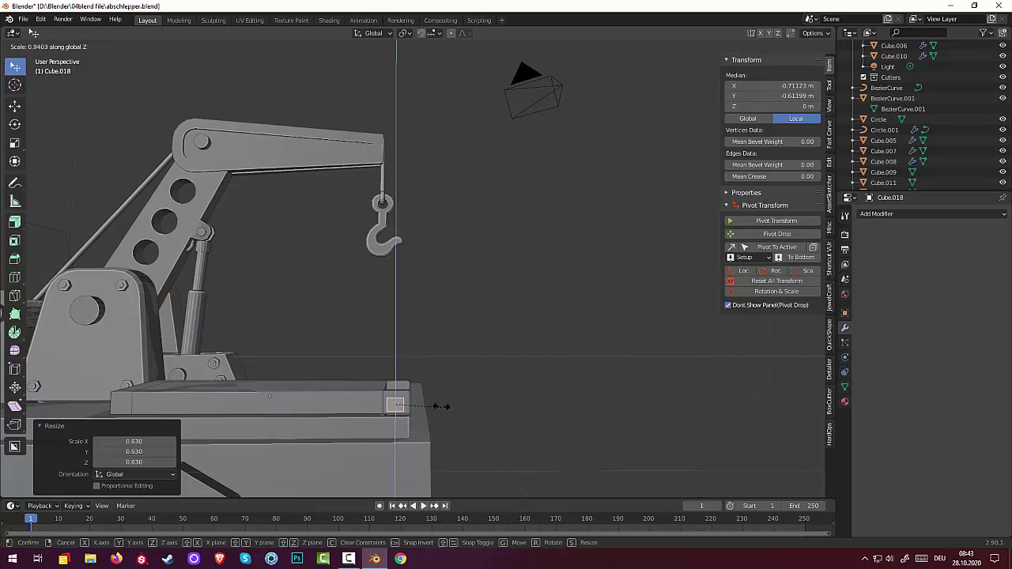
left_click(556, 383)
Extrude the stretched side face about 0.034 m along its normal to form a thin plate.
middle_click_drag(515, 406, 297, 430)
key("g")
key("z")
key("z")
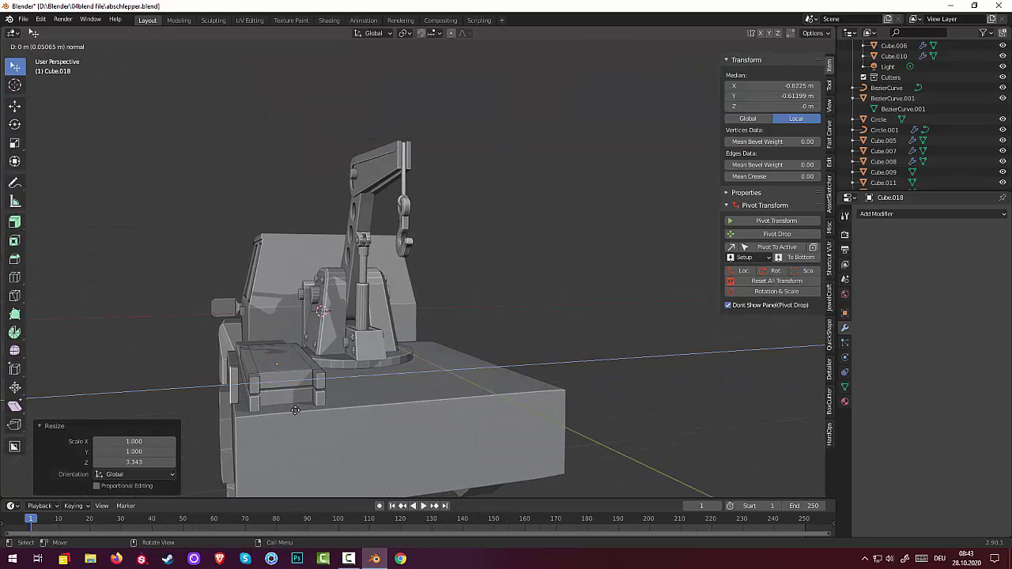
left_click(296, 408)
middle_click_drag(296, 408, 120, 332)
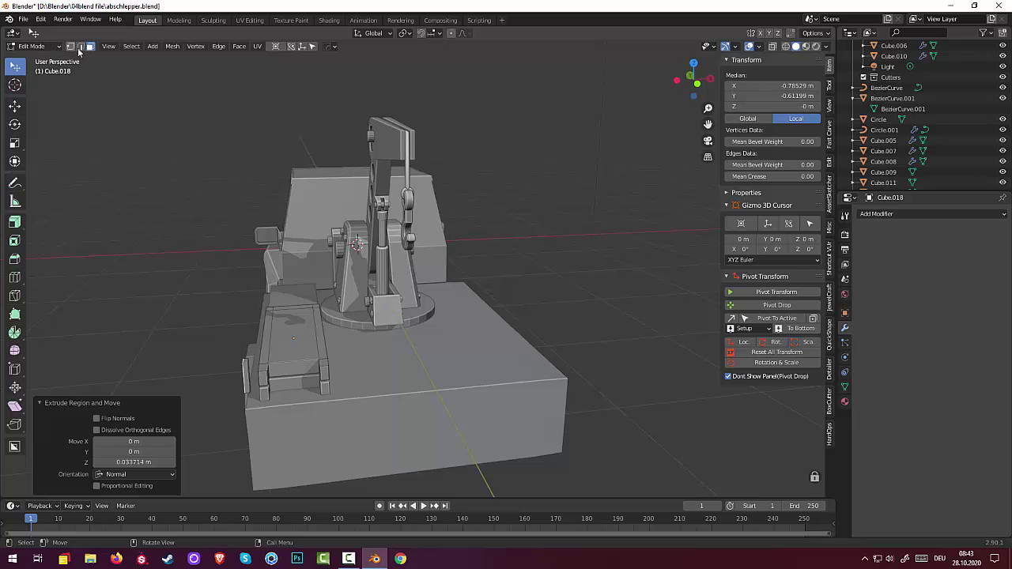
Select only the whole thin plate beside the rear prongs and separate it into its own object.
key("ctrl+z")
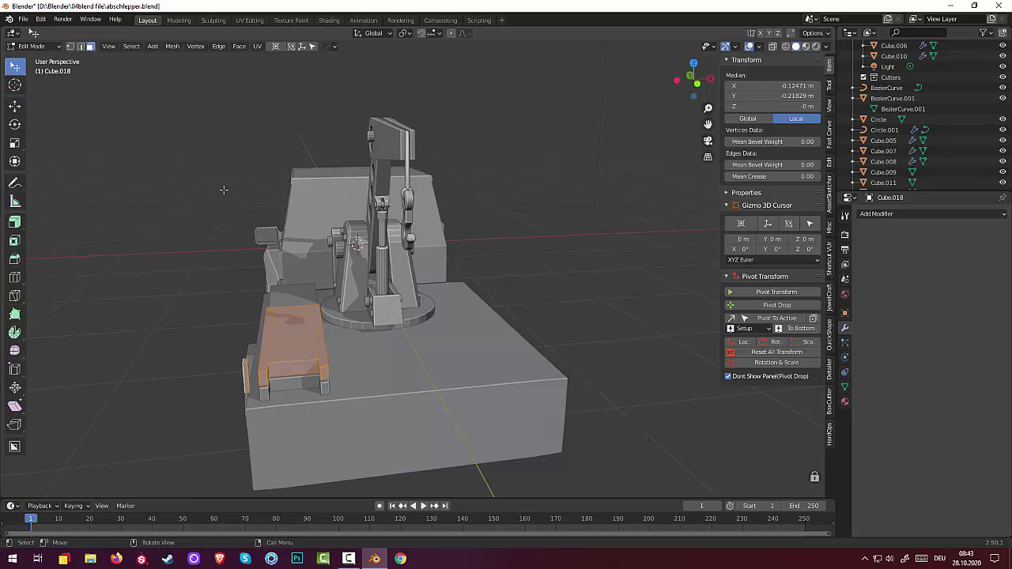
left_click(641, 442)
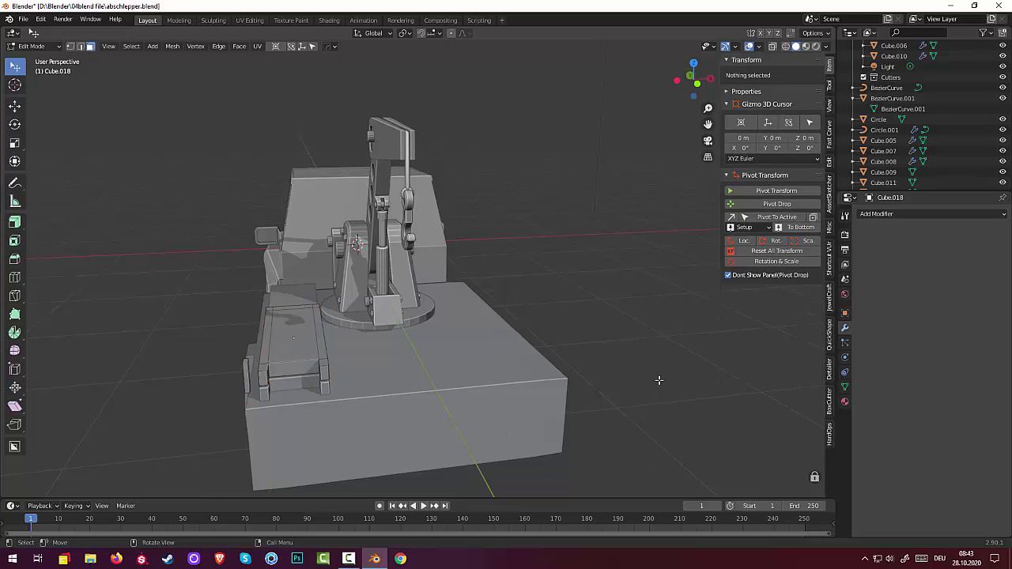
middle_click_drag(658, 385, 213, 444)
left_click(254, 417)
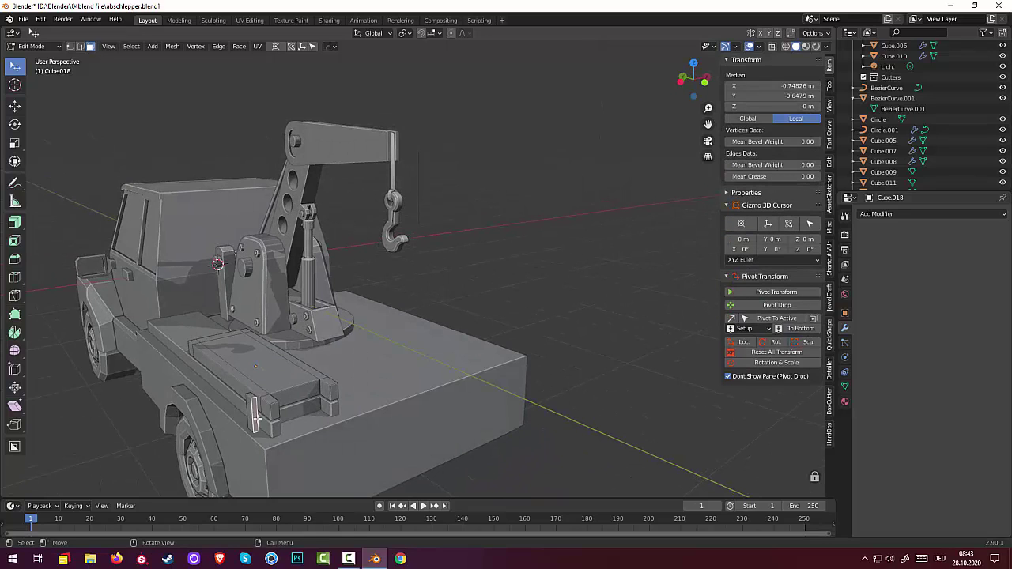
key("ctrl+KP_Add")
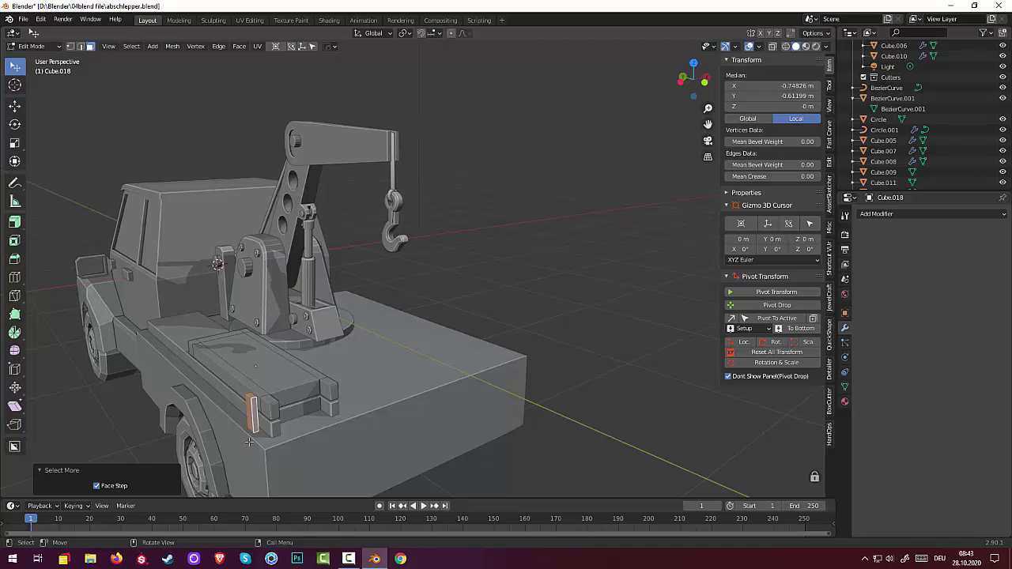
key("p")
left_click(288, 434)
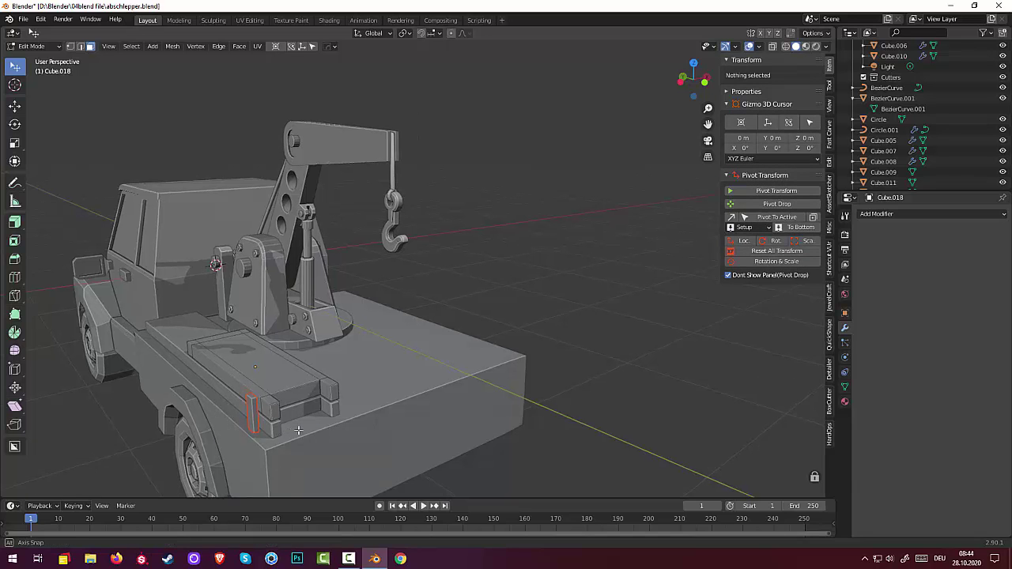
Return to Object Mode and select the separated thin plate.
scroll(340, 431, "up", 5)
middle_click_drag(340, 430, 239, 386)
scroll(404, 420, "down", 4)
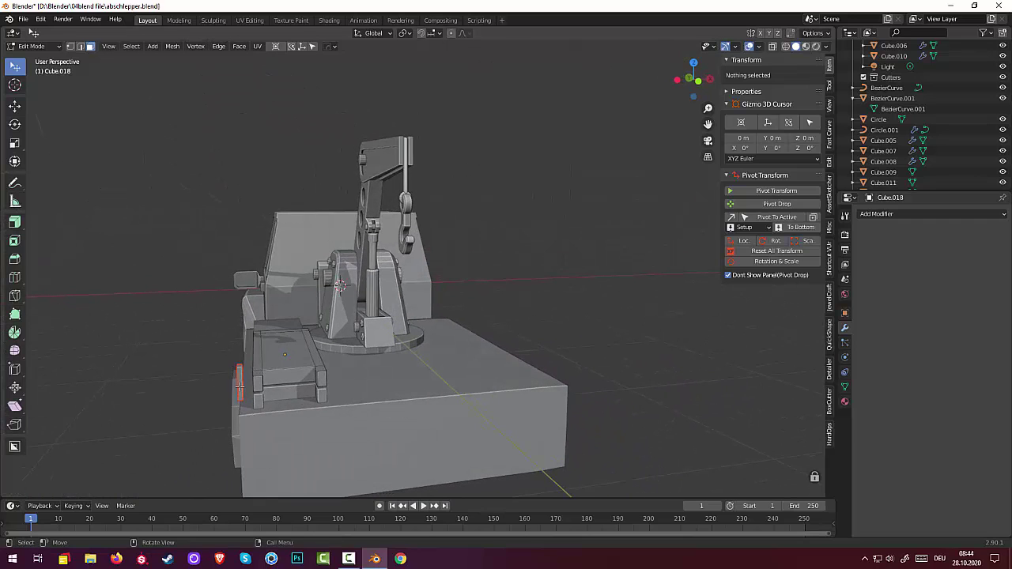
key("Tab")
left_click(239, 388)
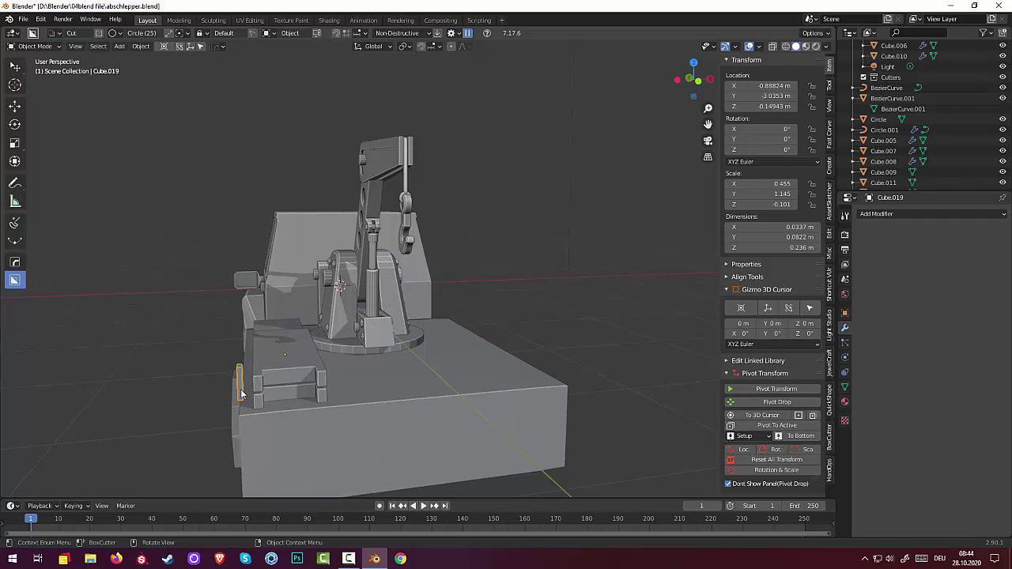
Switch from the BoxCutter tool to the selection tool and reselect the thin plate beside the slabs.
left_click_drag(242, 392, 246, 402)
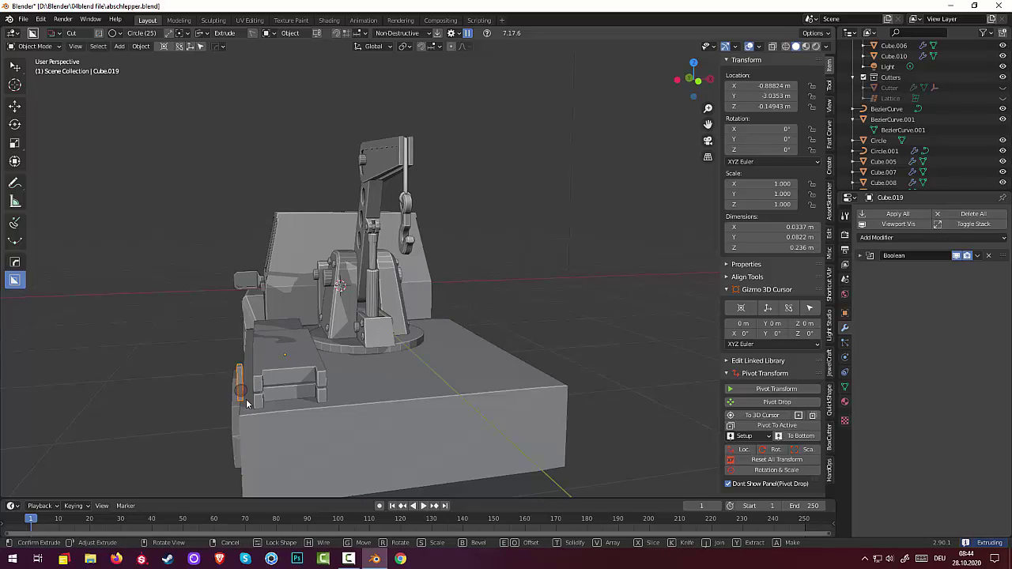
key("Escape")
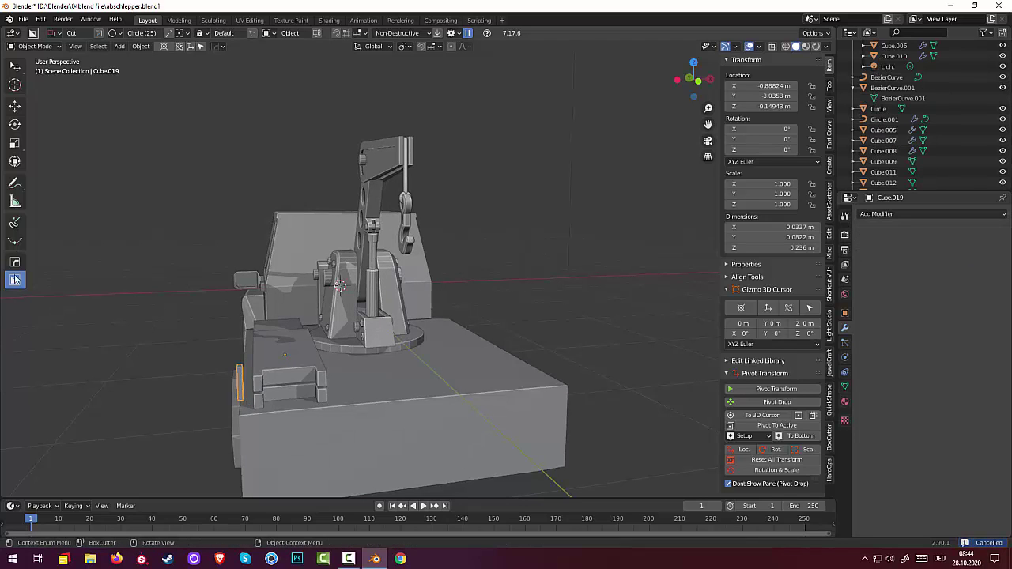
left_click(15, 68)
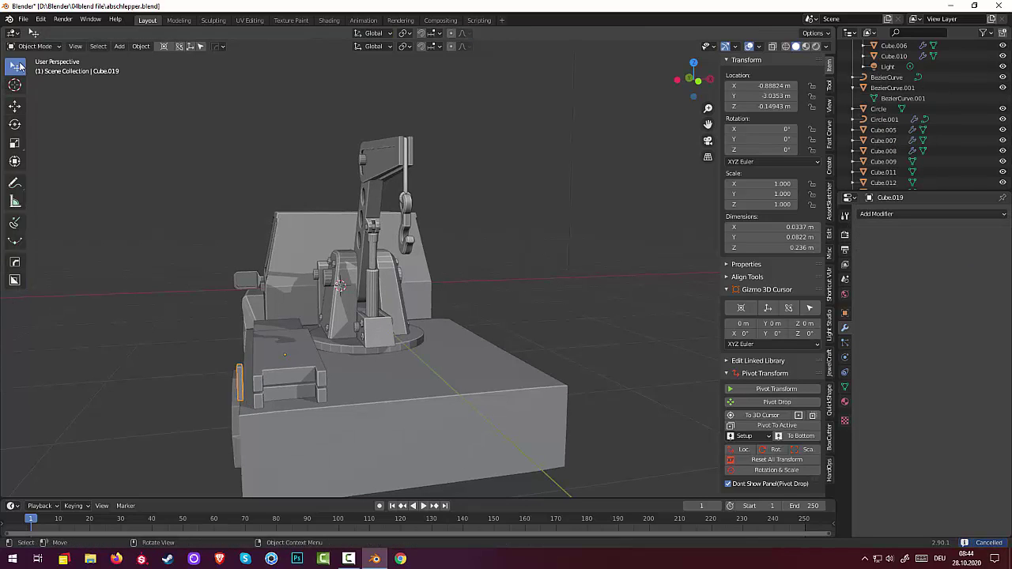
left_click(239, 386)
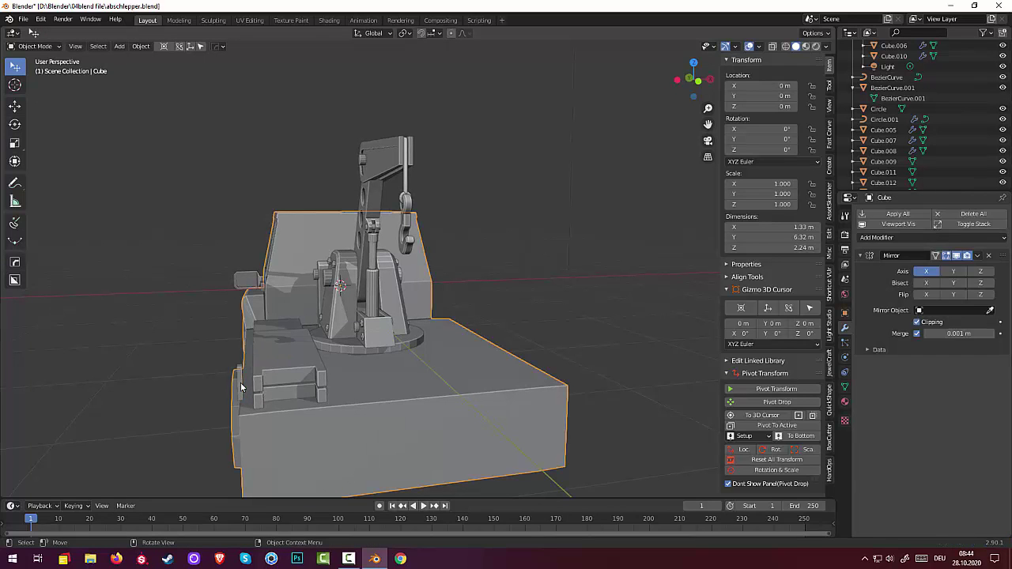
left_click(241, 387)
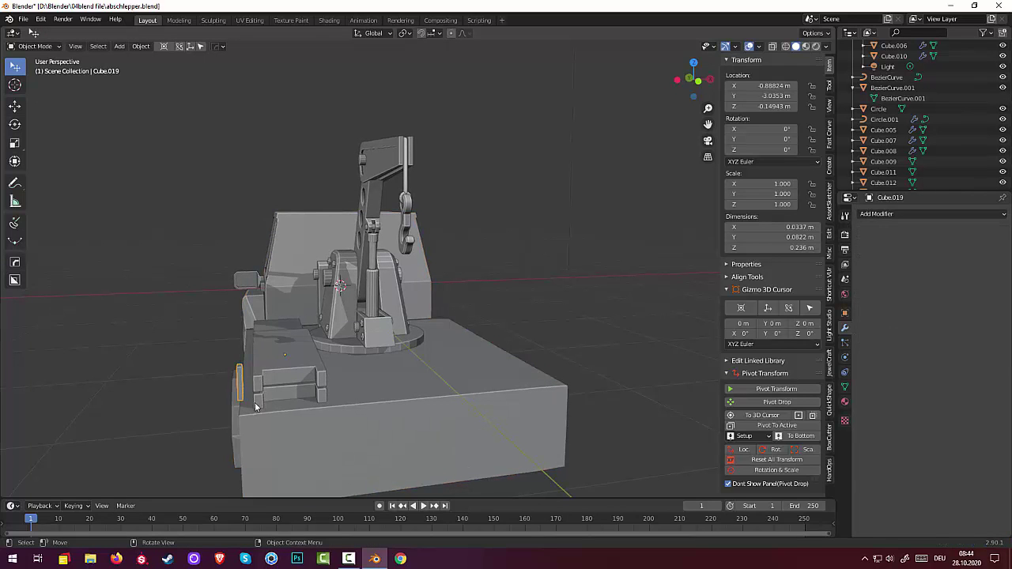
Move the plate about 0.068 m along X, -0.009 m along Y and -0.064 m along Z against the outer rear prongs.
middle_click_drag(255, 407, 237, 395)
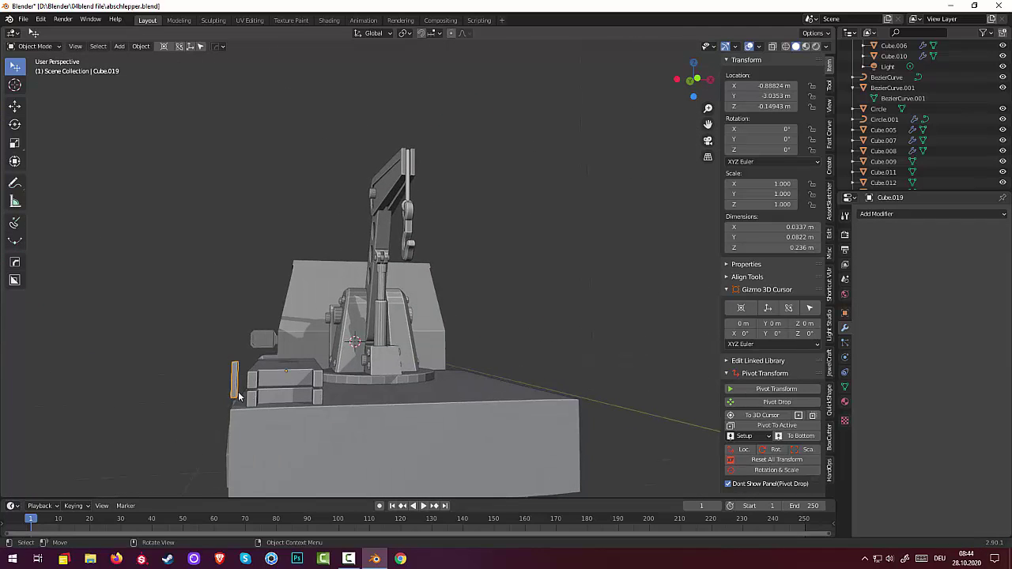
key("g")
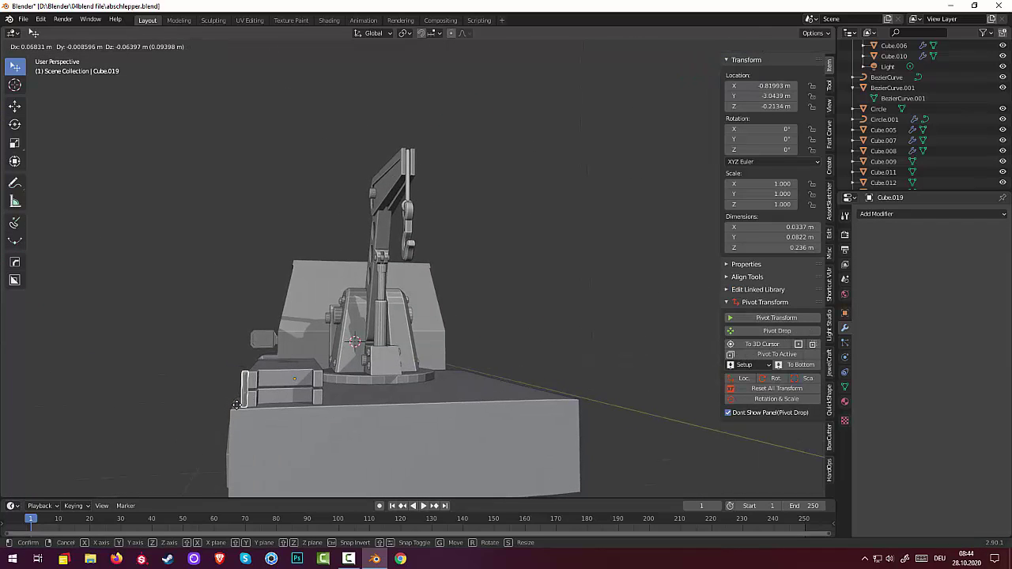
left_click(237, 404)
Duplicate the plate and shift the copy about 0.54 m along X to the inner rear prongs.
middle_click_drag(237, 405, 281, 419)
scroll(348, 419, "up", 4)
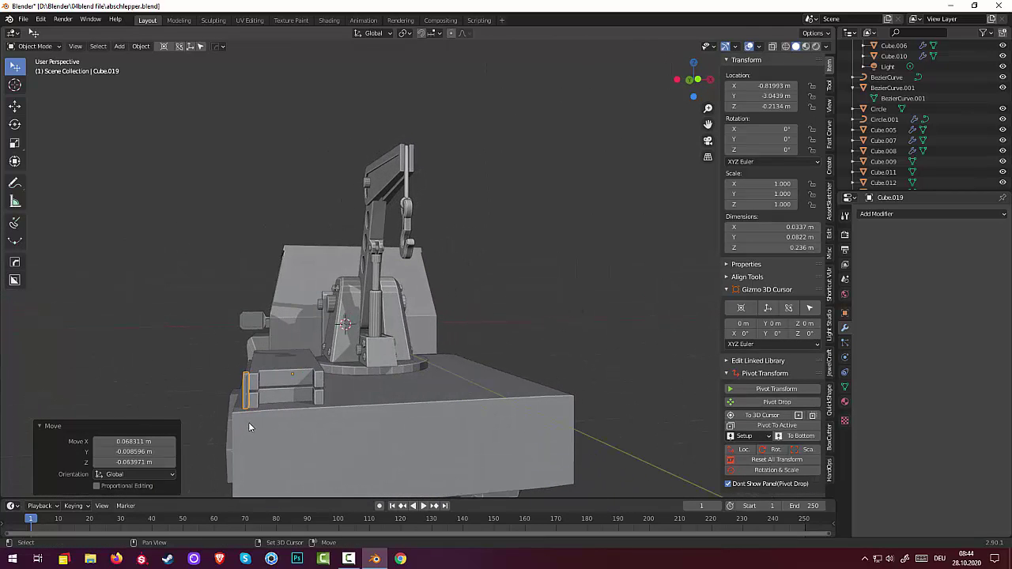
key("shift+d")
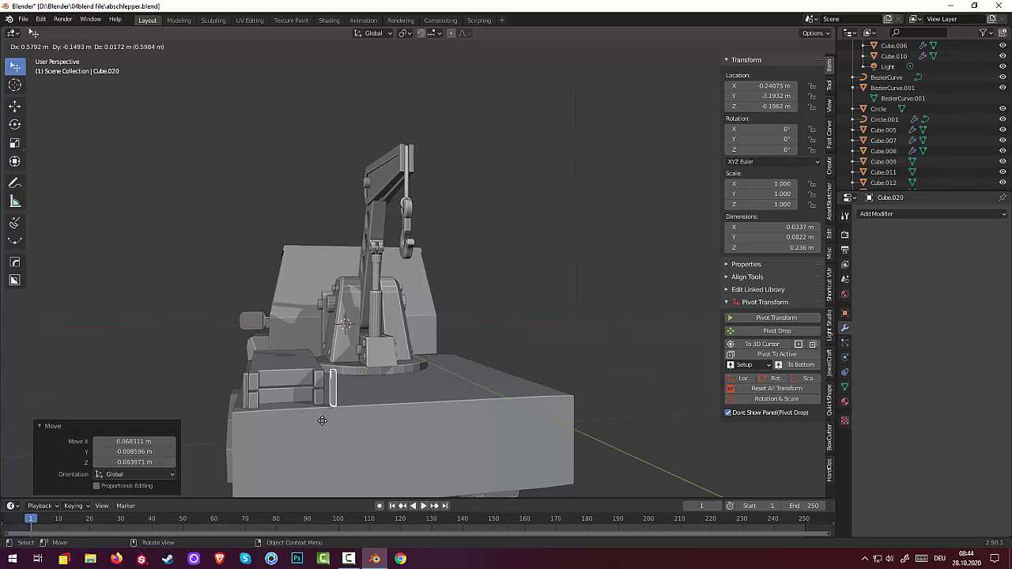
key("x")
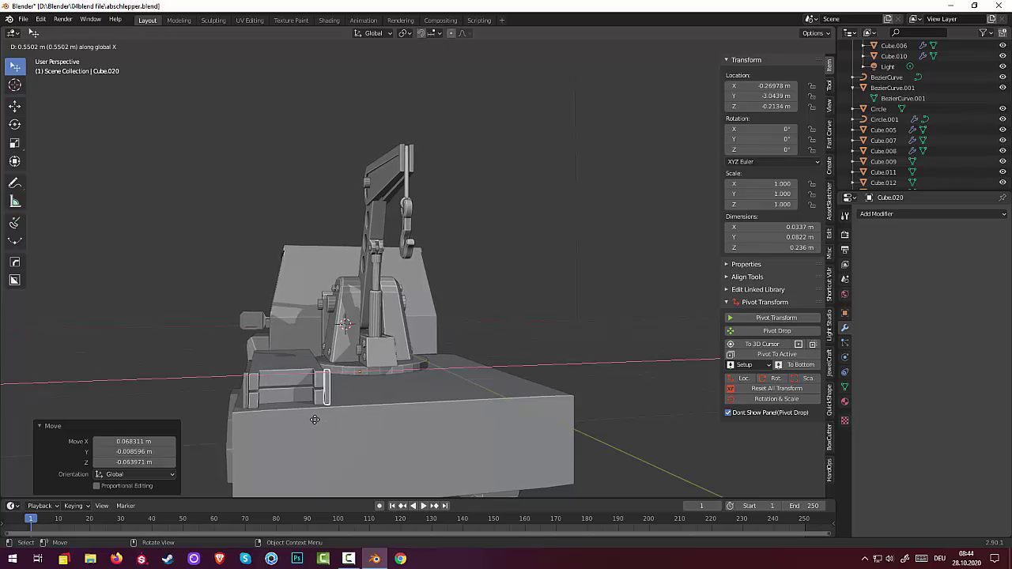
left_click(315, 419)
Duplicate the pin cylinder from the crane arm's upper joint and place the copy just above the truck bed beside the slabs.
middle_click_drag(315, 419, 325, 455)
scroll(355, 424, "up", 4)
scroll(412, 425, "down", 5)
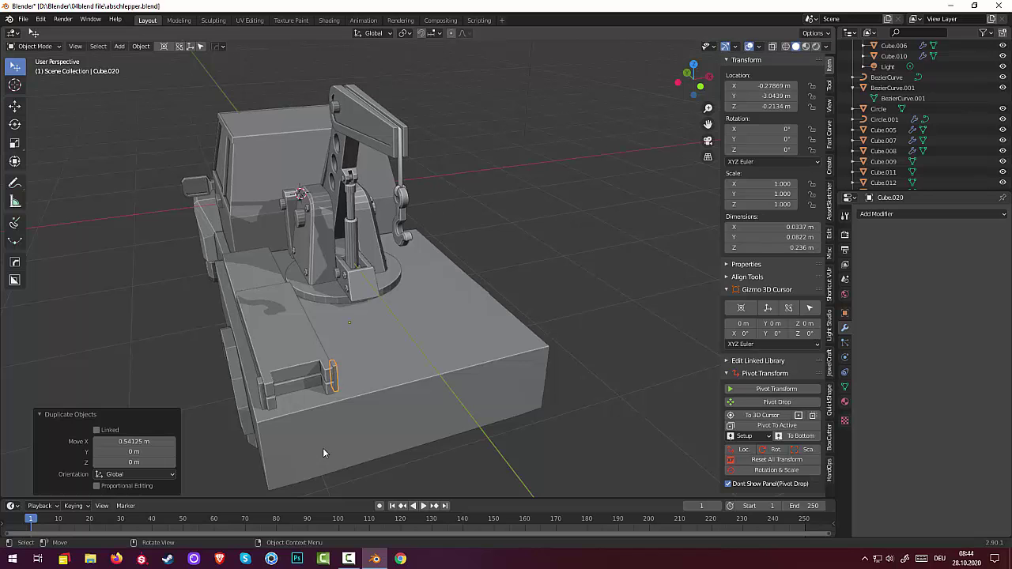
middle_click_drag(358, 249, 274, 190)
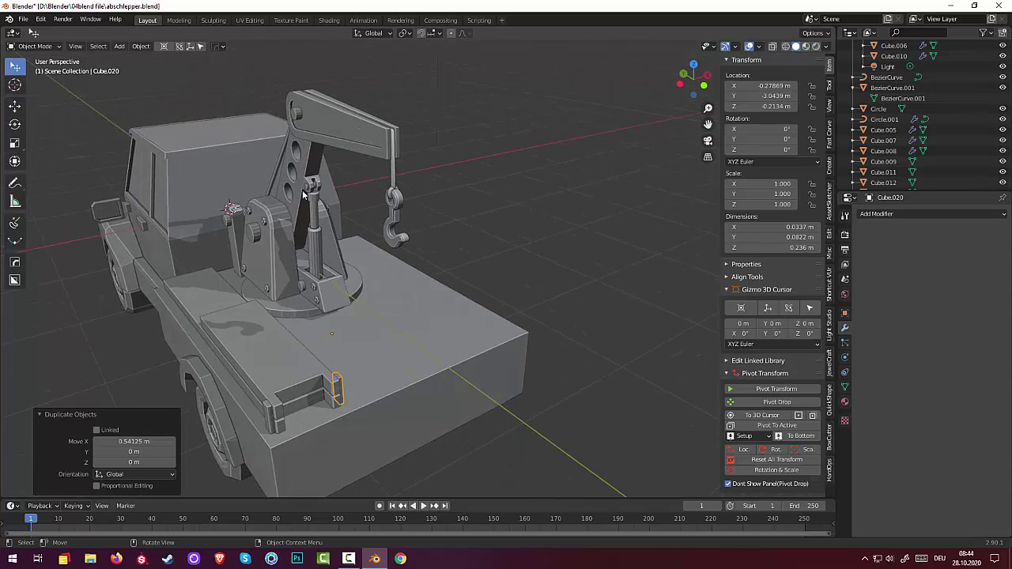
left_click(306, 187)
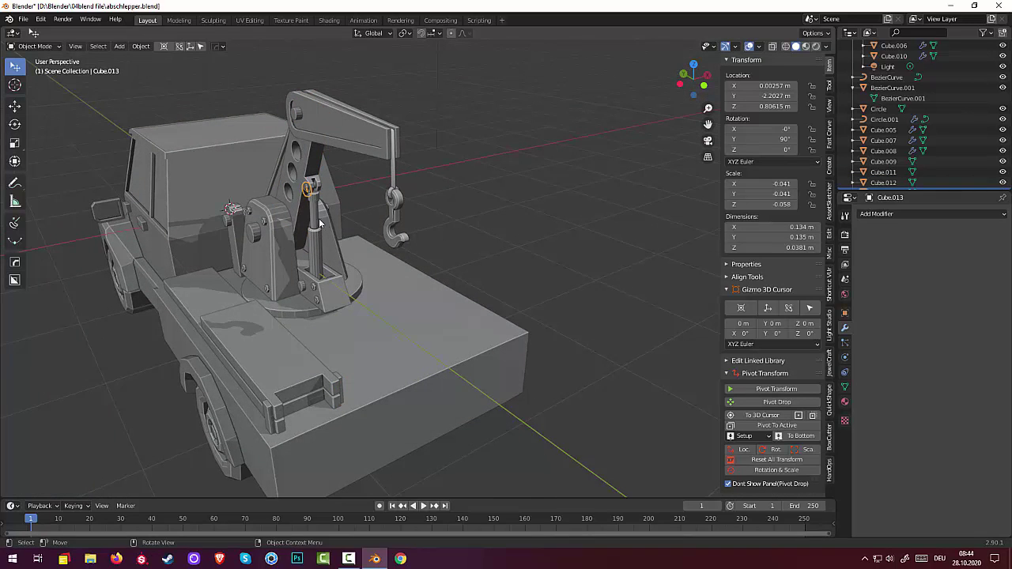
scroll(320, 224, "up", 3)
middle_click_drag(319, 224, 387, 255)
left_click(155, 220)
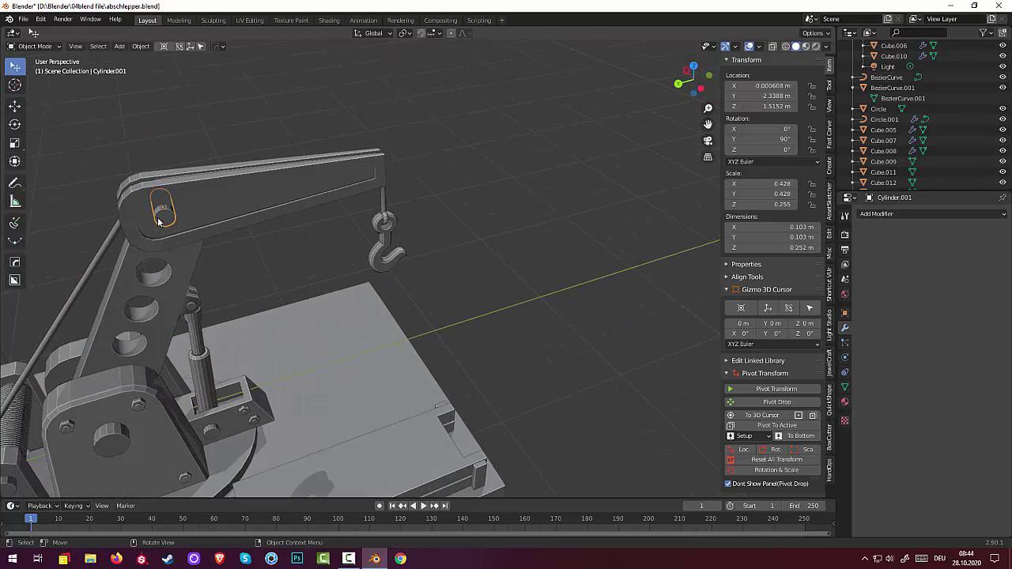
scroll(264, 311, "down", 5)
middle_click_drag(264, 311, 155, 287)
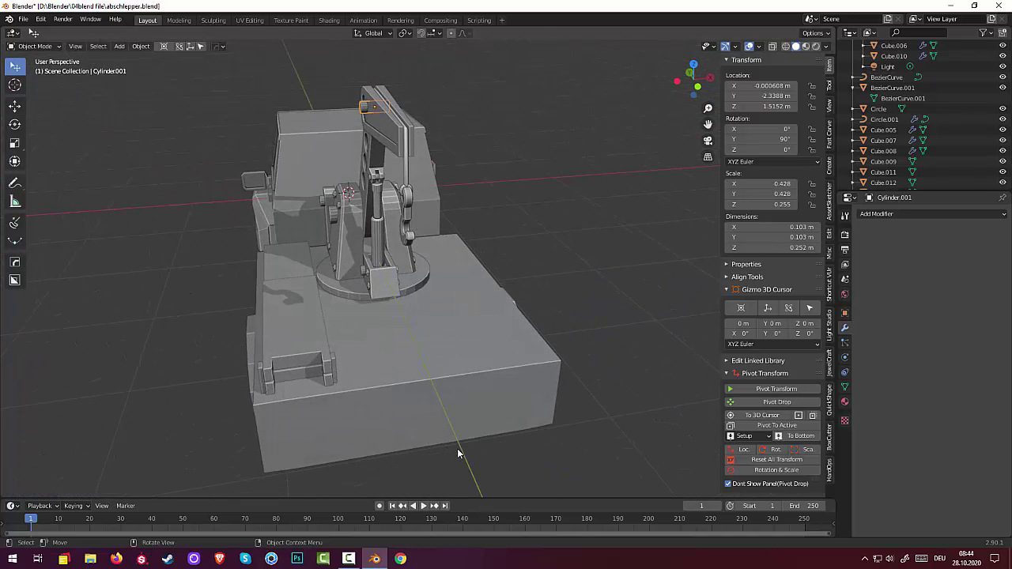
key("shift+d")
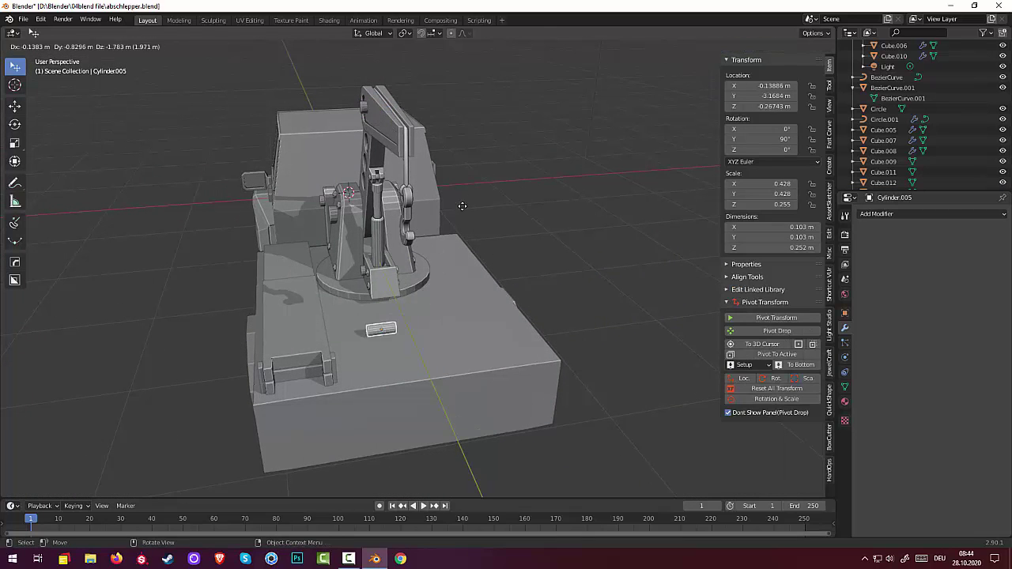
left_click(462, 206)
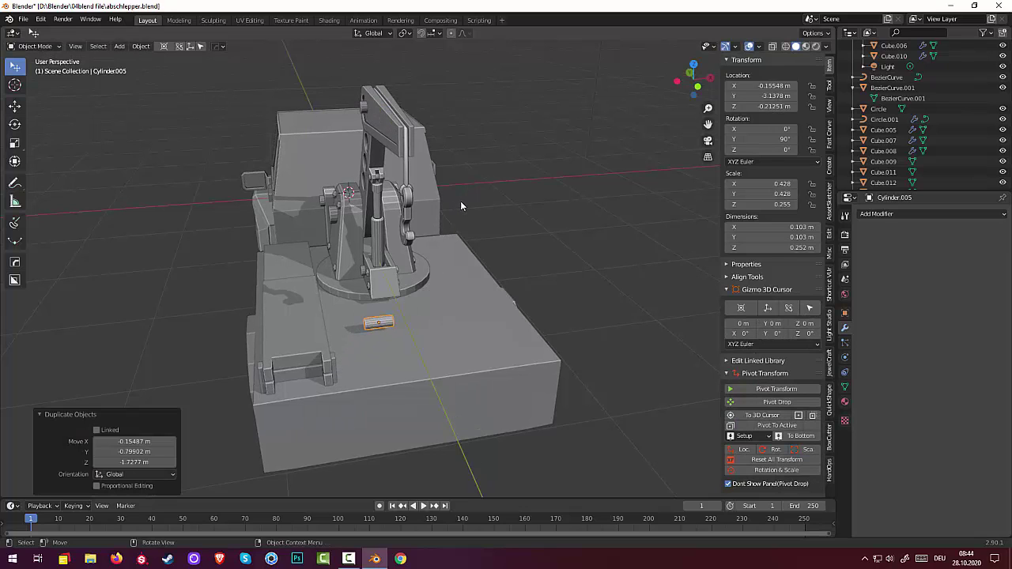
Scale the copied pin down uniformly to about 0.553 and lengthen it about 4.2 times along X.
key("s")
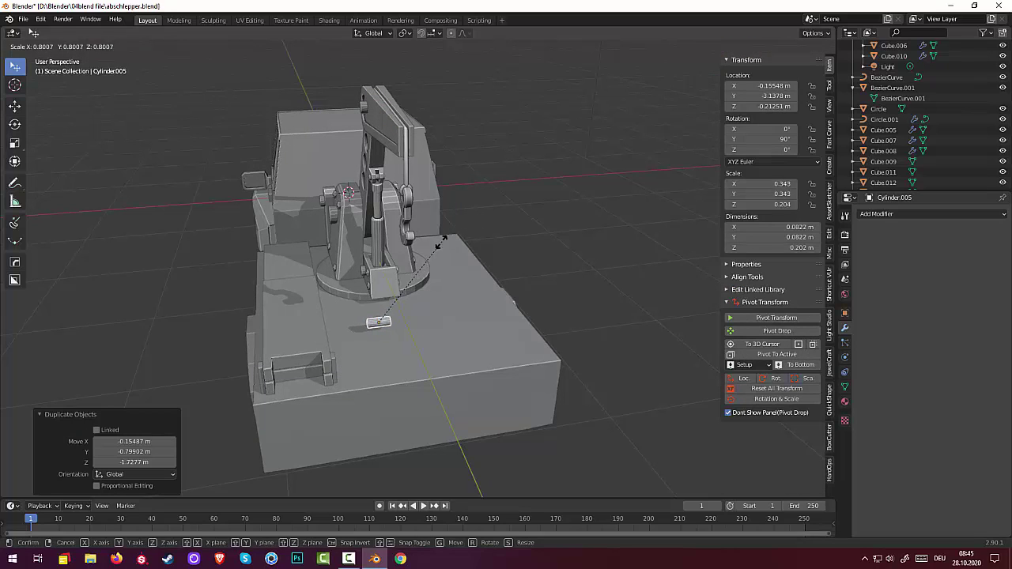
left_click(413, 264)
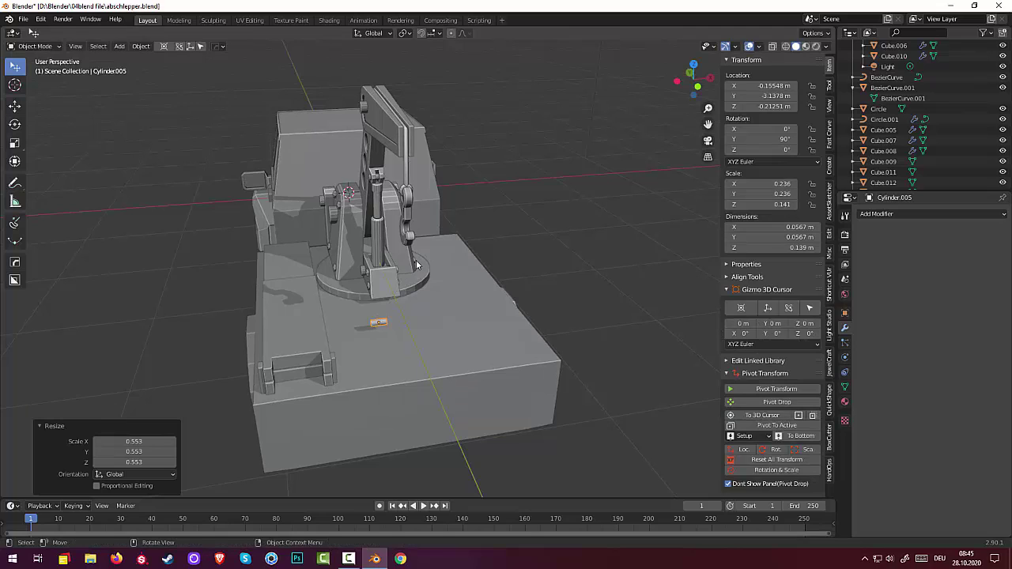
key("s")
key("z")
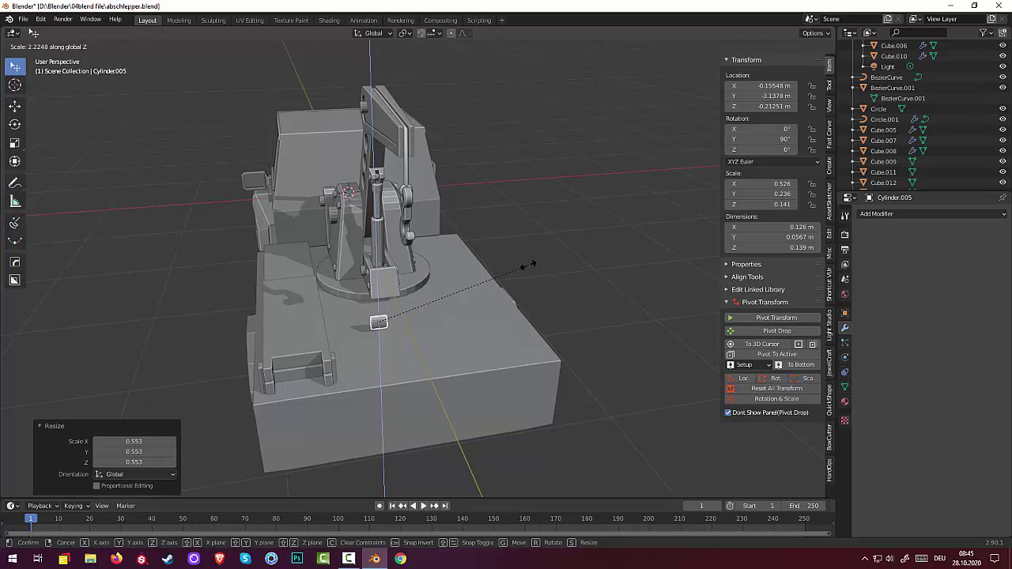
key("x")
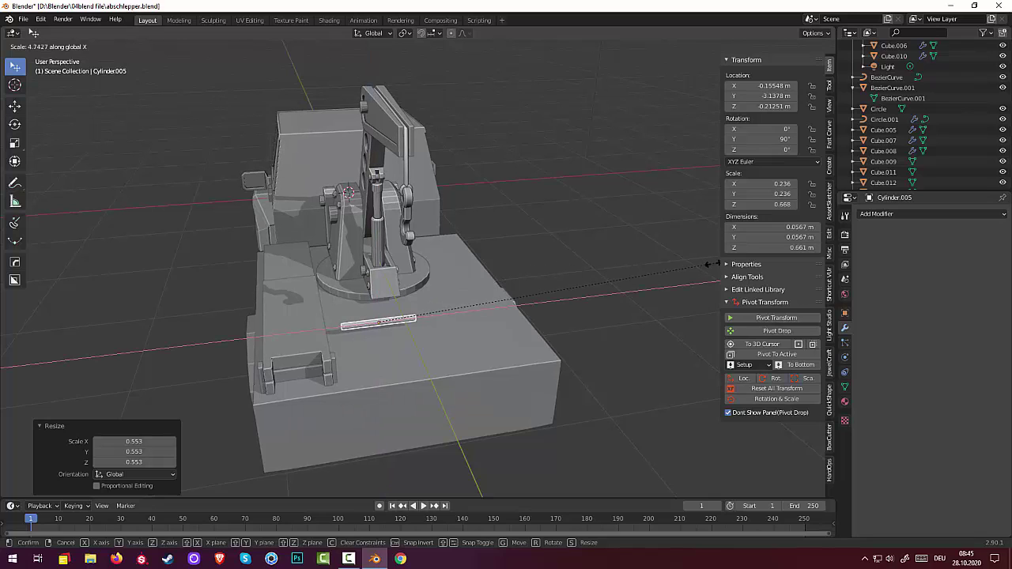
left_click(631, 266)
In the right side view, move the rod about -0.60 m along Y and 0.065 m along Z to line up with the rear prongs.
middle_click_drag(631, 266, 484, 262)
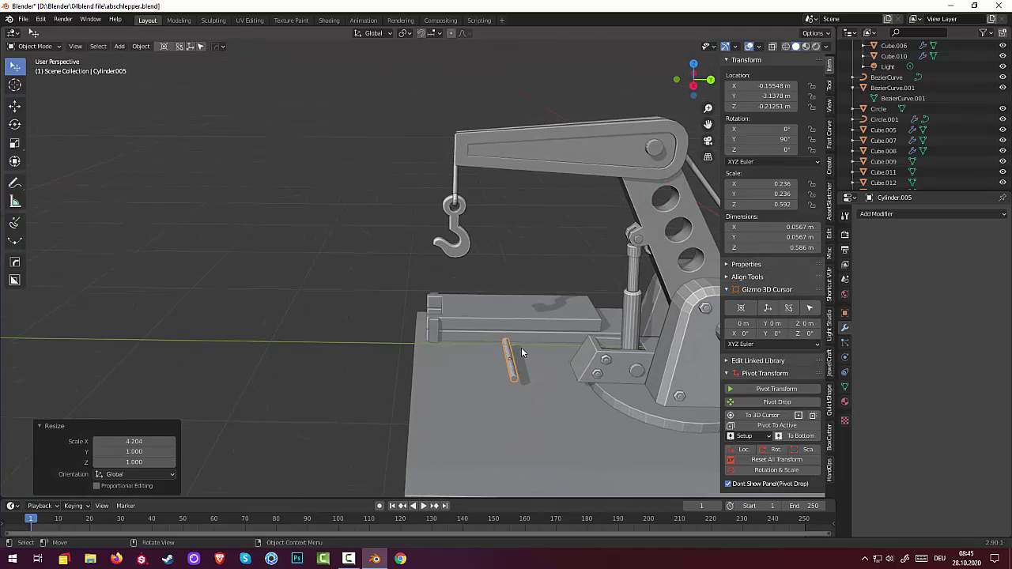
key("KP_3")
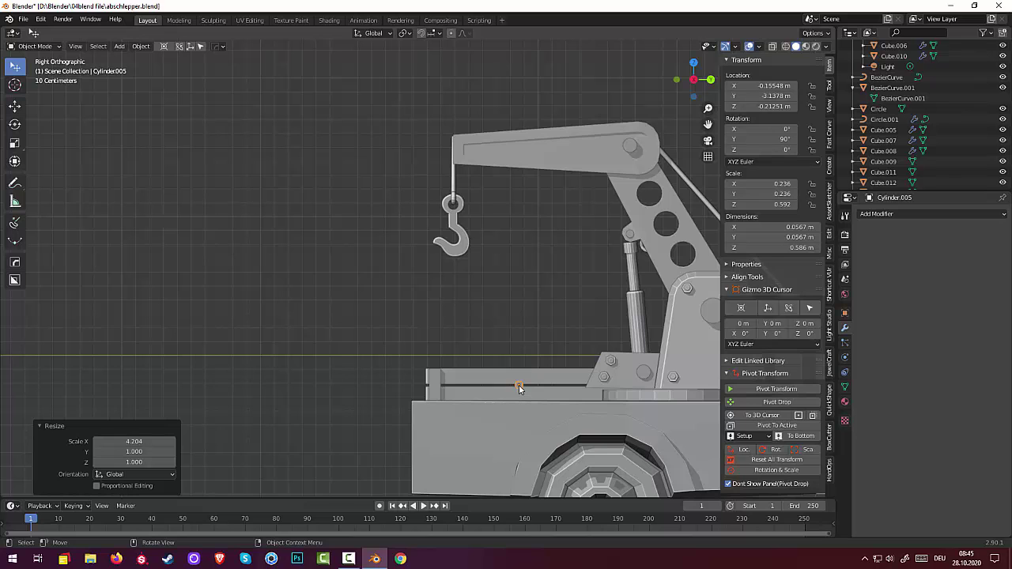
key("g")
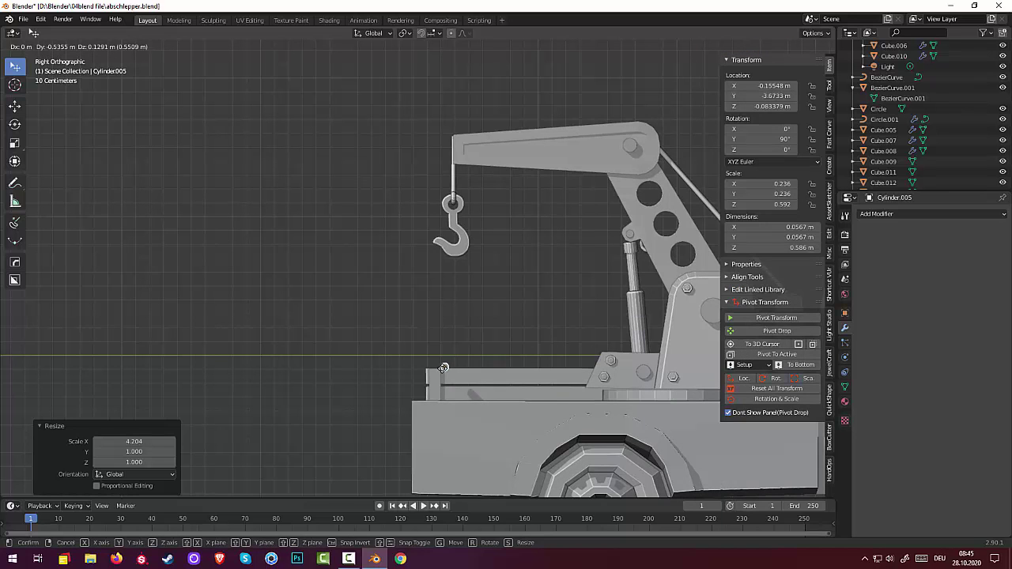
left_click(434, 376)
middle_click_drag(434, 376, 572, 380)
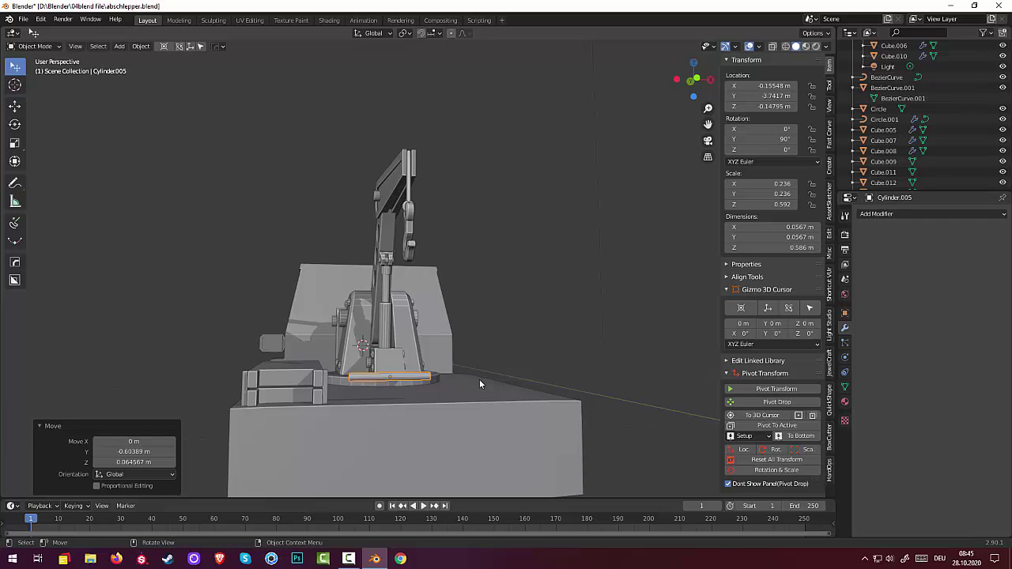
Move the rod about -0.73 m along X between the slabs' rear prongs and stretch it to 1.009 along X.
key("g")
key("x")
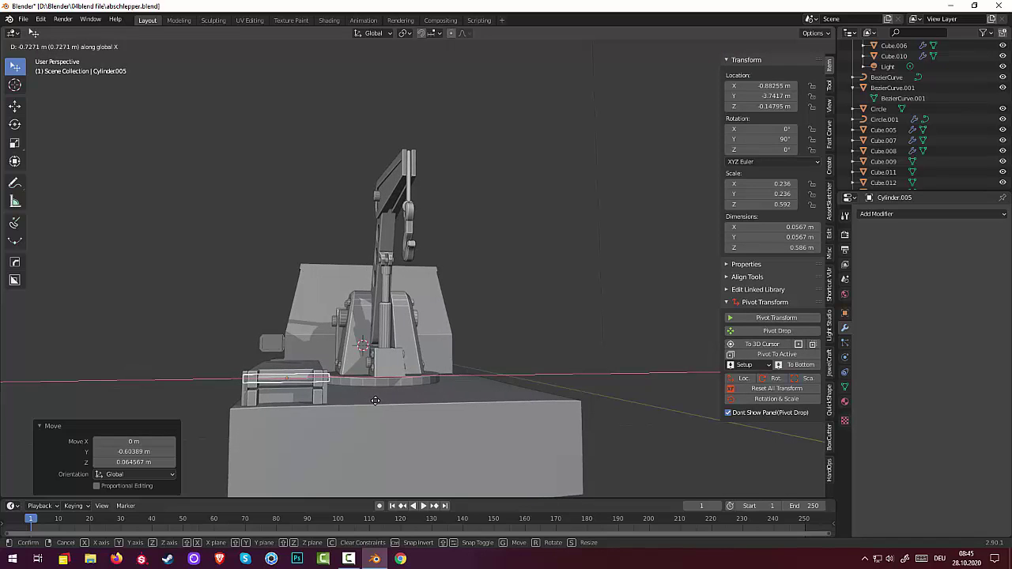
left_click(375, 401)
middle_click_drag(378, 400, 392, 423)
scroll(434, 415, "down", 5)
key("s")
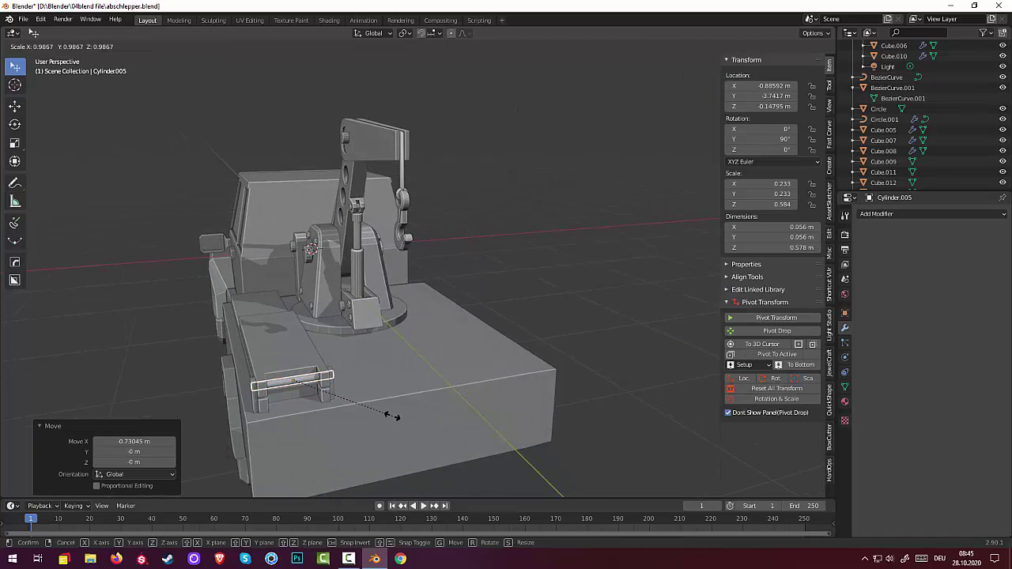
key("x")
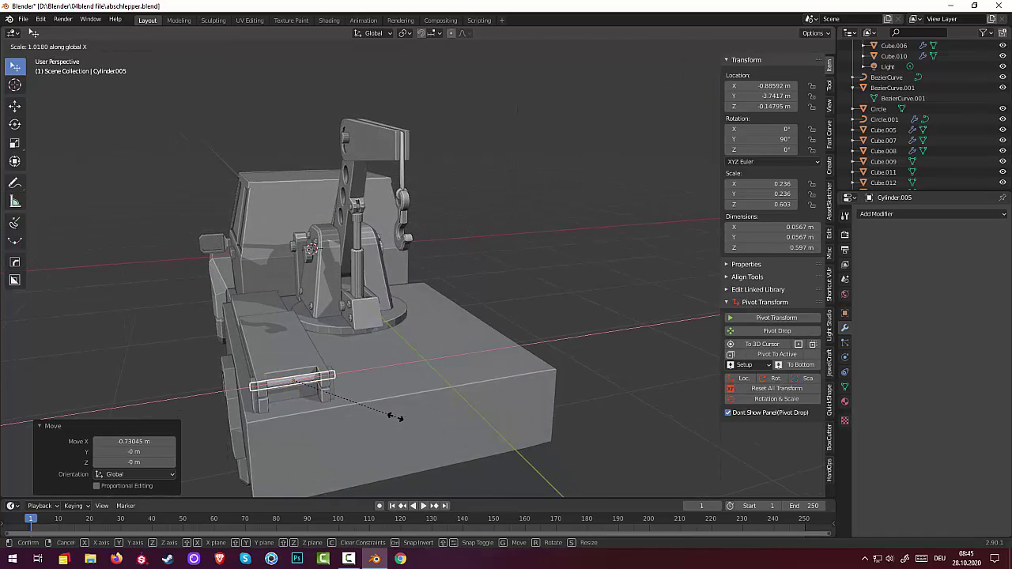
left_click(393, 419)
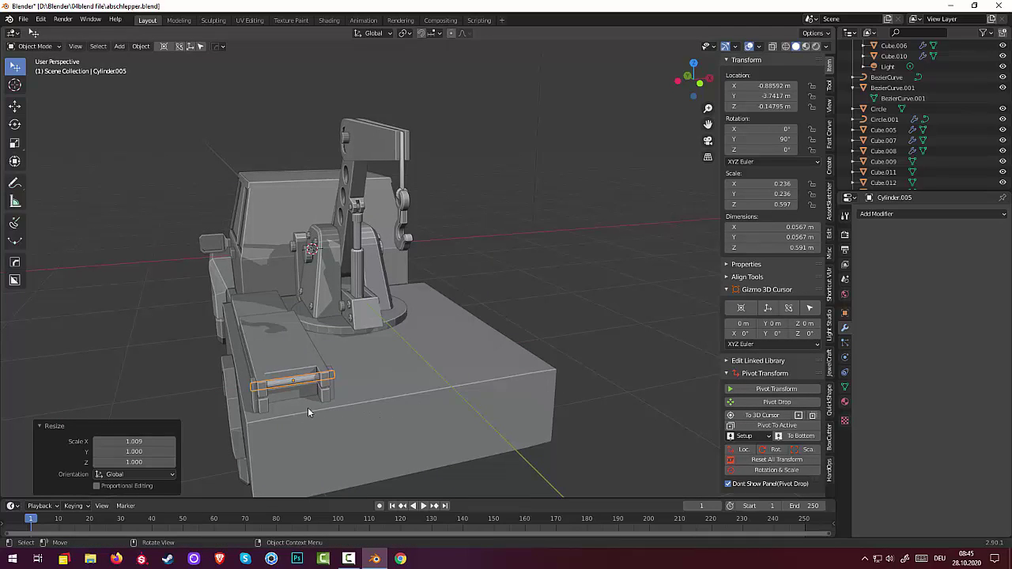
Duplicate the rod and shift the copy about -0.139 m along Z to the lower slab's rear prongs.
key("shift+d")
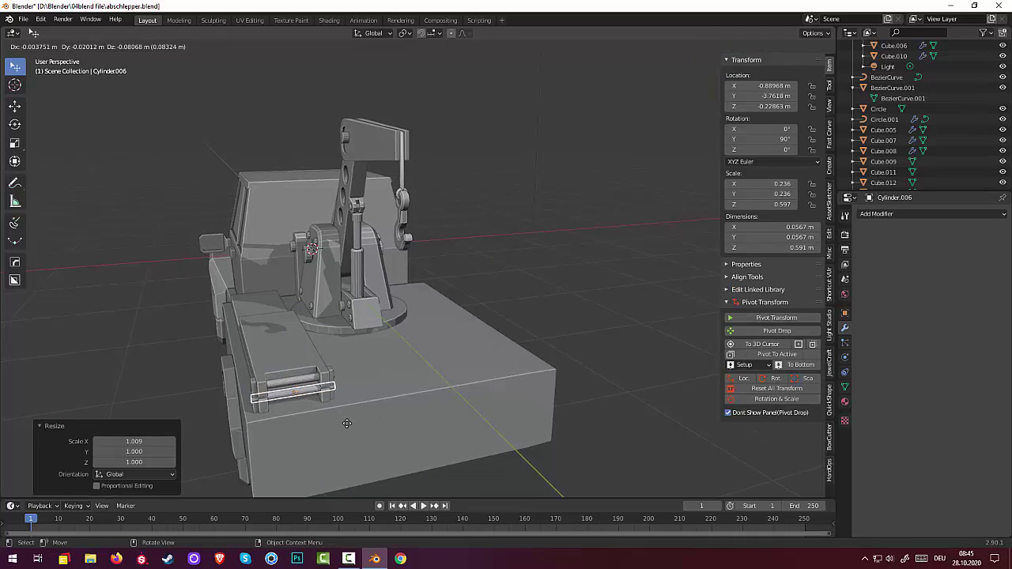
key("z")
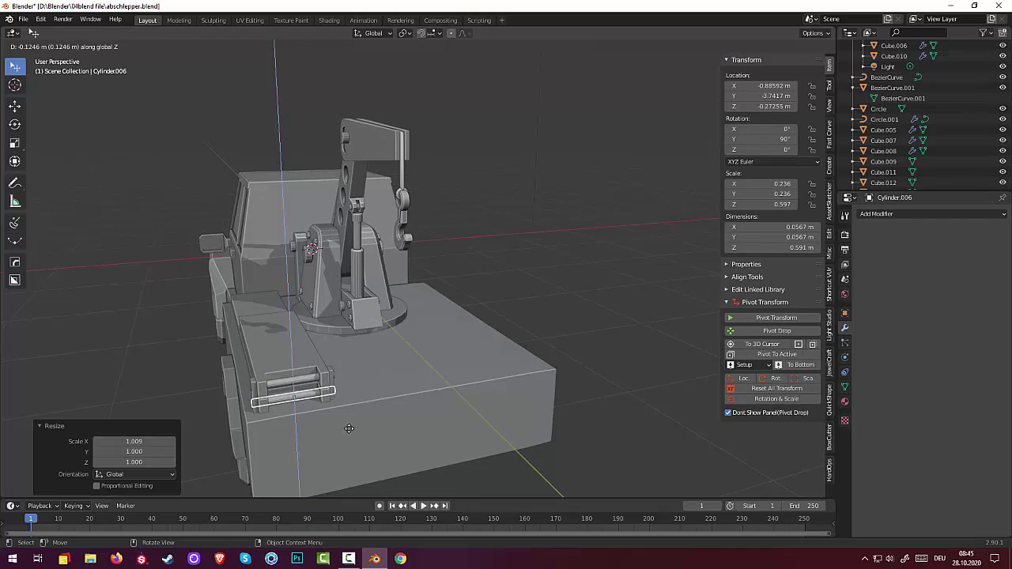
left_click(351, 428)
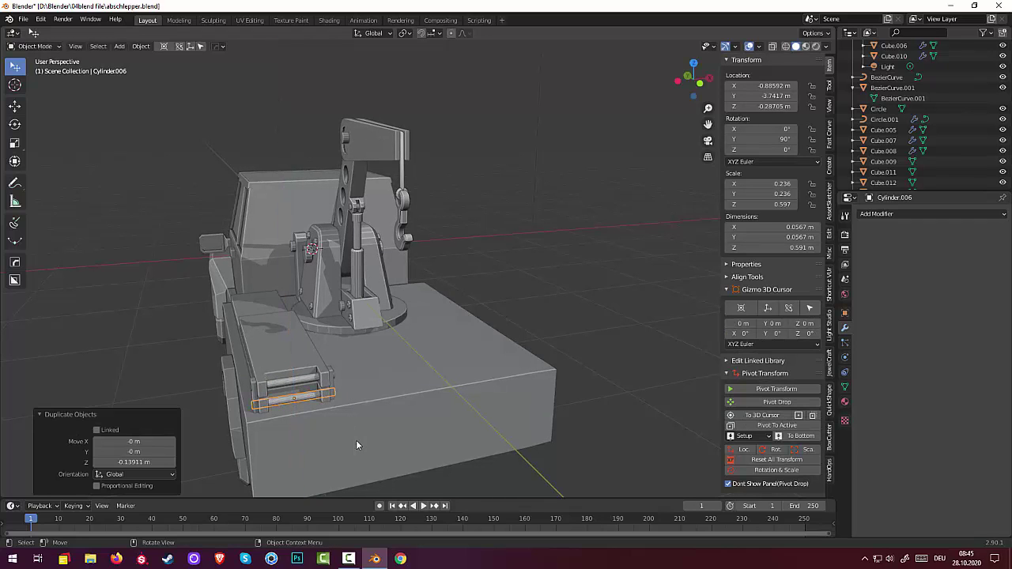
left_click(361, 440)
Select the upper slab on the truck bed and enter Edit Mode on it.
scroll(361, 441, "up", 4)
middle_click_drag(361, 440, 492, 421)
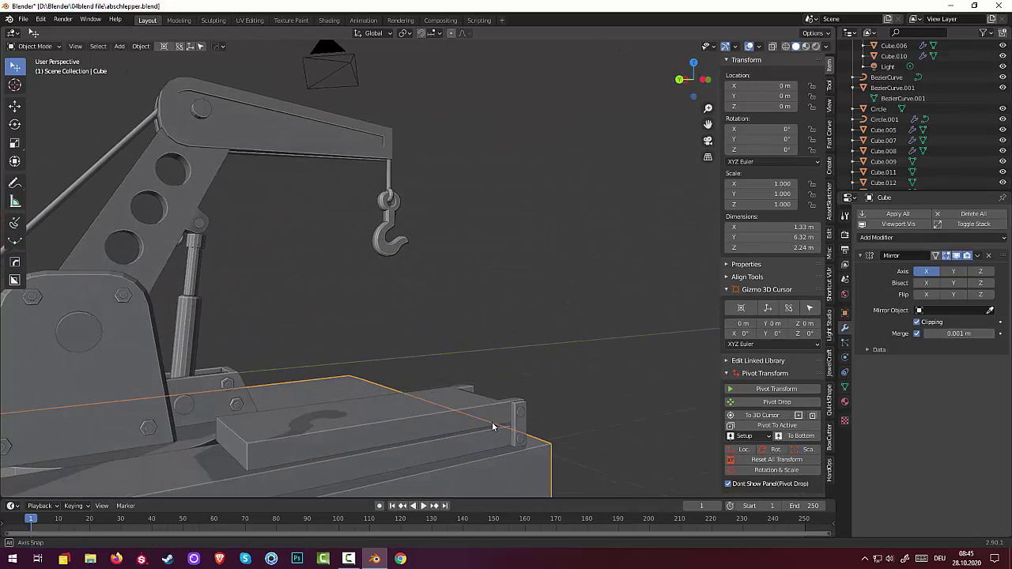
left_click(236, 461)
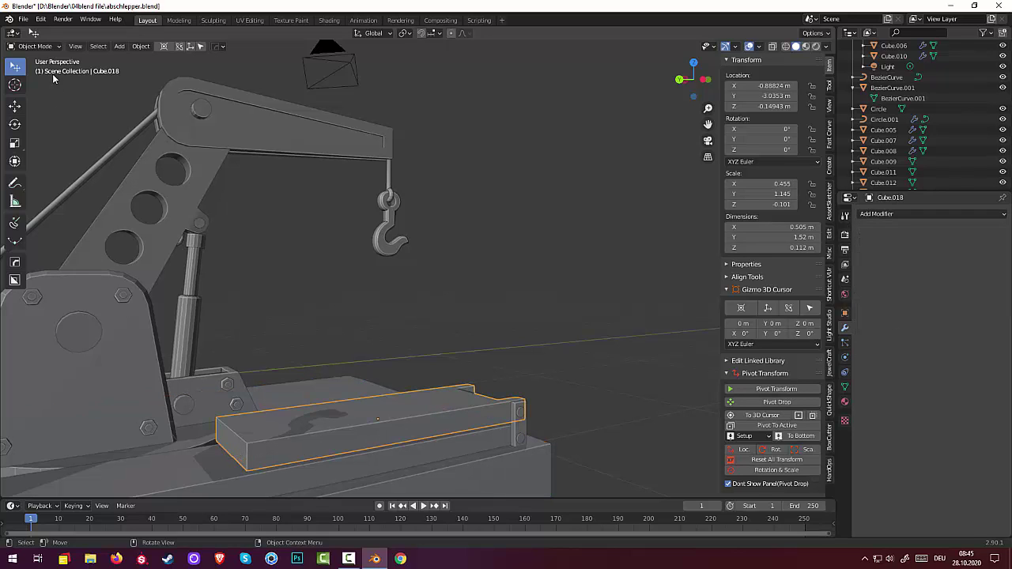
left_click(38, 46)
left_click(43, 73)
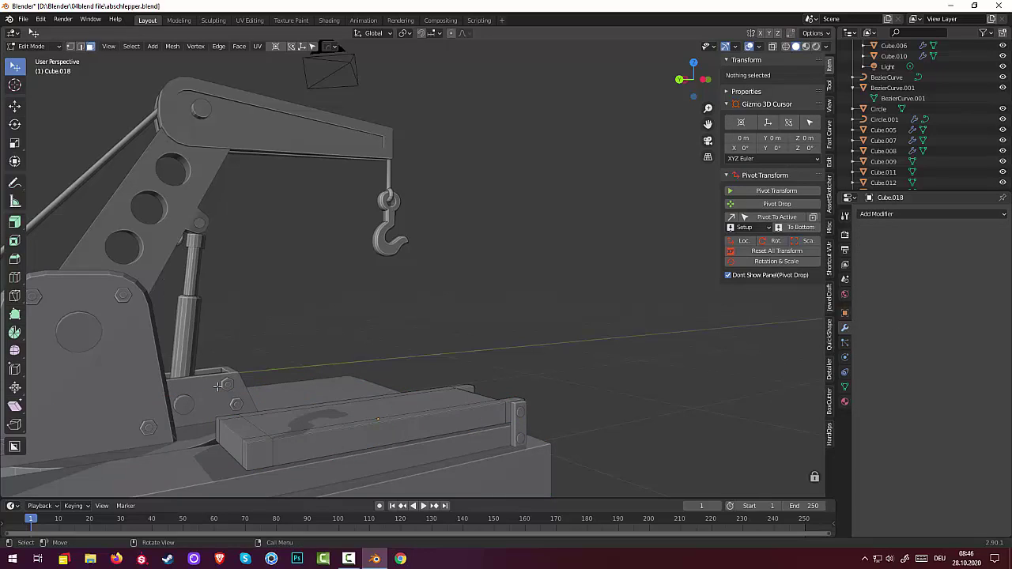
Slope the upper slab's front end by moving its top front edges about -0.069 m along Y, and return to Object Mode.
left_click(246, 441)
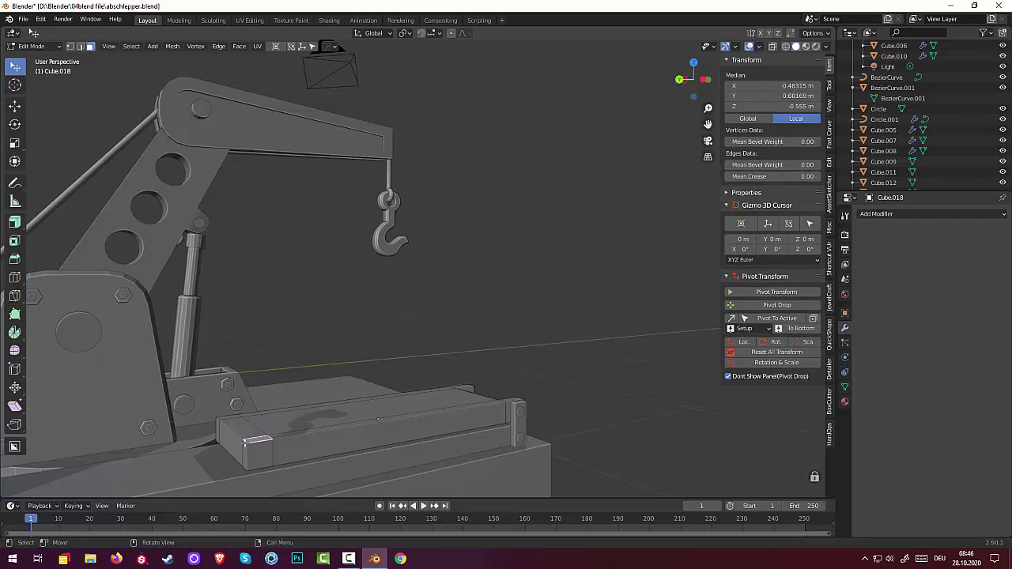
left_click(79, 47)
left_click(230, 428)
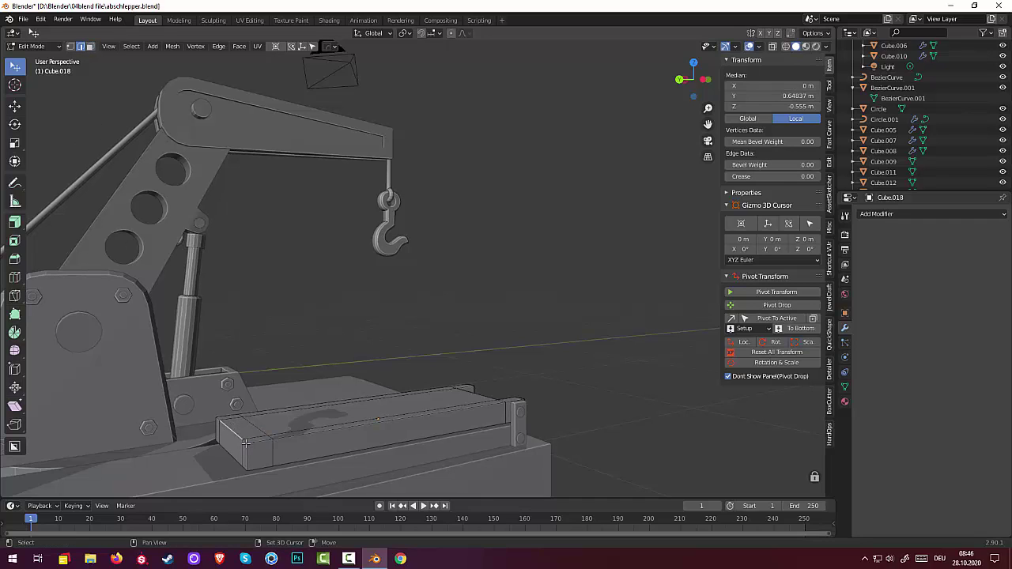
left_click(242, 440, "shift")
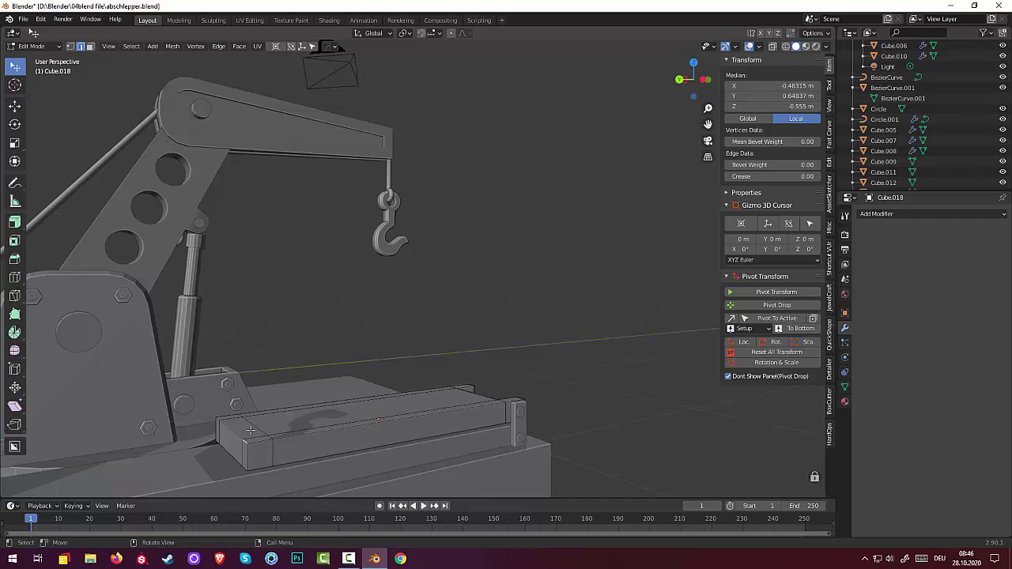
left_click(217, 419, "shift")
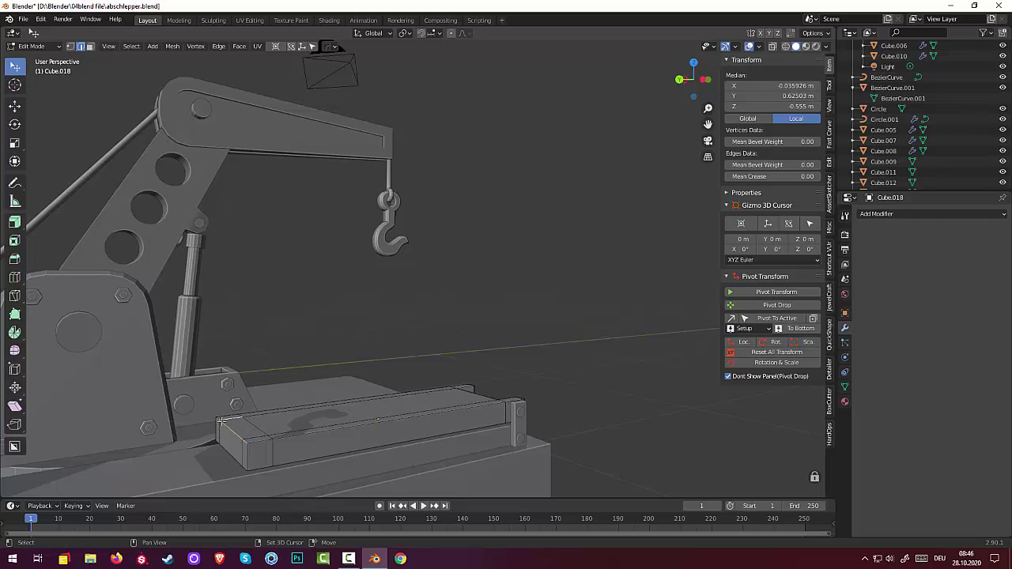
left_click(208, 441)
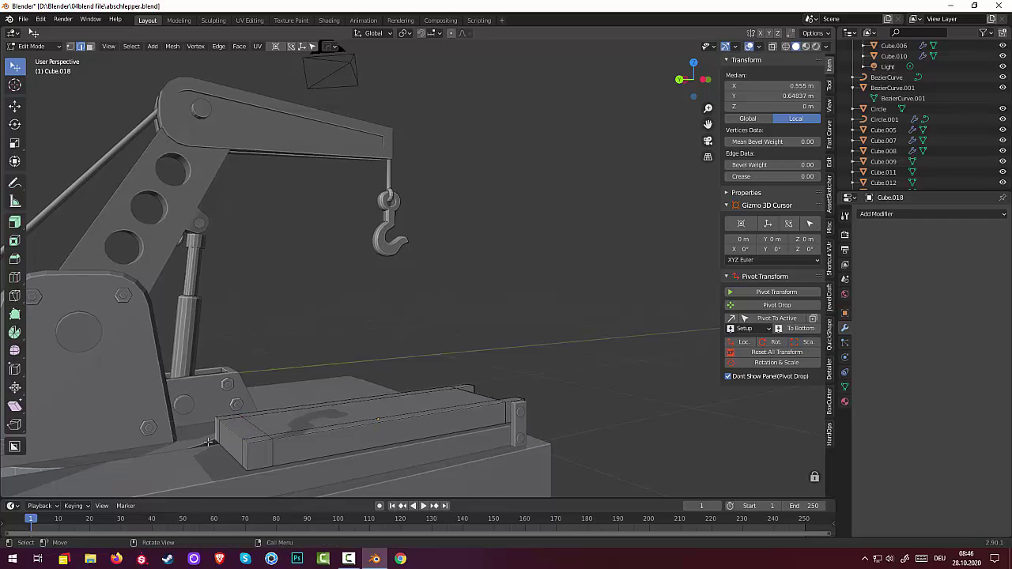
left_click(225, 431, "shift")
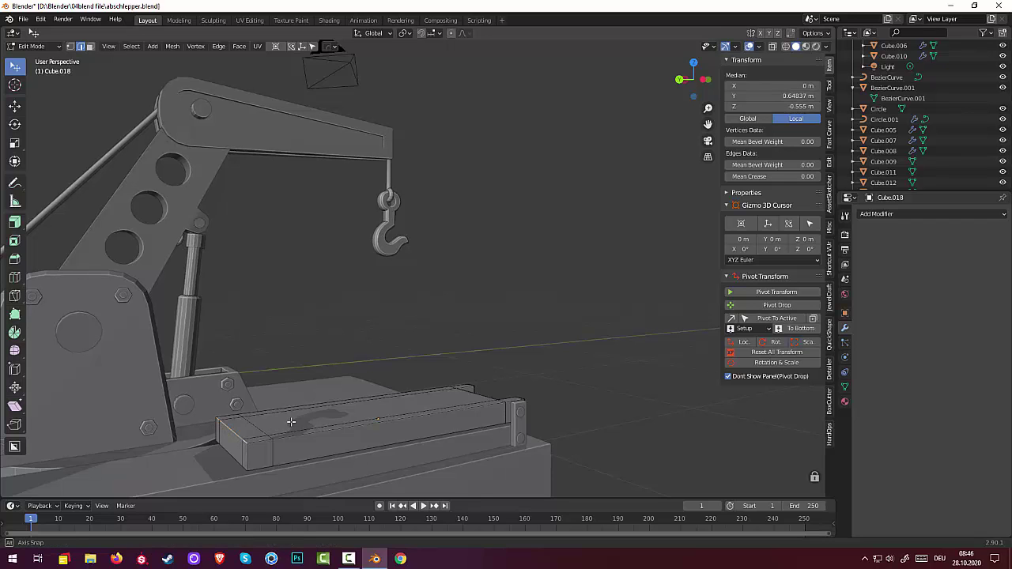
middle_click_drag(277, 419, 277, 417)
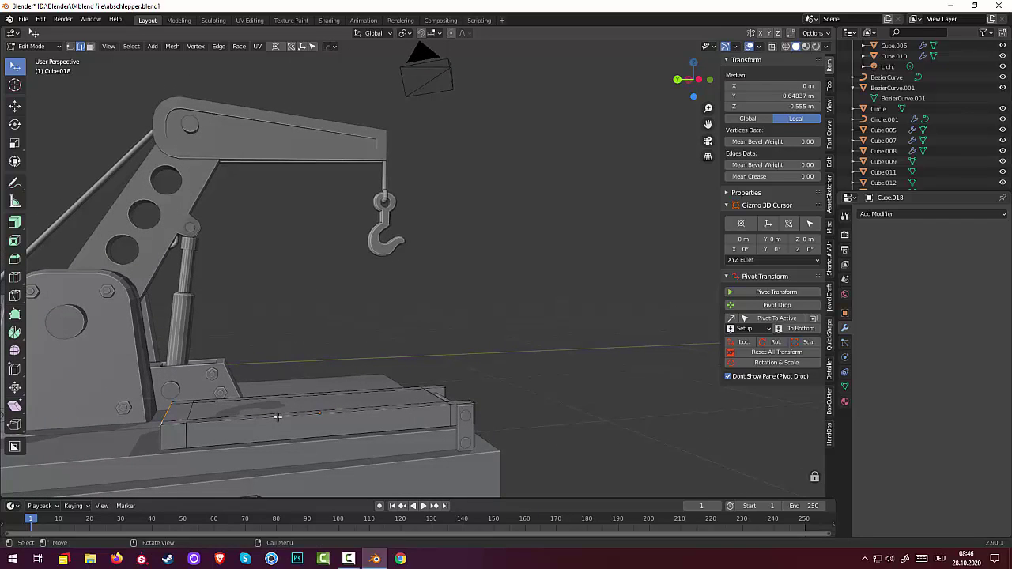
key("g")
key("y")
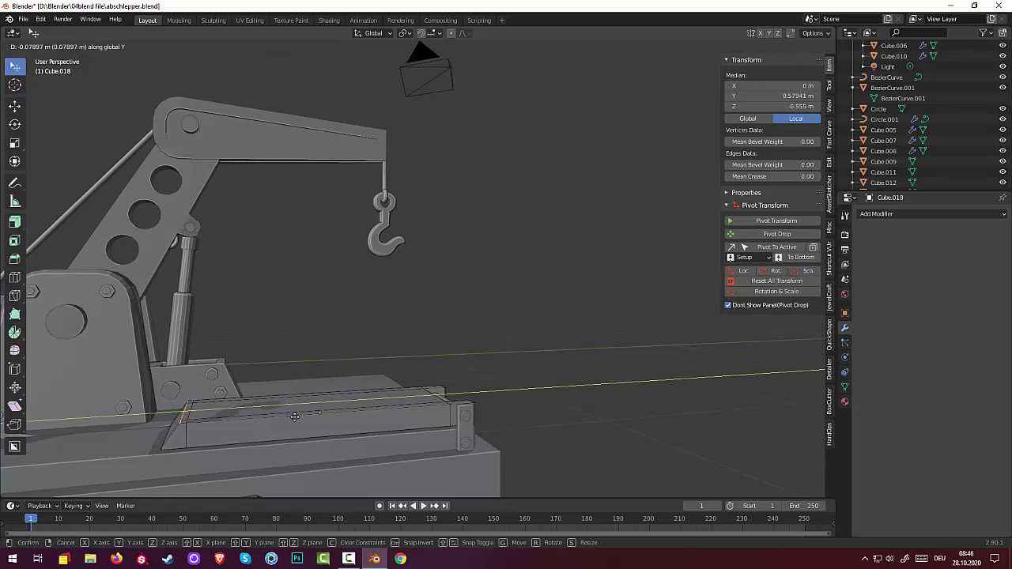
left_click(292, 417)
scroll(557, 430, "down", 6)
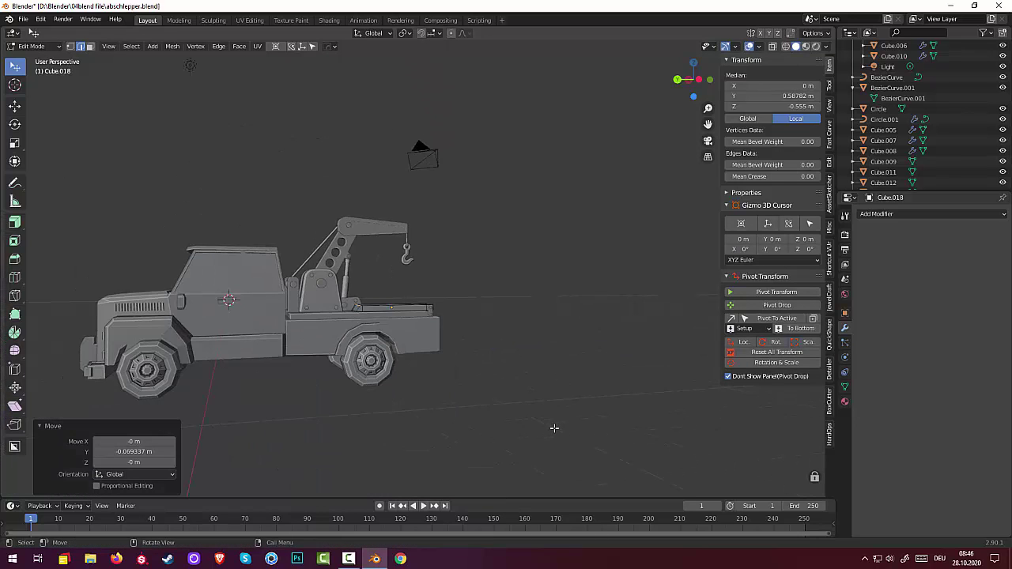
middle_click_drag(553, 425, 500, 462)
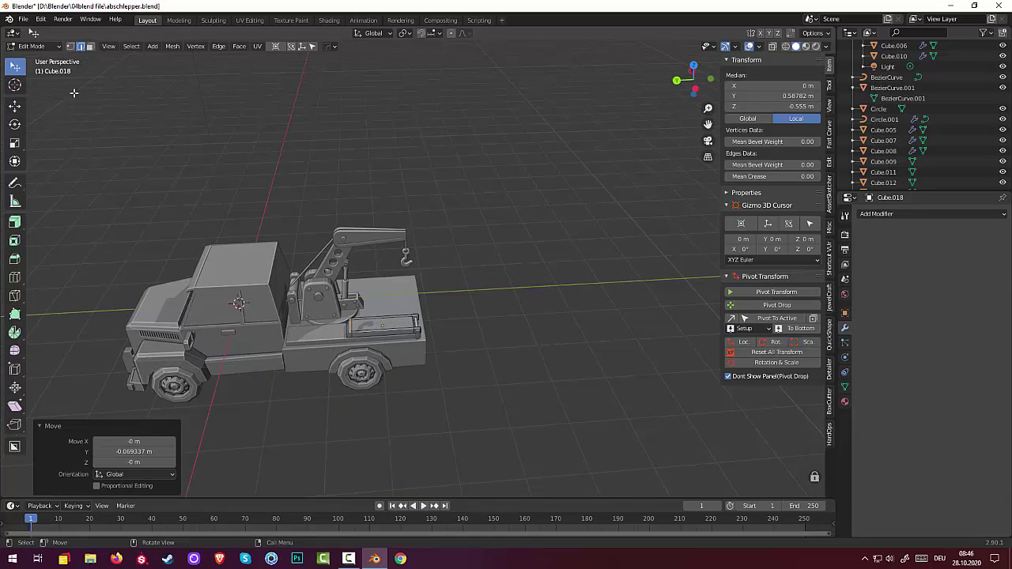
left_click(90, 47)
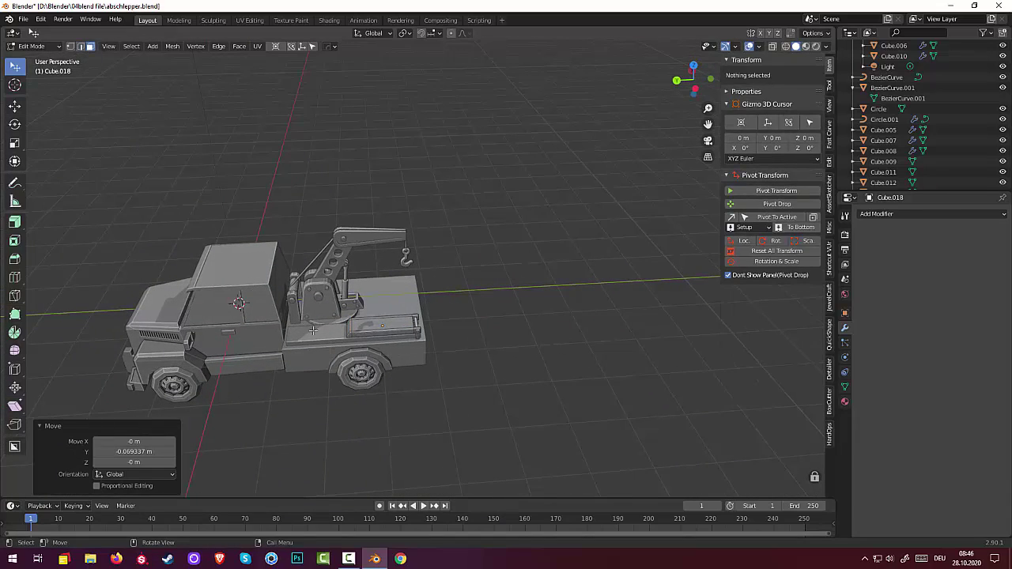
left_click(31, 46)
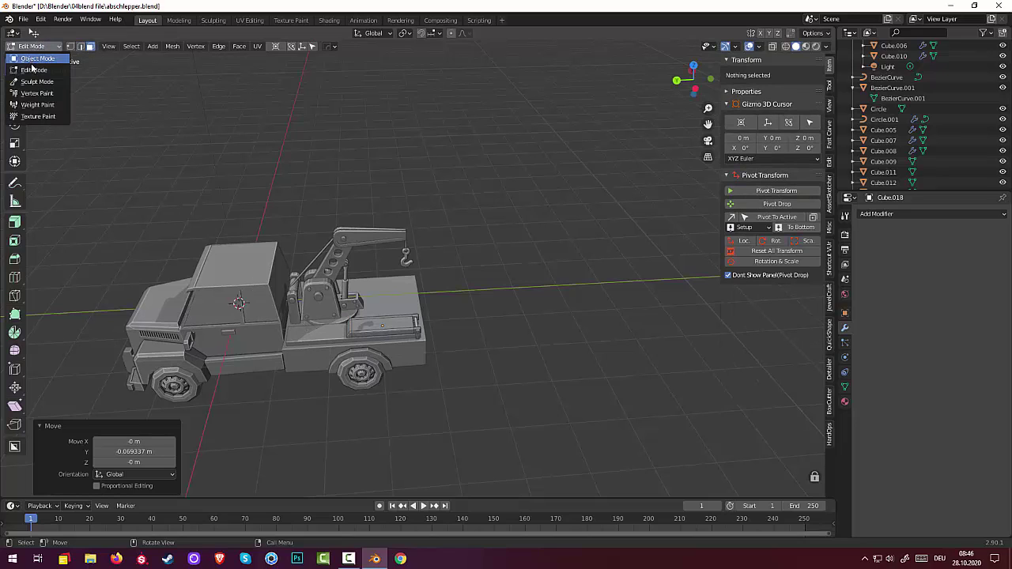
left_click(37, 59)
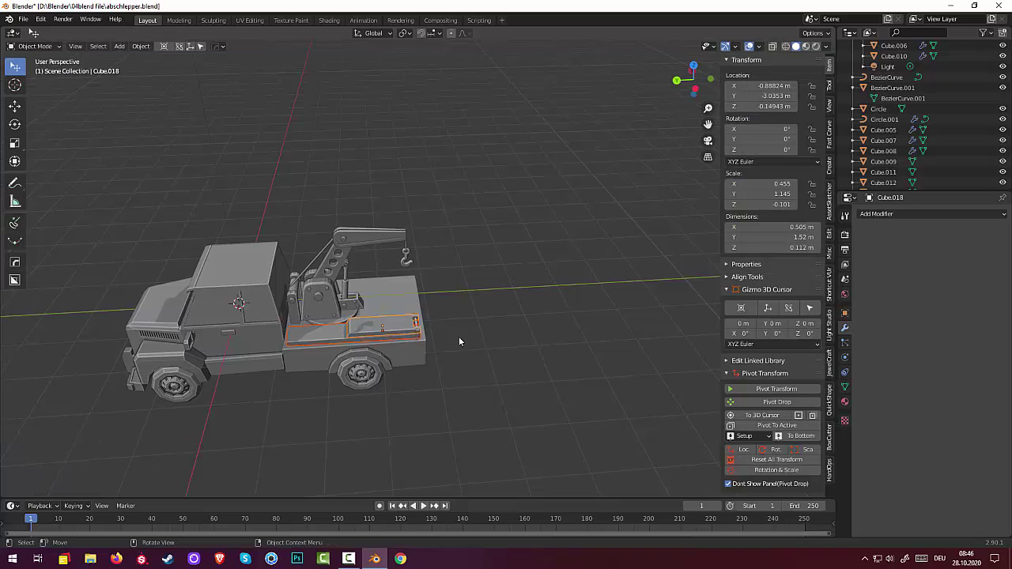
Duplicate both slabs with their side plates and rods, and shift the copies about 1.786 m along X to the bed's other side.
middle_click_drag(459, 336, 375, 319)
scroll(374, 319, "up", 4)
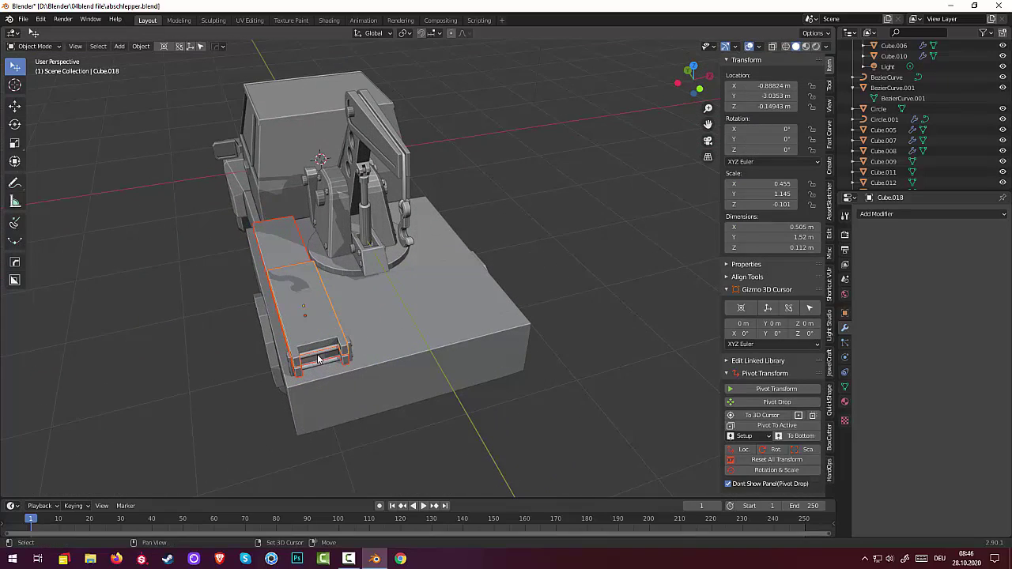
left_click(316, 365)
middle_click_drag(316, 366, 405, 358)
left_click(330, 409, "shift")
left_click(376, 329, "shift")
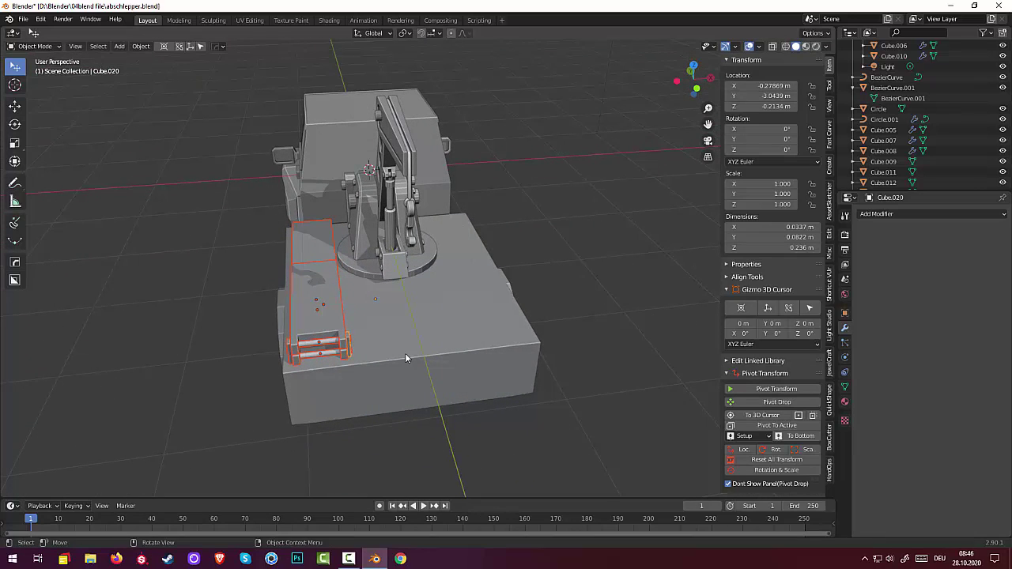
key("shift+d")
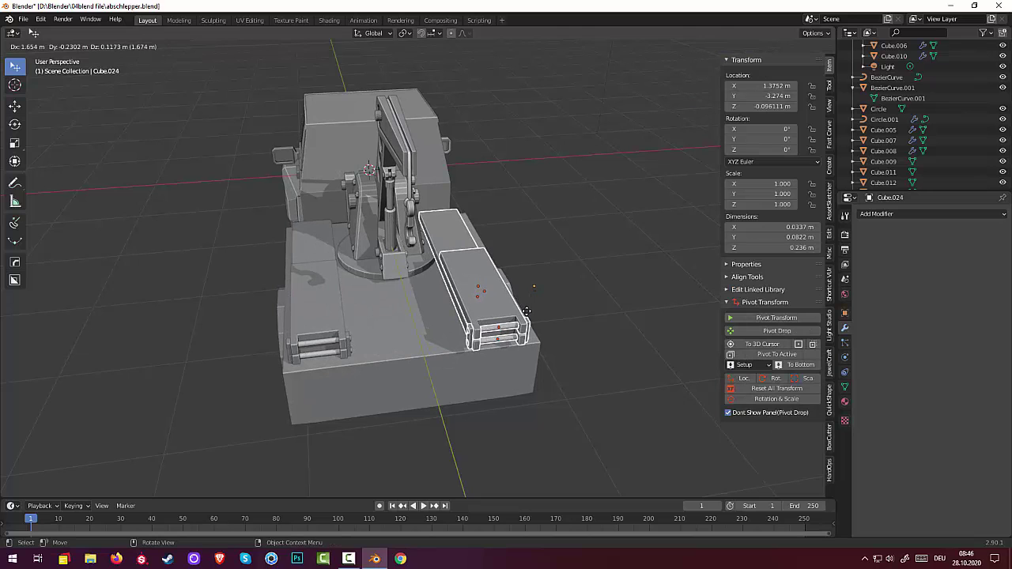
key("x")
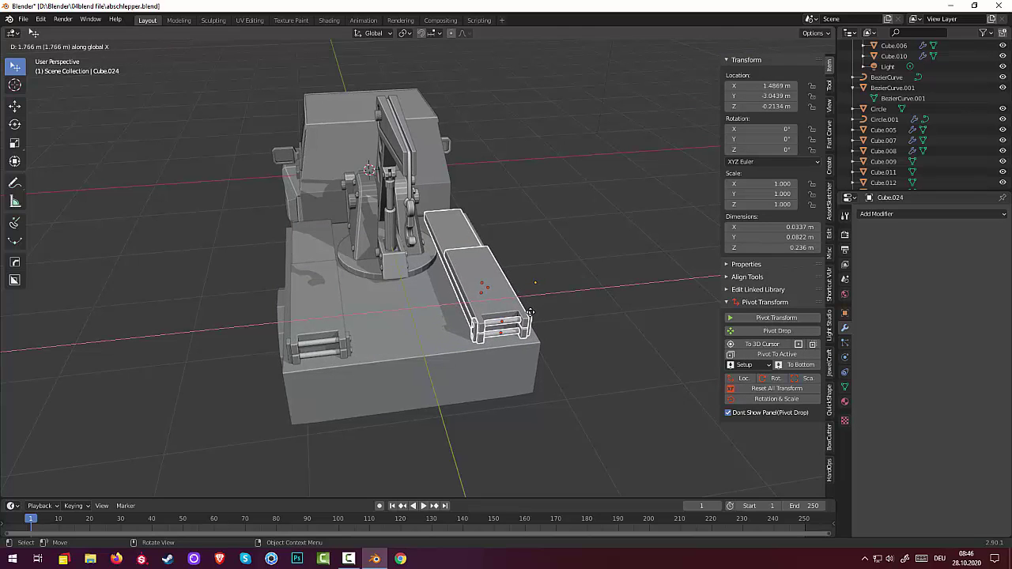
left_click(535, 323)
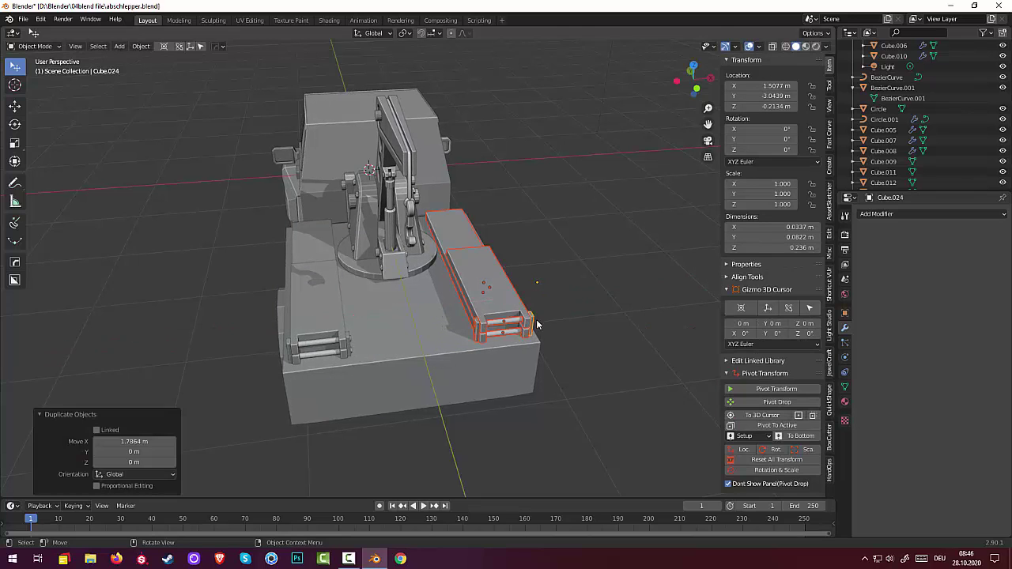
Select the truck body from behind and enter Edit Mode on it.
middle_click_drag(536, 325, 370, 351)
left_click(370, 378)
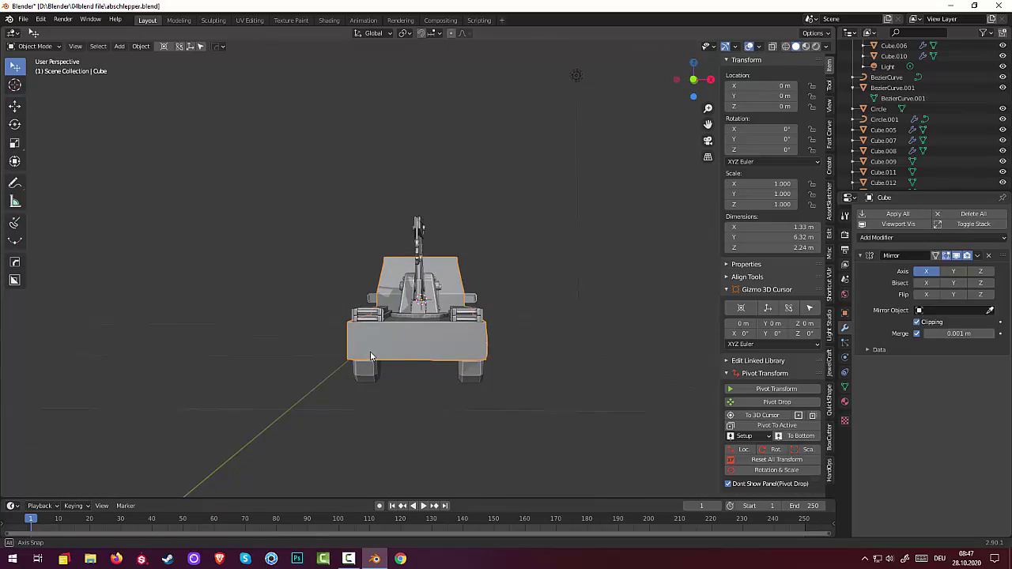
left_click(369, 348)
left_click(400, 340)
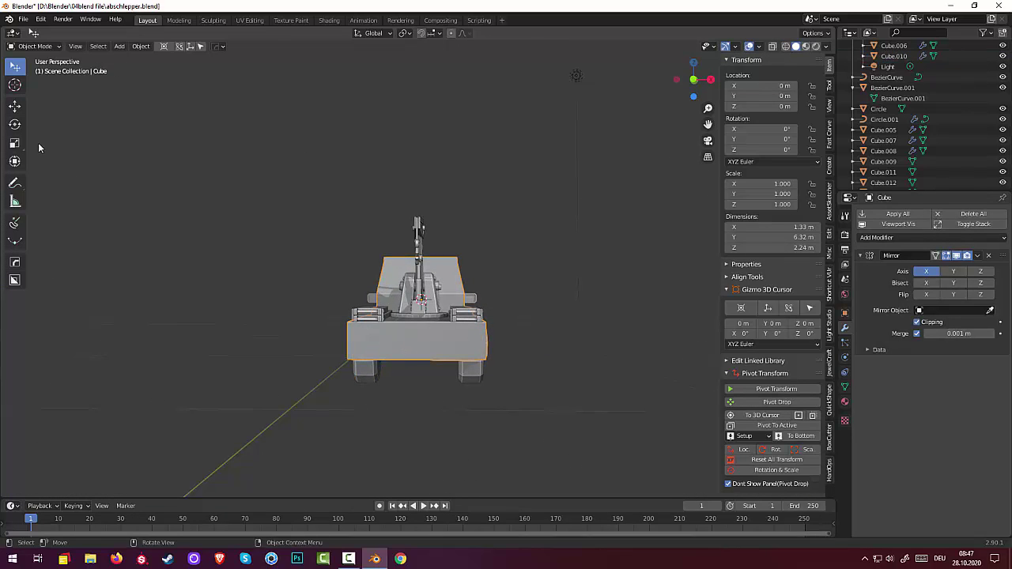
left_click(24, 48)
left_click(30, 69)
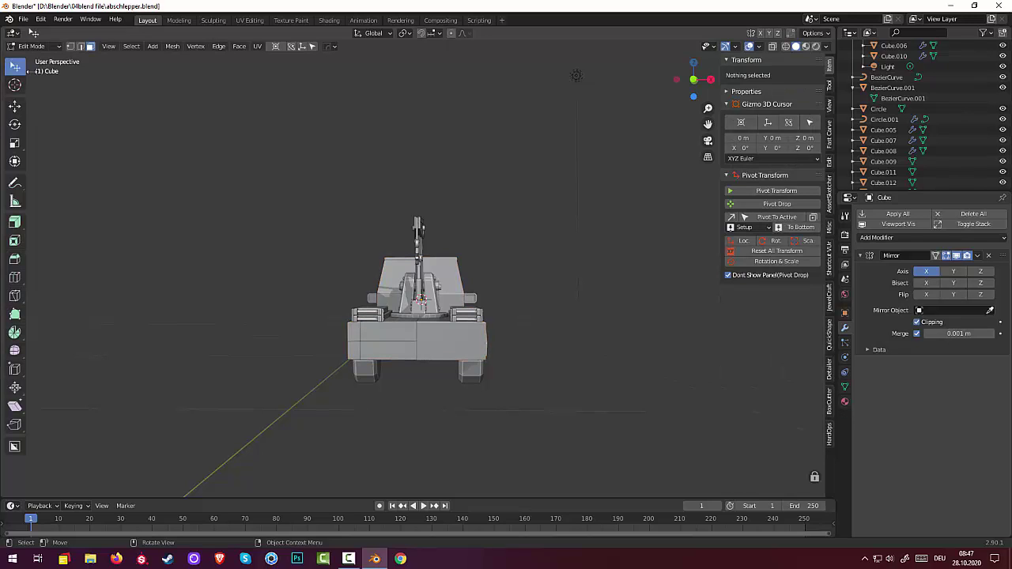
Move the horizontal edge across the truck body's rear face down about 0.171 m along Z.
left_click(385, 340)
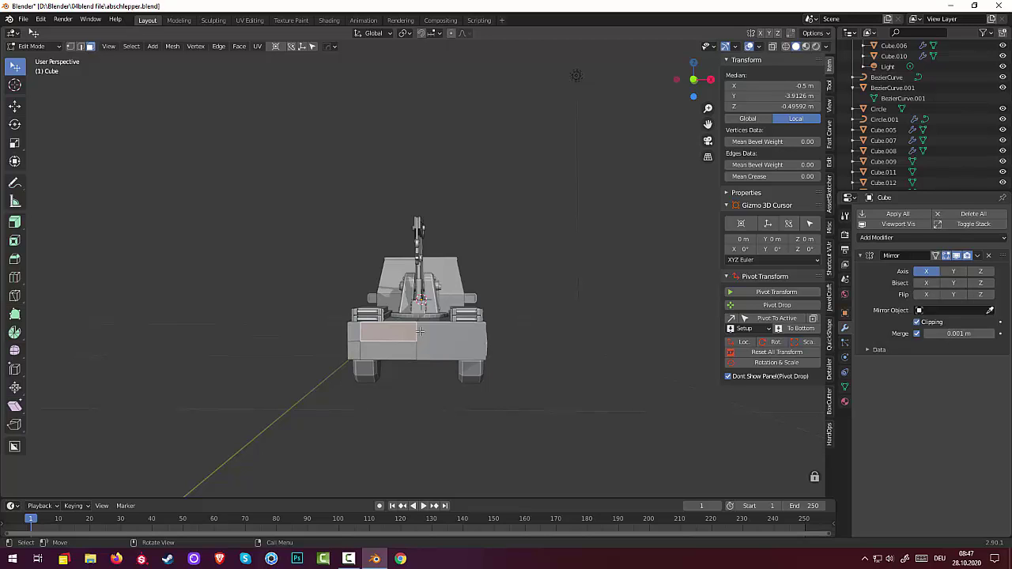
left_click(524, 350)
middle_click_drag(567, 335, 403, 348)
left_click(80, 45)
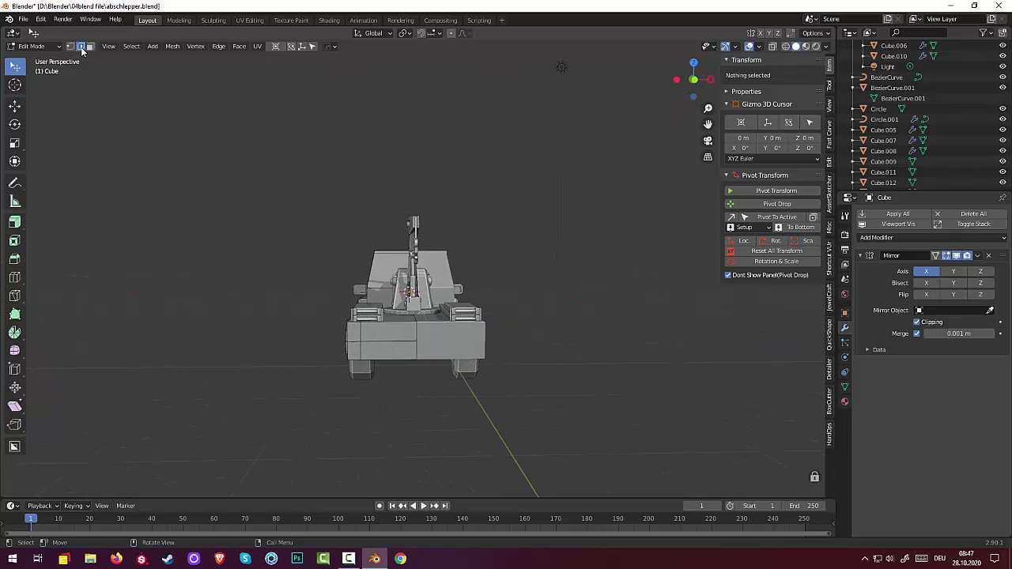
left_click(397, 341)
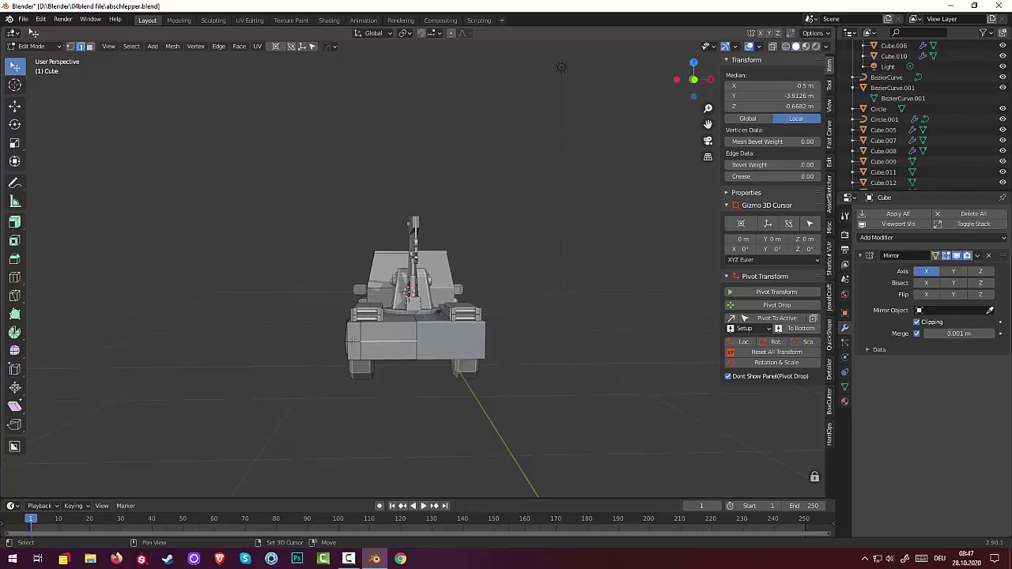
middle_click_drag(396, 341, 400, 371)
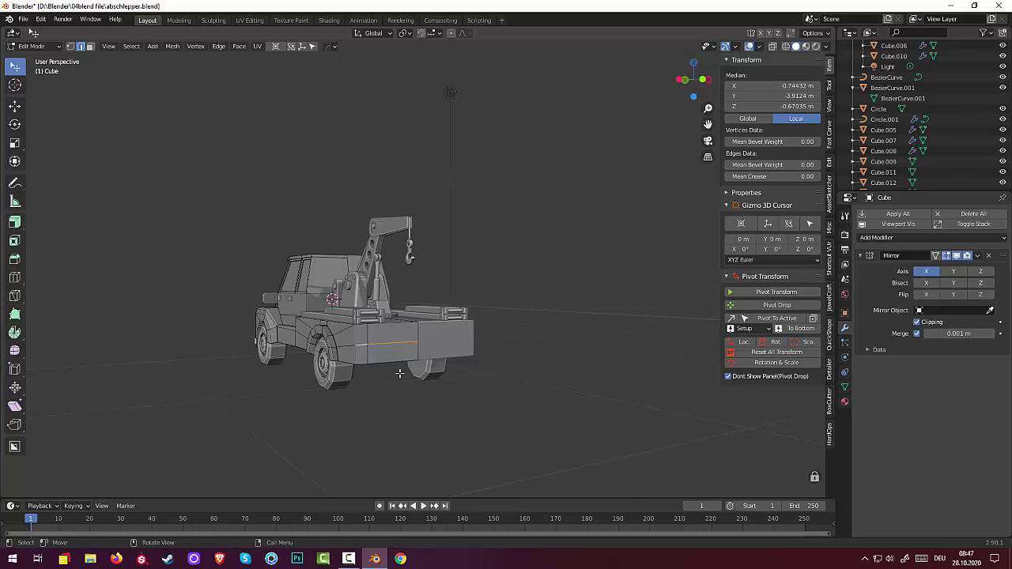
key("g")
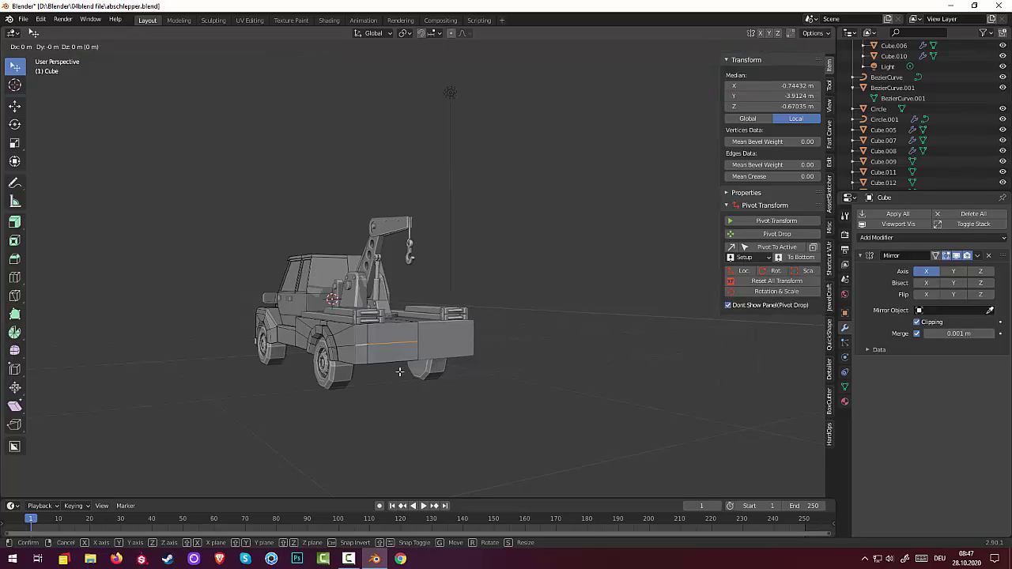
key("z")
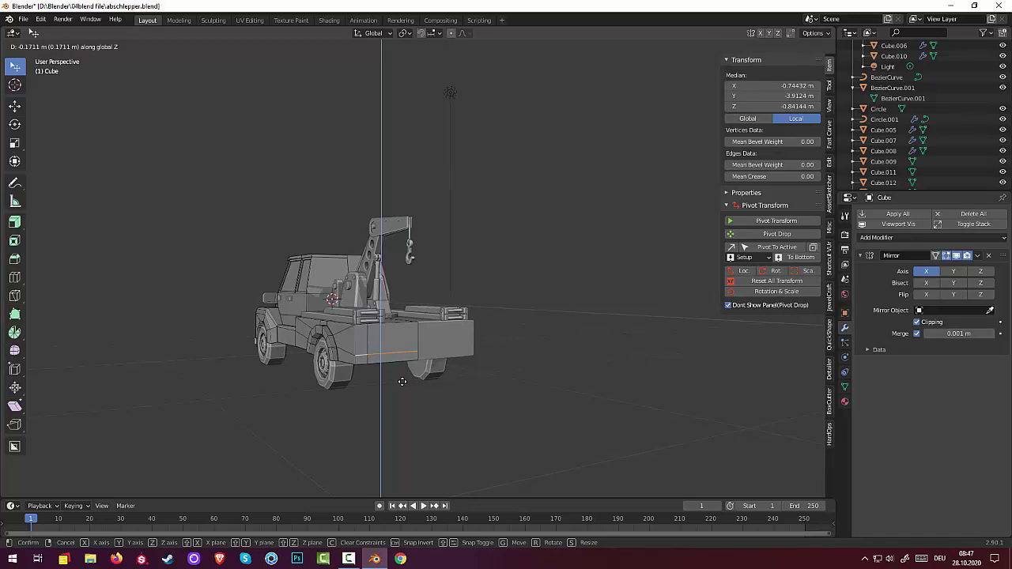
left_click(401, 381)
Inset the large upper rear face of the truck body by about 0.142 m and shift the inset about -0.094 m along X.
middle_click_drag(406, 381, 385, 340)
left_click(386, 339)
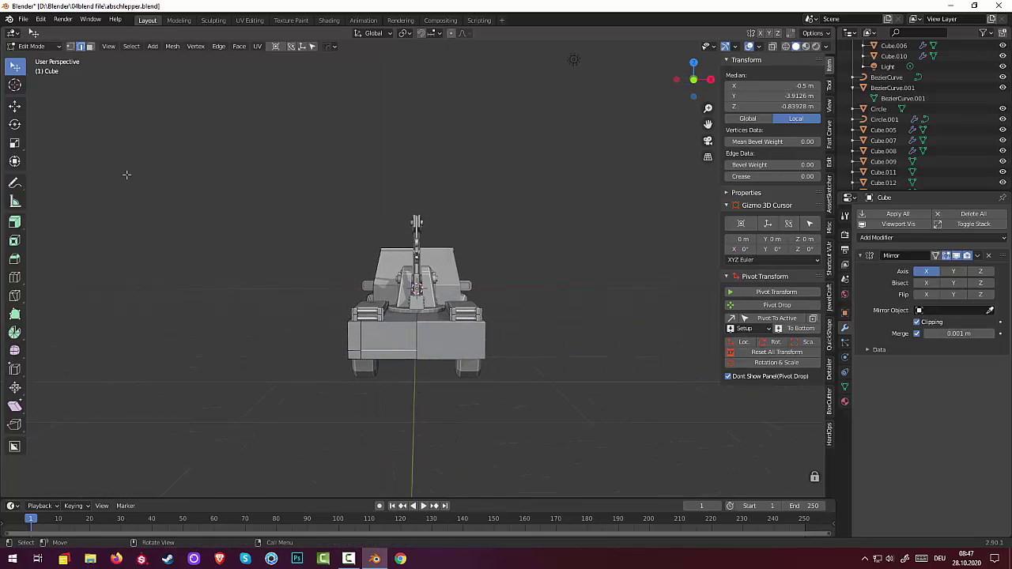
left_click(89, 45)
left_click(371, 329)
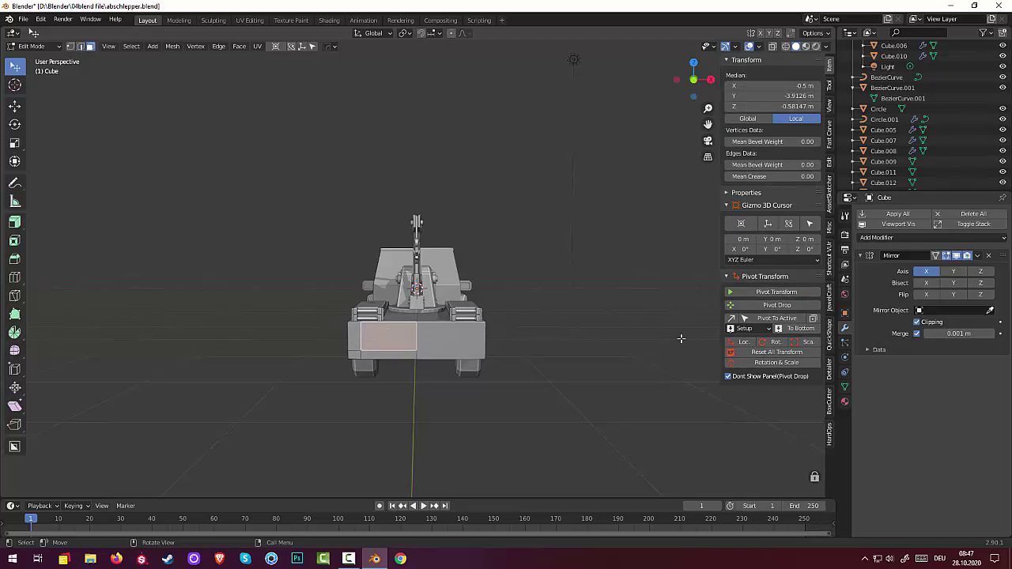
key("i")
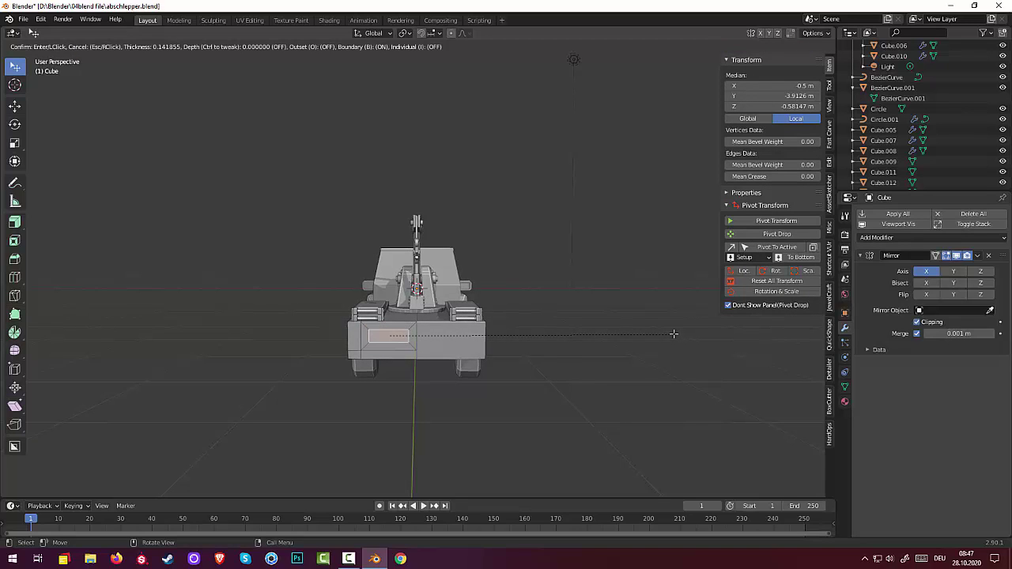
left_click(671, 335)
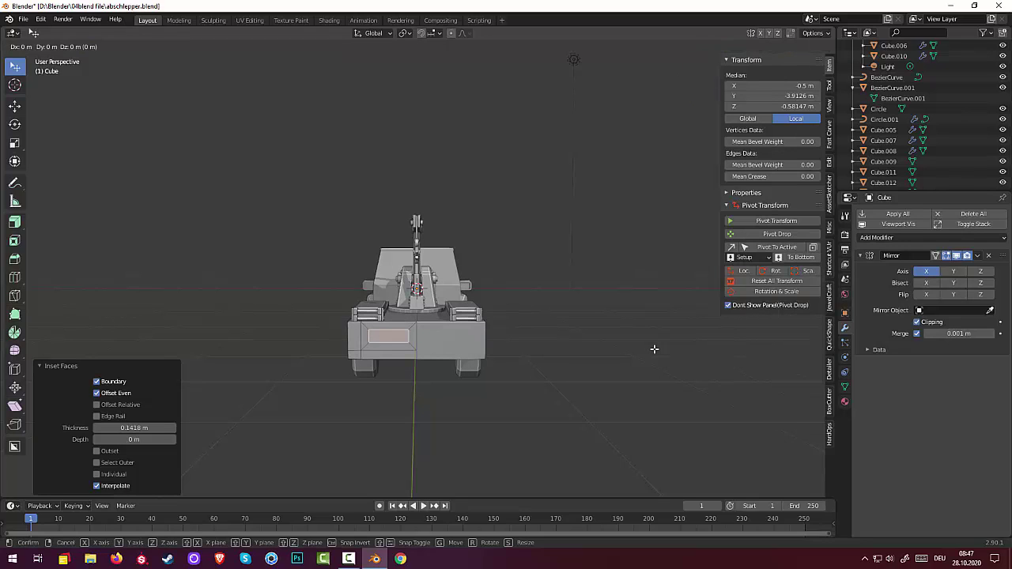
key("g")
key("x")
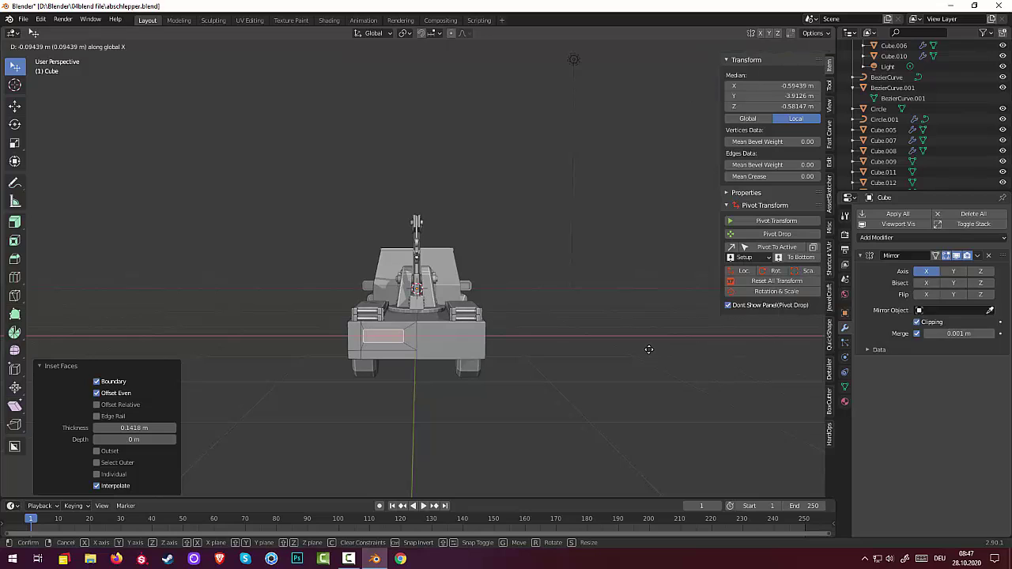
left_click(648, 349)
Extrude the inset rear face outward about 0.03 m along its normal and clear the selection.
middle_click_drag(648, 349, 470, 346)
middle_click_drag(406, 315, 569, 298)
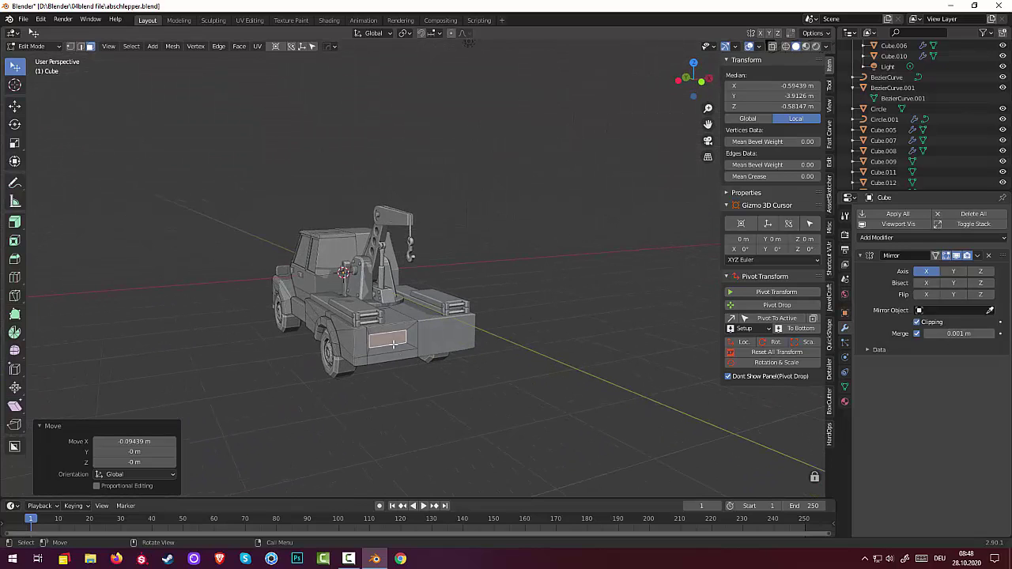
key("g")
key("z")
key("z")
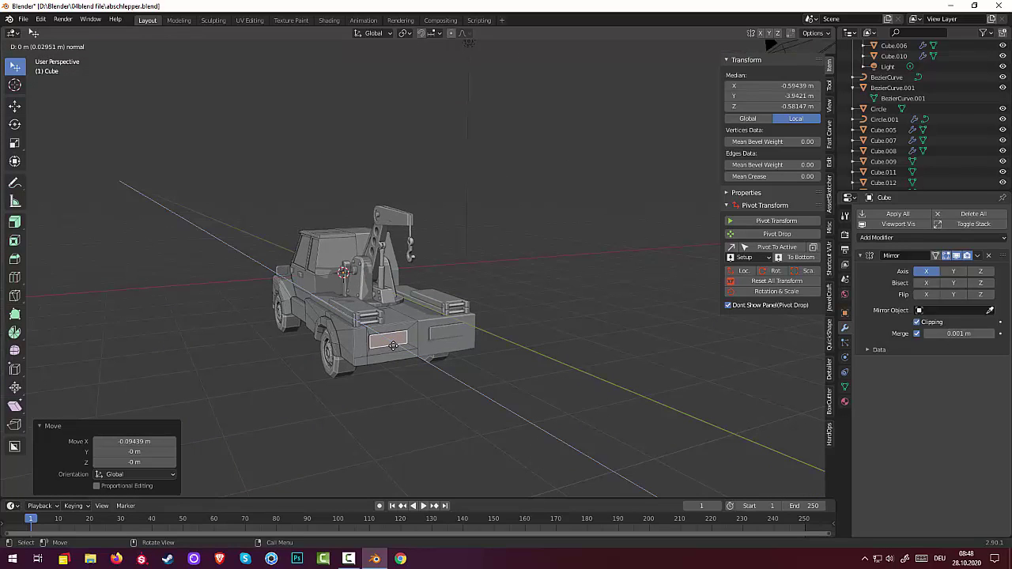
left_click(393, 347)
middle_click_drag(392, 348, 645, 356)
left_click(503, 389)
middle_click_drag(590, 372, 546, 355)
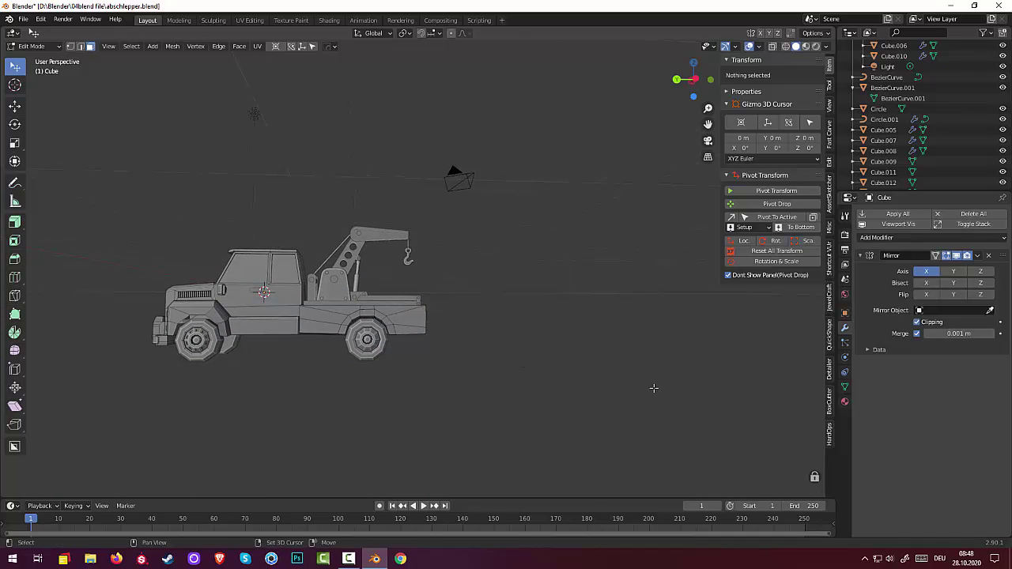
key("shift+a")
left_click(618, 267)
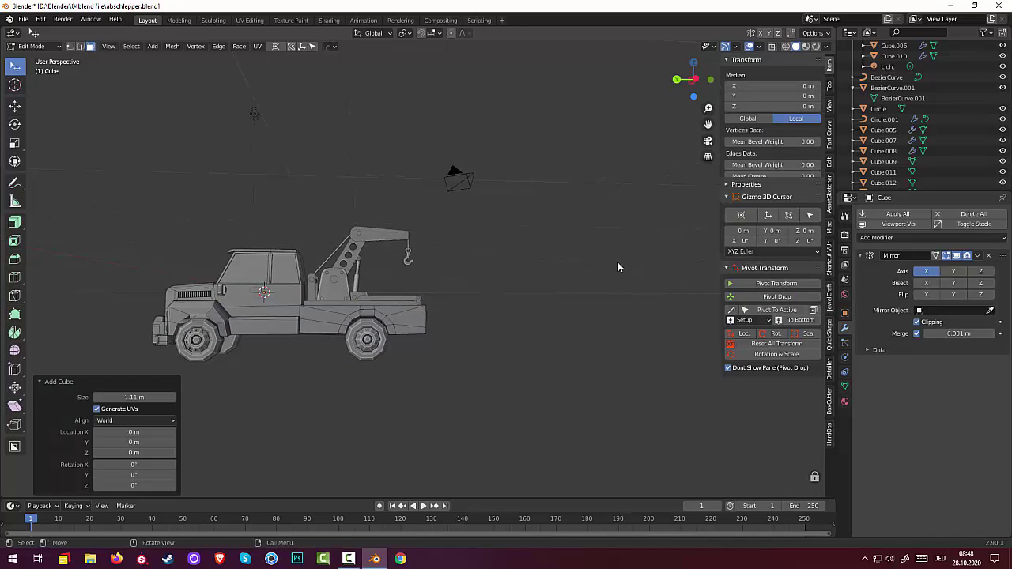
middle_click_drag(605, 280, 475, 265)
key("g")
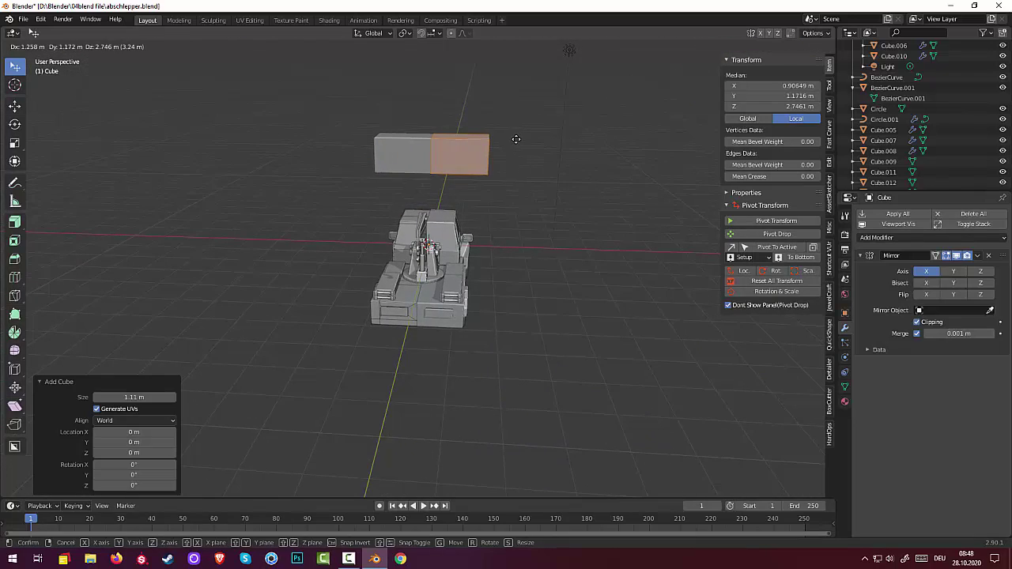
right_click(436, 145)
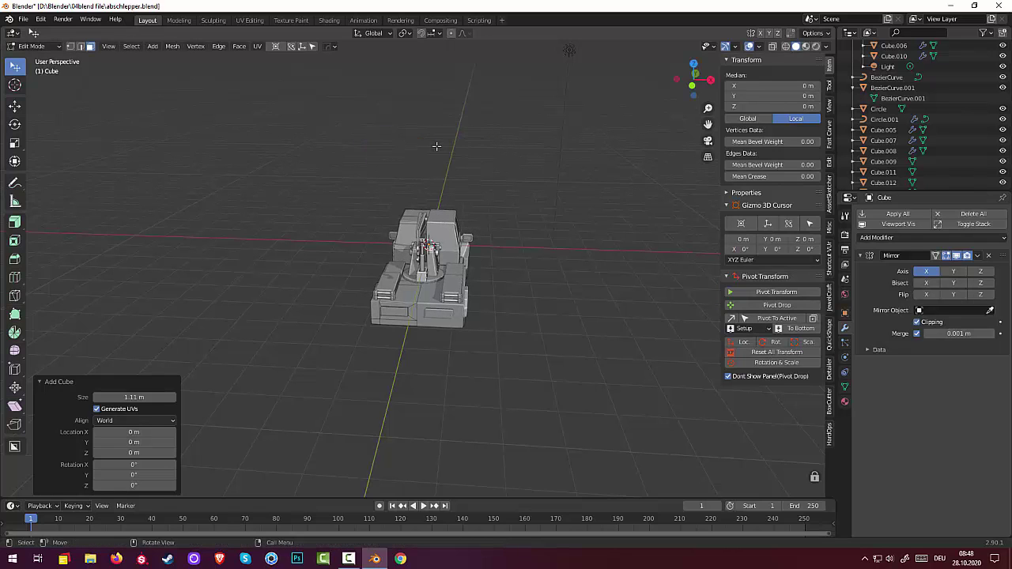
middle_click_drag(562, 245, 360, 188)
Add a separate 1.11 m cube in Object Mode and move it about -2.749 m along X beside the truck.
left_click(32, 46)
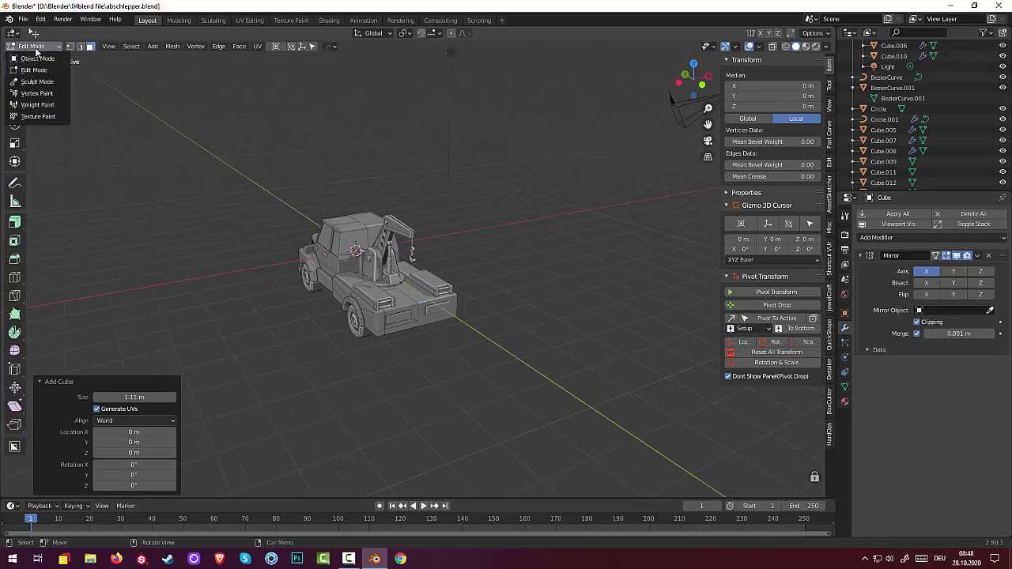
left_click(35, 57)
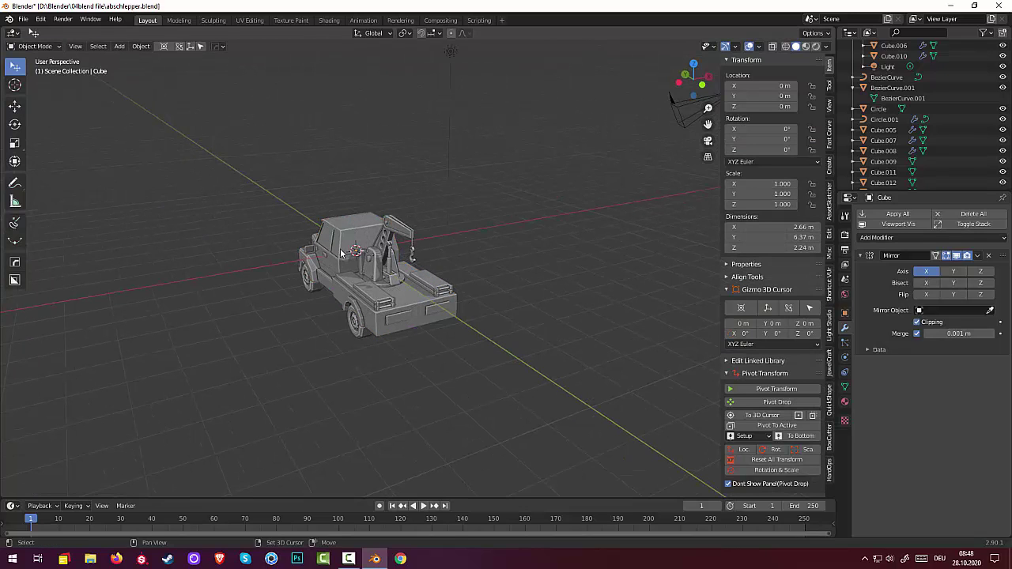
key("shift+a")
mouse_move(334, 250)
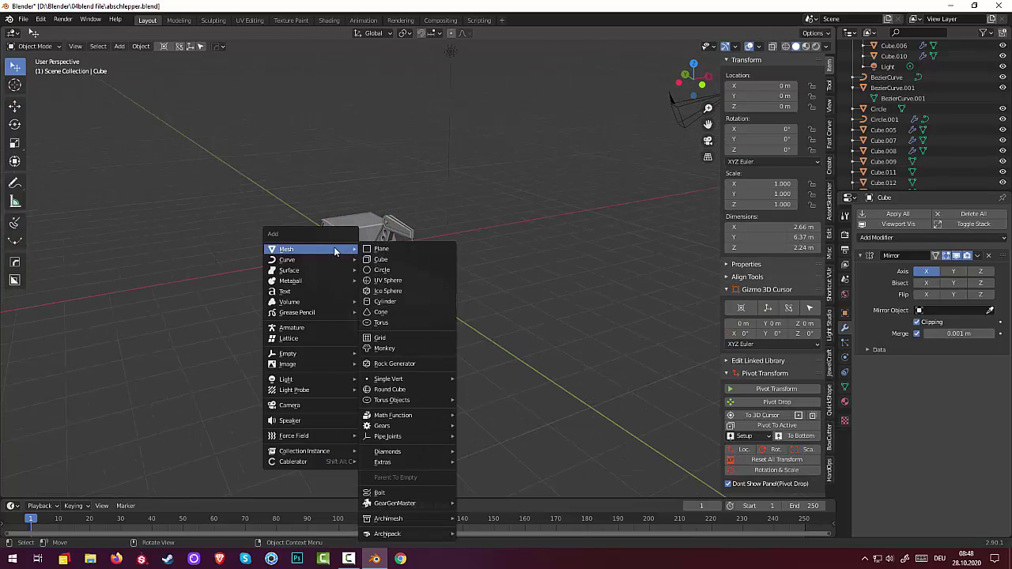
left_click(382, 260)
middle_click_drag(401, 269, 520, 306)
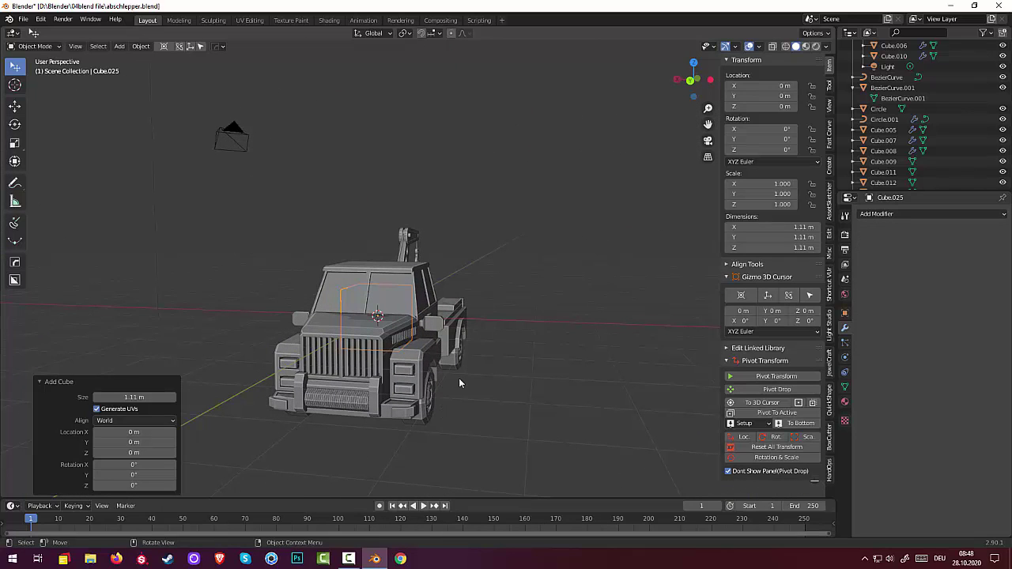
key("g")
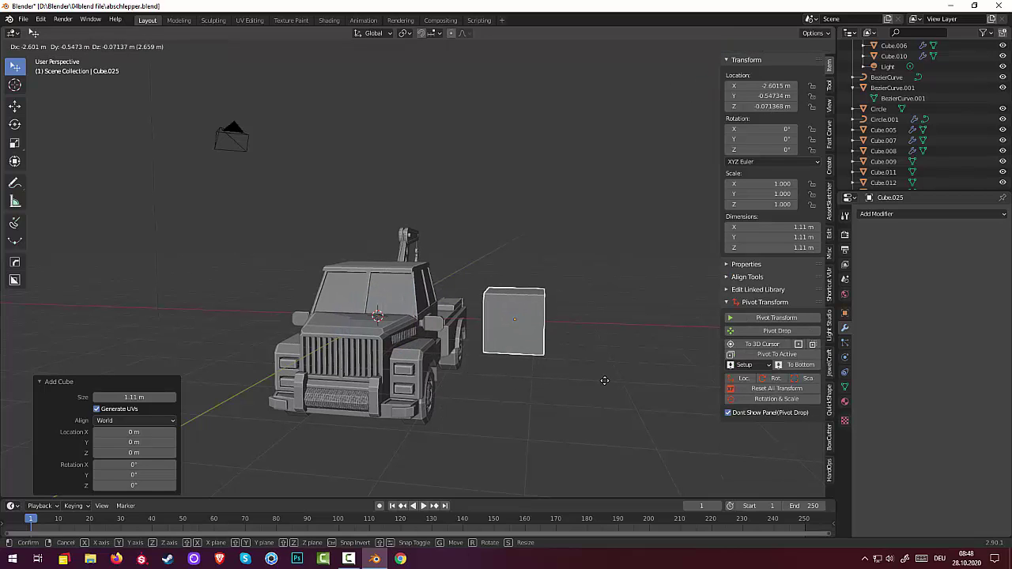
key("x")
left_click(609, 380)
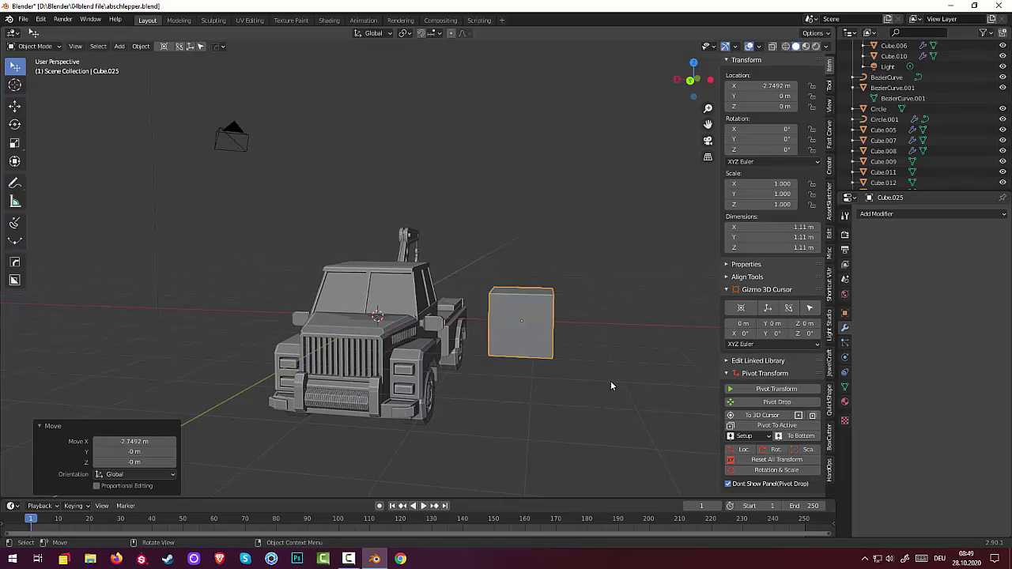
Flatten the new cube by scaling it to about 0.323 along X.
middle_click_drag(609, 381, 450, 357)
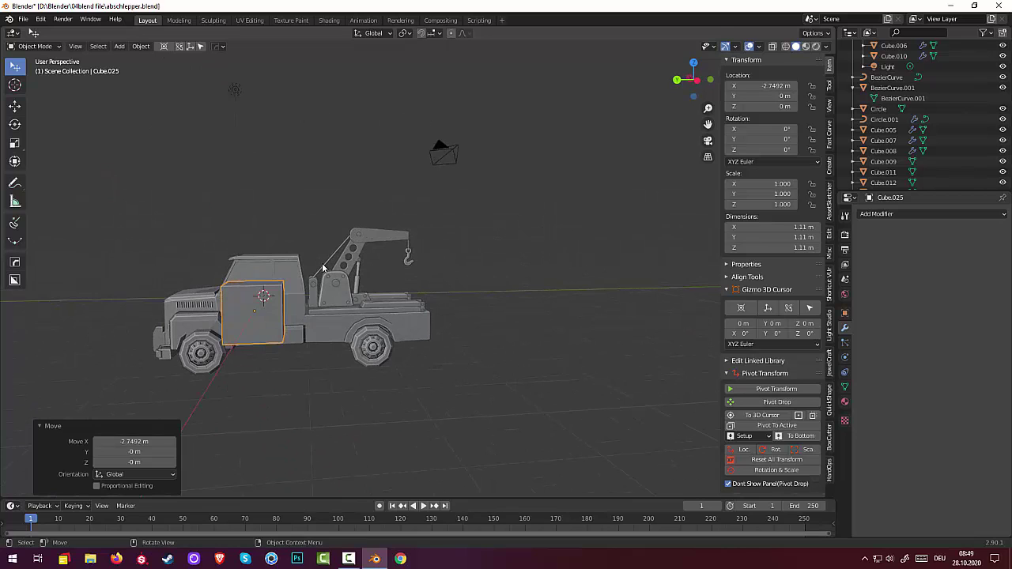
mouse_move(318, 261)
middle_mouse_down()
mouse_move(227, 291)
mouse_move(301, 269)
middle_mouse_up()
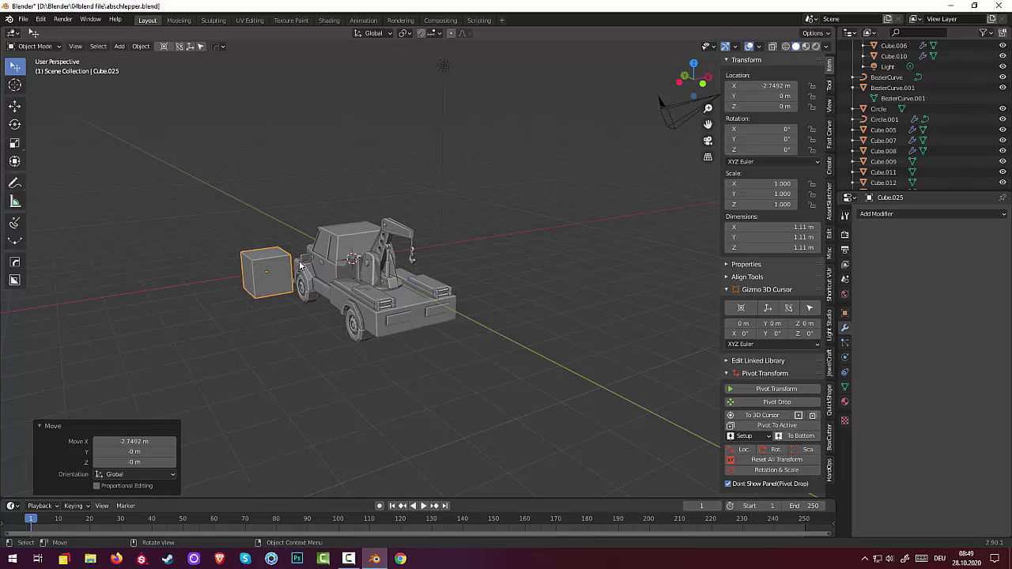
key("s")
key("x")
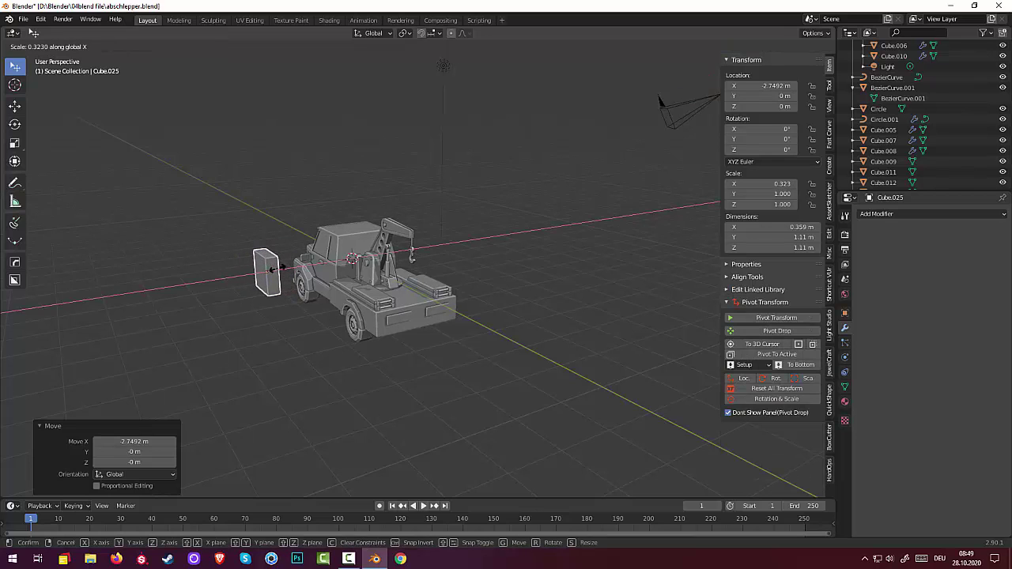
left_click(273, 269)
Shrink the flattened block uniformly to about 0.373 and stretch it by about 1.179 along Z.
middle_click_drag(468, 284, 541, 264)
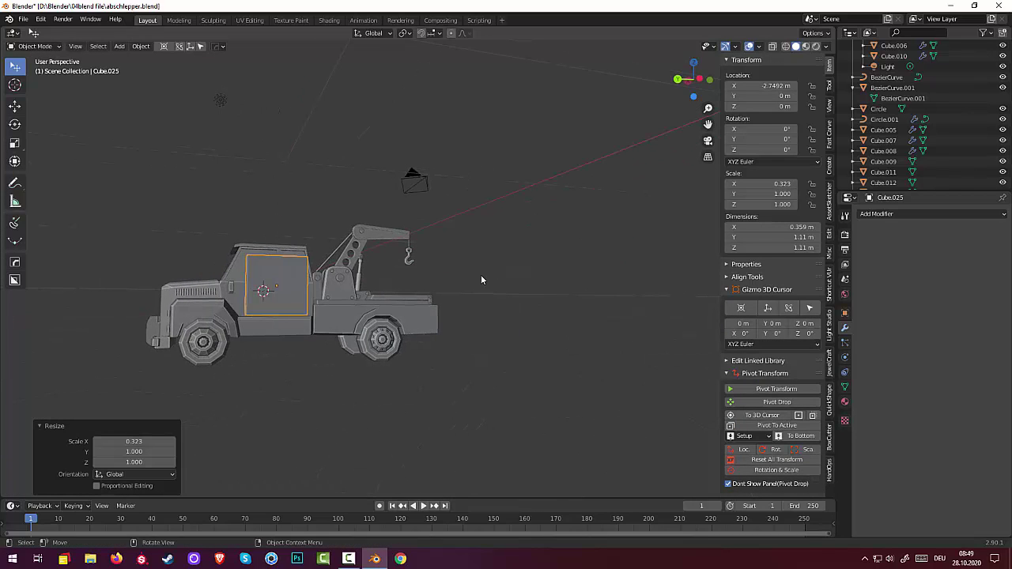
key("s")
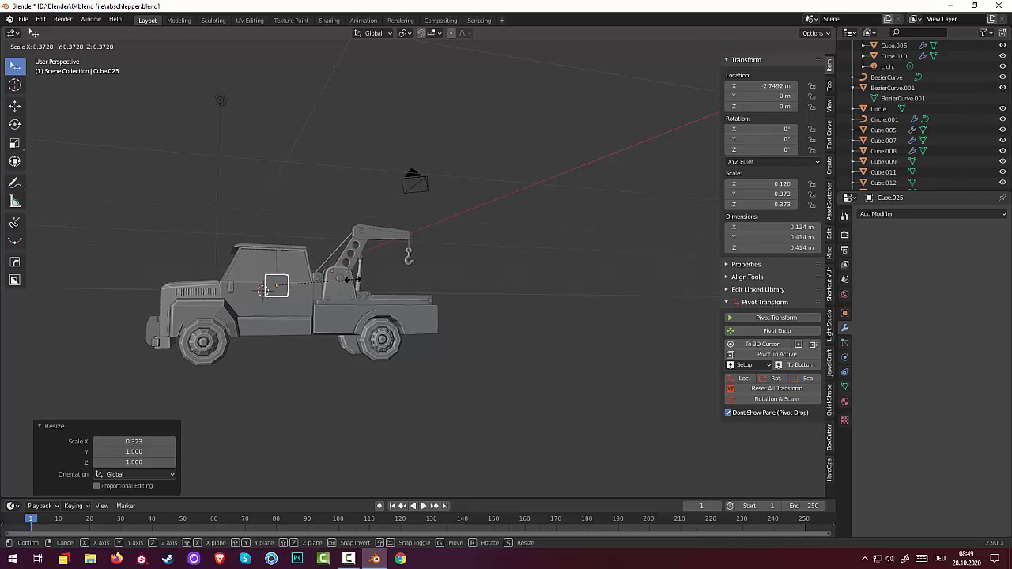
left_click(352, 279)
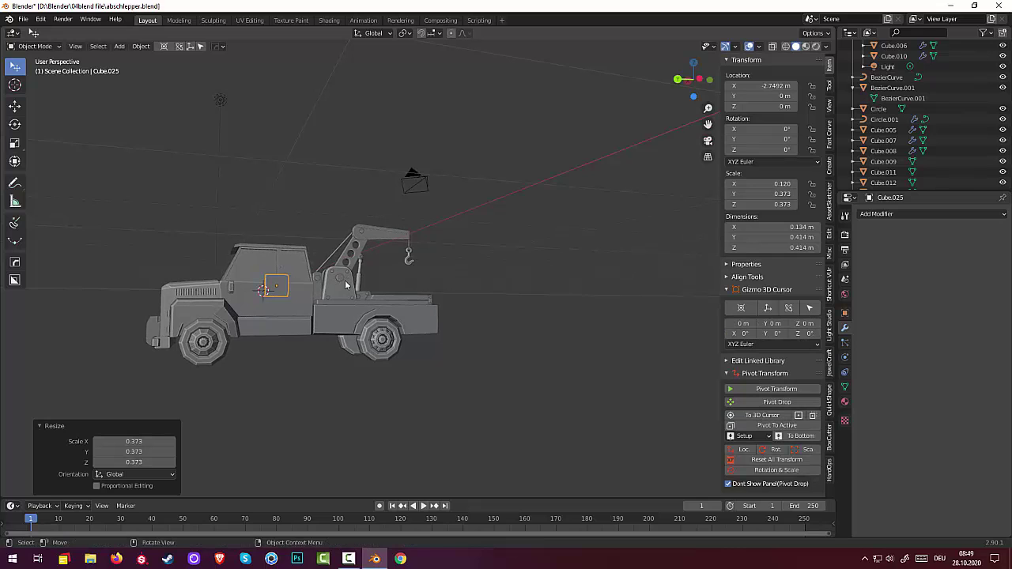
key("s")
key("z")
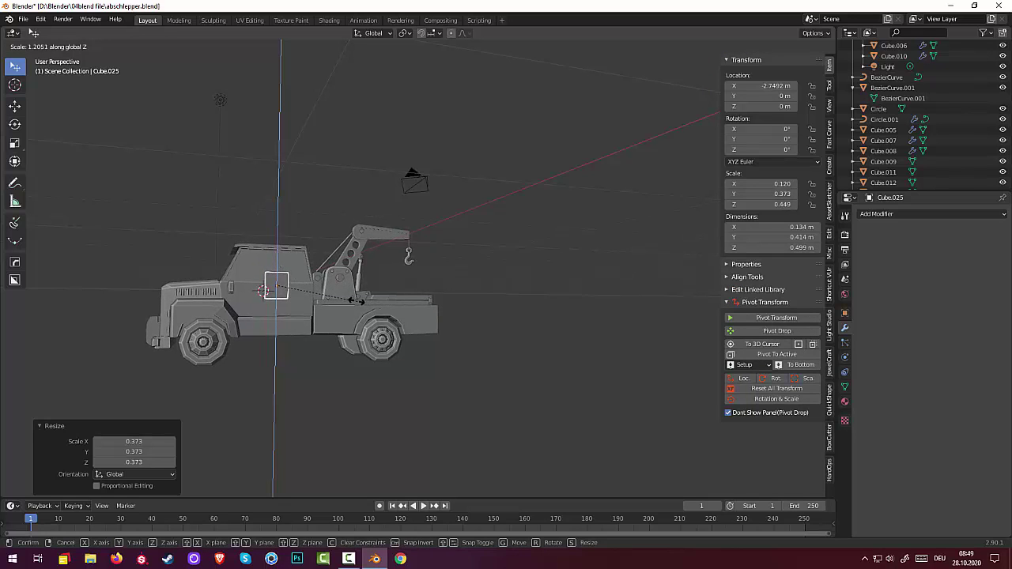
left_click(356, 305)
In the left orthographic view, move the block about -1.489 m along Y and -0.646 m along Z, ahead of the rear wheel.
middle_click_drag(356, 305, 264, 319)
middle_click_drag(264, 314, 276, 293)
key("KP_3")
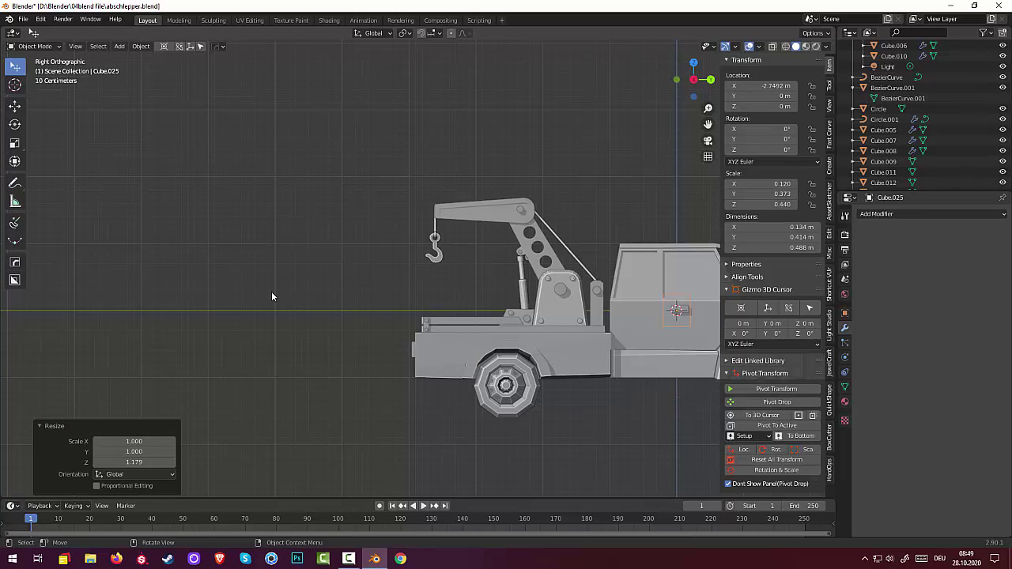
key("ctrl+KP_3")
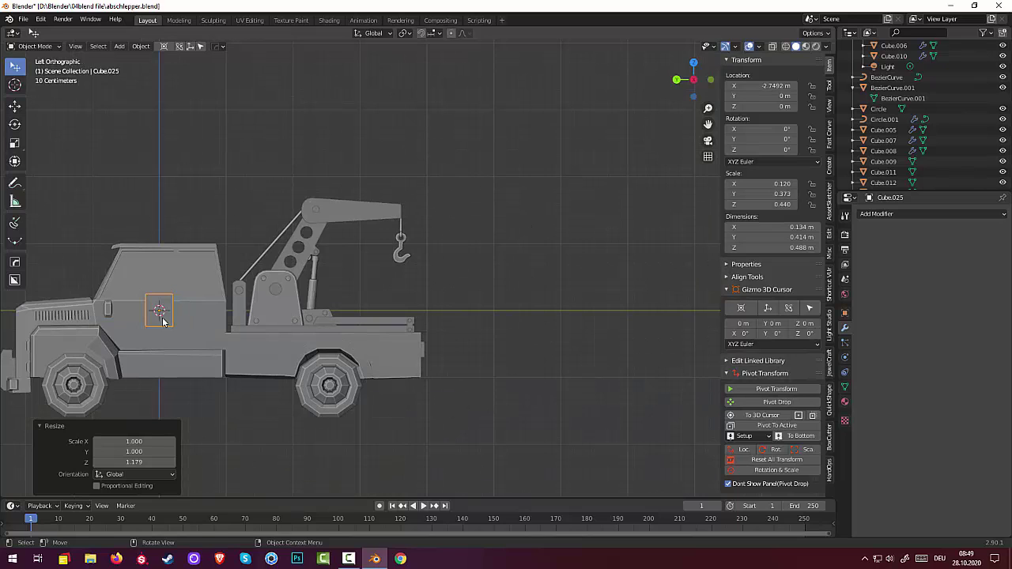
key("g")
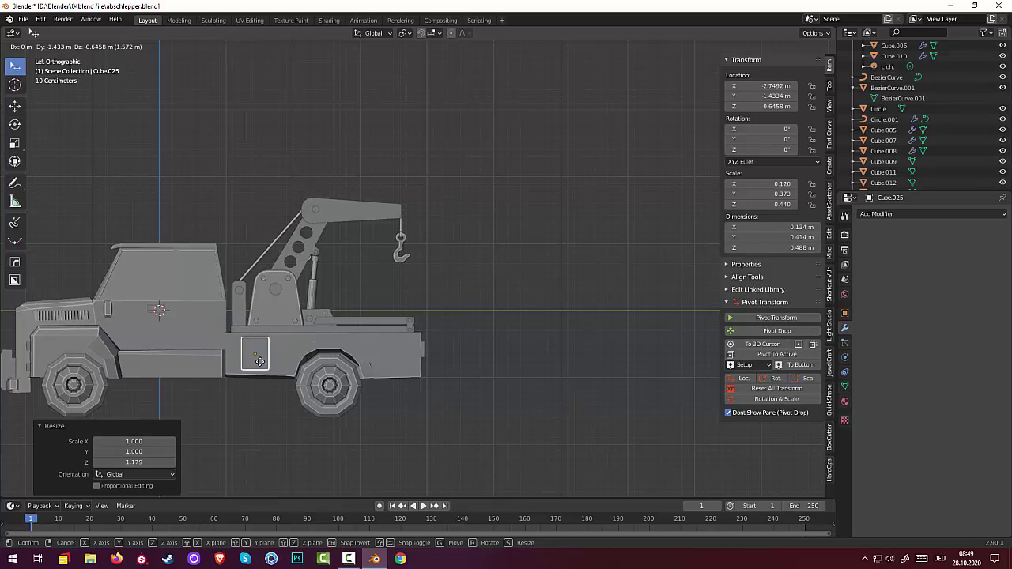
left_click(263, 363)
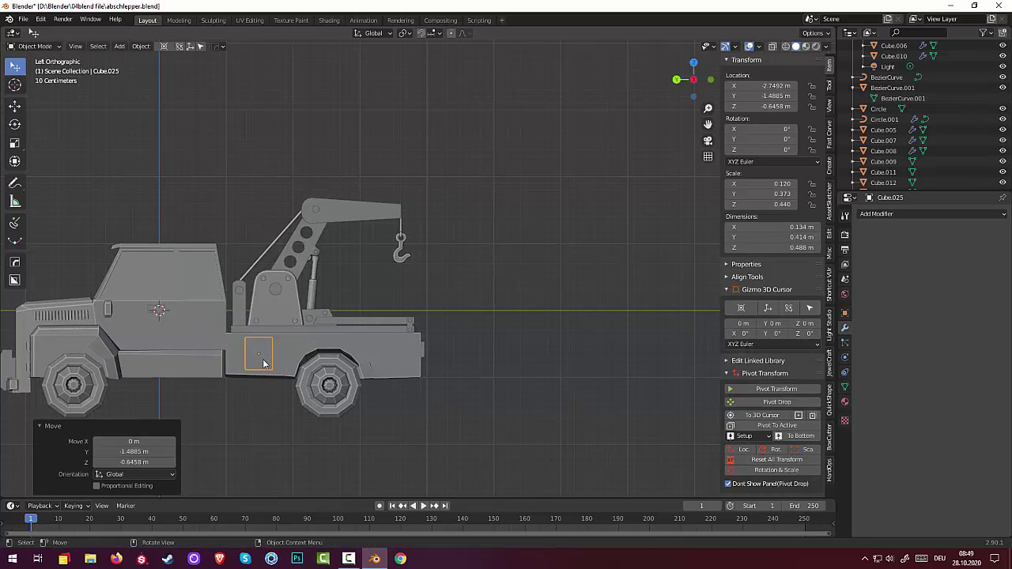
middle_click_drag(264, 363, 180, 369)
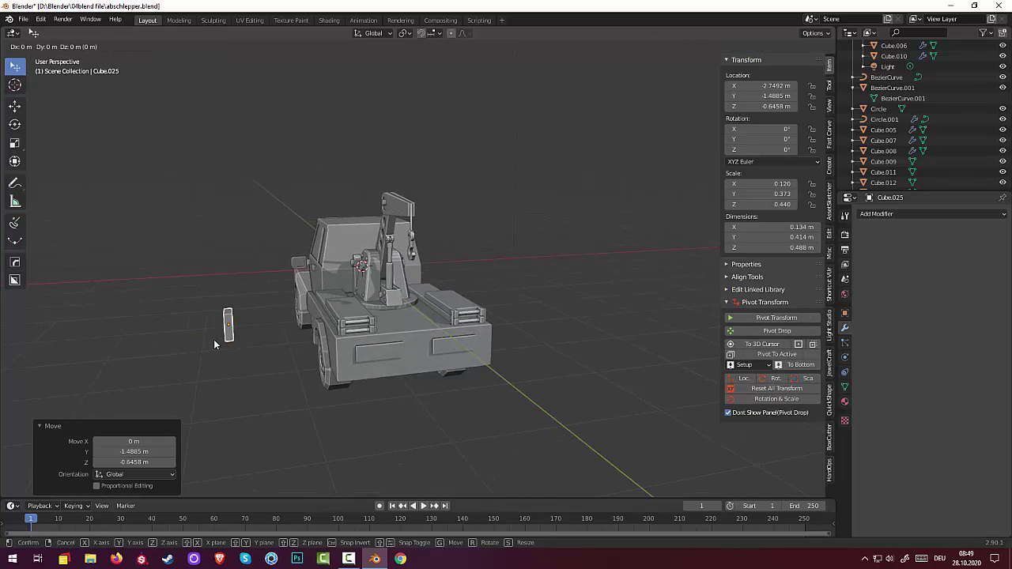
Move the block along X to about -1.235 m so it sits against the side of the truck bed.
key("g")
key("x")
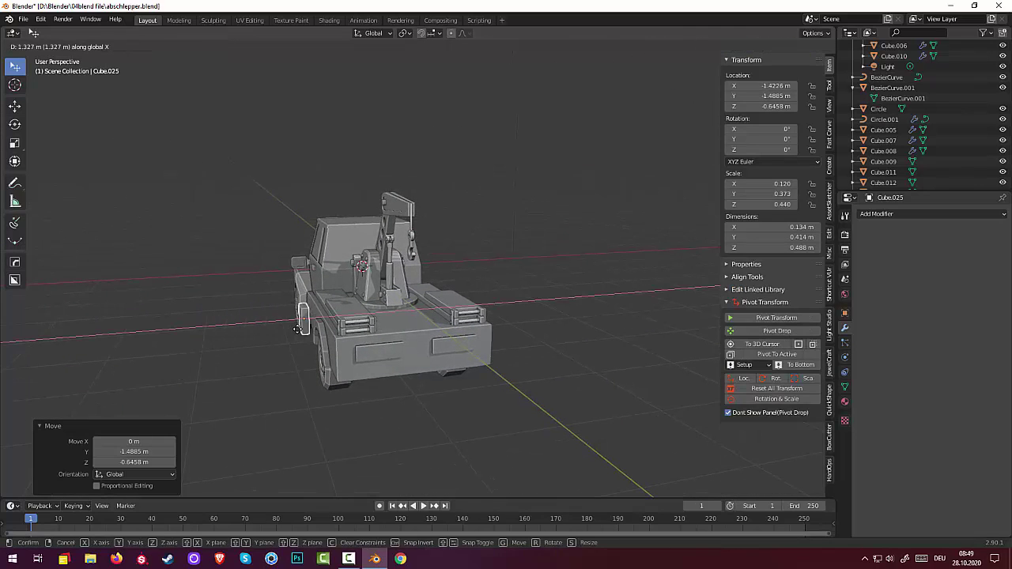
left_click(299, 327)
In Edit Mode, bevel the edges of the side block's outer face with a width of about 0.058 m.
middle_click_drag(299, 327, 241, 444)
scroll(442, 336, "up", 4)
scroll(278, 405, "up", 4)
left_click(290, 404)
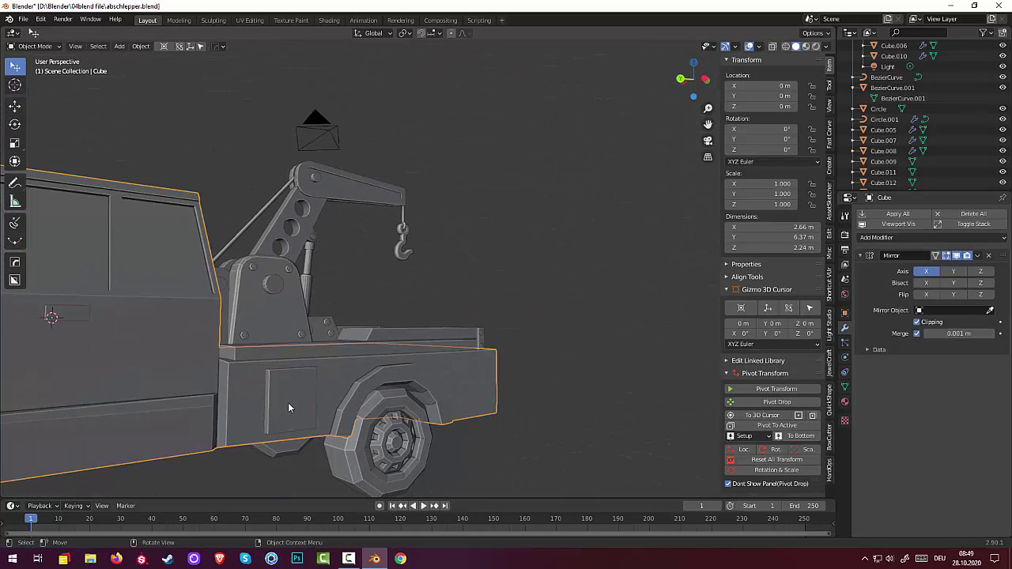
left_click(288, 402)
middle_click_drag(293, 402, 257, 393)
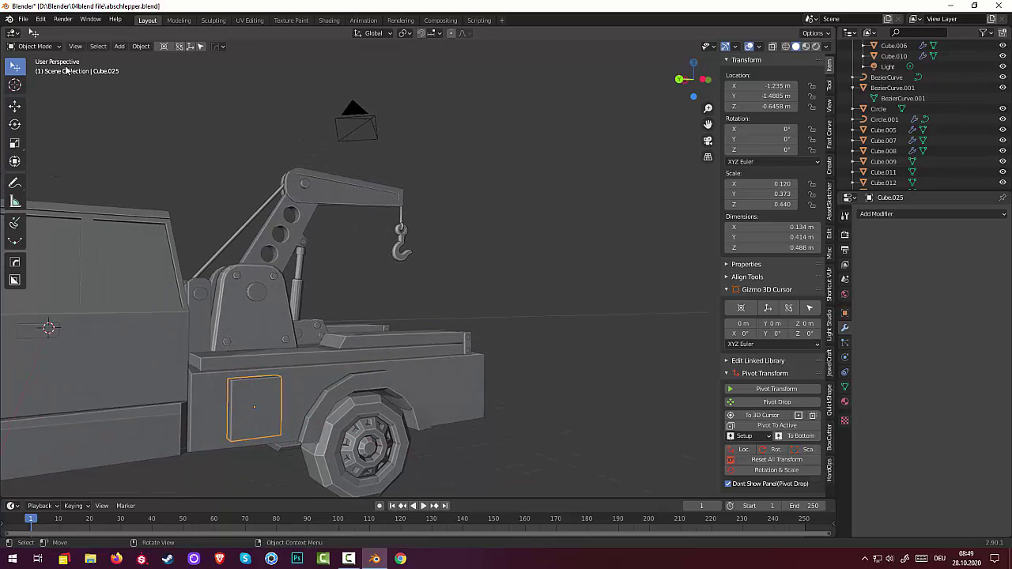
left_click(50, 50)
left_click(41, 71)
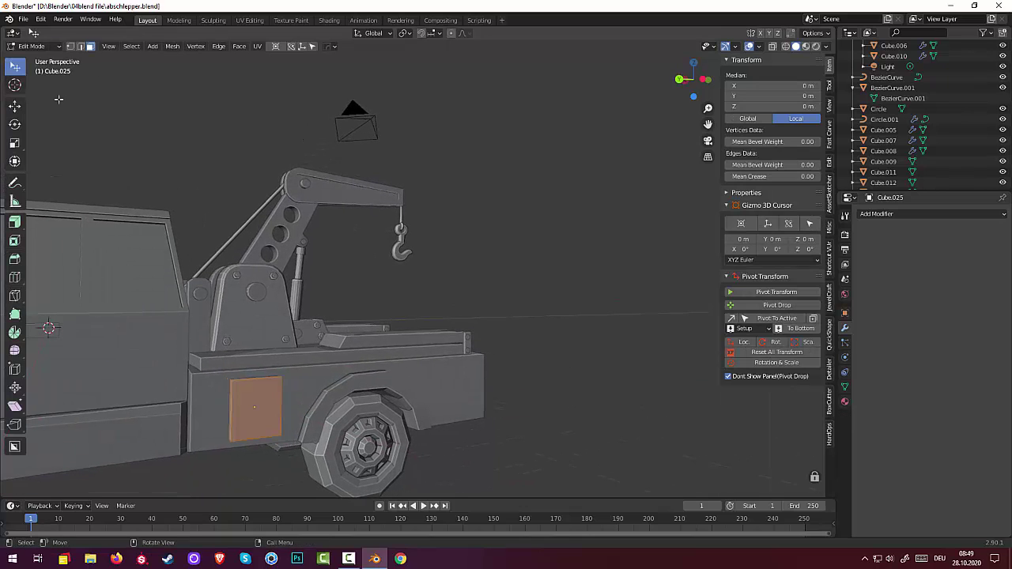
key("g")
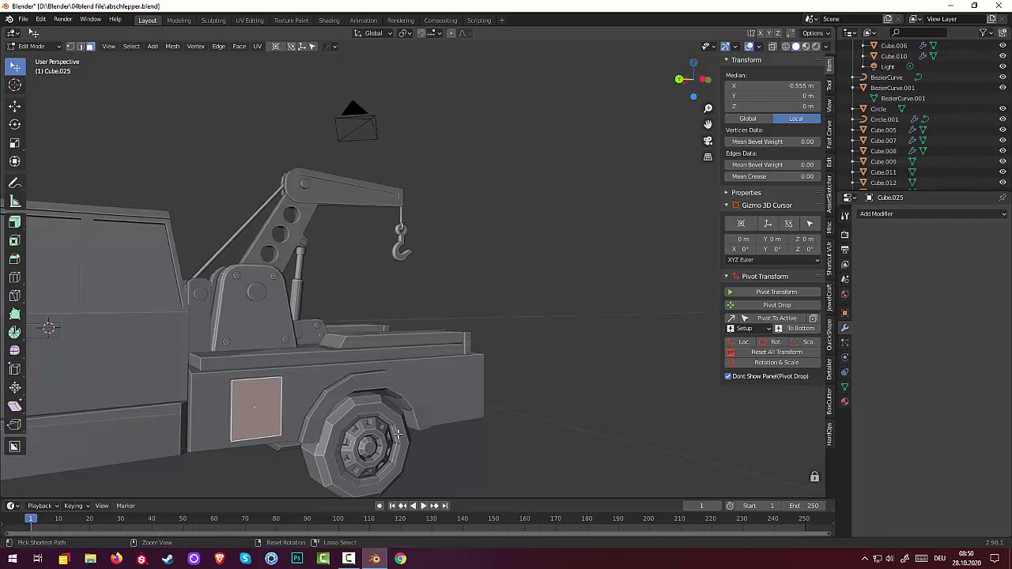
key("ctrl+b")
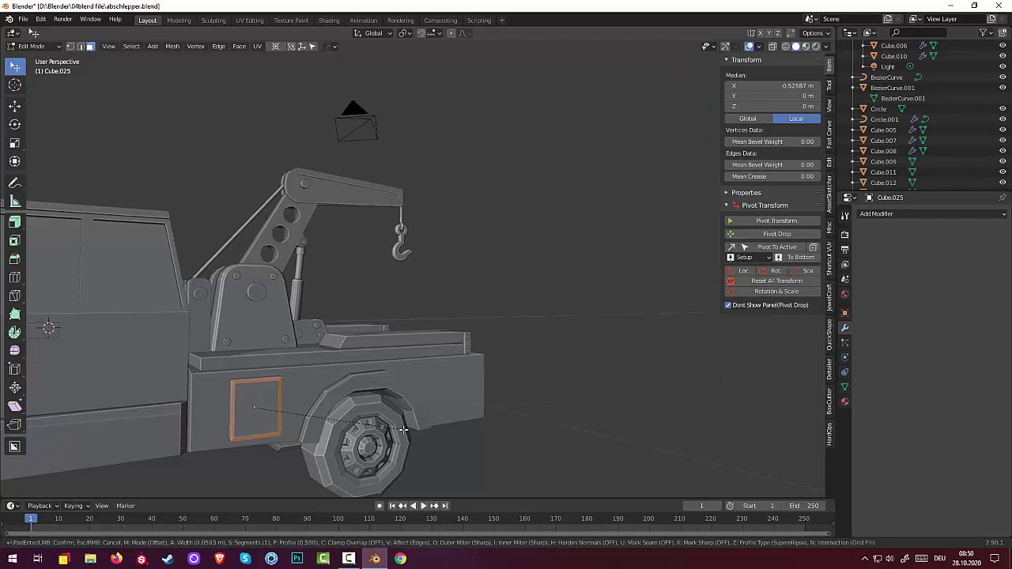
left_click(403, 429)
key("alt+a")
Inset the outer face of the side block by about 0.181 m.
middle_click_drag(485, 471, 458, 87)
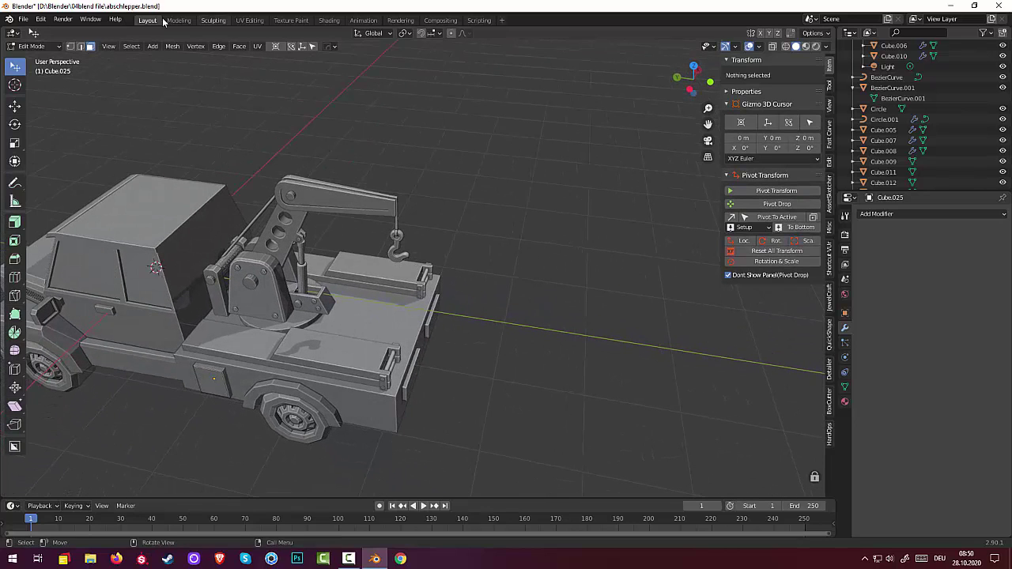
left_click(36, 46)
left_click(43, 70)
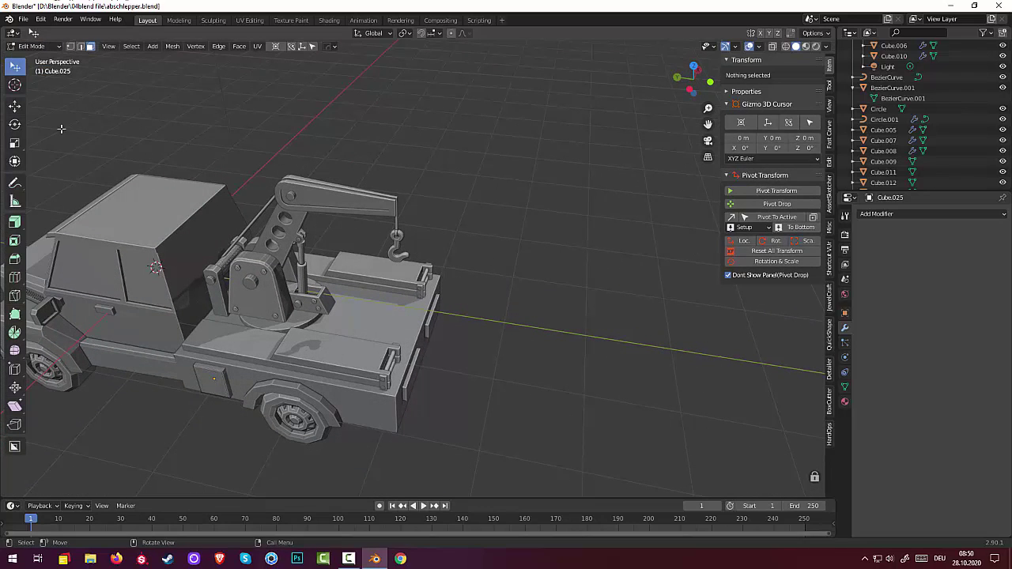
left_click(207, 379)
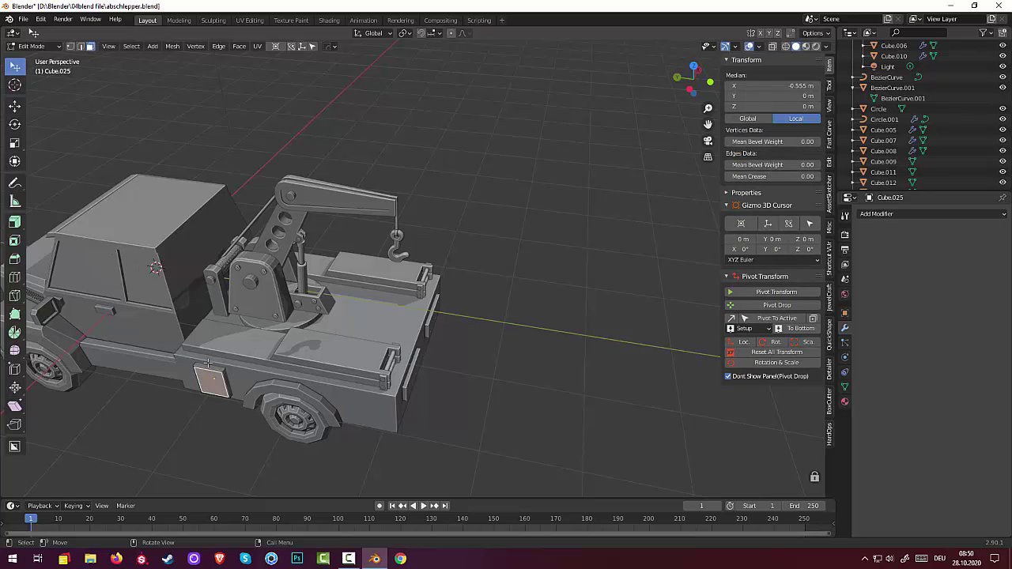
scroll(207, 362, "up", 2)
middle_click_drag(207, 362, 275, 309)
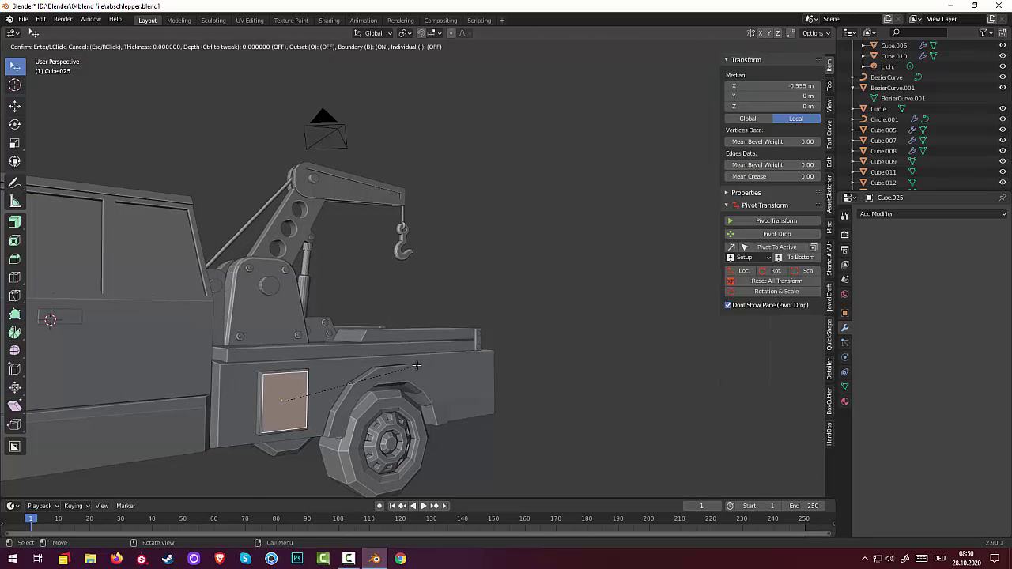
key("i")
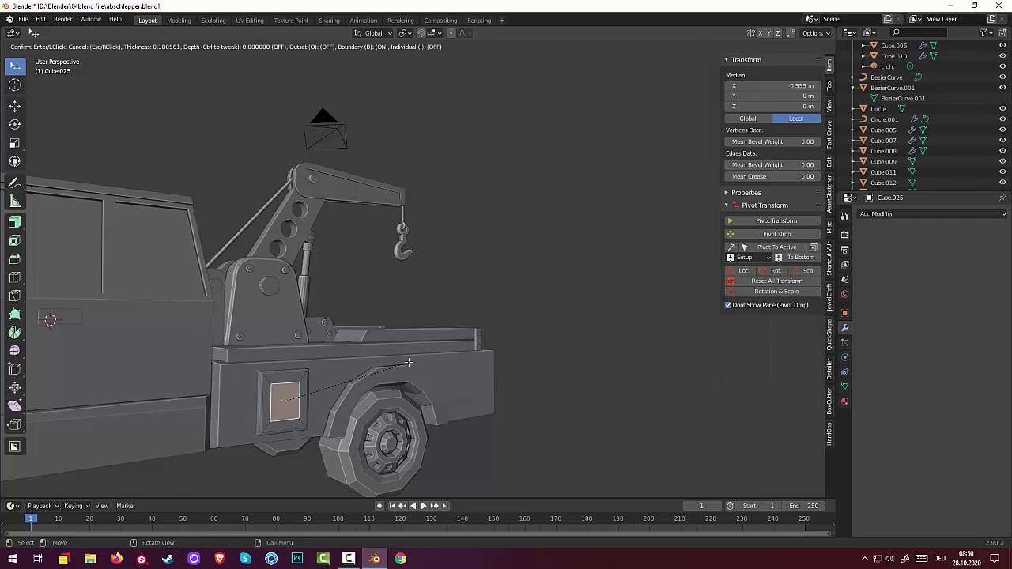
left_click(407, 363)
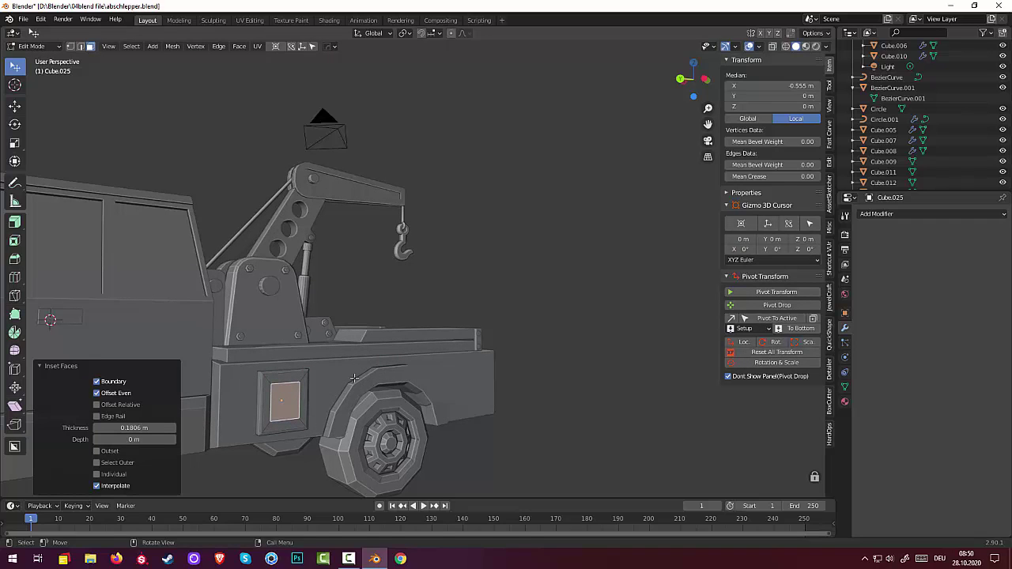
Flatten the inset face to about 0.212 along Z and raise it about 0.137 m as a handle shape.
key("s")
key("z")
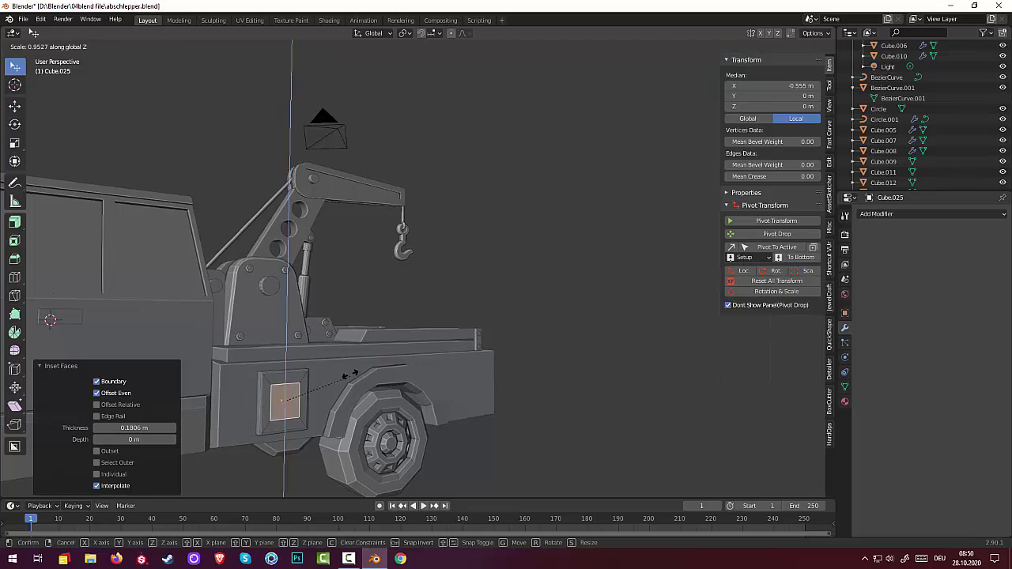
left_click(300, 393)
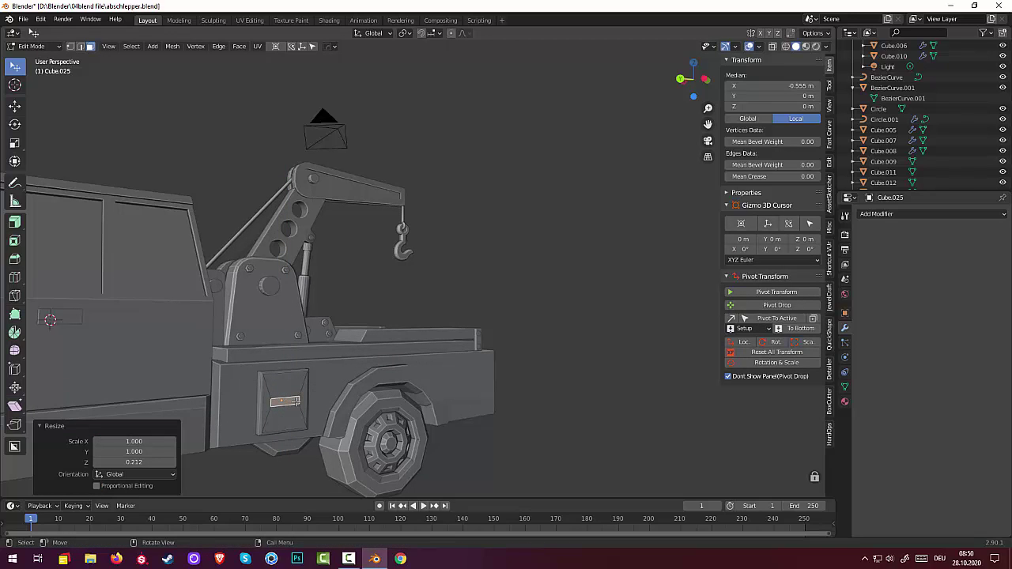
key("g")
key("z")
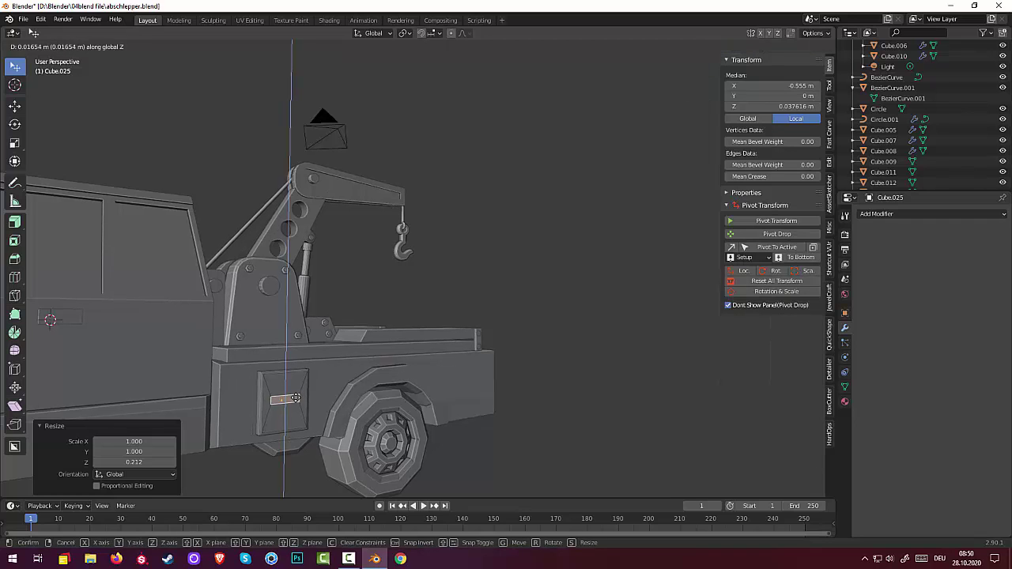
left_click(293, 384)
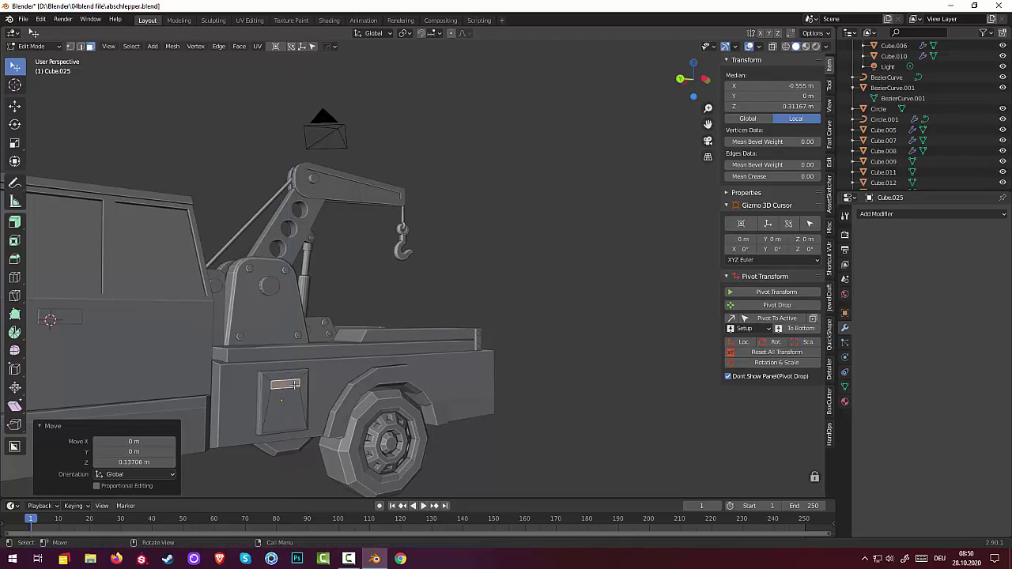
Extrude the narrow handle face outward about 0.03 m along its normal.
middle_click_drag(296, 386, 355, 422)
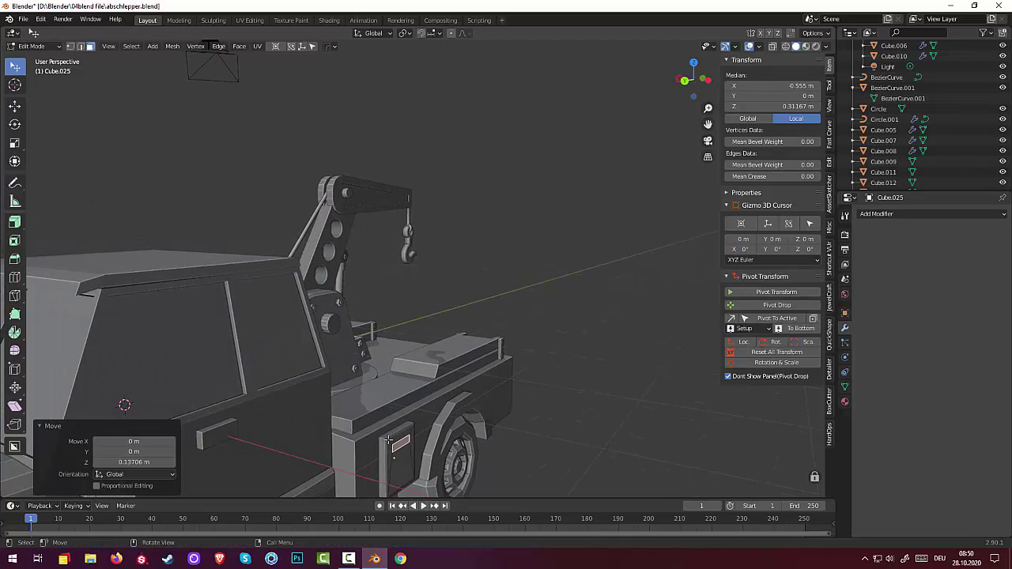
key("g")
key("z")
key("z")
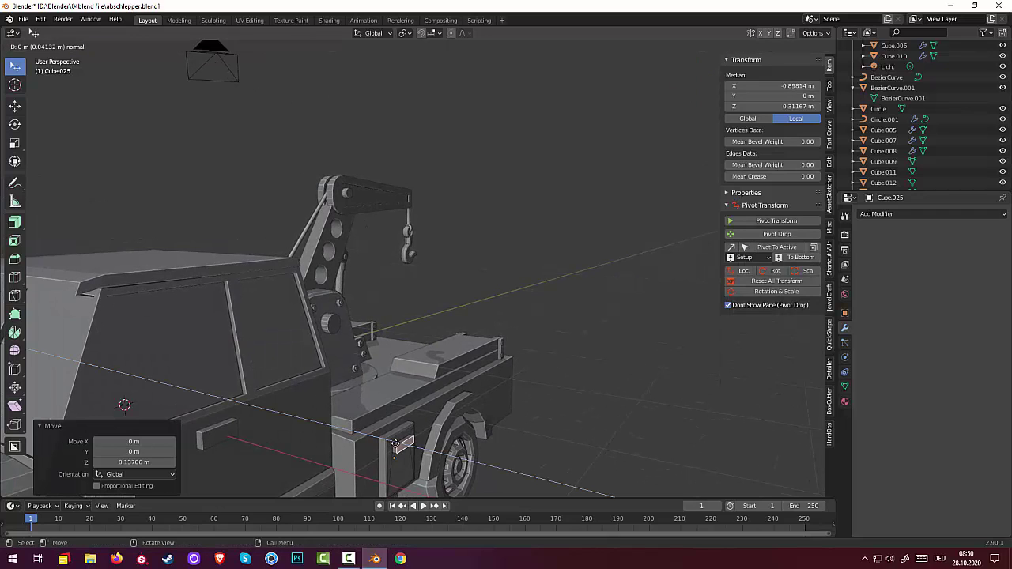
left_click(395, 444)
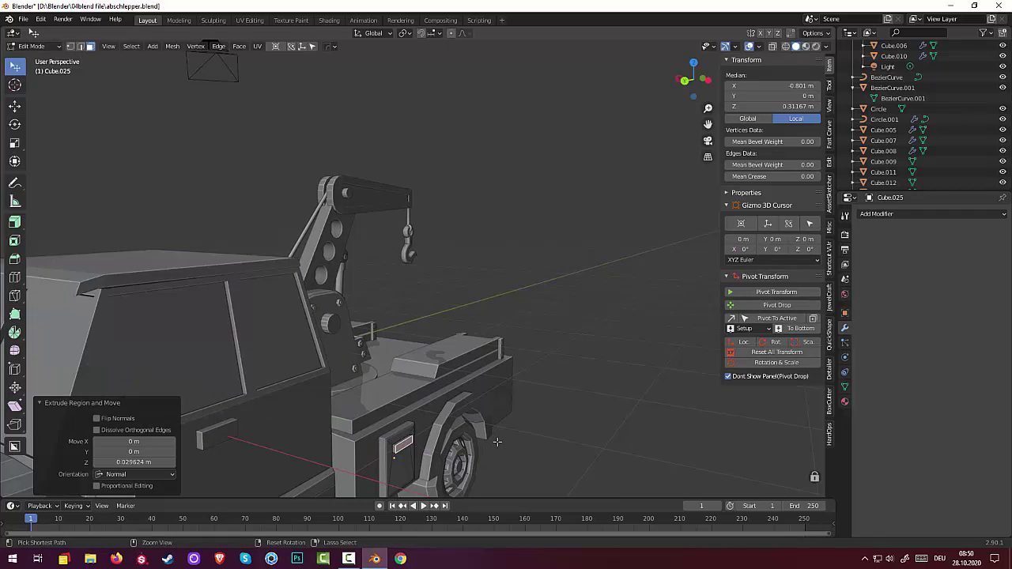
Bevel the extruded handle face with a width of about 0.07 m and clear the selection.
key("ctrl+b")
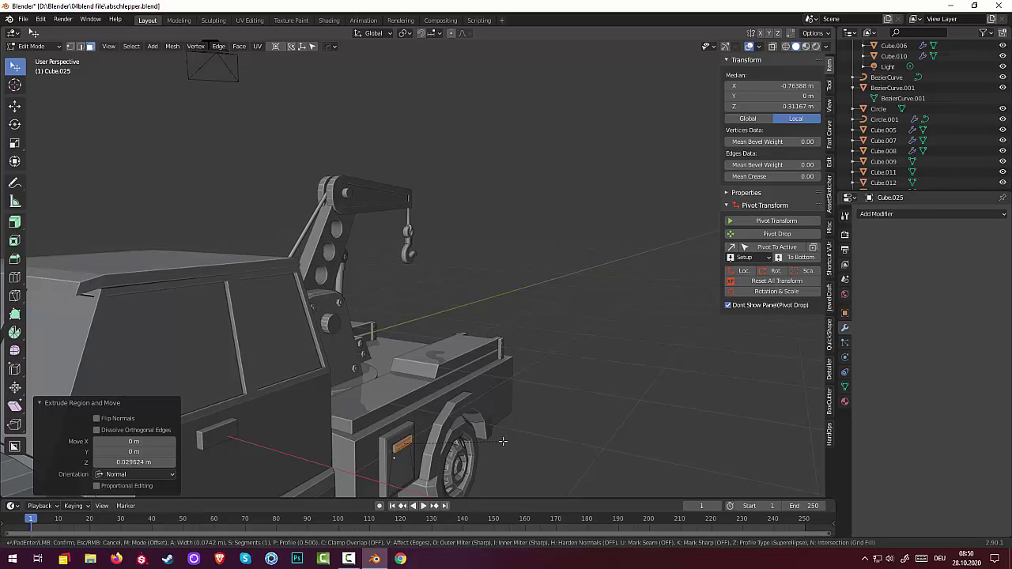
left_click(500, 442)
left_click(509, 446)
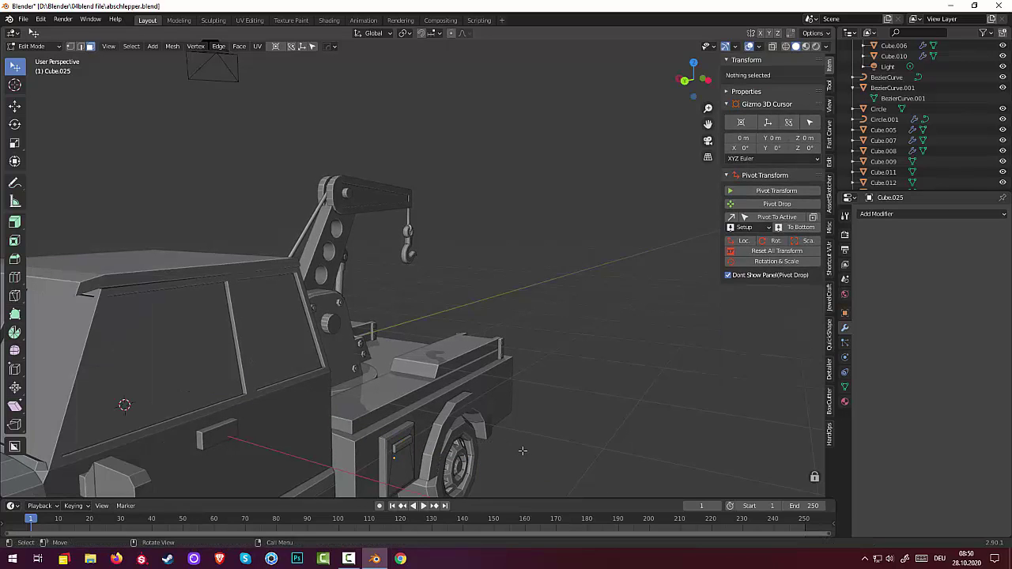
In Object Mode, duplicate the side box and move the copy about -2.042 m along Y, behind the rear wheel.
middle_click_drag(509, 446, 430, 448)
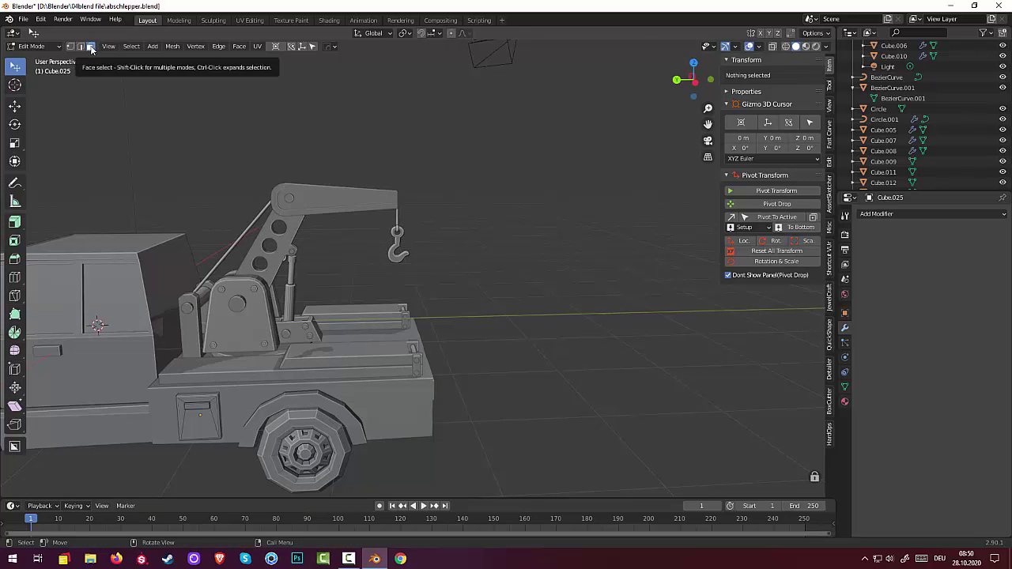
left_click(32, 46)
left_click(38, 62)
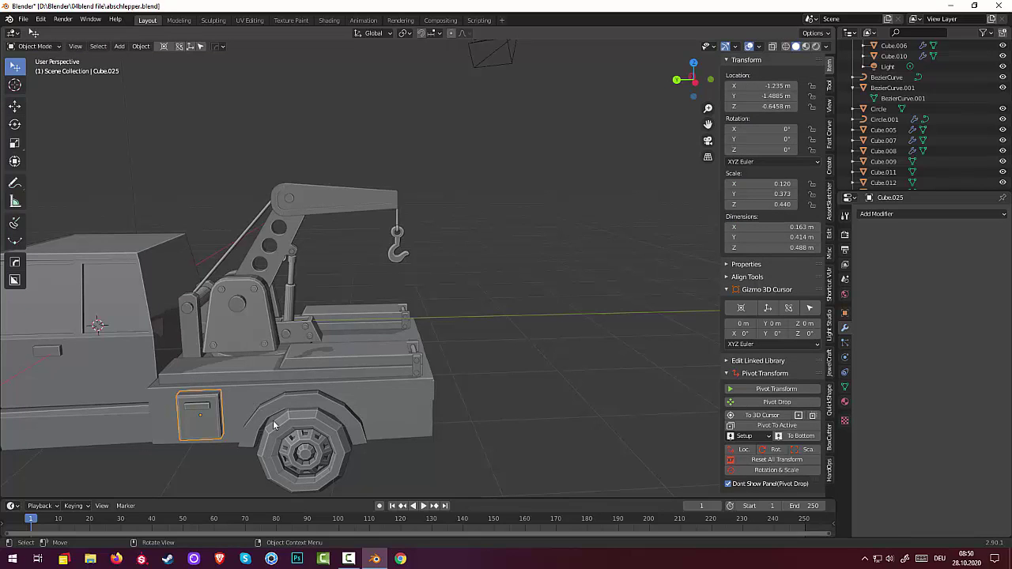
key("shift+d")
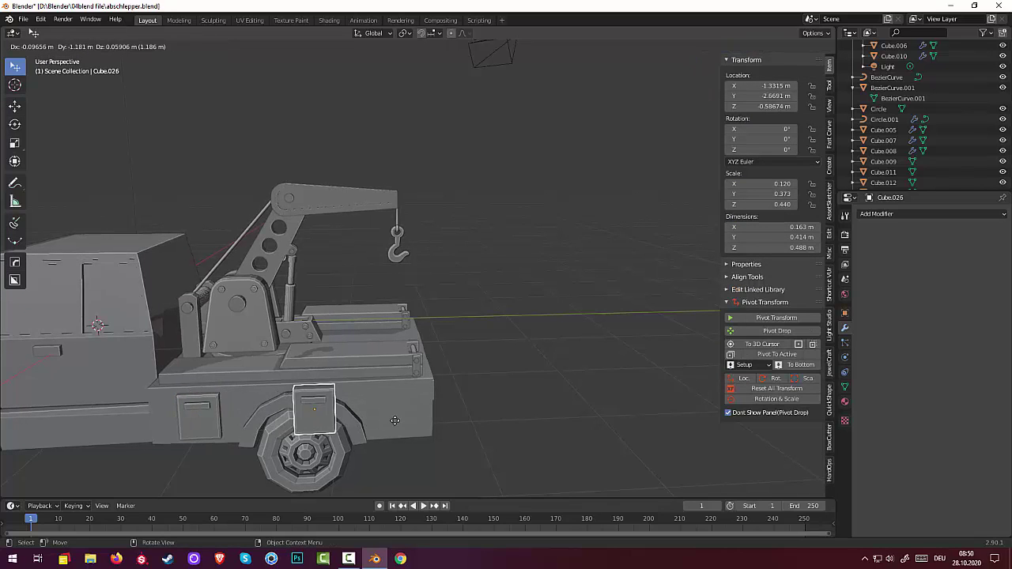
key("y")
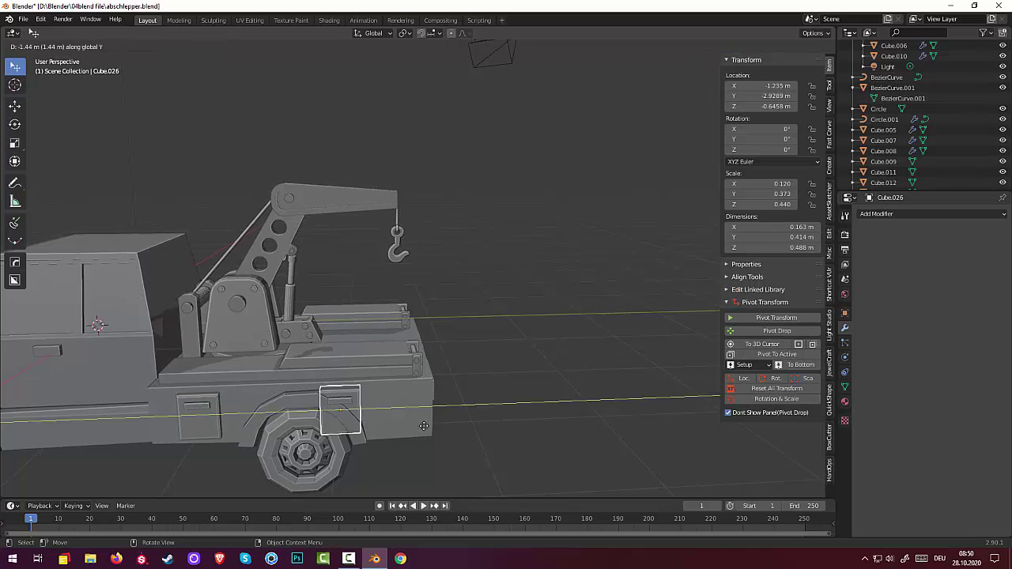
left_click(477, 424)
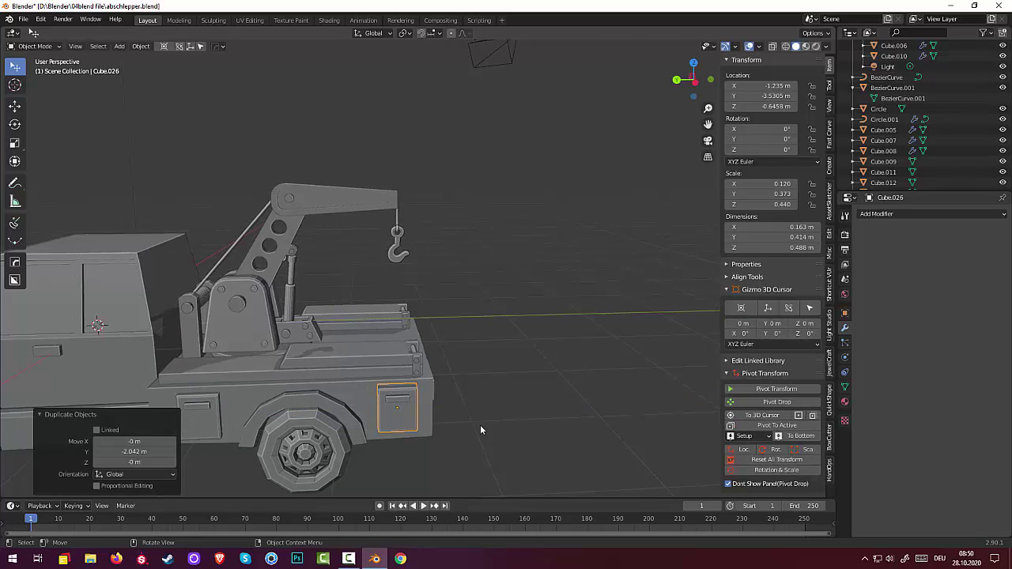
Join the two side boxes in front of and behind the rear wheel into one object.
middle_click_drag(480, 424, 358, 422)
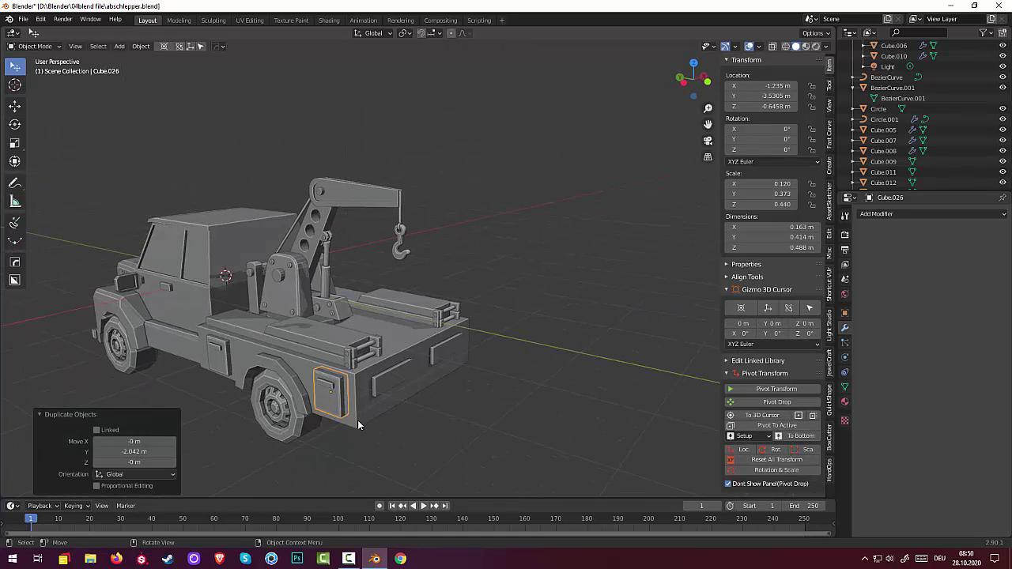
key("ctrl+1")
key("ctrl+z")
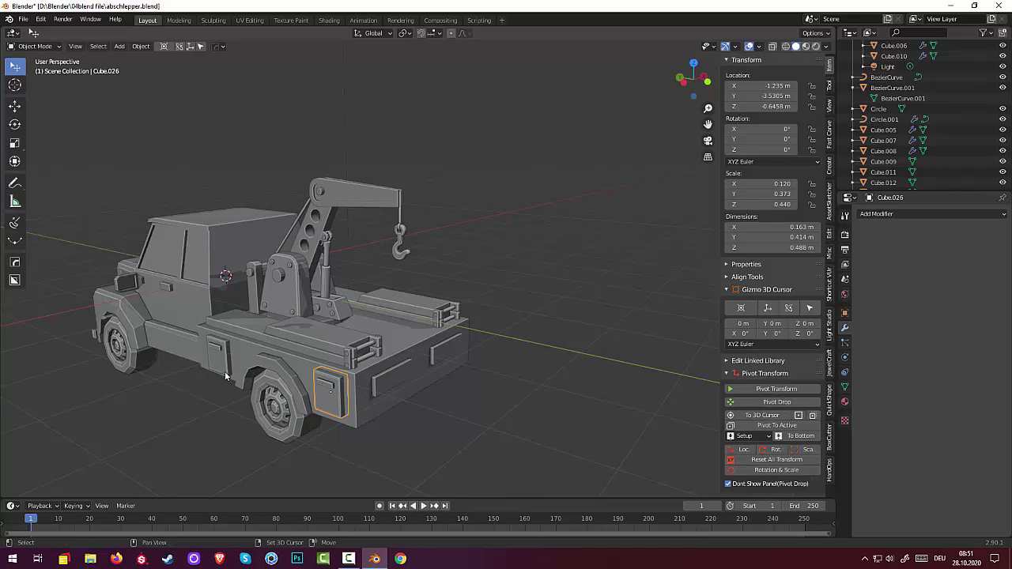
left_click(219, 368, "shift")
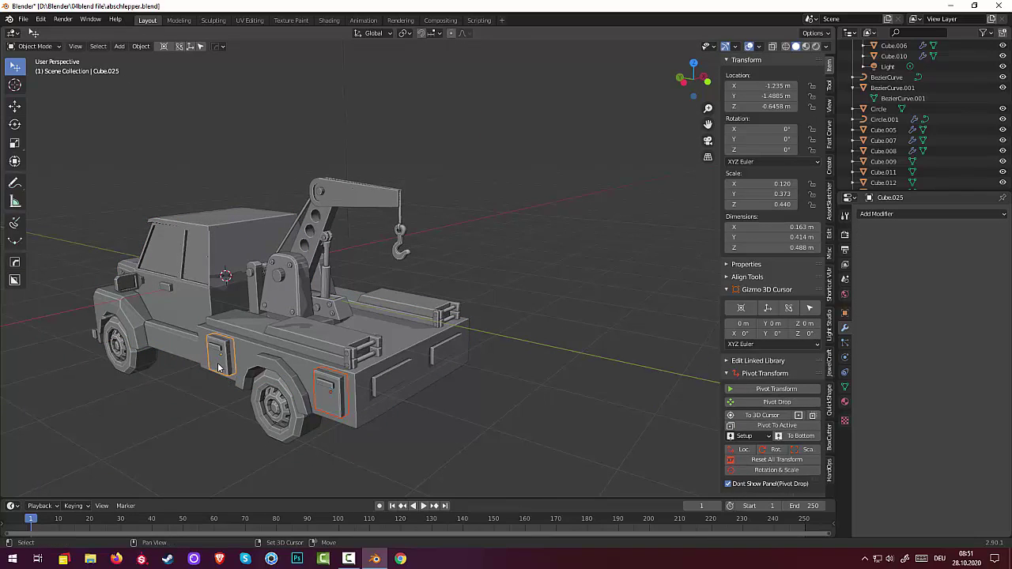
left_click(382, 419, "ctrl")
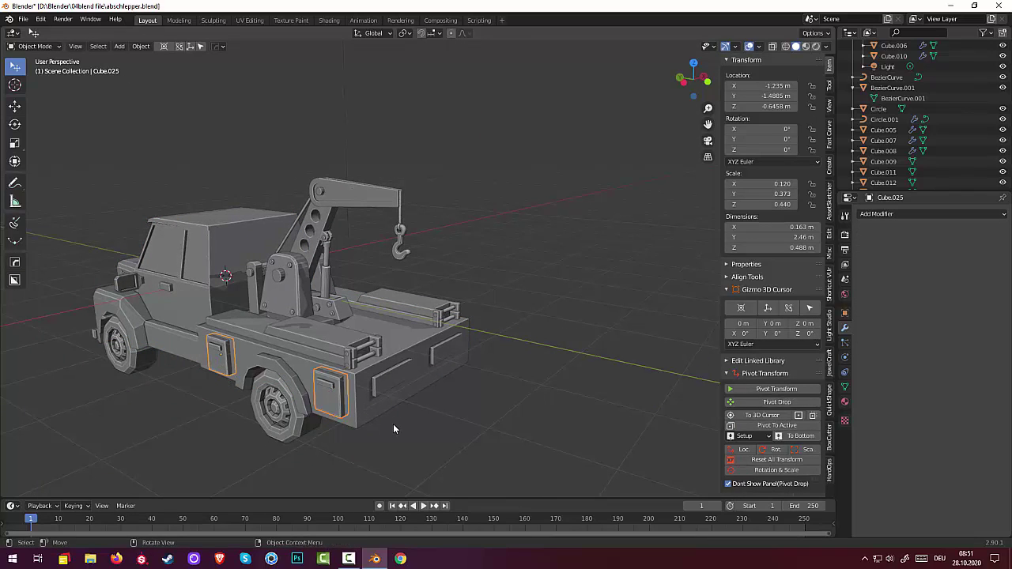
Set the joined boxes' origin to the 3D cursor and apply their rotation and scale.
left_click(141, 46)
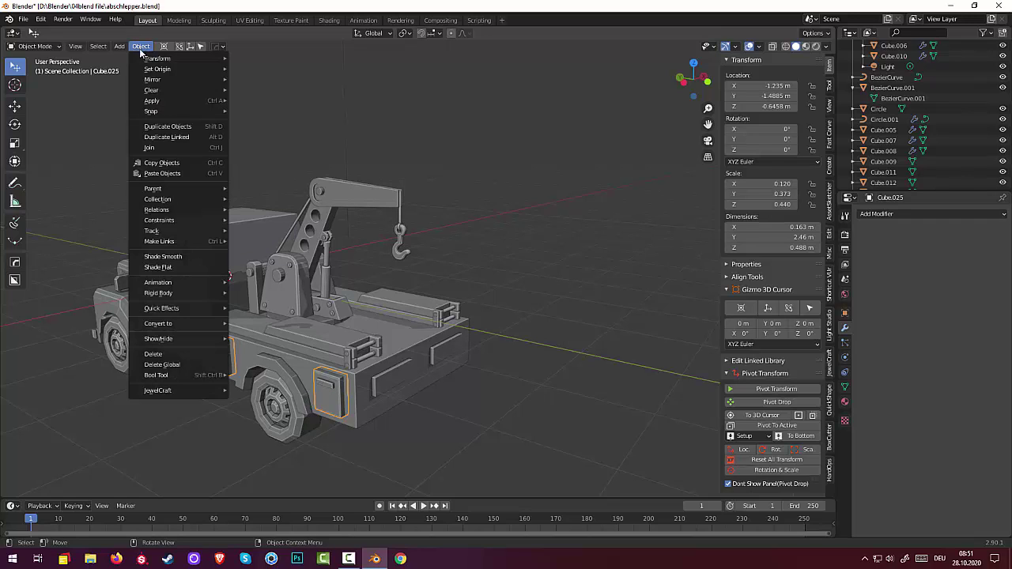
mouse_move(158, 71)
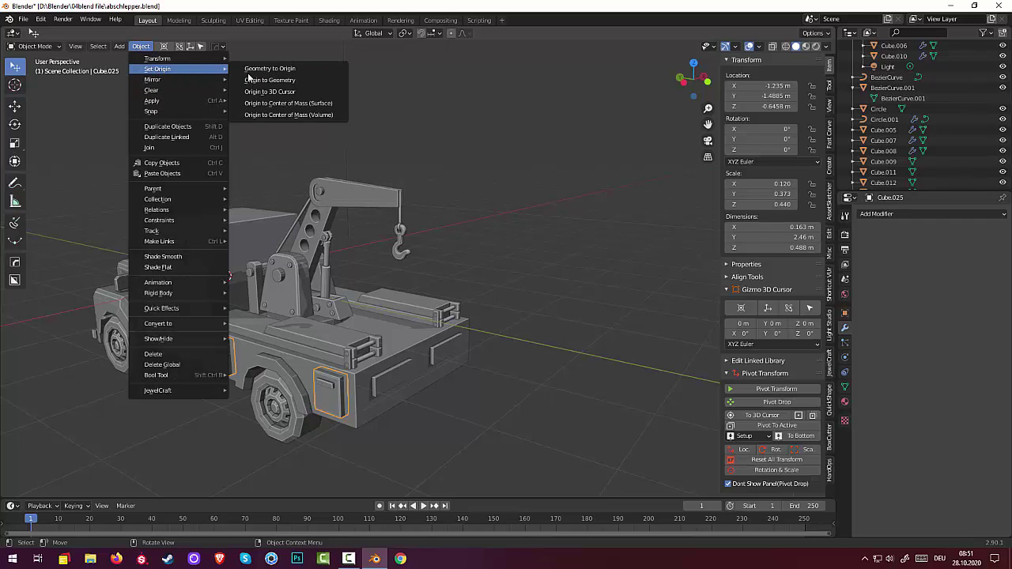
left_click(271, 91)
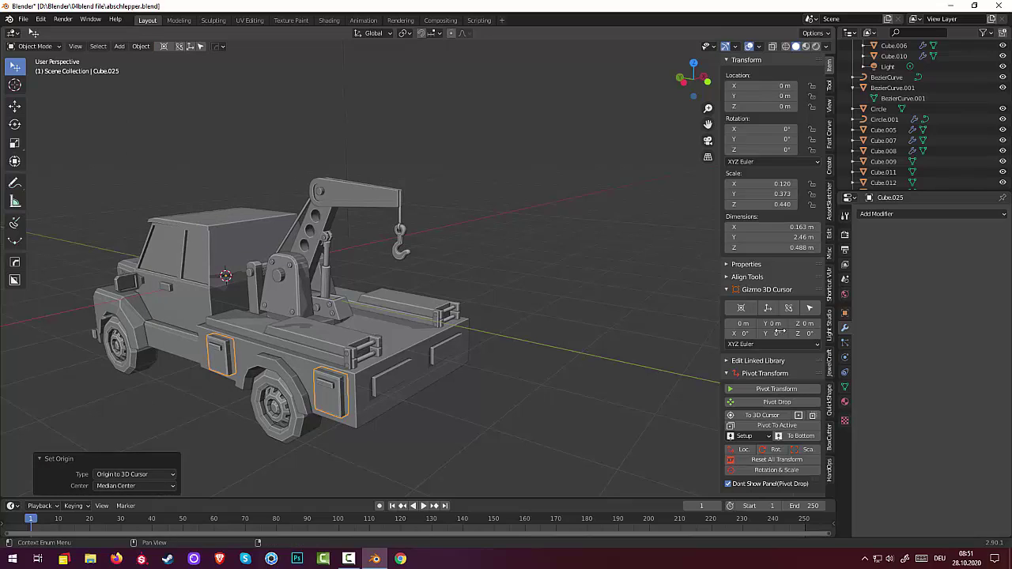
left_click(795, 468)
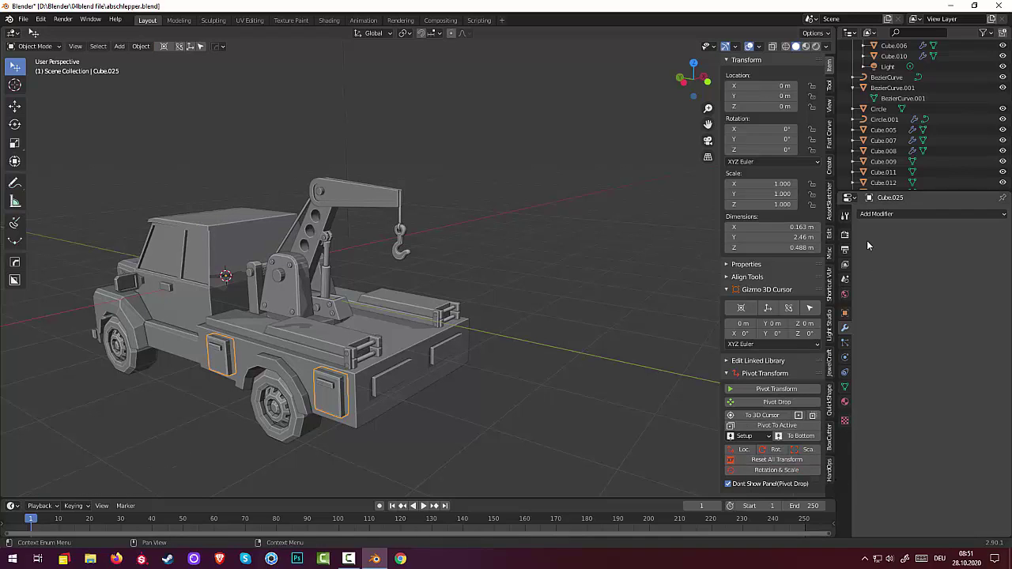
Add a Mirror modifier on the X axis to the joined side boxes so they repeat on the opposite side.
left_click(874, 213)
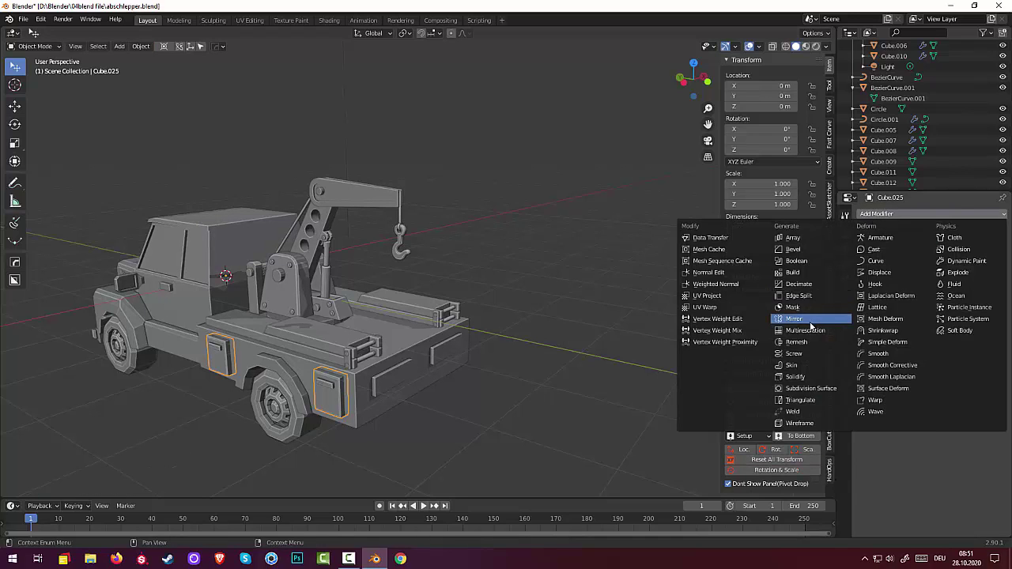
left_click(810, 320)
middle_click_drag(613, 377, 369, 368)
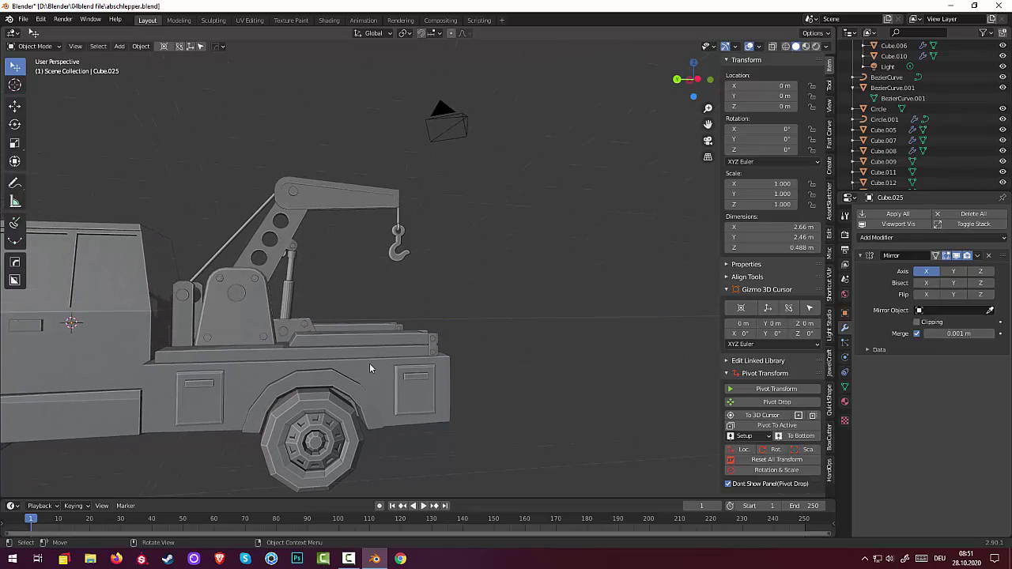
Lower the flat beam on the near side of the truck bed by about 0.011 m along Z and deselect it.
left_click(332, 346)
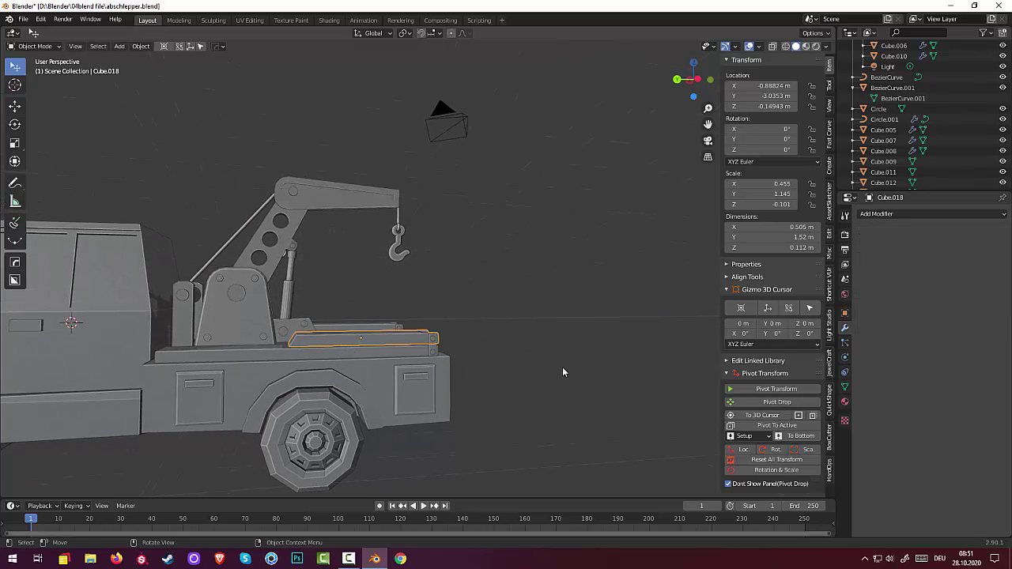
middle_click_drag(562, 366, 547, 361)
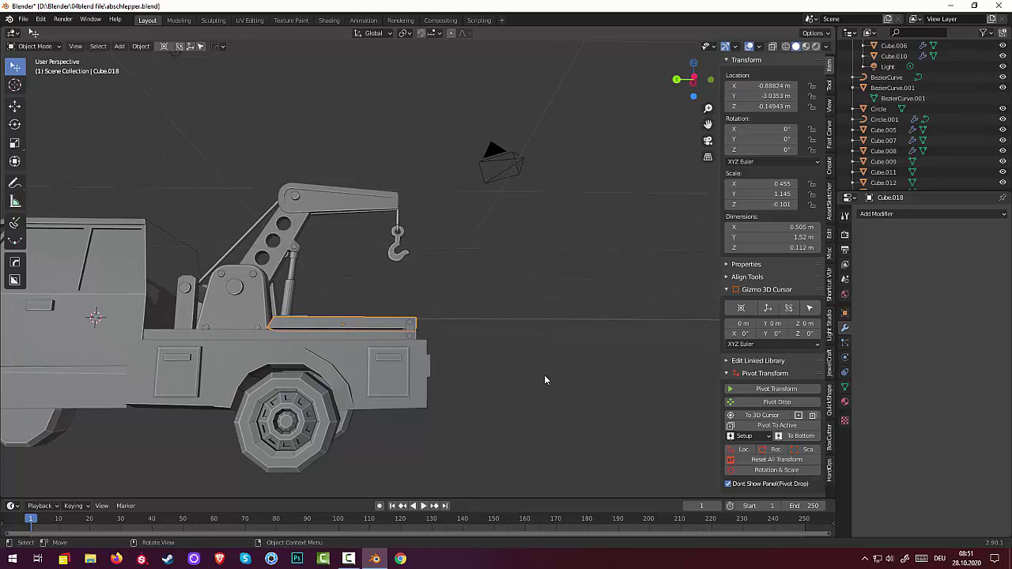
key("g")
key("z")
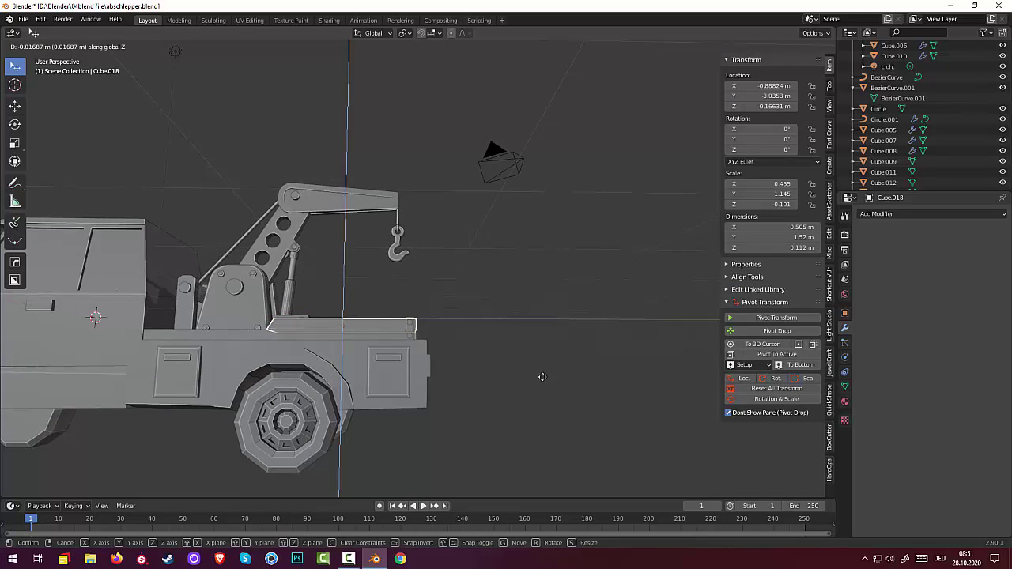
left_click(542, 376)
key("ctrl+z")
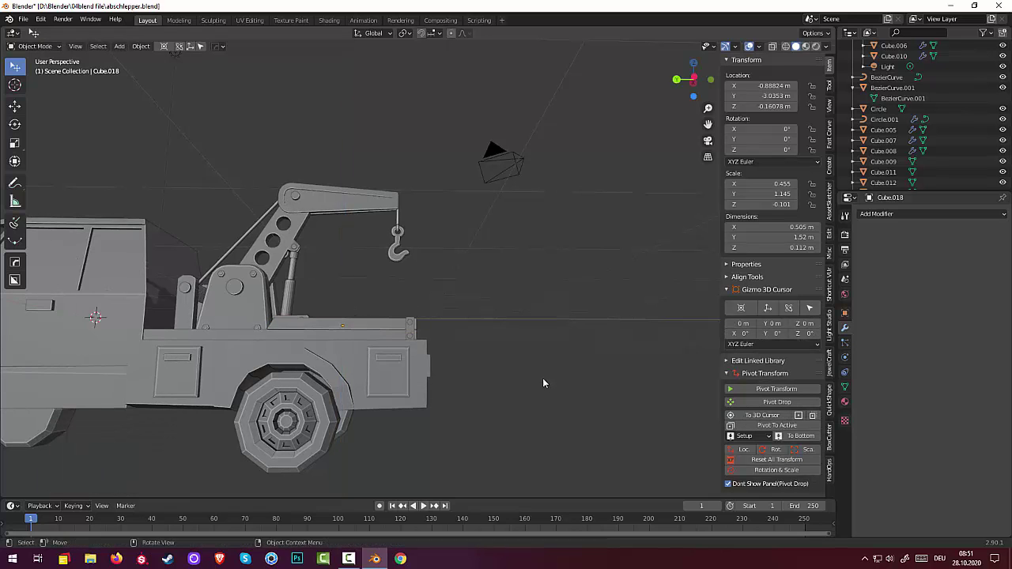
Select the main truck body from the rear and enter Edit Mode on it.
middle_click_drag(542, 378, 421, 387)
scroll(538, 425, "down", 5)
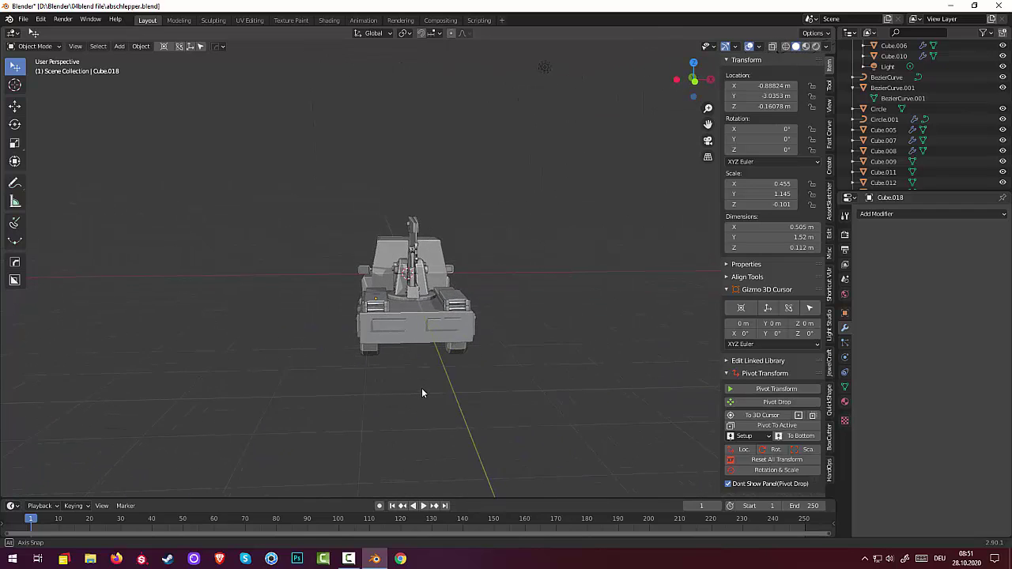
left_click(438, 326)
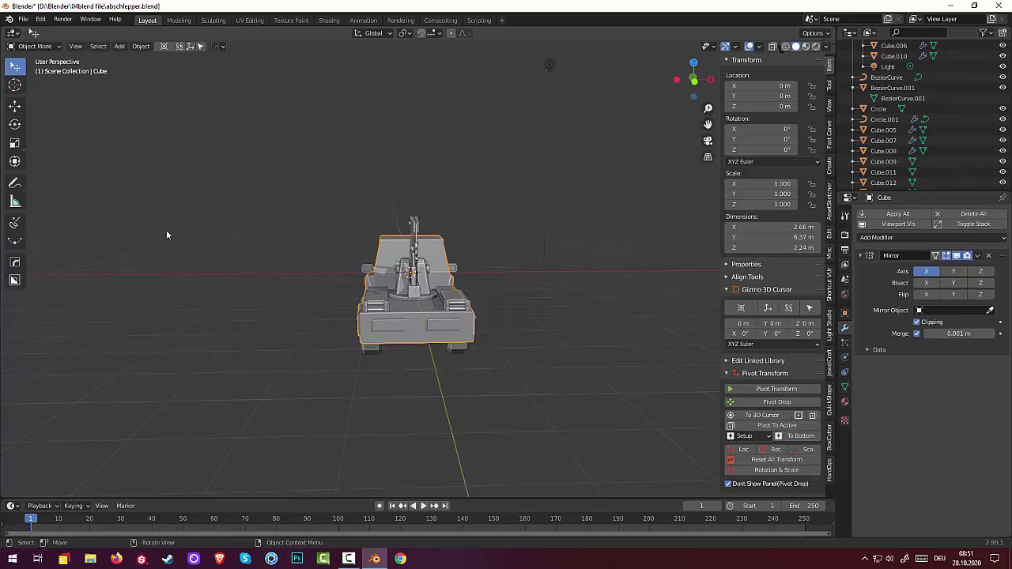
left_click(39, 46)
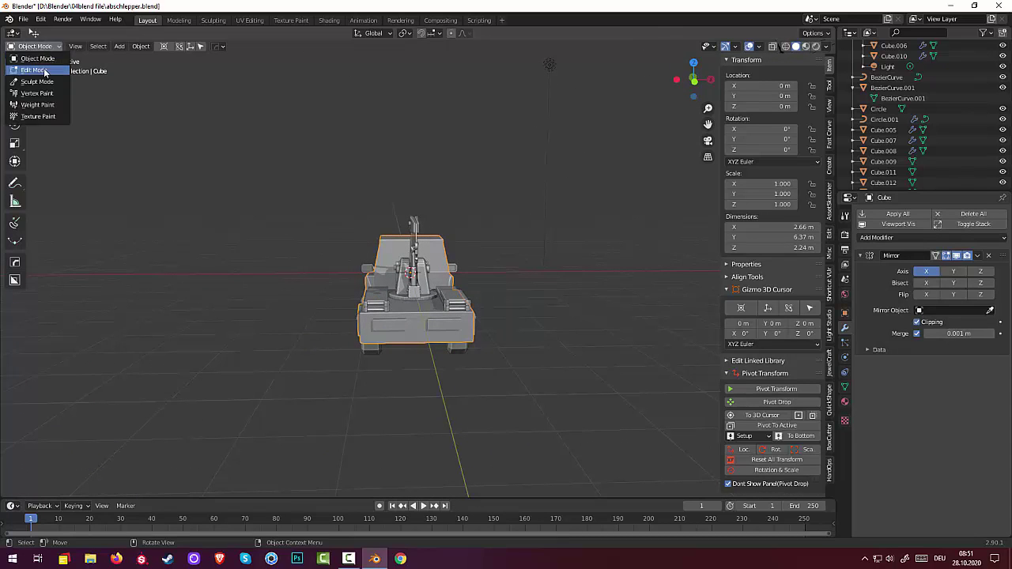
left_click(41, 69)
Select the inner side face of the raised tailgate panel, move it about -0.25 m along X, and clear the selection.
left_click(394, 327)
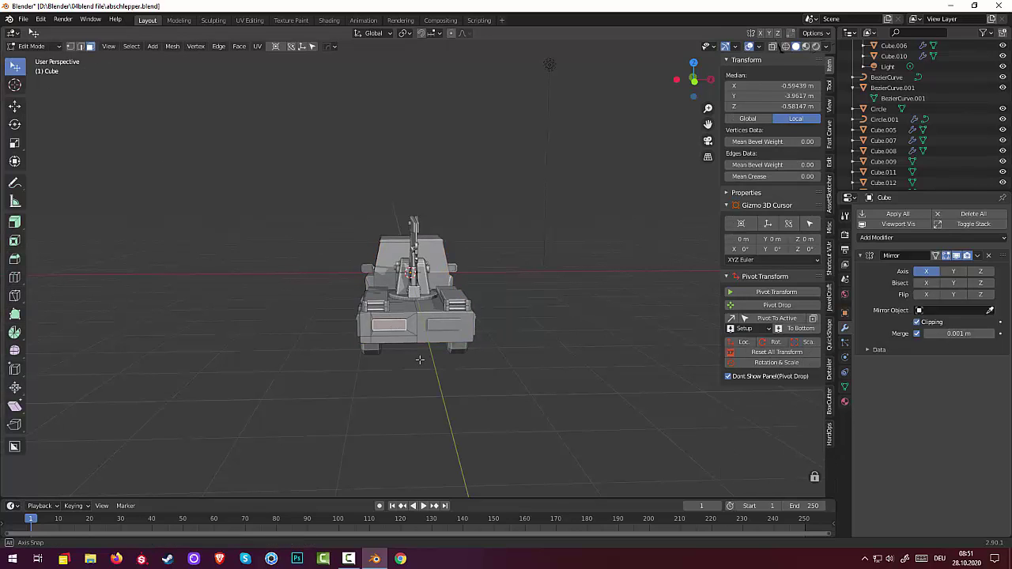
scroll(417, 333, "up", 4)
scroll(417, 332, "up", 3)
middle_click_drag(416, 333, 385, 410)
left_click(384, 411)
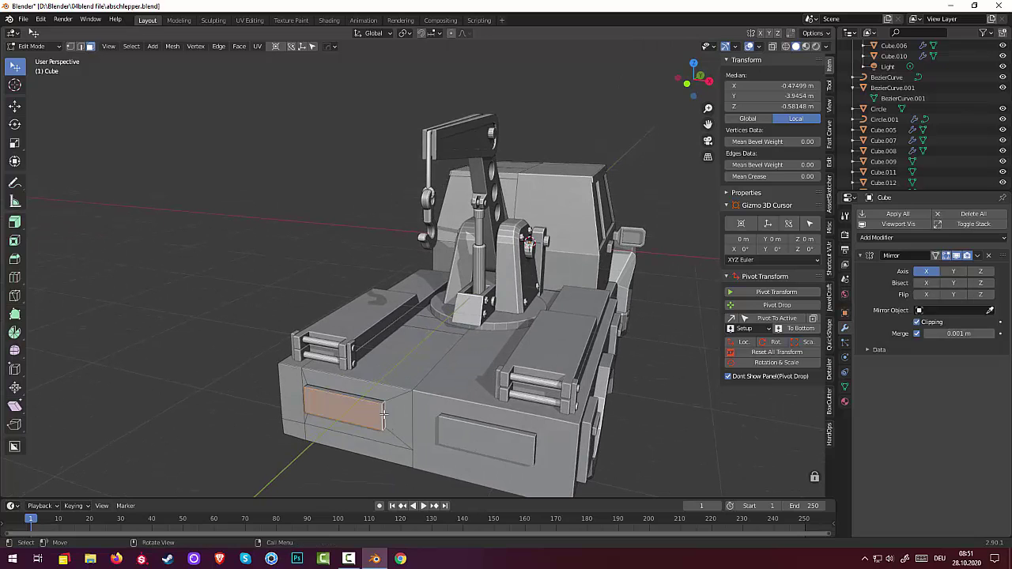
left_click(383, 412)
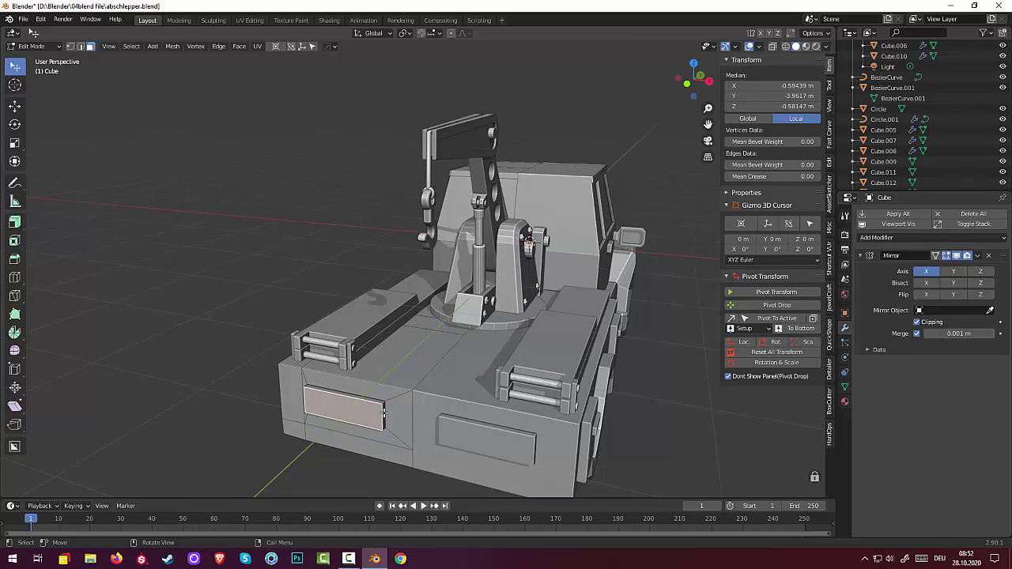
left_click(384, 412, "shift")
middle_click_drag(405, 417, 425, 404)
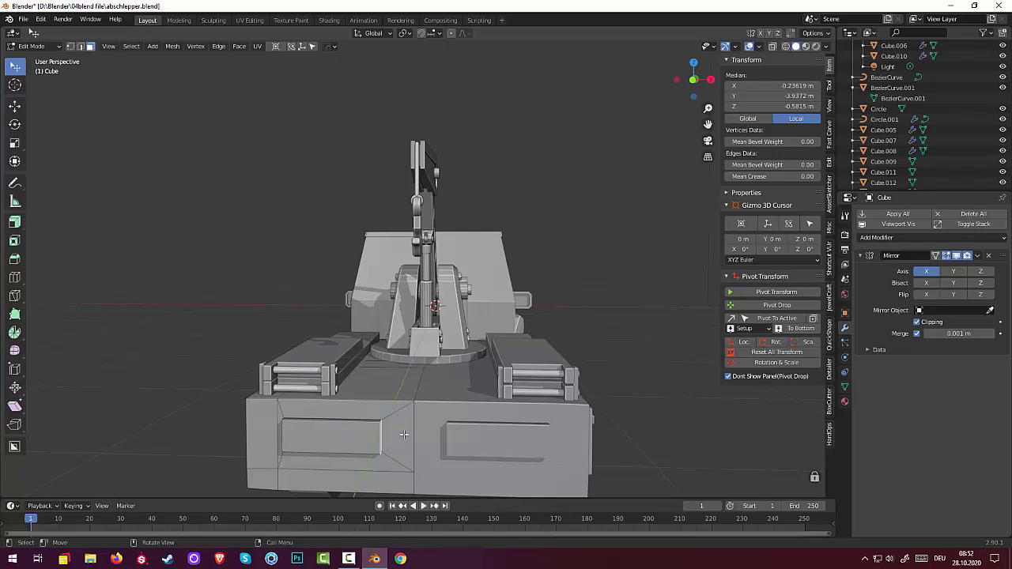
key("g")
key("x")
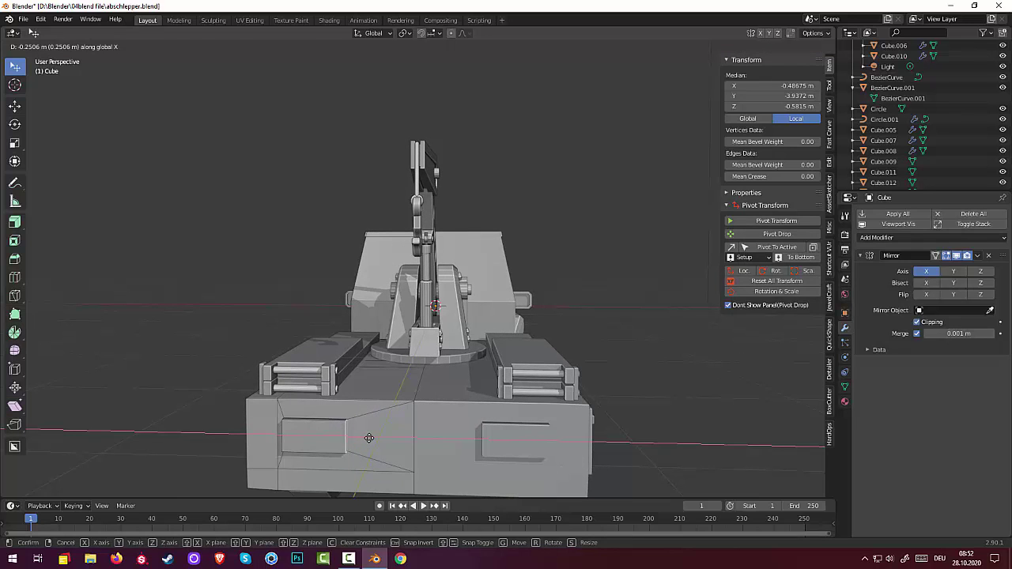
left_click(368, 438)
key("alt+a")
Examine the whole tow truck from the side and the front.
middle_click_drag(644, 400, 745, 390)
scroll(669, 414, "down", 5)
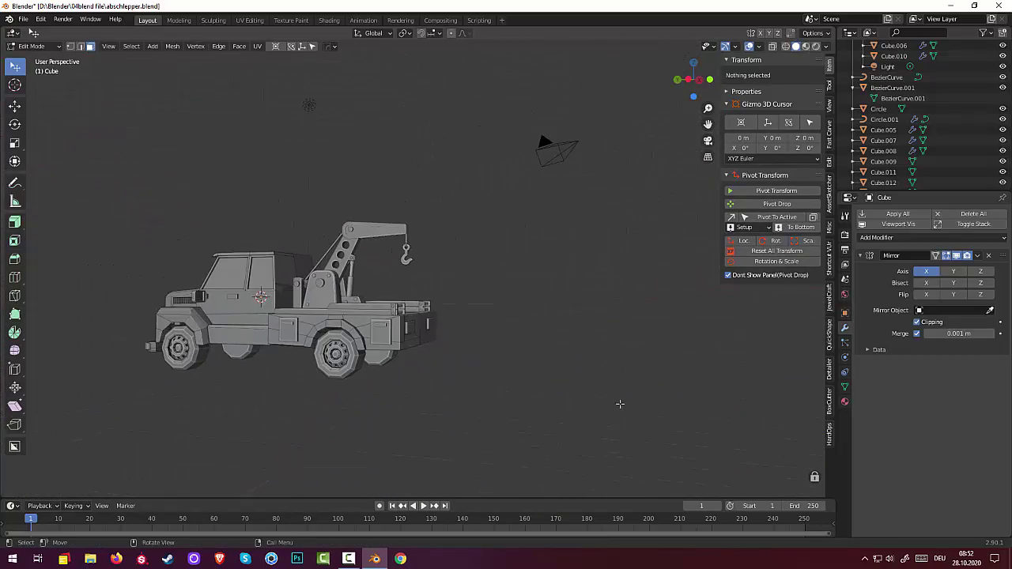
middle_click_drag(619, 404, 463, 561)
left_click(348, 558)
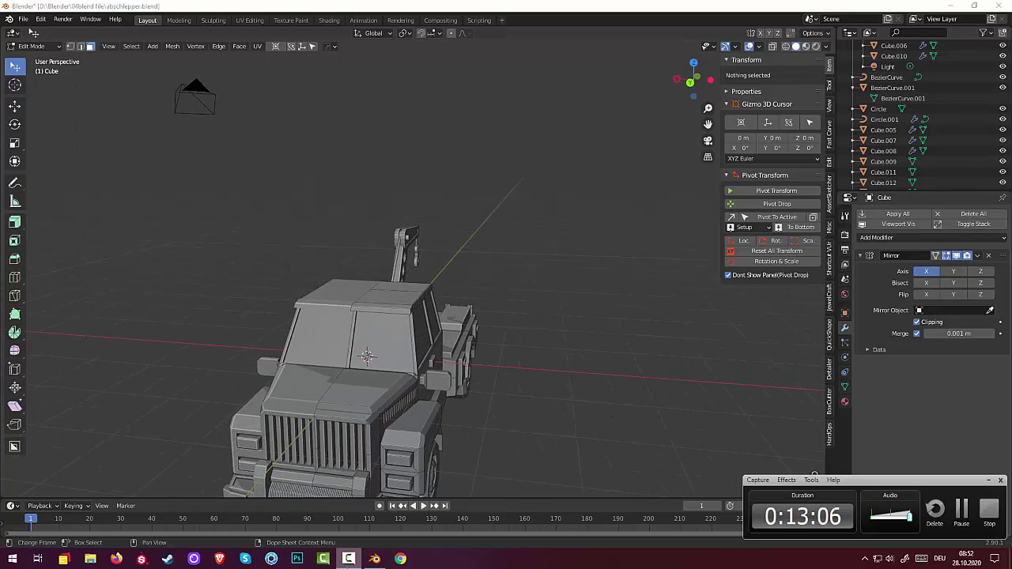
left_click(348, 558)
mouse_move(466, 430)
middle_mouse_down()
mouse_move(482, 422)
mouse_move(456, 429)
middle_mouse_up()
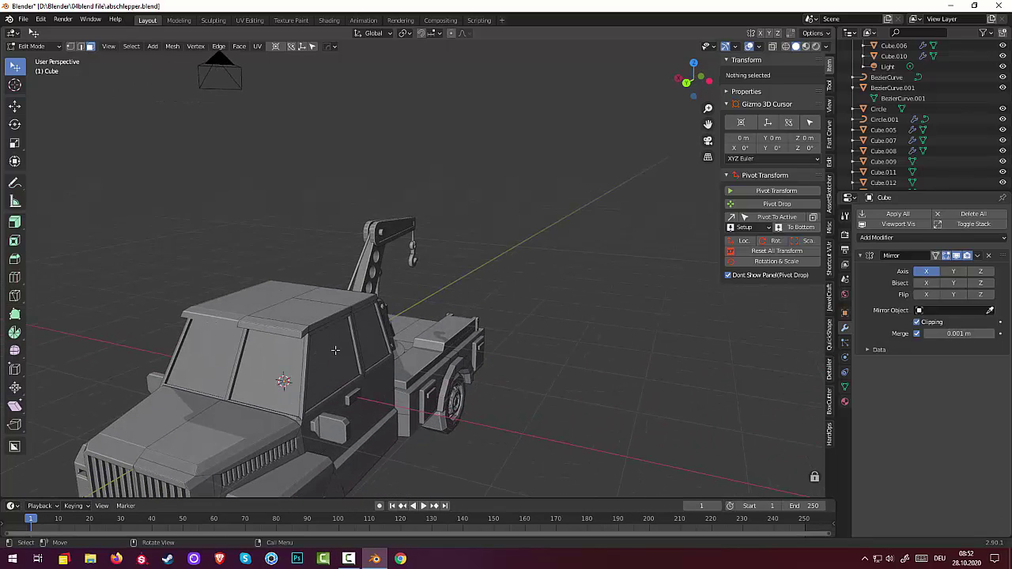
middle_click_drag(333, 404, 277, 395)
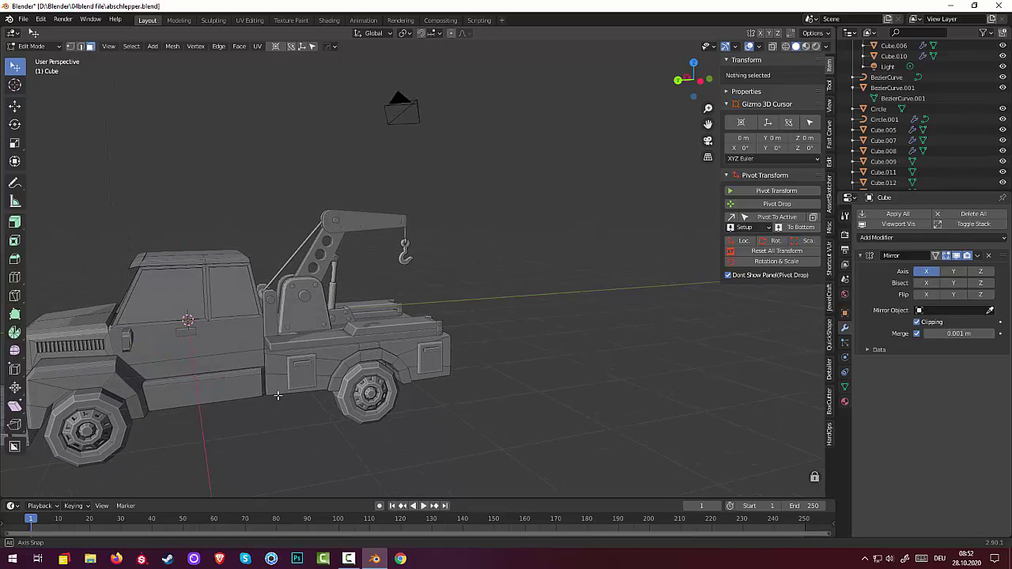
middle_click_drag(278, 396, 313, 393)
In Object Mode, lower the cab's side mirrors by about 0.071 m along Z and deselect them.
left_click(59, 47)
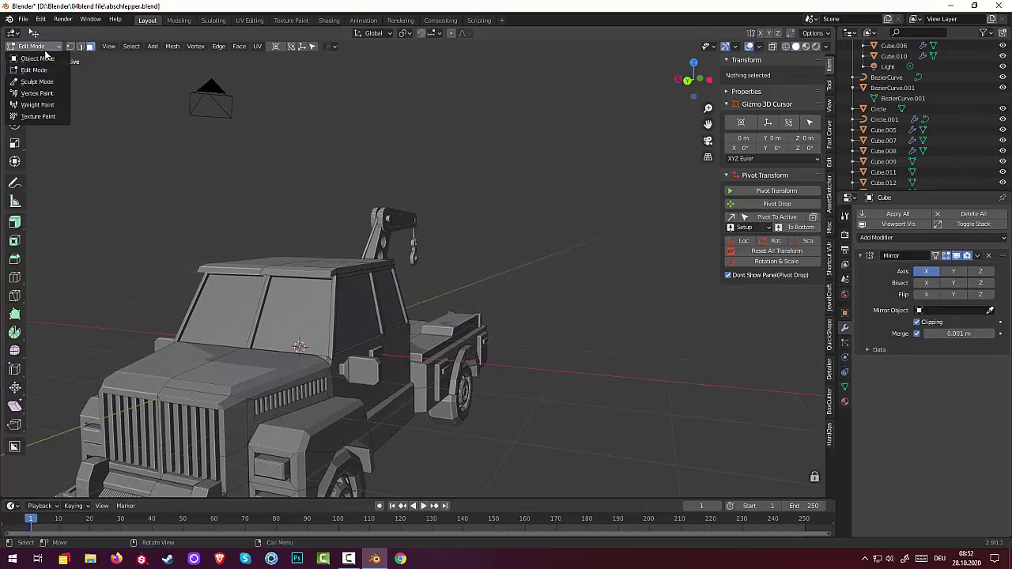
left_click(32, 58)
left_click(365, 373)
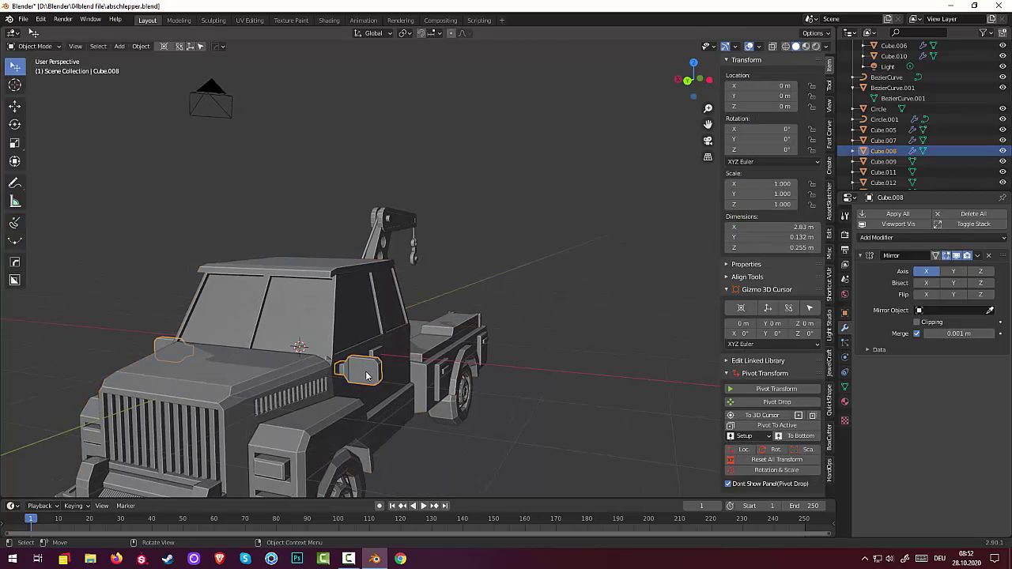
middle_click_drag(366, 376, 383, 384)
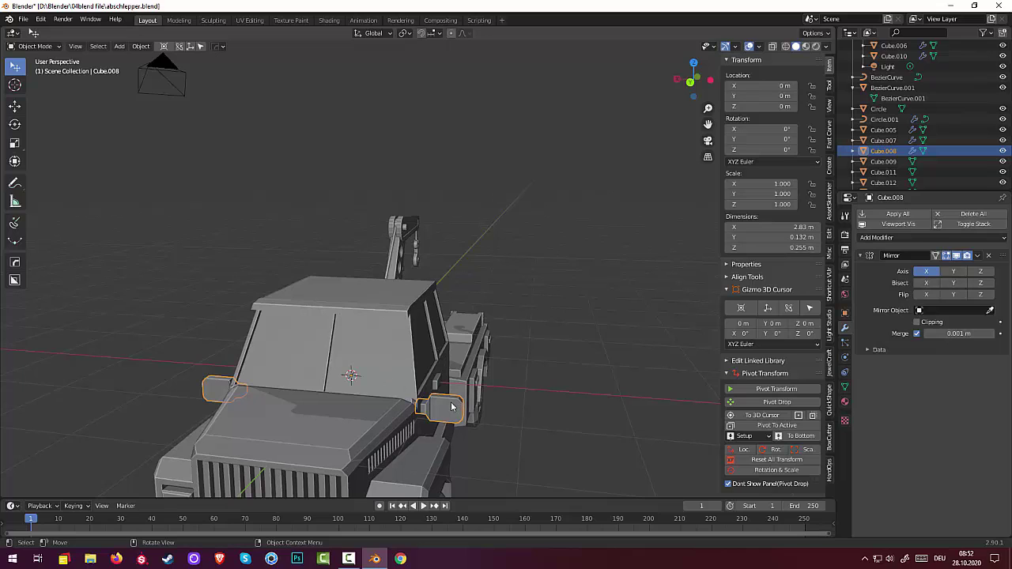
key("g")
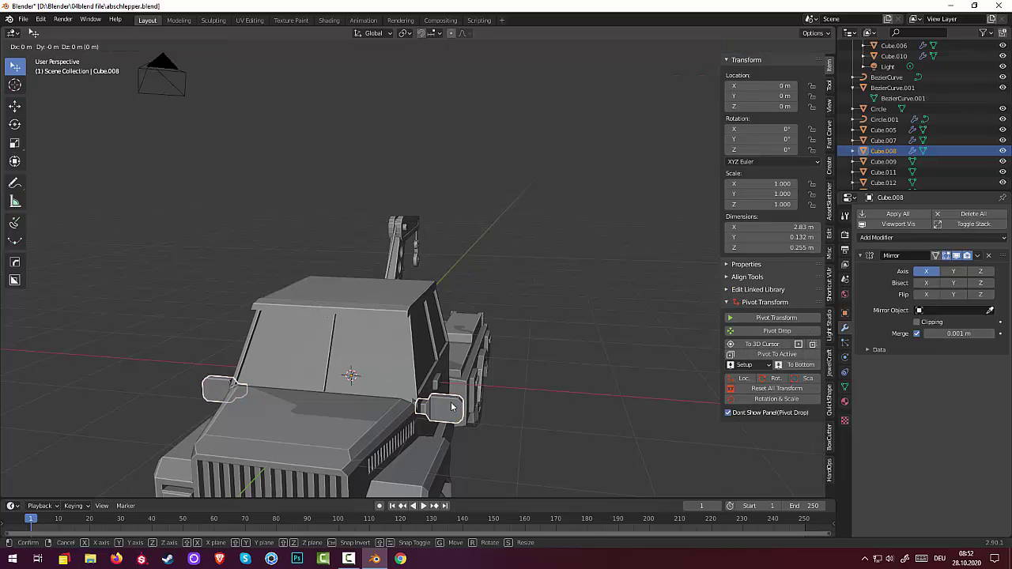
key("z")
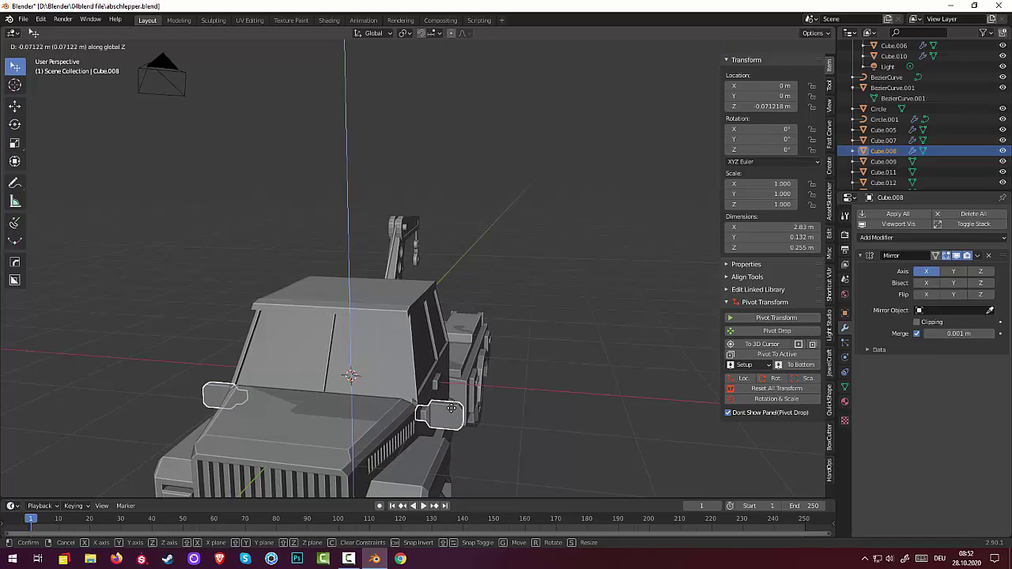
left_click(452, 409)
middle_click_drag(451, 408, 482, 413)
middle_click_drag(570, 413, 540, 427)
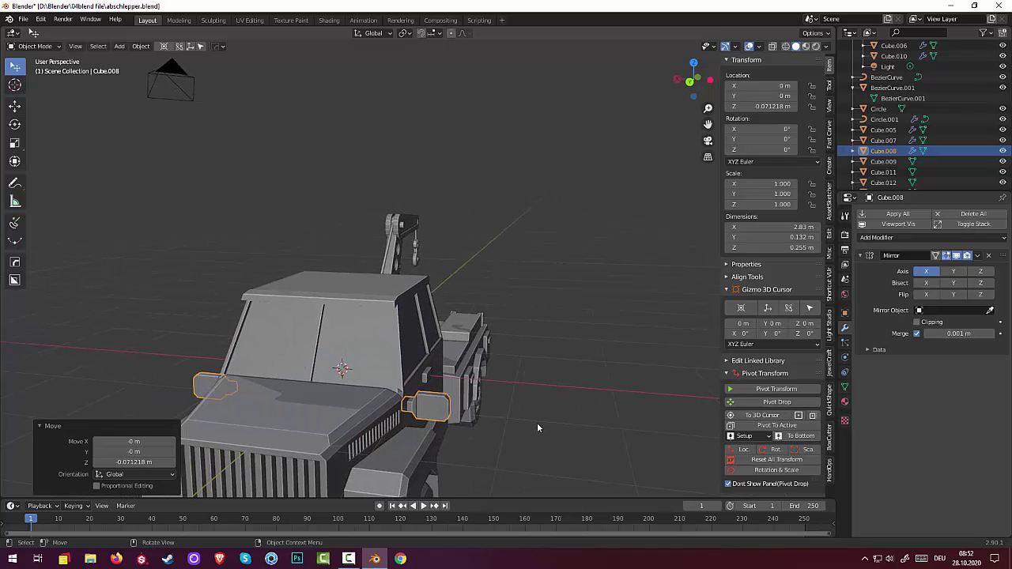
left_click(533, 423)
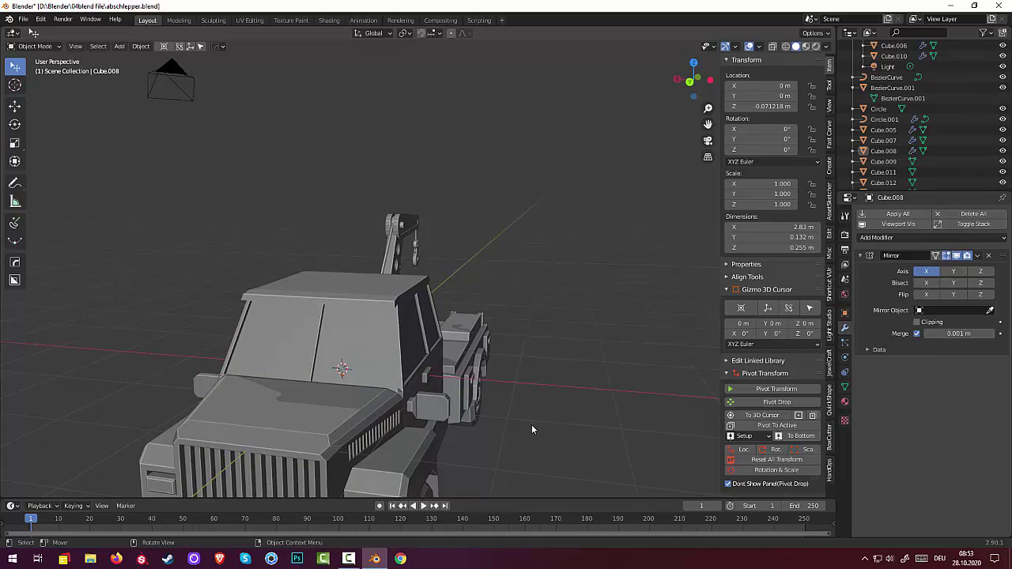
Move the side mirrors about 0.088 m forward along Y.
middle_click_drag(531, 424, 475, 421)
left_click(162, 354)
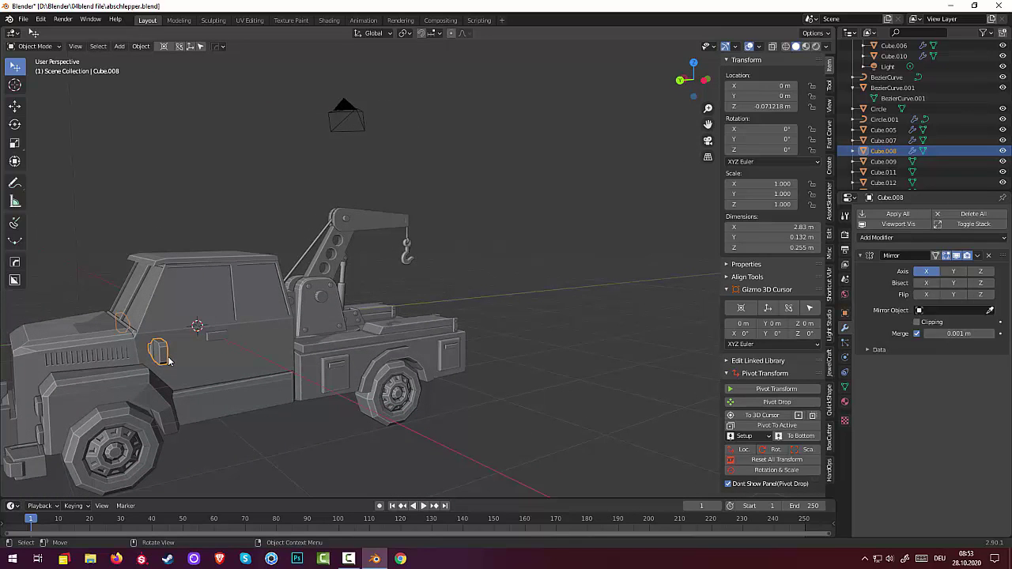
key("g")
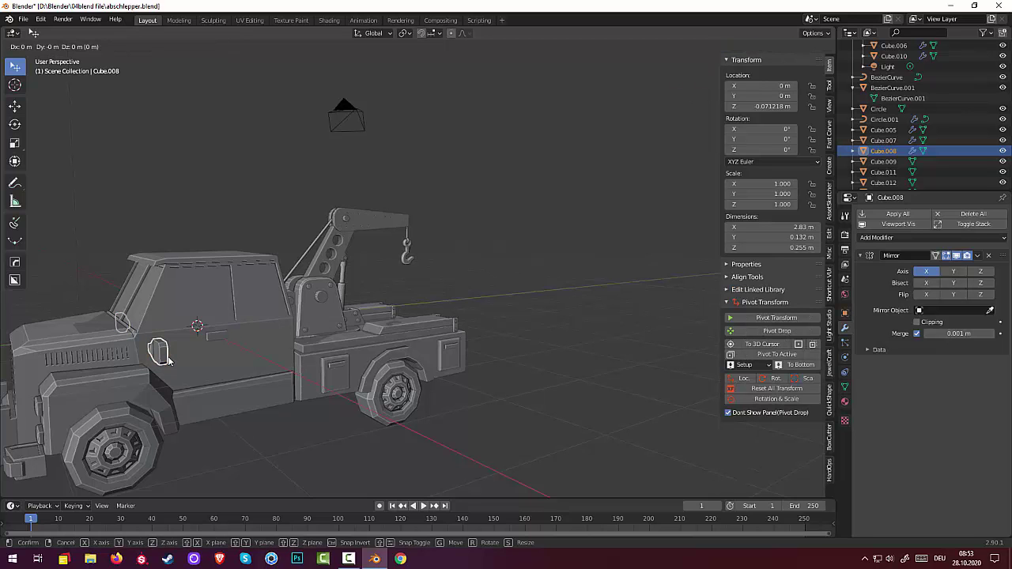
key("y")
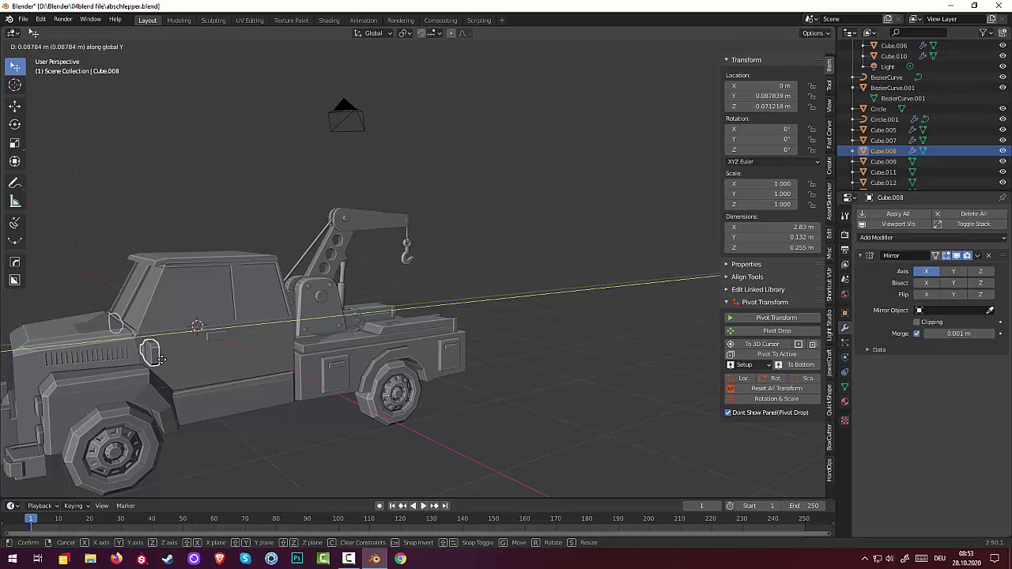
left_click(158, 356)
In Back Orthographic view, draw a three-sided rectangular bracket curve with Flexi Draw Bezier from the windshield pillar outward, down and back to the hood edge.
middle_click_drag(158, 355, 399, 378)
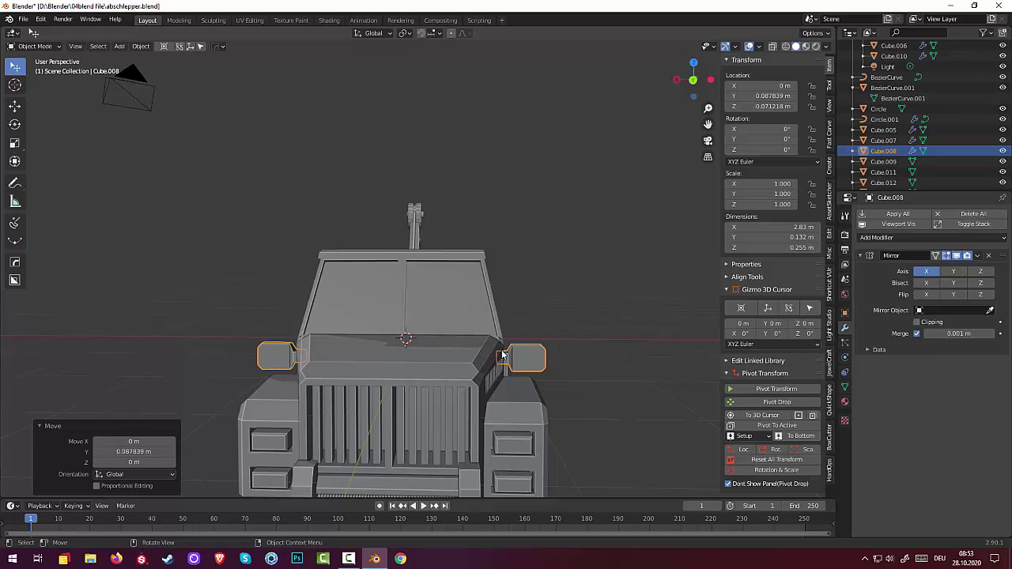
scroll(501, 355, "down", 3)
key("KP_3")
key("KP_1")
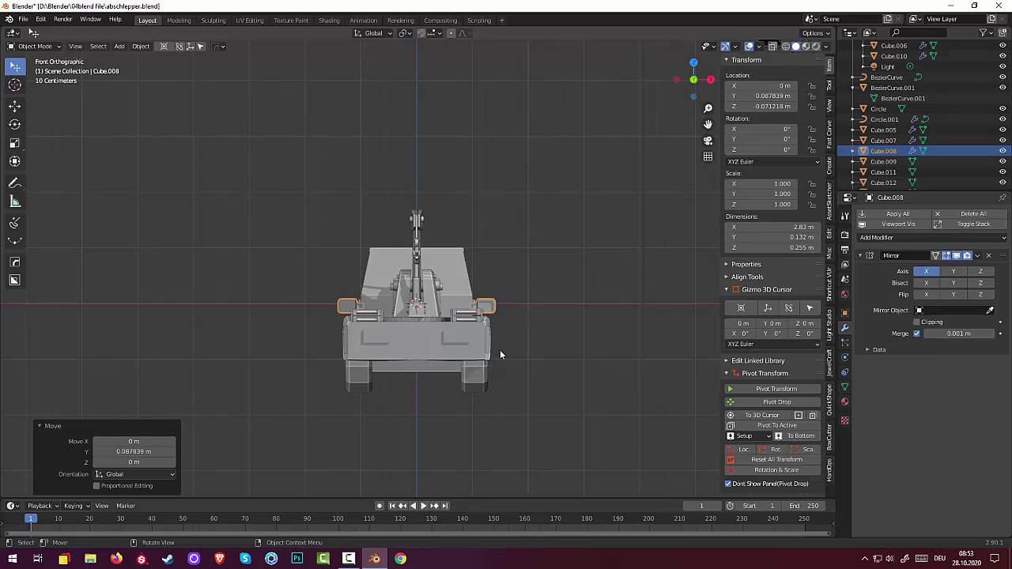
key("ctrl+KP_1")
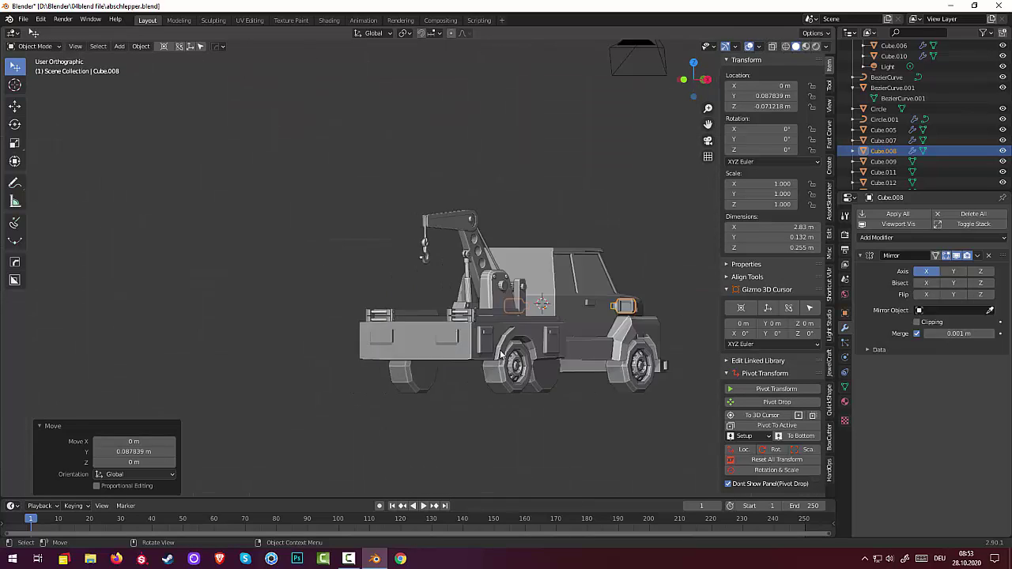
scroll(477, 314, "up", 4)
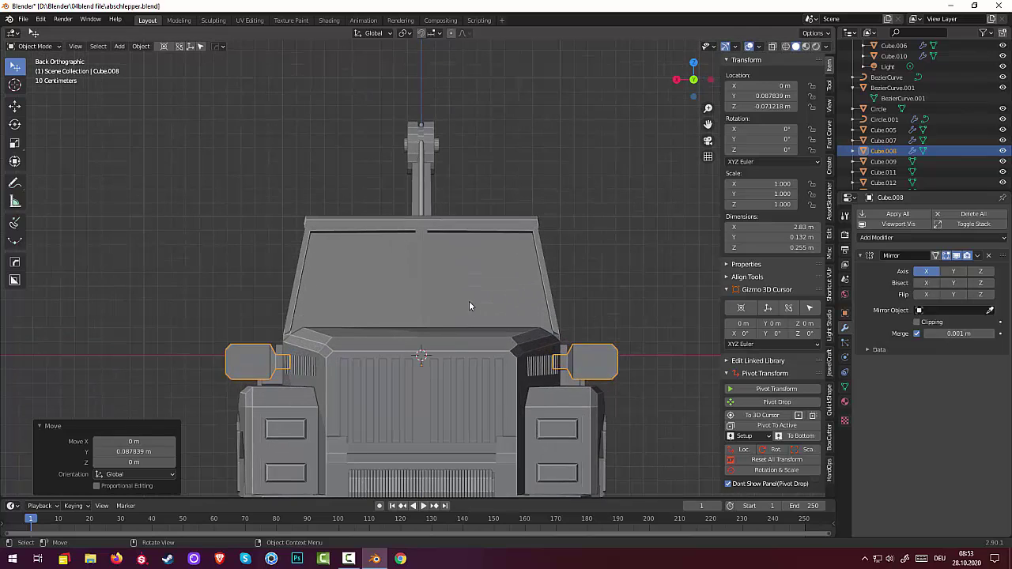
left_click(14, 222)
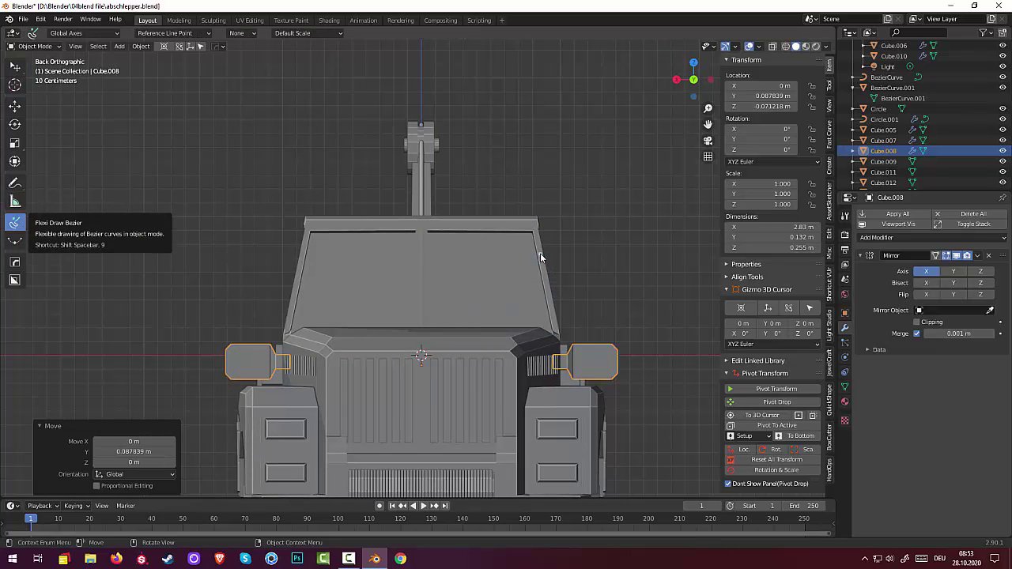
left_click_drag(541, 257, 588, 337)
left_click_drag(589, 337, 555, 337)
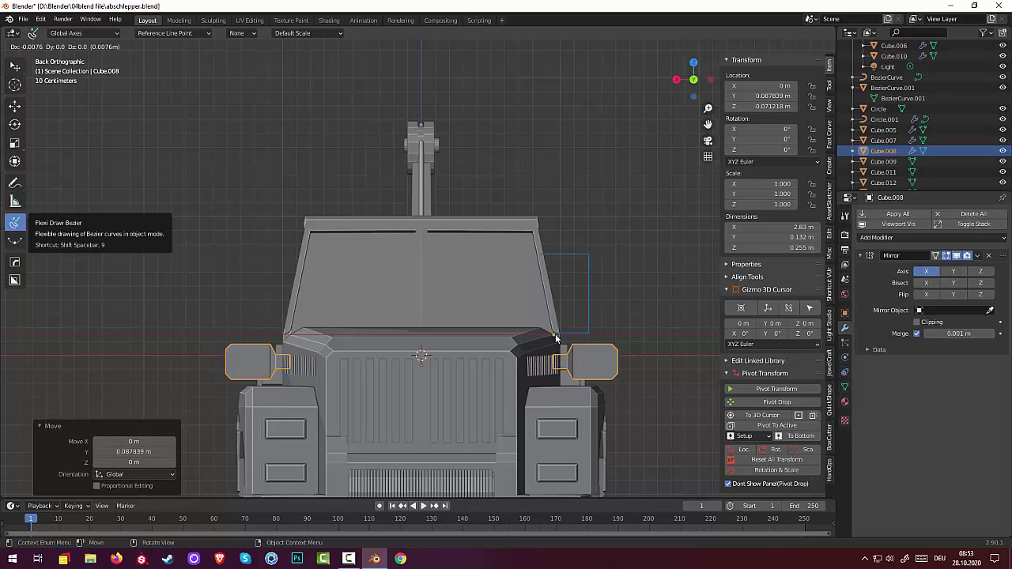
right_click(587, 360)
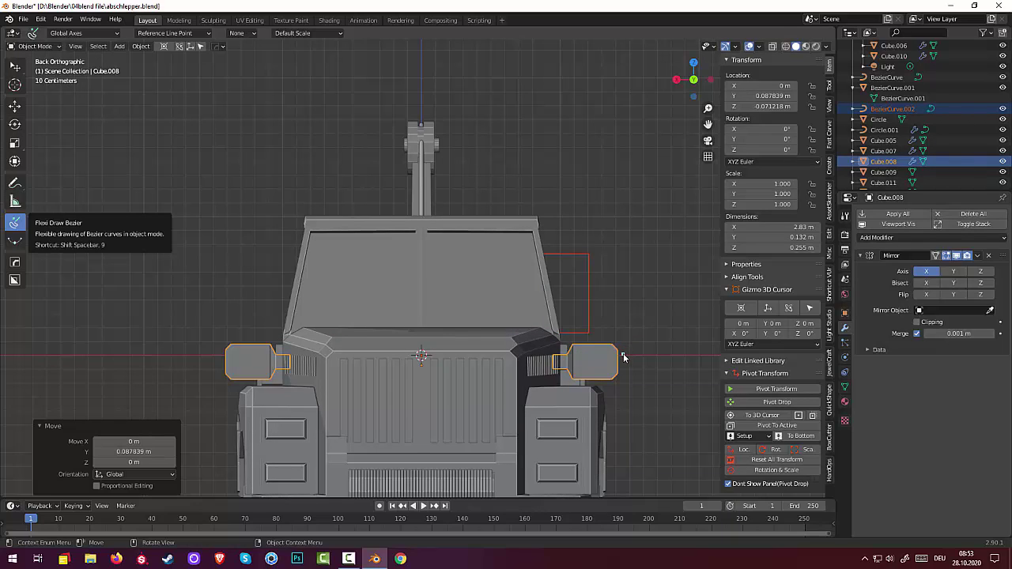
Select the bracket curve beside the windshield in Object Mode, give it a bevel depth of 0.03 m, and deselect it.
left_click(33, 47)
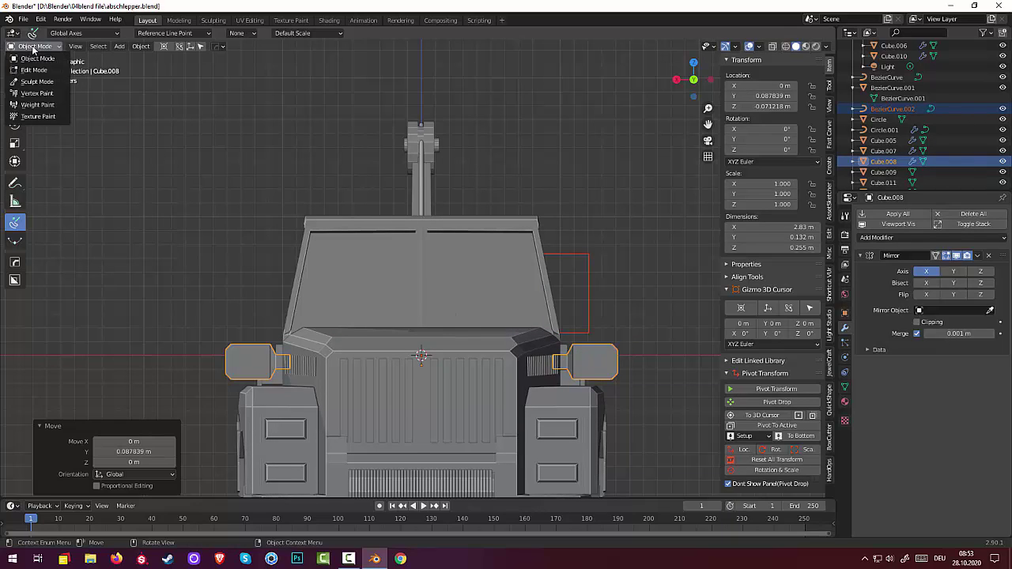
left_click(36, 58)
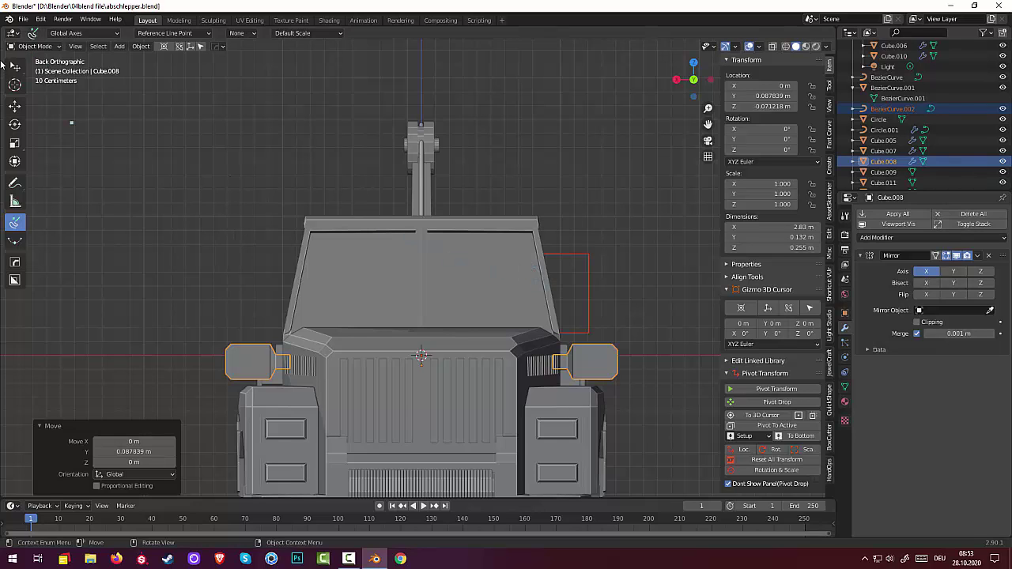
left_click_drag(15, 66, 47, 71)
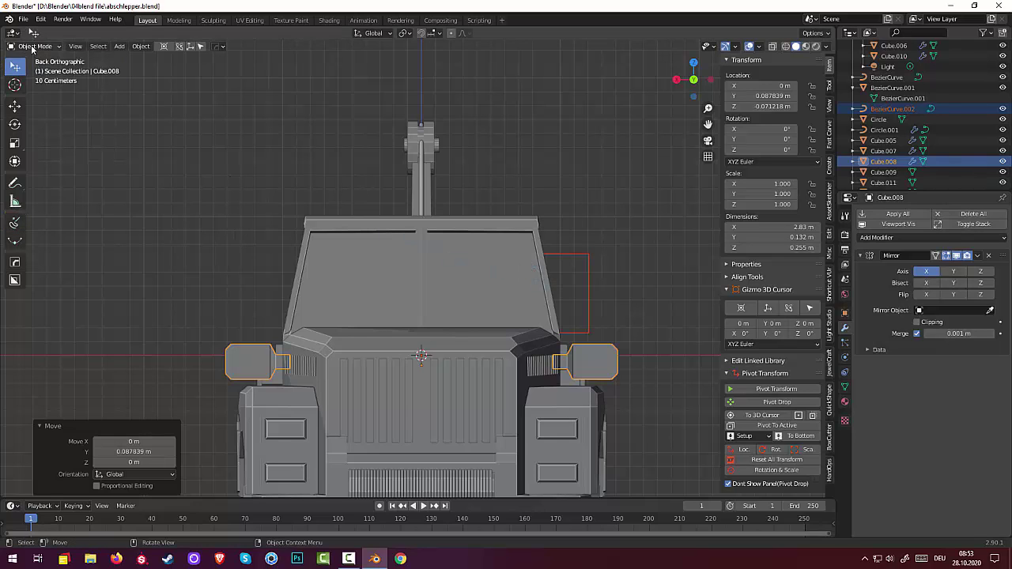
left_click(34, 47)
left_click(35, 60)
left_click(587, 298)
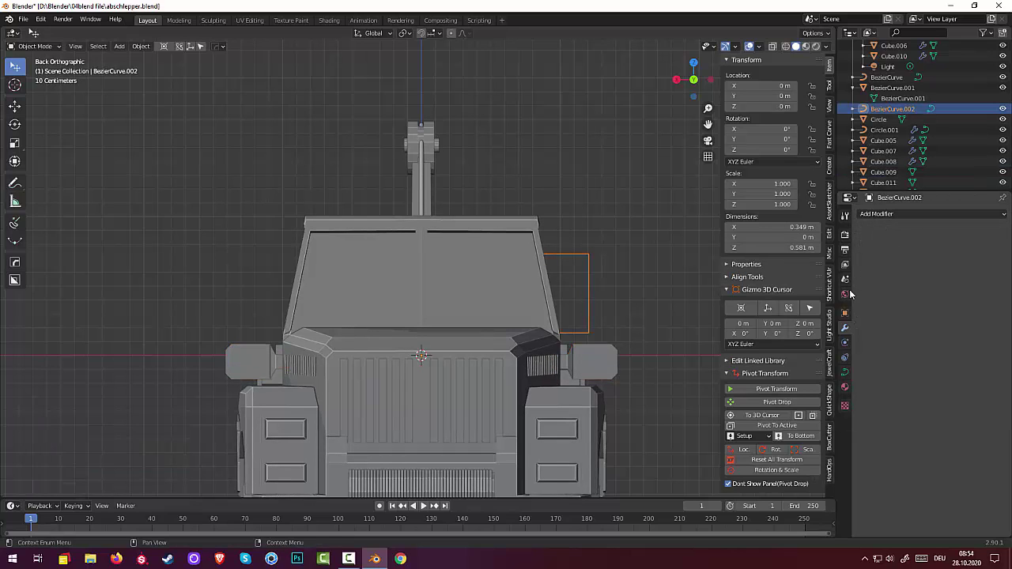
left_click(844, 372)
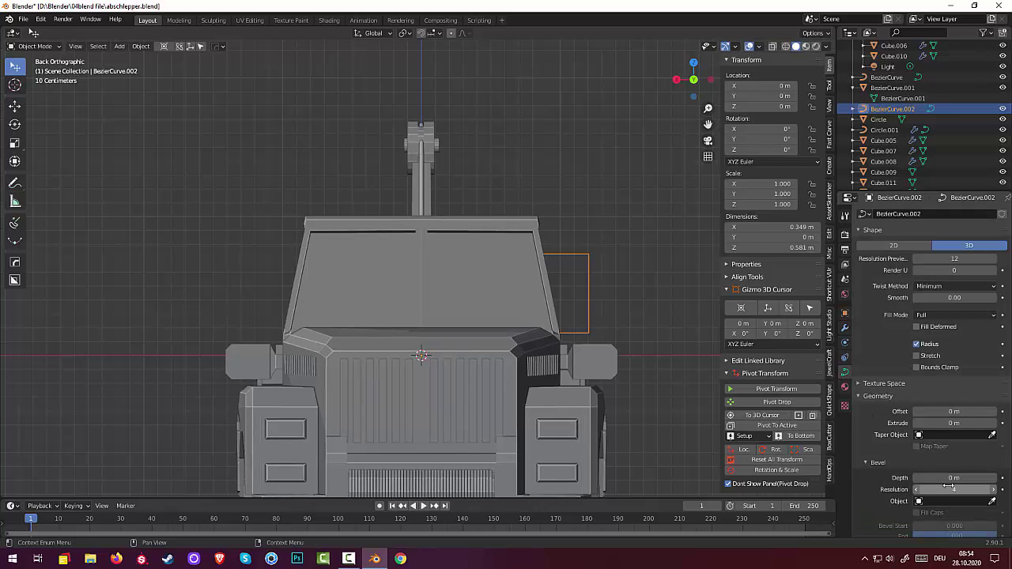
left_click_drag(943, 478, 963, 478)
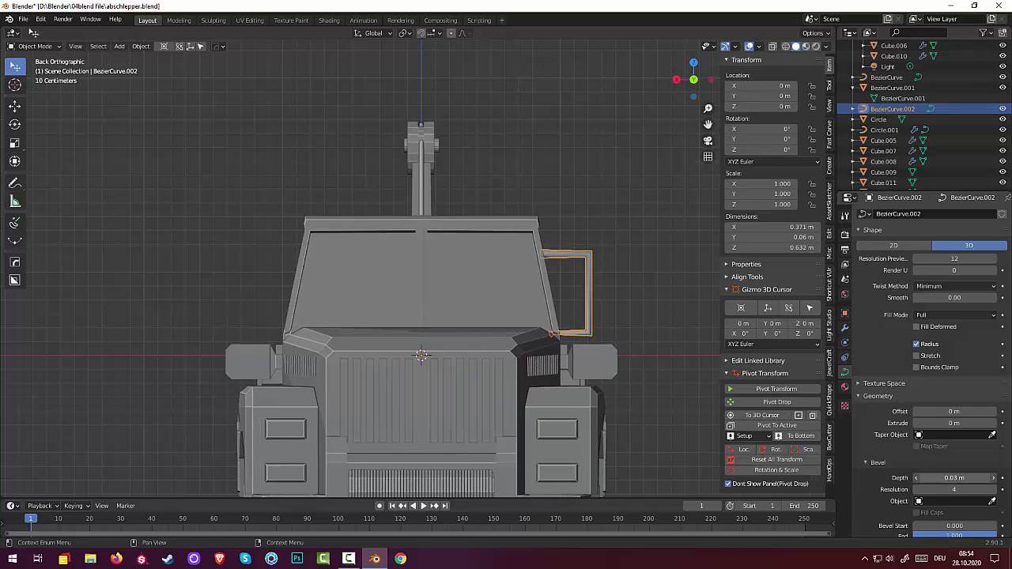
left_click(650, 411)
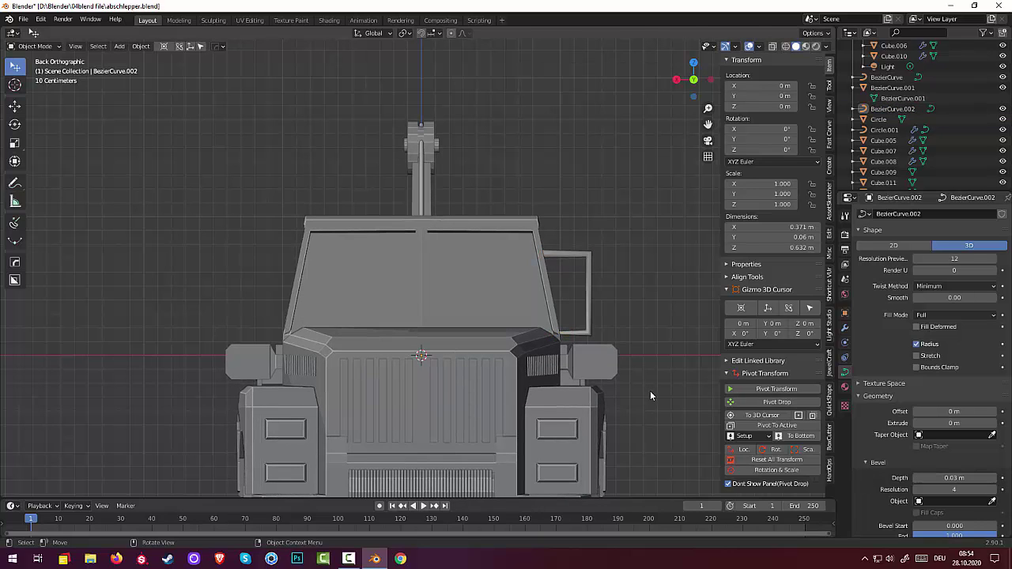
Delete the beveled bracket curve beside the cab.
middle_click_drag(650, 390, 610, 376)
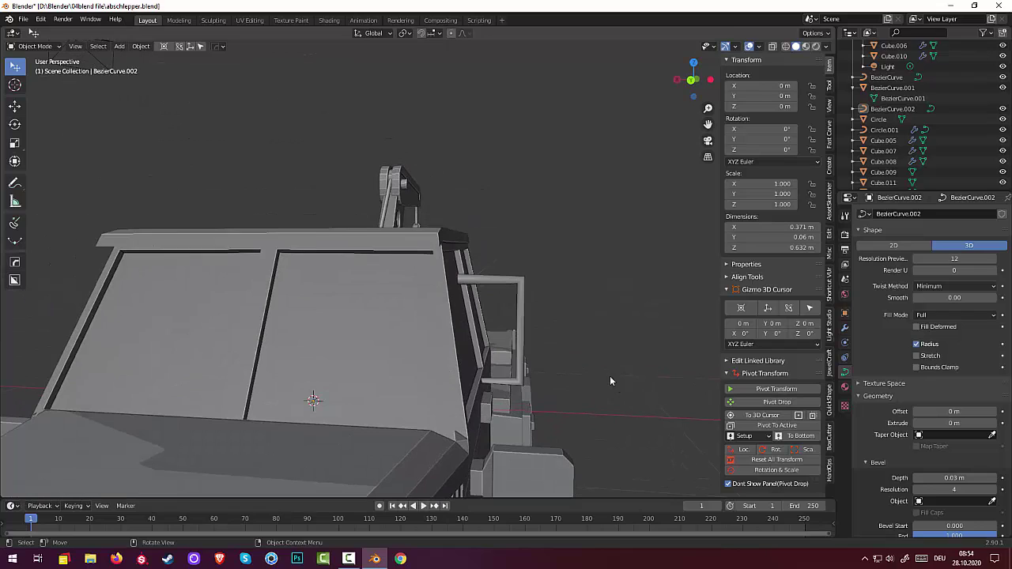
left_click(467, 281)
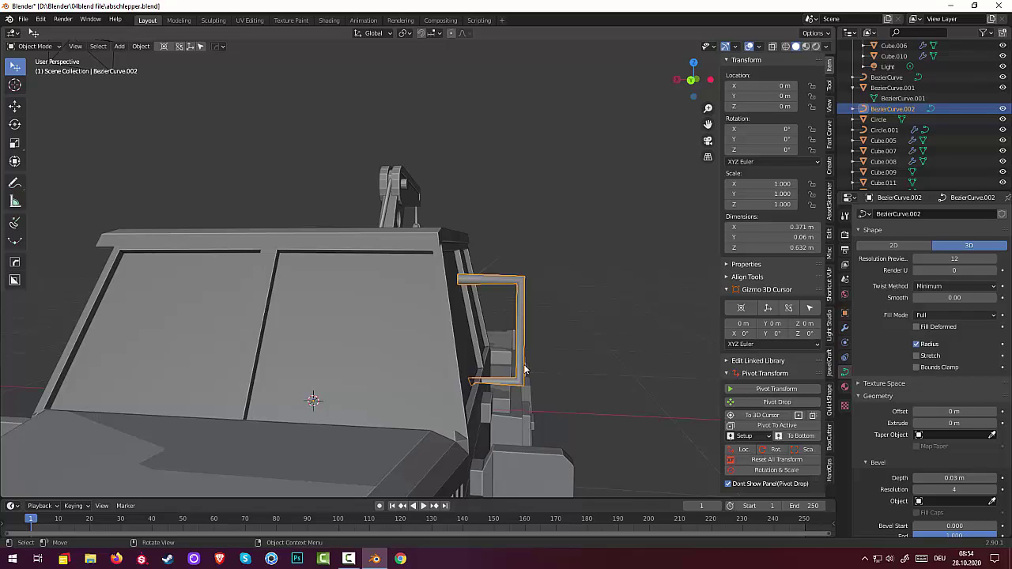
key("Delete")
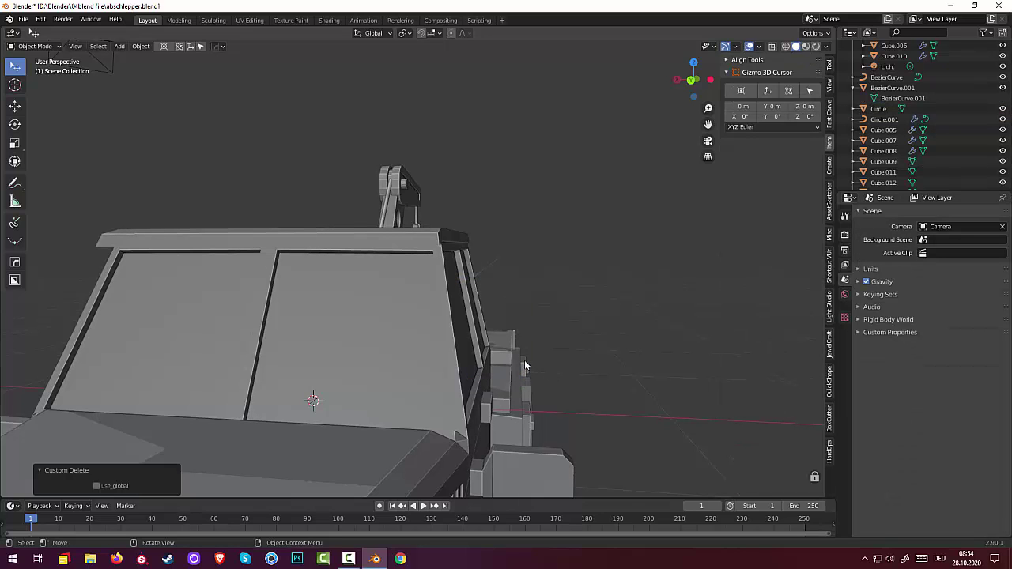
In Back Orthographic view, add a cylinder with 8 vertices, a 0.02 m radius and a 0.63 m depth.
key("Home")
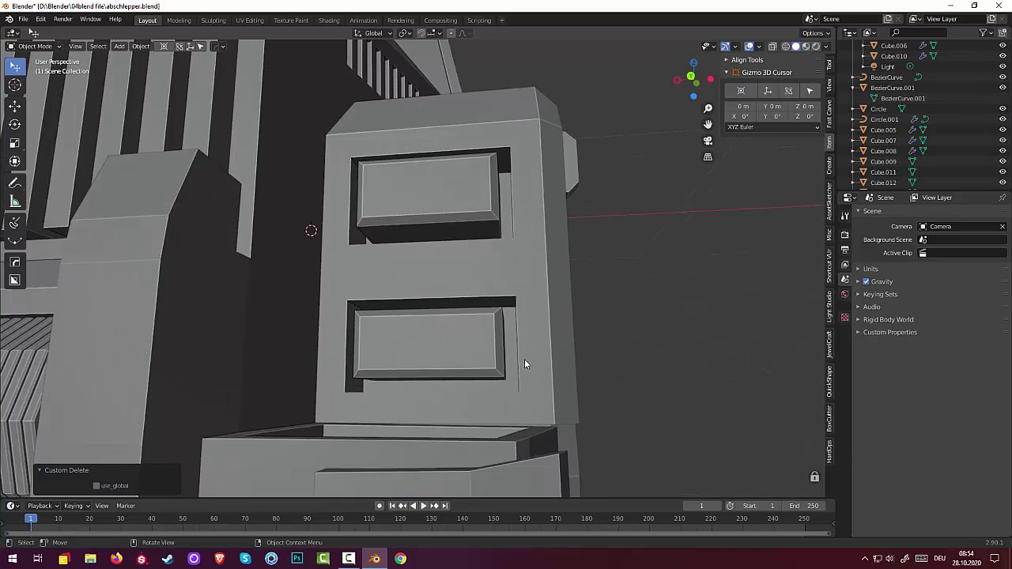
key("KP_1")
key("KP_3")
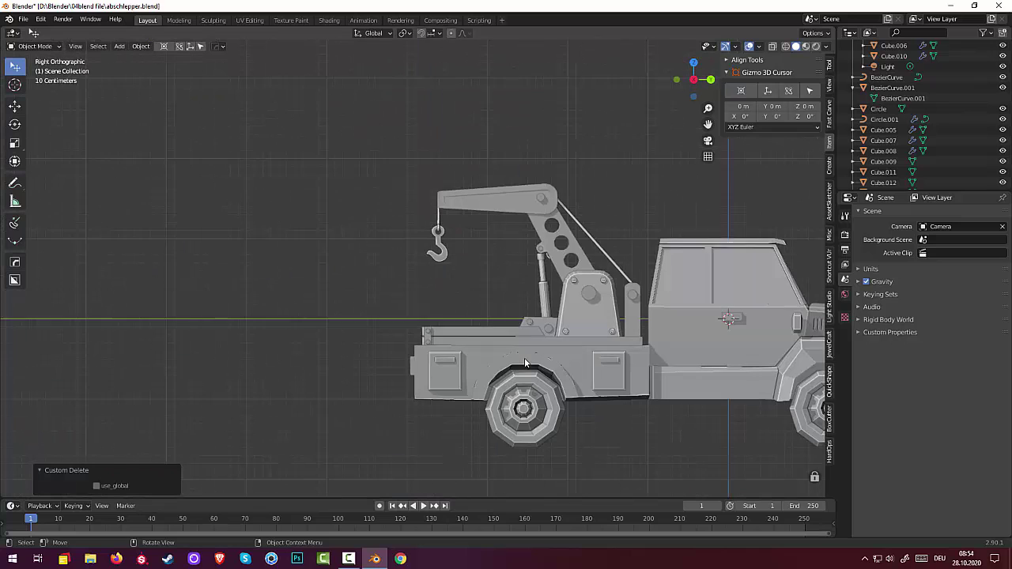
key("ctrl+KP_3")
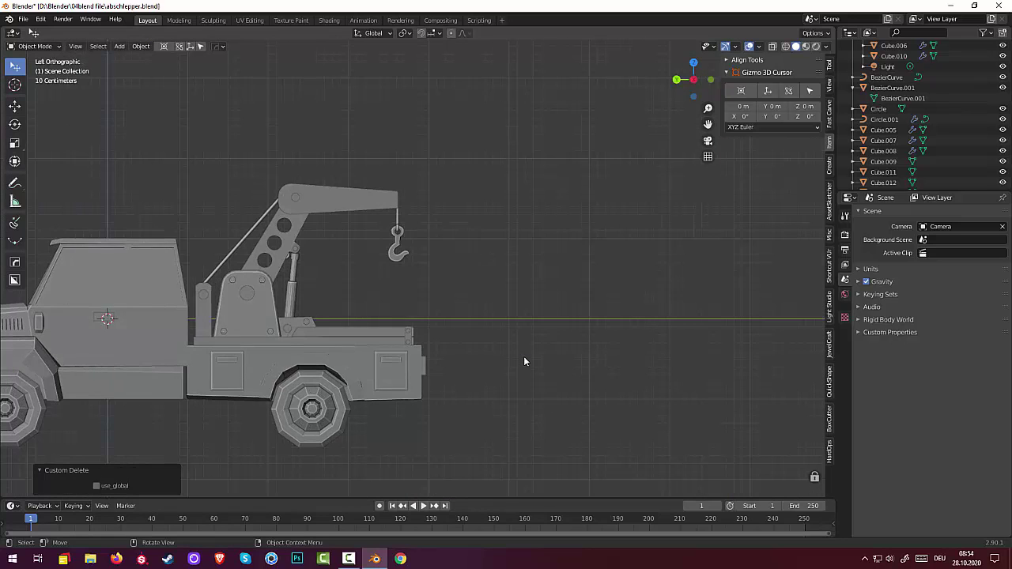
key("KP_1")
key("ctrl+KP_1")
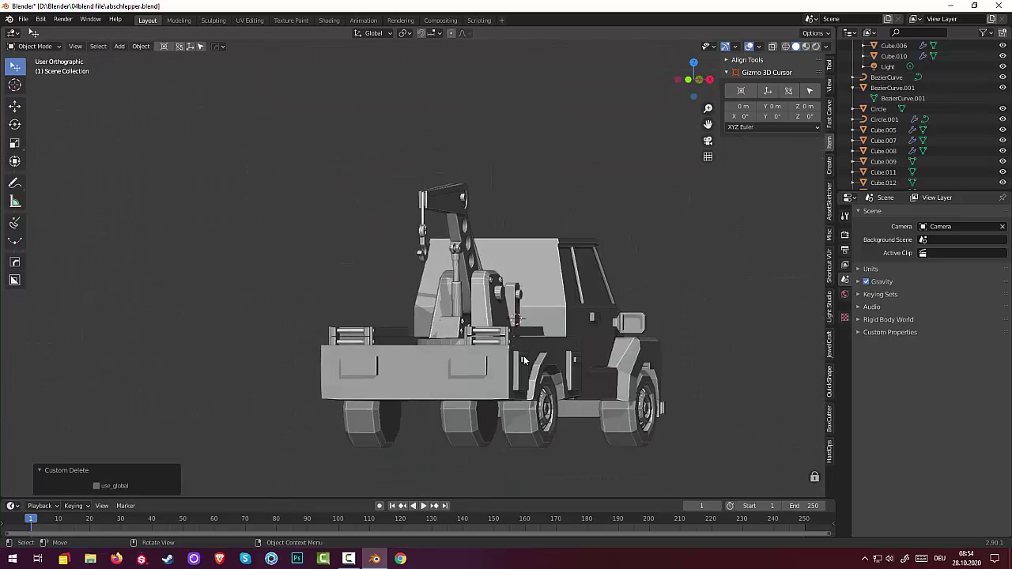
scroll(501, 299, "up", 4)
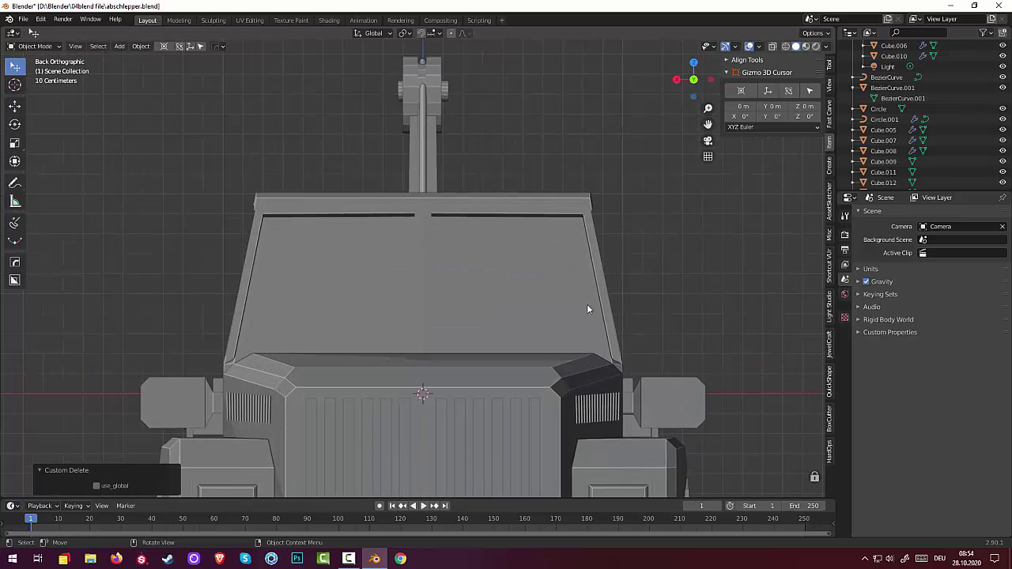
middle_click_drag(612, 294, 377, 269, "shift")
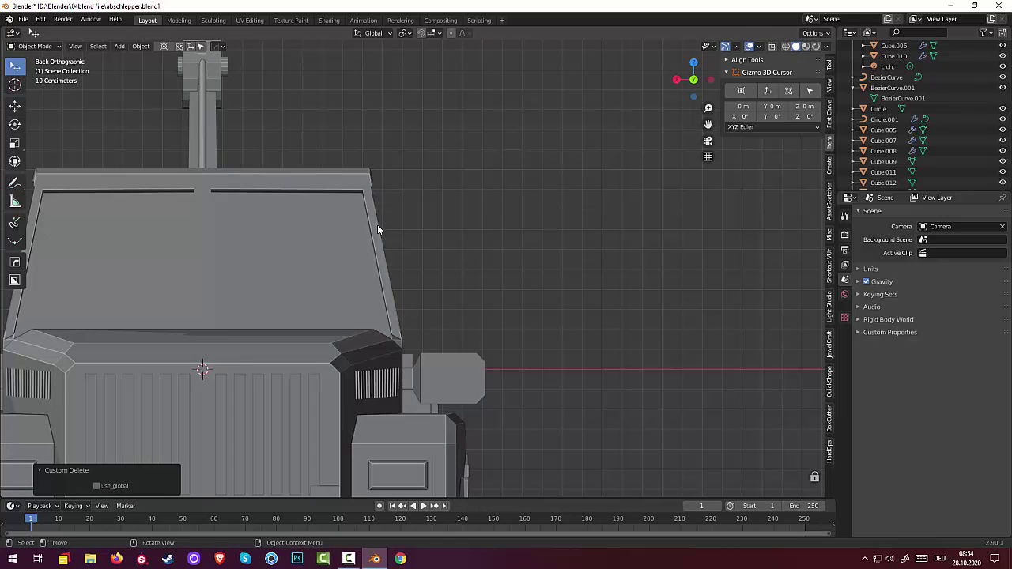
key("shift+a")
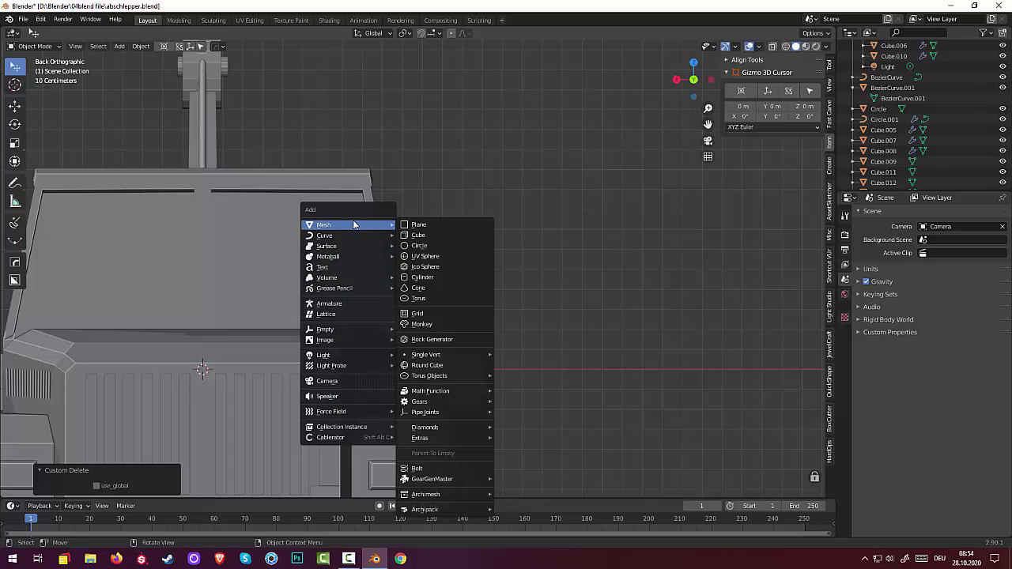
left_click(441, 278)
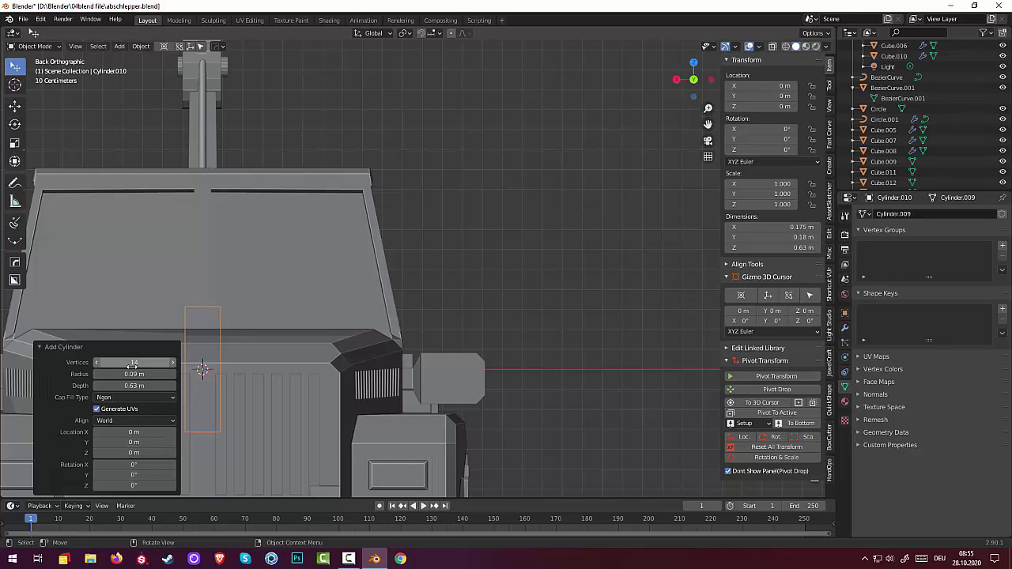
left_click_drag(133, 364, 99, 374)
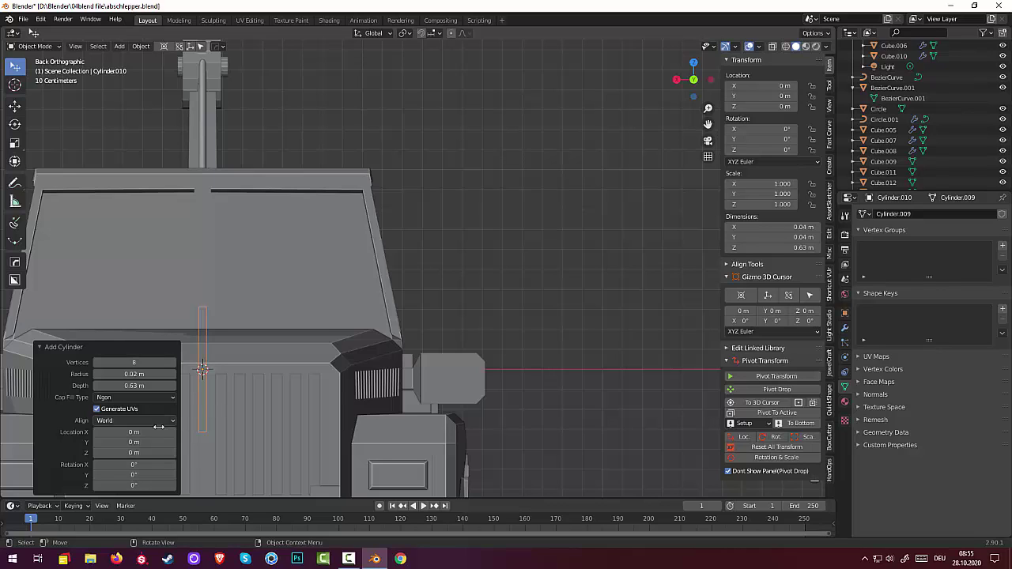
Place the new cylinder upright beside the windshield pillar at location X -1.19 m and Z 0.46 m.
left_click(135, 433)
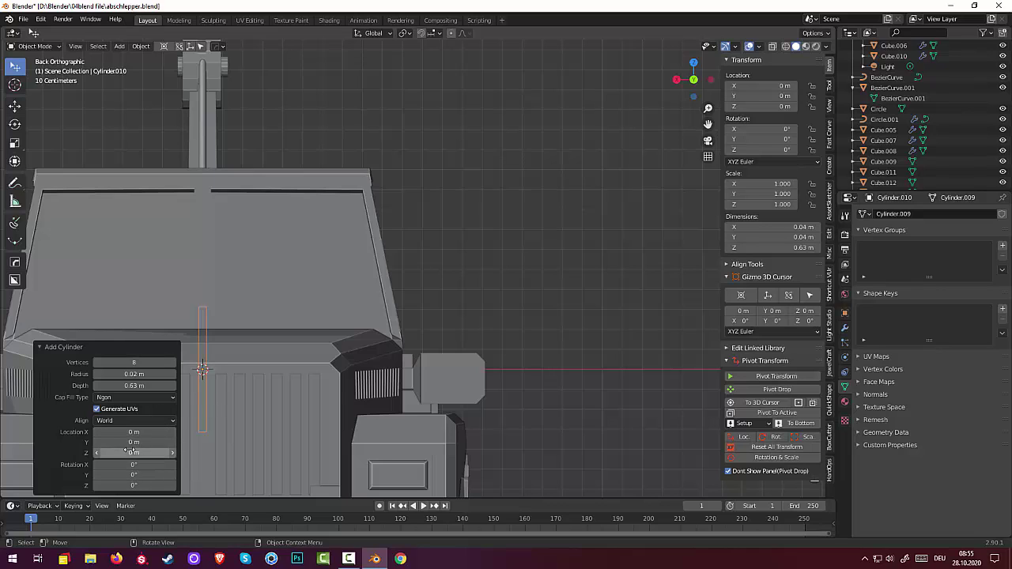
type("0.03")
key("Return")
left_click_drag(135, 432, 79, 431)
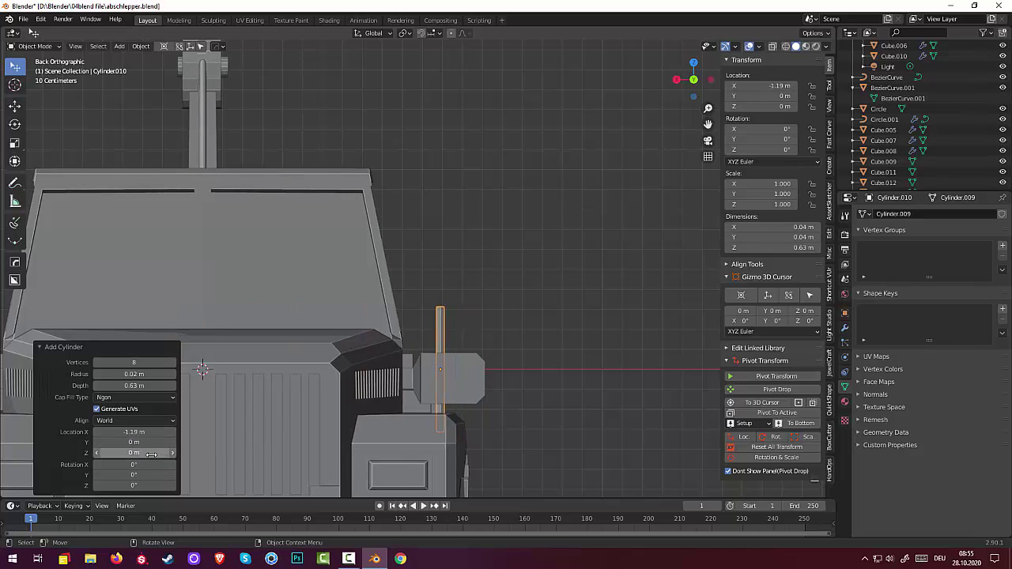
left_click_drag(148, 454, 175, 454)
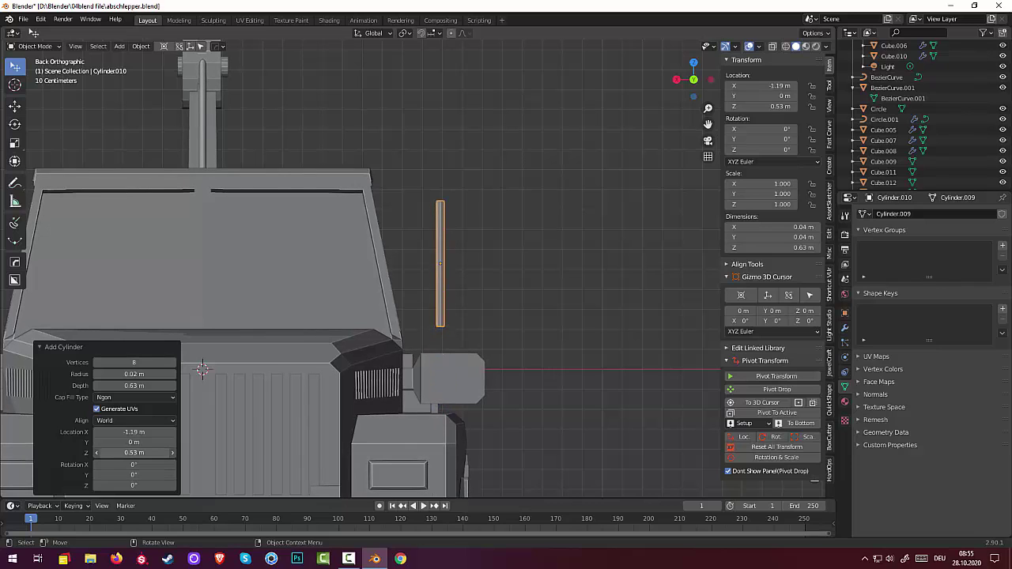
left_click_drag(175, 454, 150, 455)
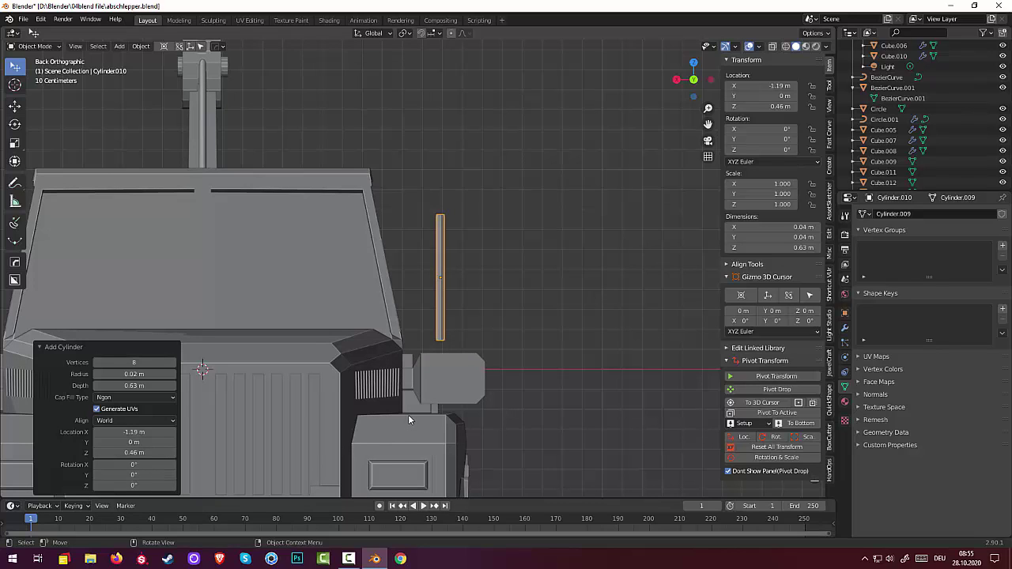
In Edit Mode, separate the thin cylinder's selected mesh into its own object.
mouse_move(469, 318)
middle_mouse_down()
mouse_move(445, 355)
mouse_move(290, 342)
mouse_move(501, 307)
mouse_move(486, 314)
middle_mouse_up()
key("KP_Decimal")
scroll(487, 322, "down", 3)
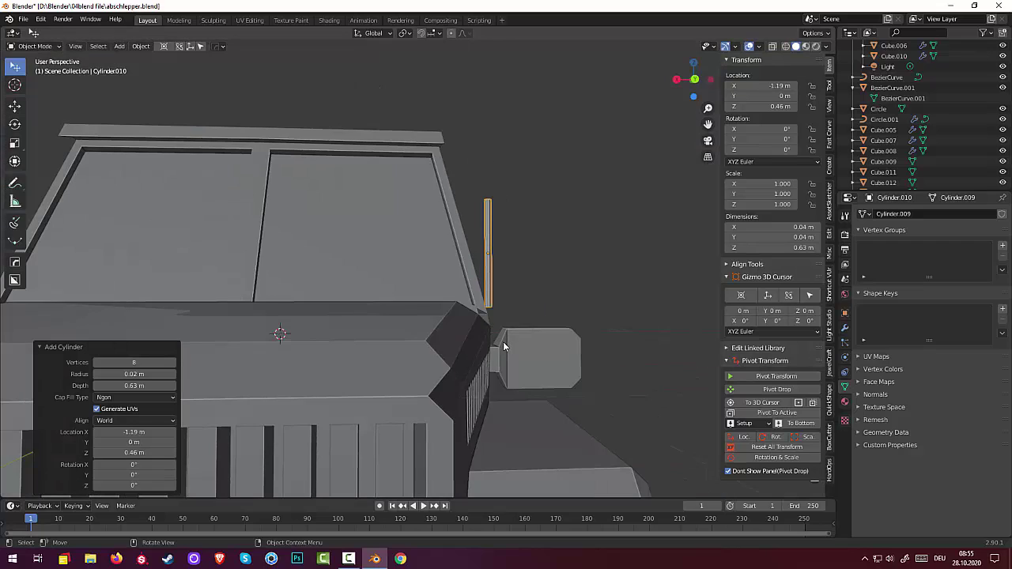
left_click(487, 274)
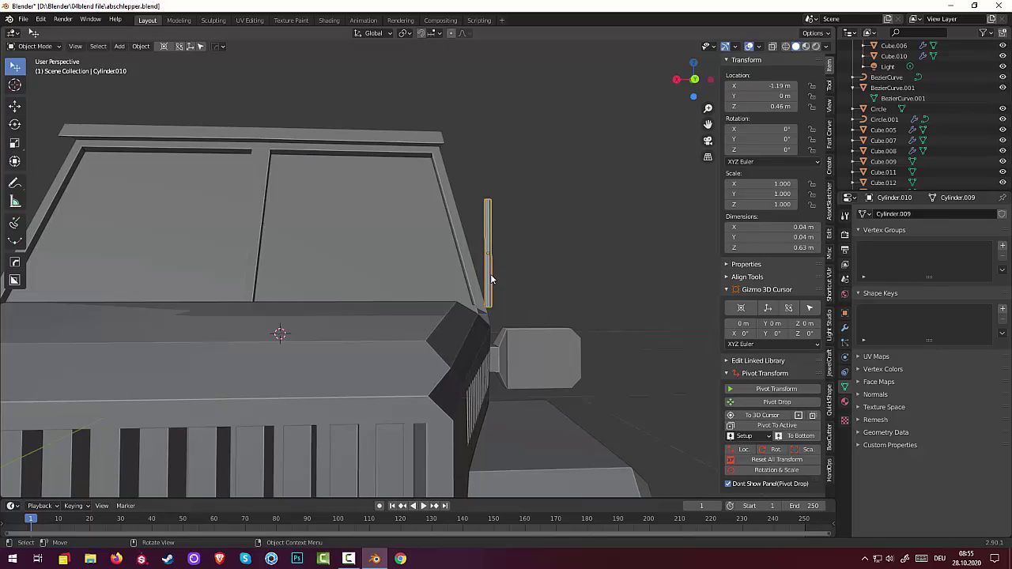
left_click(33, 46)
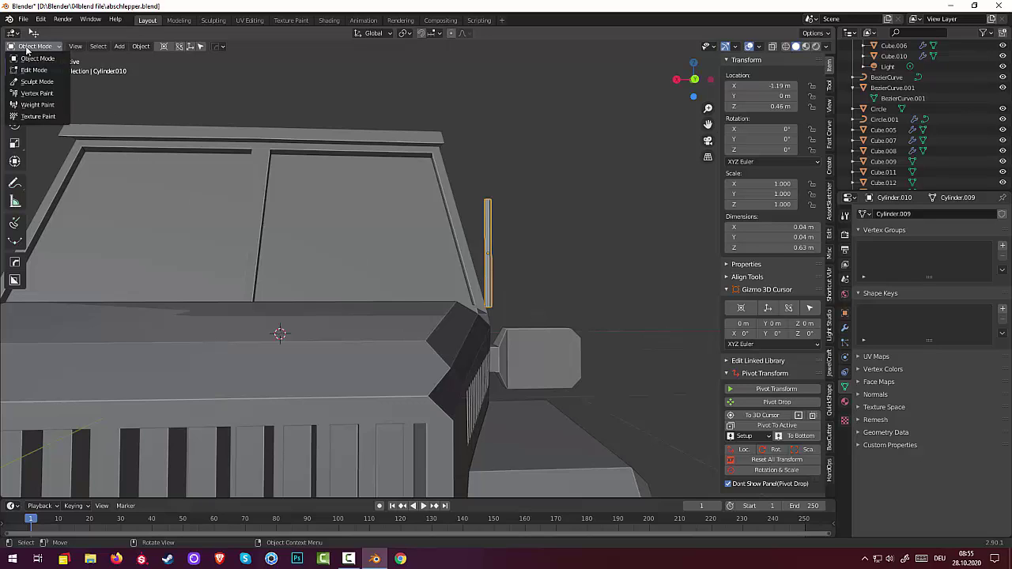
left_click(32, 67)
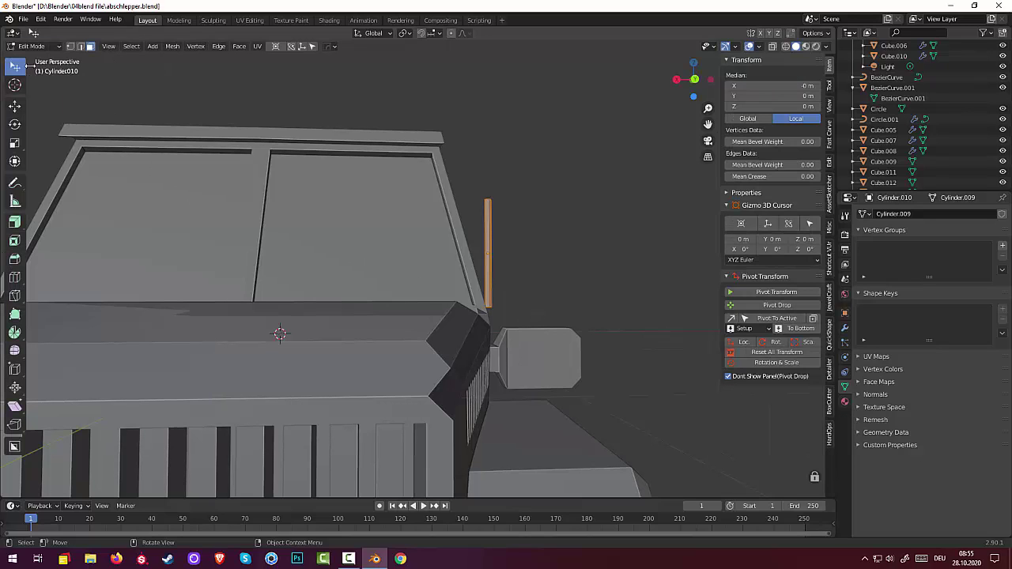
key("p")
left_click(428, 197)
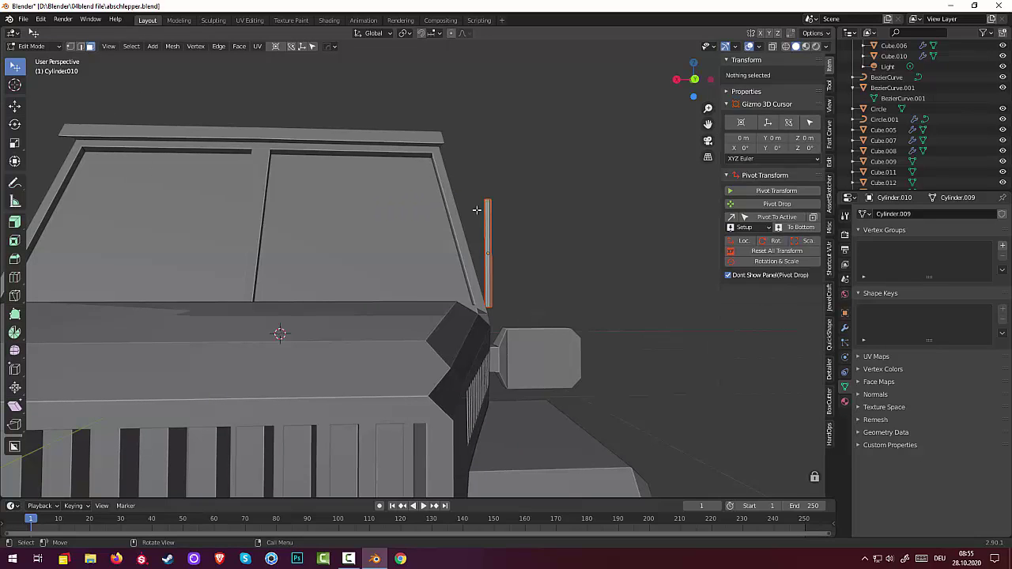
Return to Object Mode and make the separated cylinder the active object.
middle_click_drag(427, 197, 320, 216)
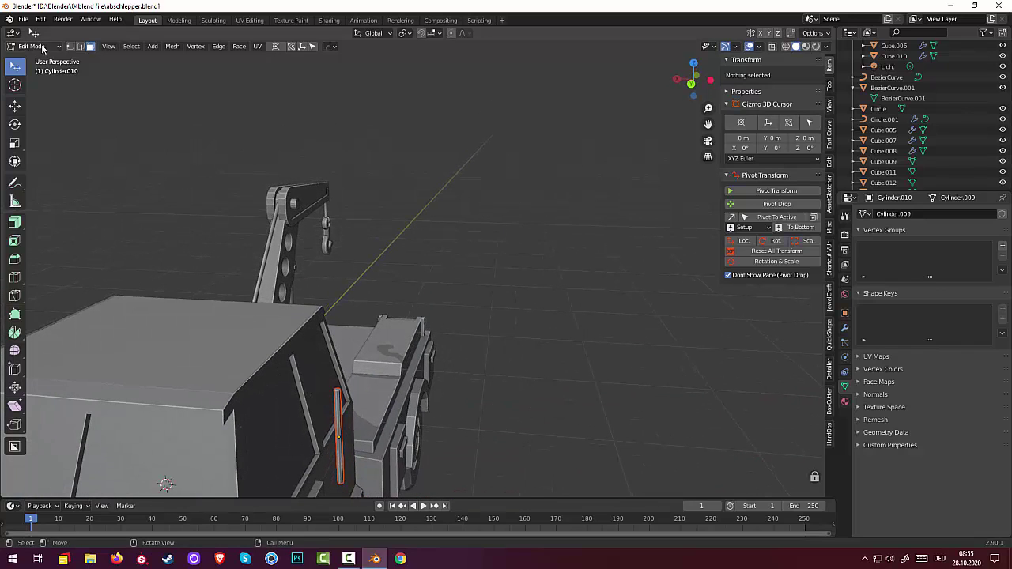
left_click(45, 48)
left_click(50, 48)
left_click(50, 48)
key("Tab")
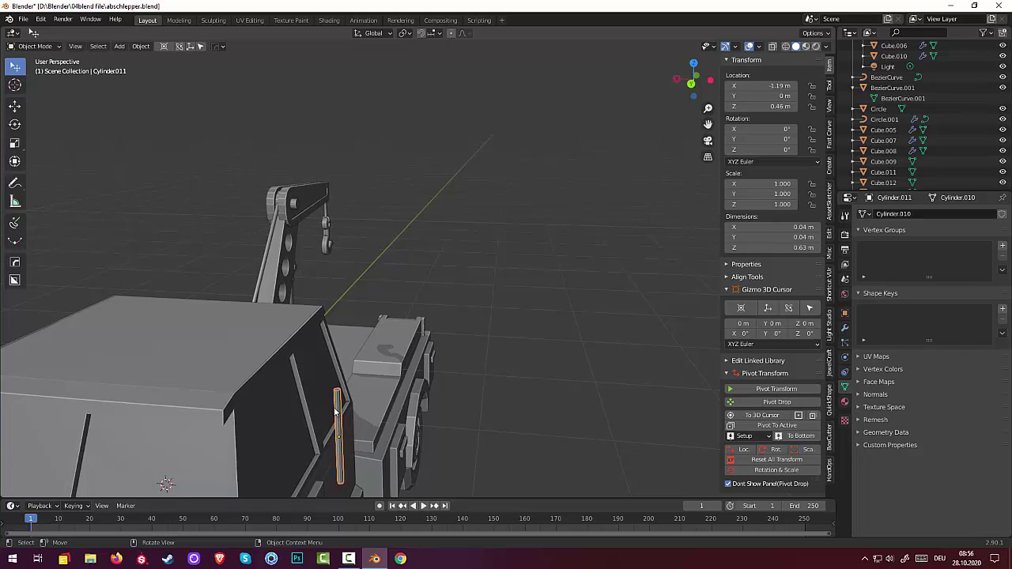
In Edit Mode, select the separated cylinder's top end face and extrude it upward in Back Orthographic view.
key("Tab")
left_click(336, 412)
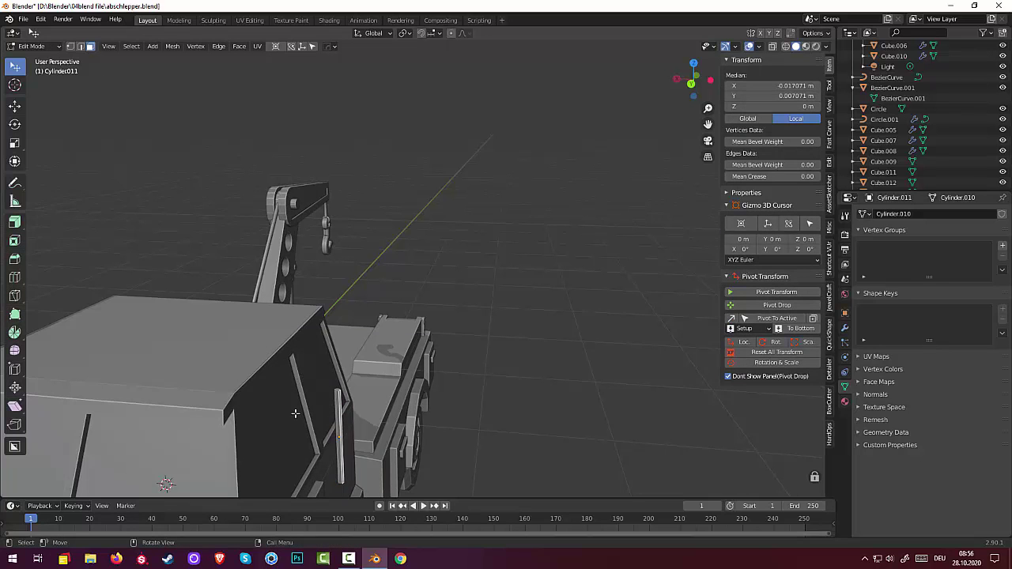
middle_click_drag(296, 414, 417, 316)
scroll(316, 469, "up", 2)
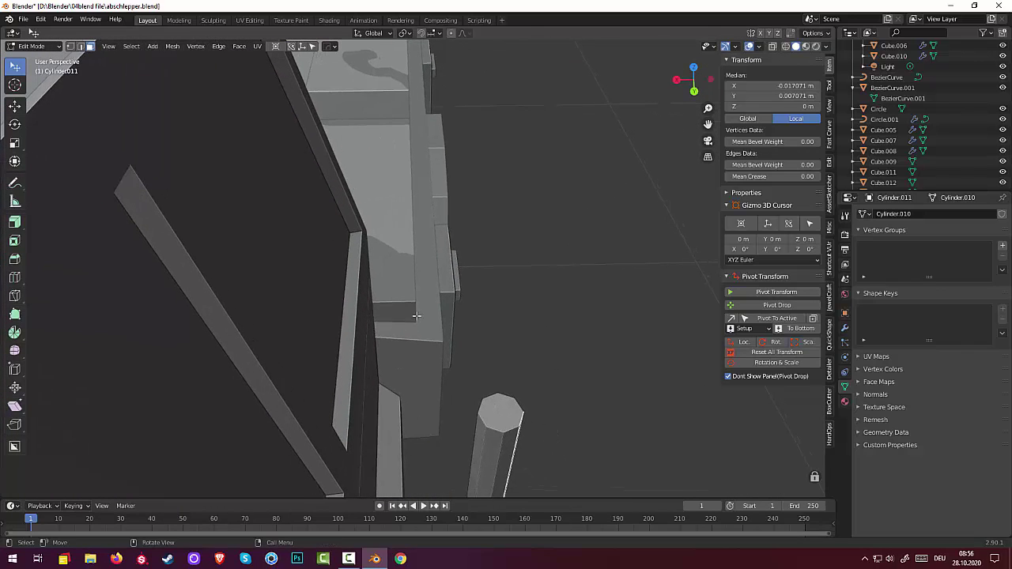
left_click(507, 412)
key("KP_Decimal")
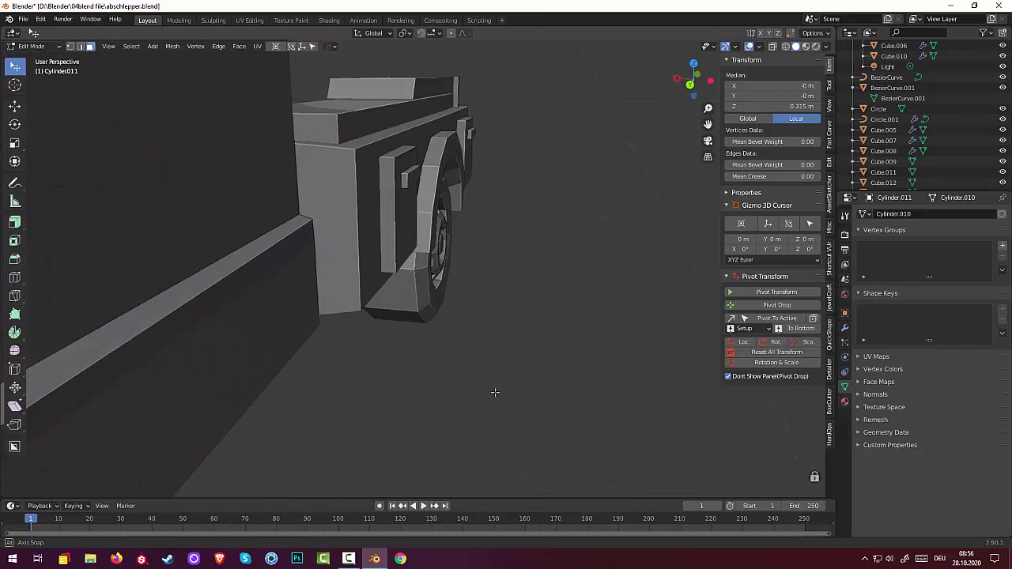
key("KP_3")
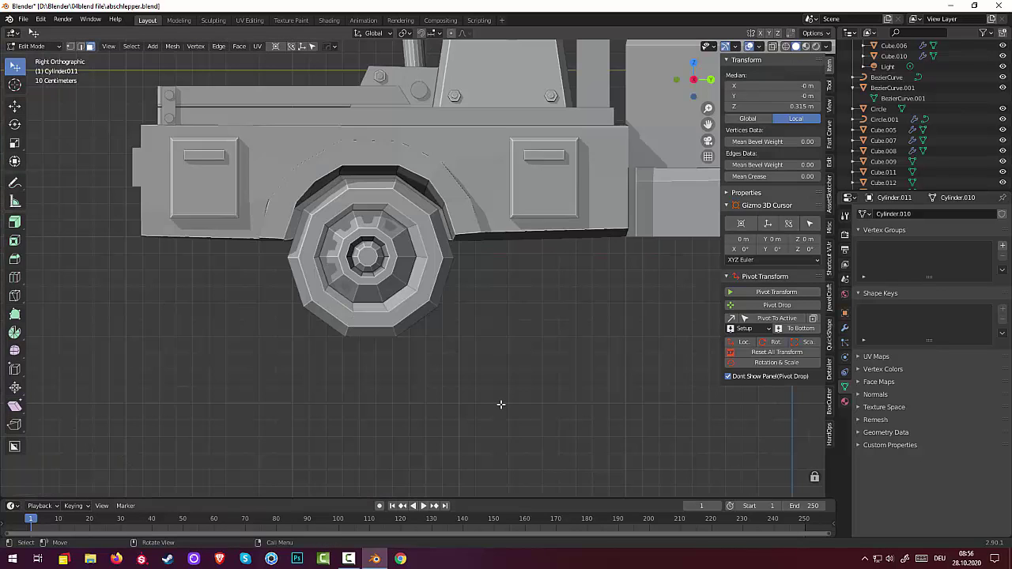
key("KP_1")
key("KP_3")
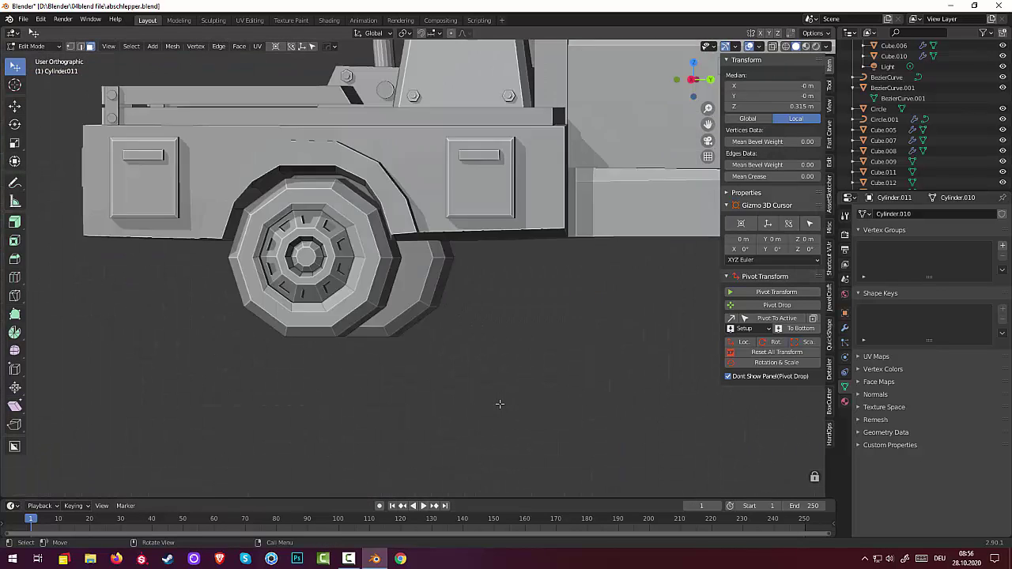
key("ctrl+KP_1")
middle_click_drag(411, 154, 444, 402, "shift")
scroll(430, 372, "up", 3)
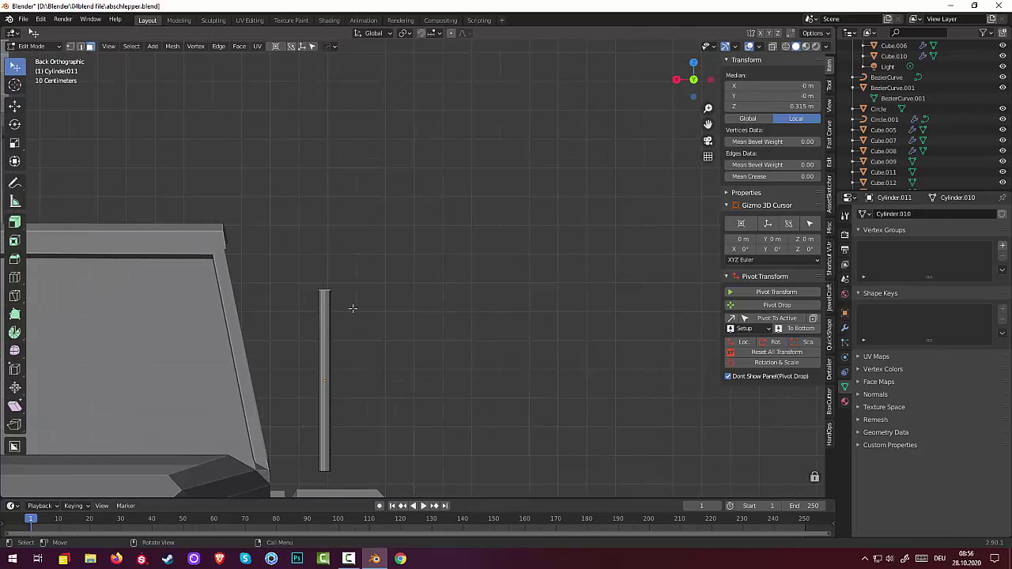
key("e")
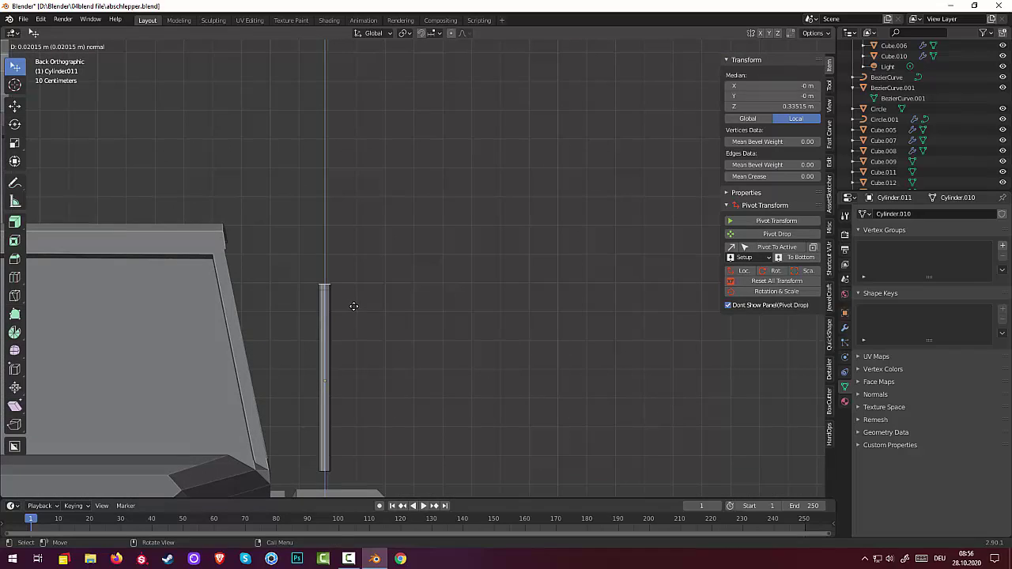
right_click(354, 306)
key("r")
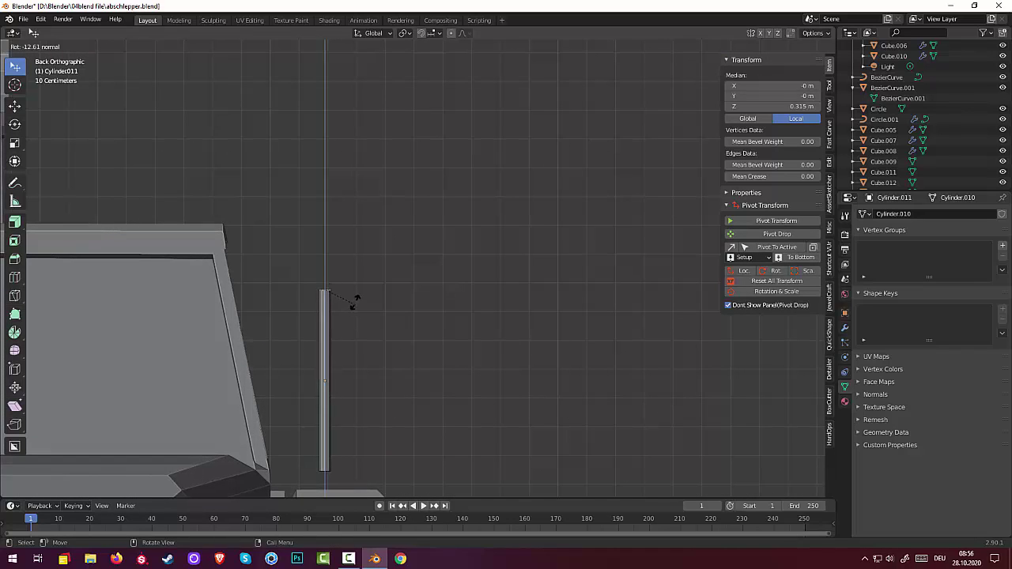
right_click(414, 311)
Extrude the upright pipe's top face about 0.015 m upward, tilt it -20.6° in the back view and scale it to 1.019.
scroll(379, 323, "up", 3)
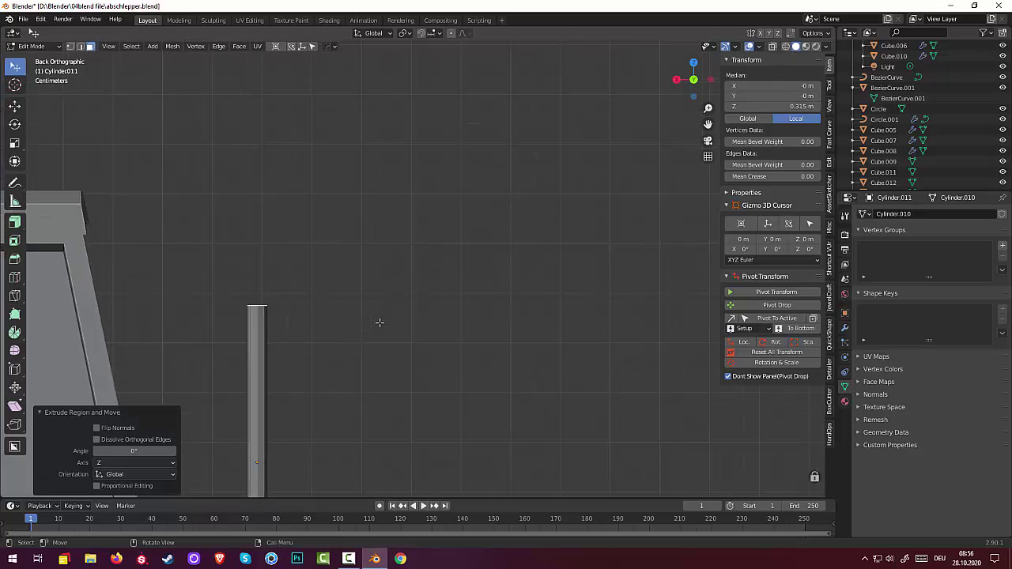
key("e")
left_click(324, 318)
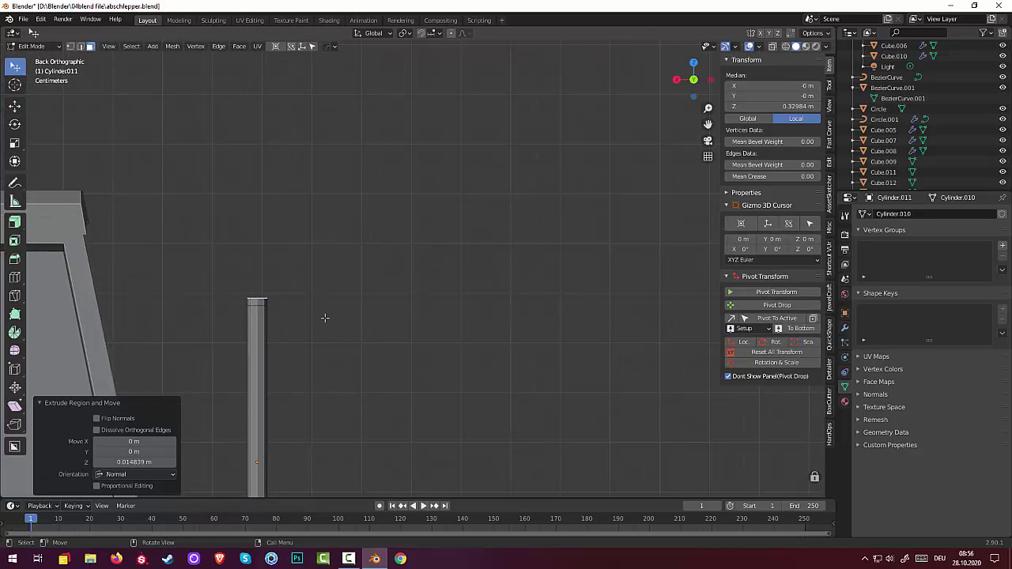
key("r")
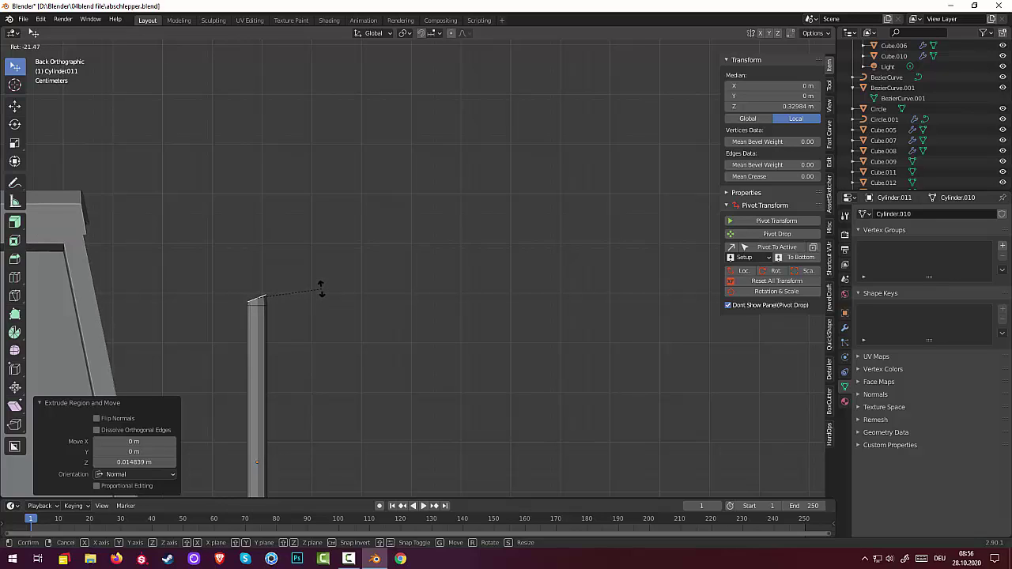
left_click(321, 291)
key("s")
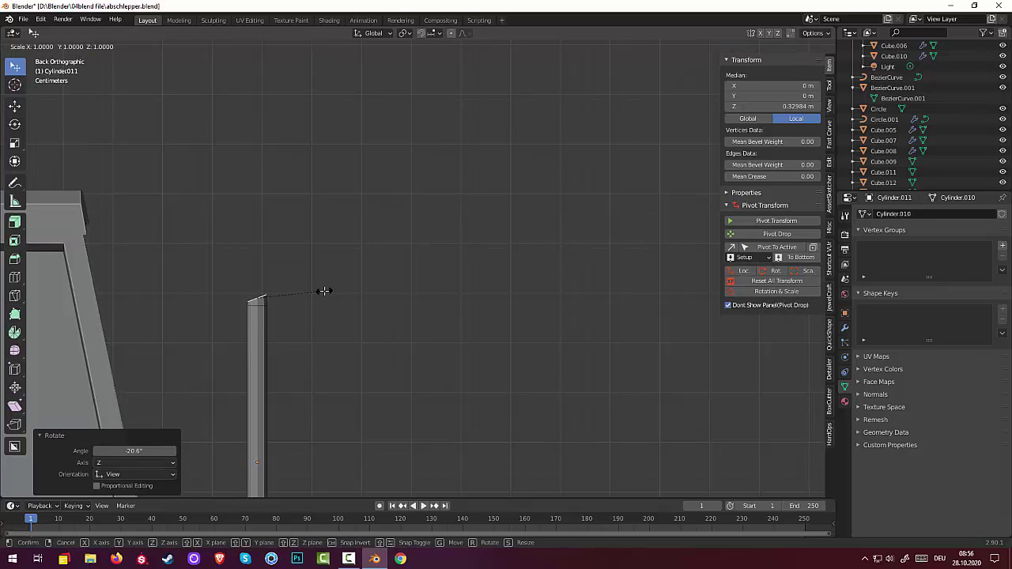
left_click(325, 289)
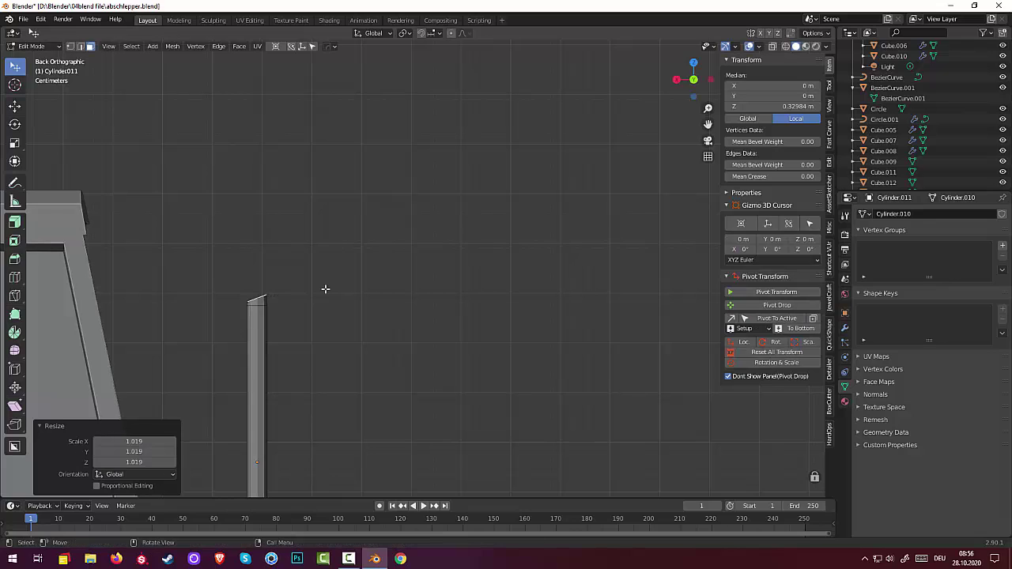
Extrude the pipe's tilted end face about 0.016 m along its normal and deselect it.
key("e")
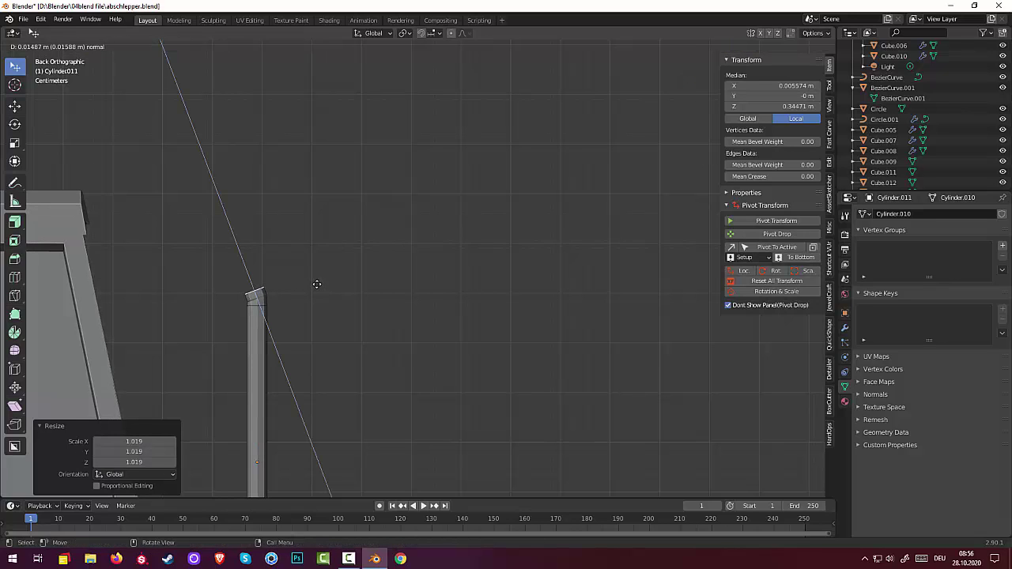
left_click(317, 284)
left_click(323, 288)
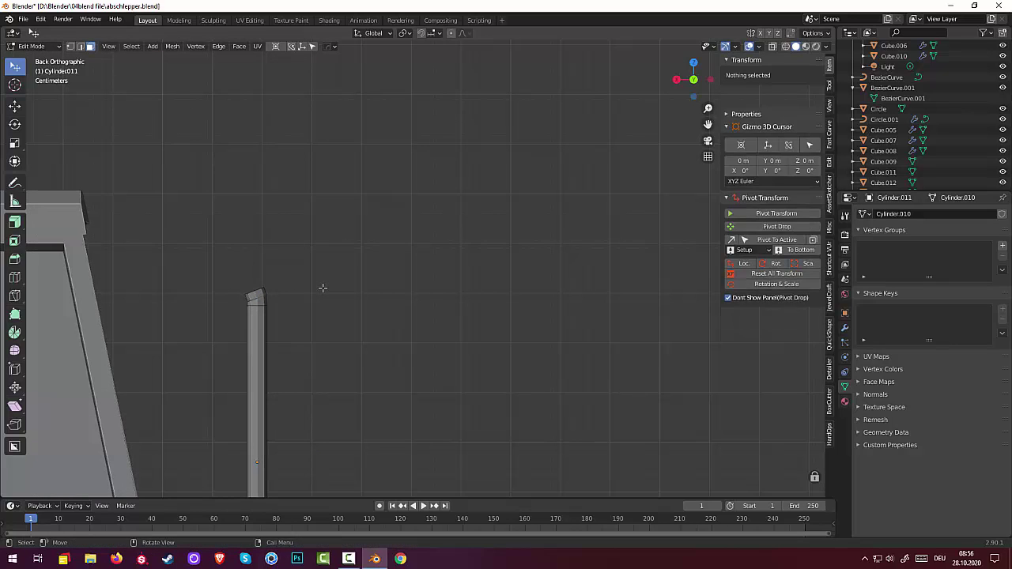
Examine the upright pipe's placement beside the truck cab from several sides and from above.
middle_click_drag(260, 292, 303, 327)
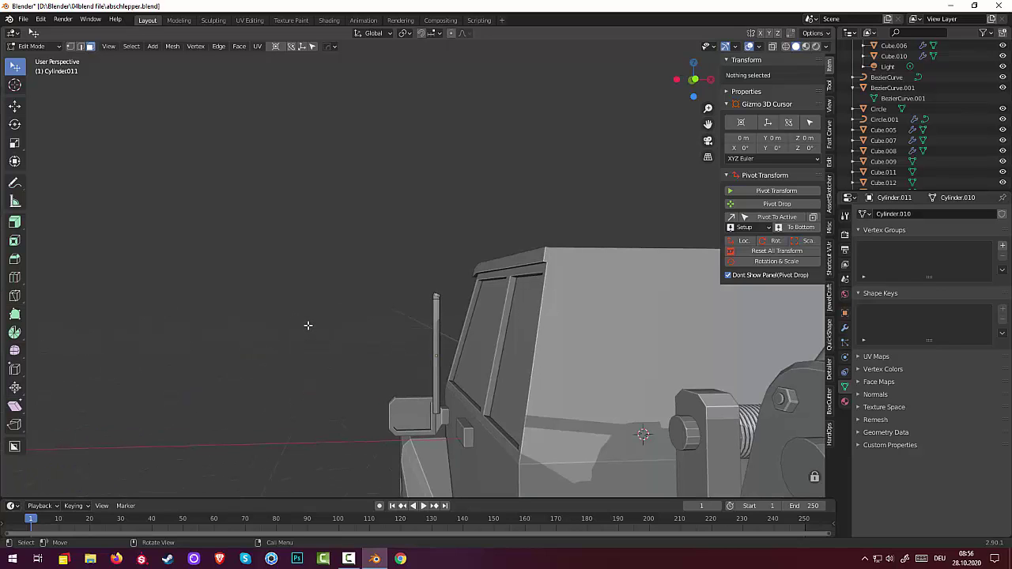
key("KP_3")
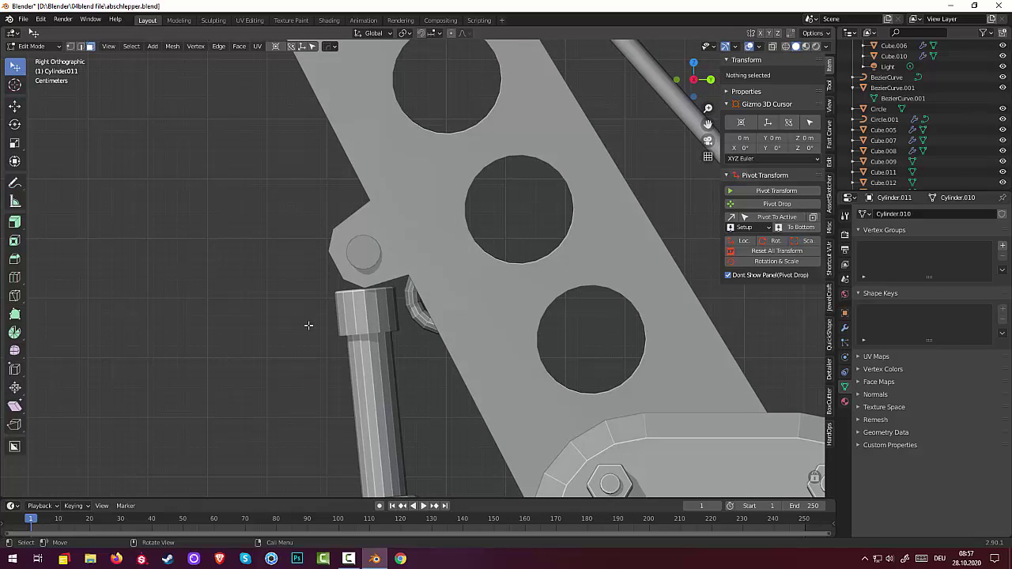
key("ctrl+KP_3")
scroll(306, 327, "down", 4)
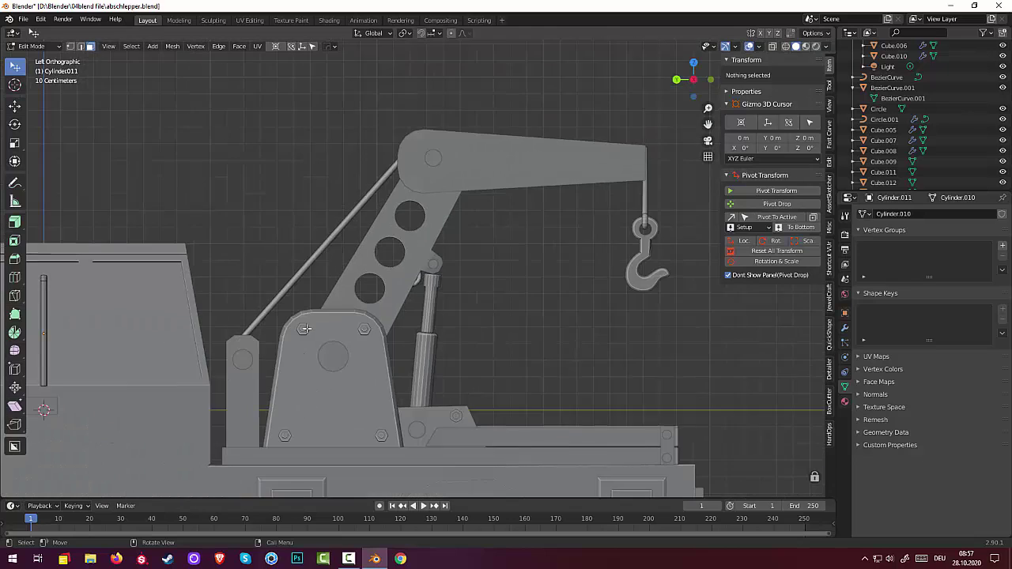
scroll(304, 329, "down", 6)
key("KP_1")
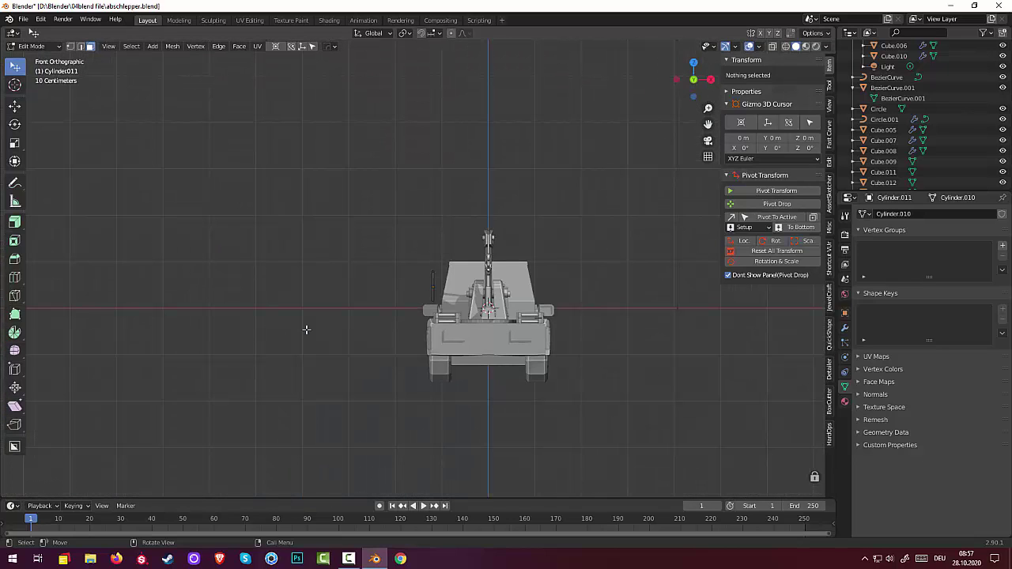
key("ctrl+KP_1")
scroll(403, 273, "up", 10)
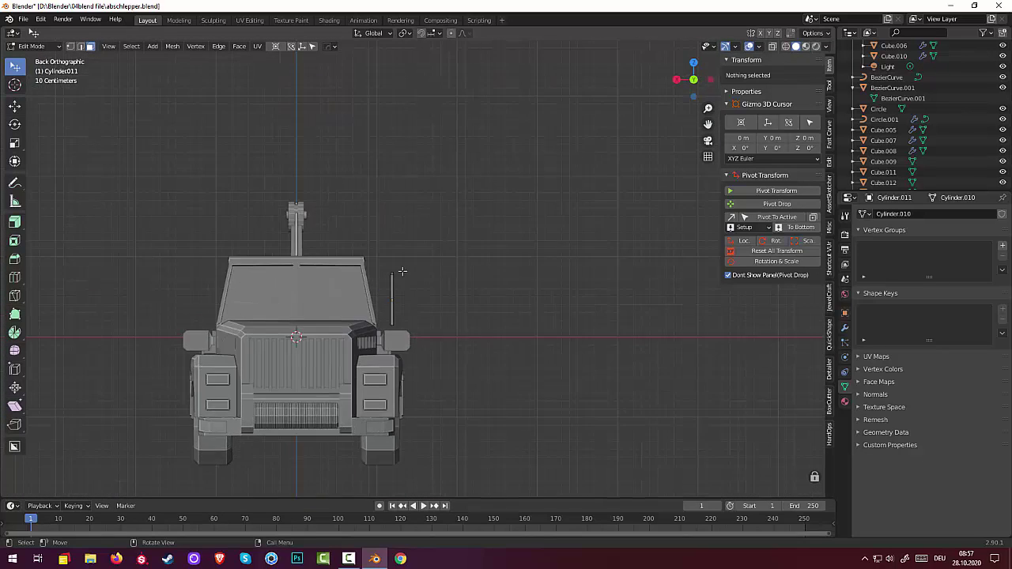
middle_click_drag(332, 320, 344, 336)
scroll(348, 328, "up", 5)
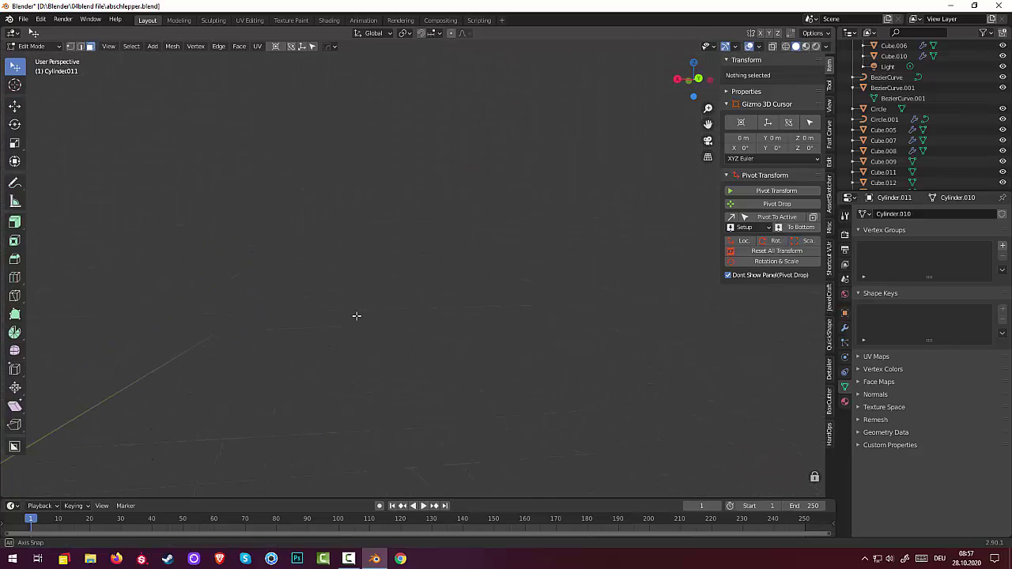
scroll(368, 327, "down", 8)
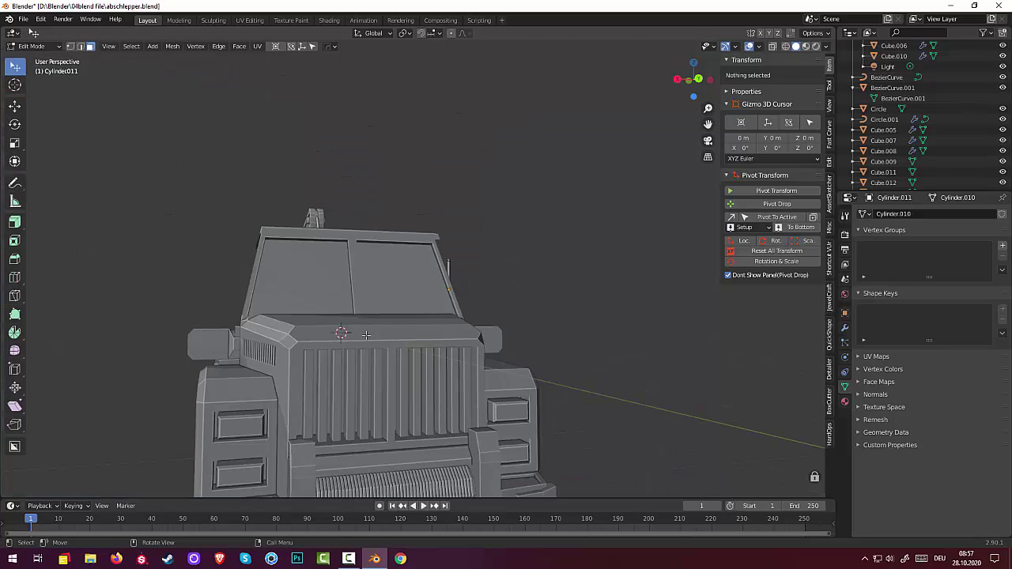
middle_click_drag(368, 327, 366, 408)
scroll(367, 408, "up", 2)
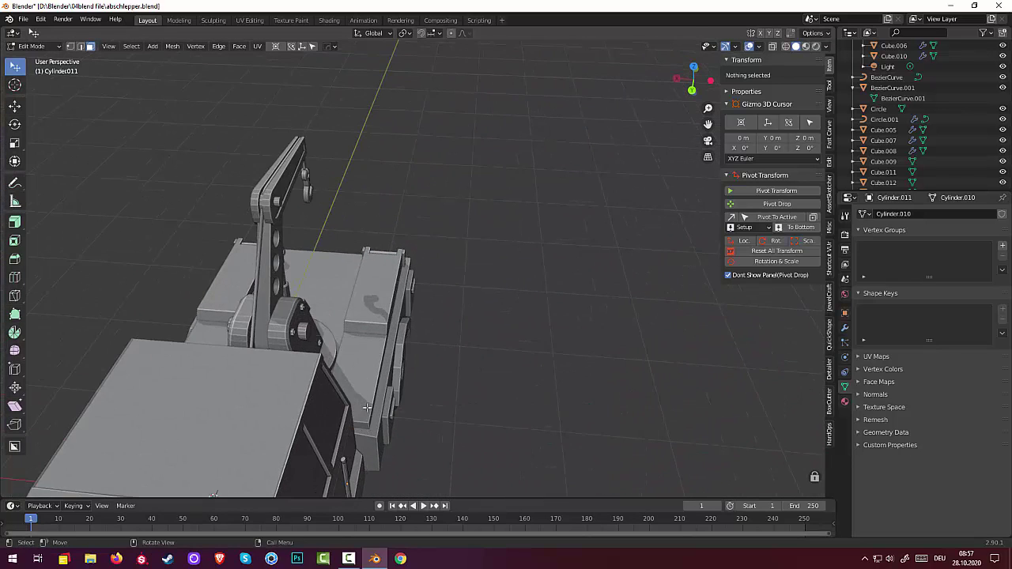
Select the pipe's tilted end face, extrude it about 0.016 m along its normal and rotate the new end -22.4°.
left_click(342, 459)
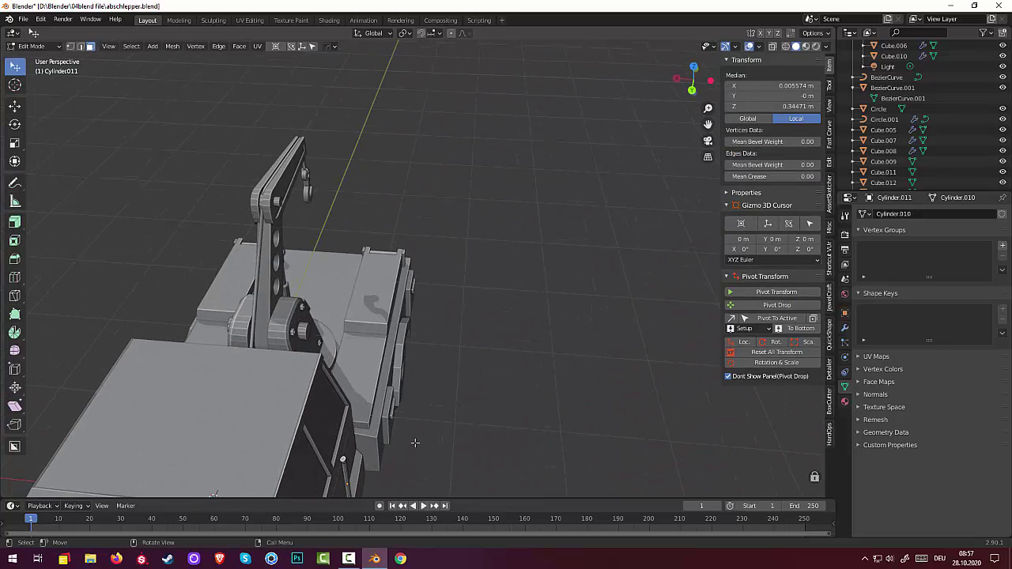
middle_click_drag(415, 443, 424, 391)
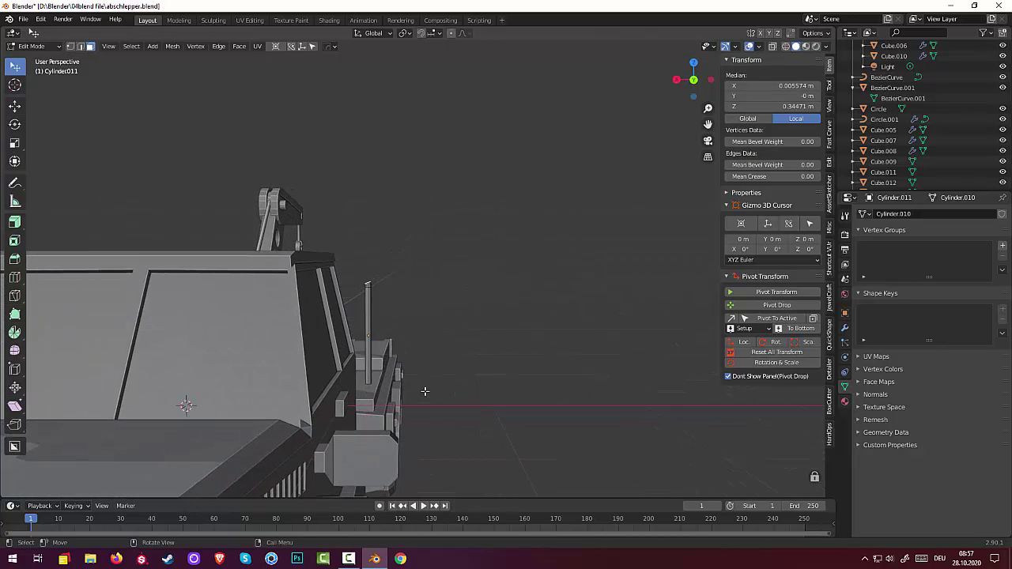
key("ctrl+KP_1")
scroll(377, 302, "up", 6)
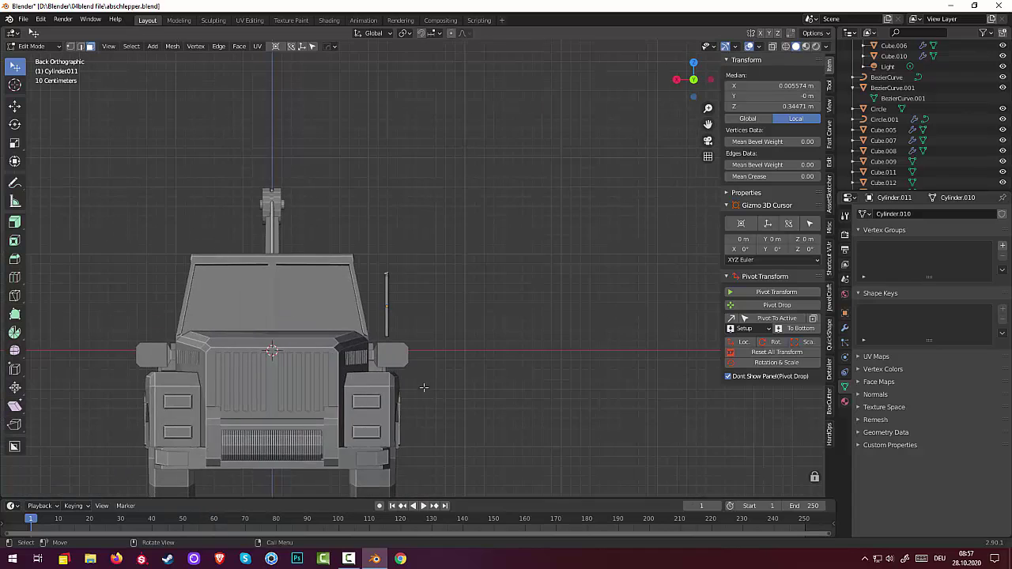
scroll(377, 303, "up", 3)
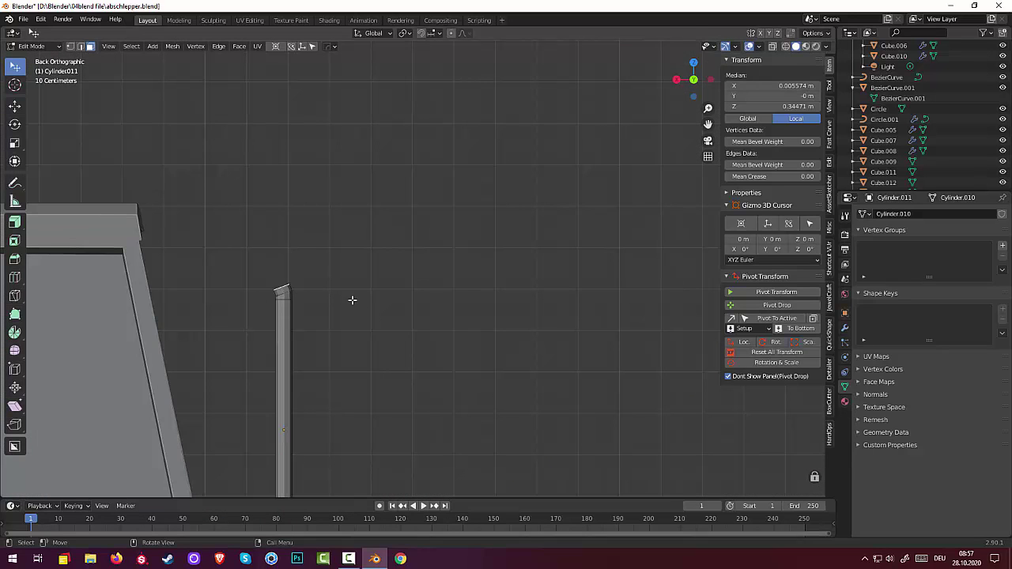
key("g")
key("z")
key("z")
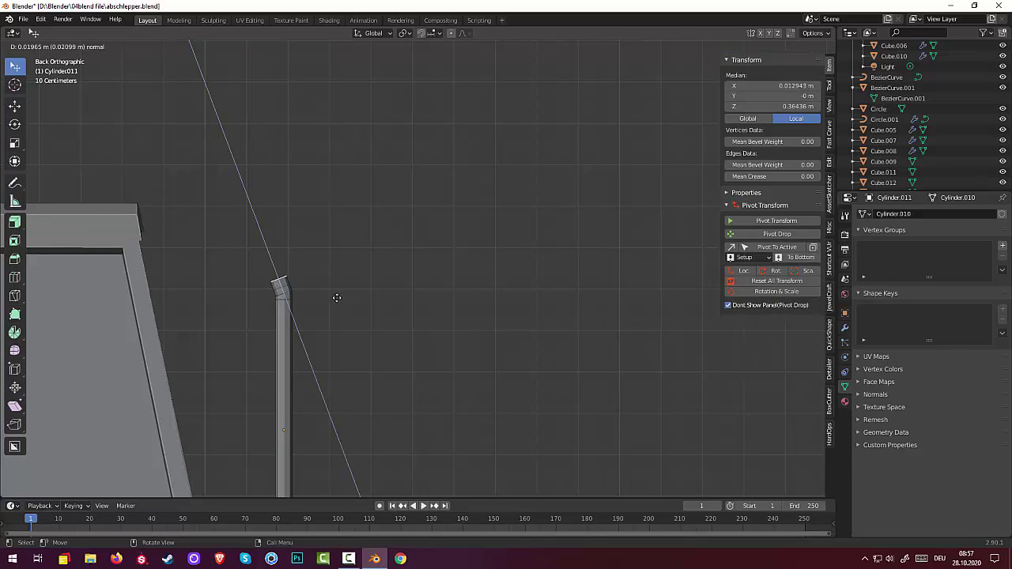
left_click(334, 303)
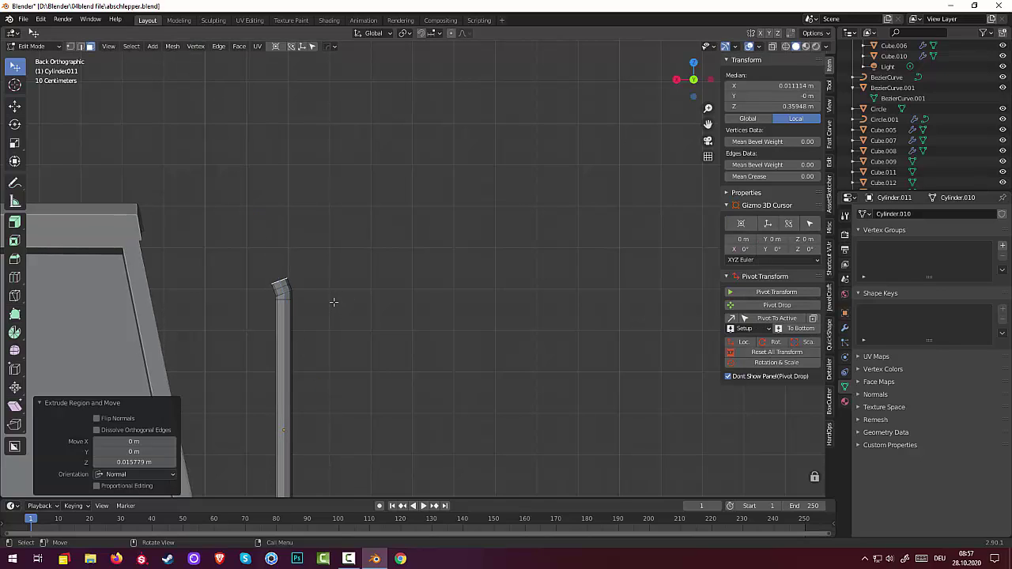
key("r")
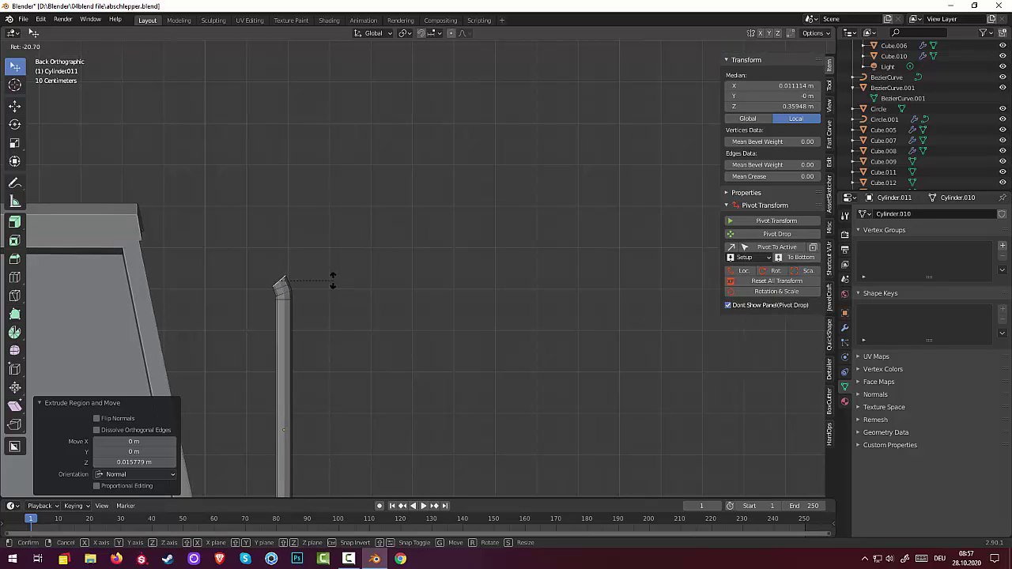
left_click(331, 279)
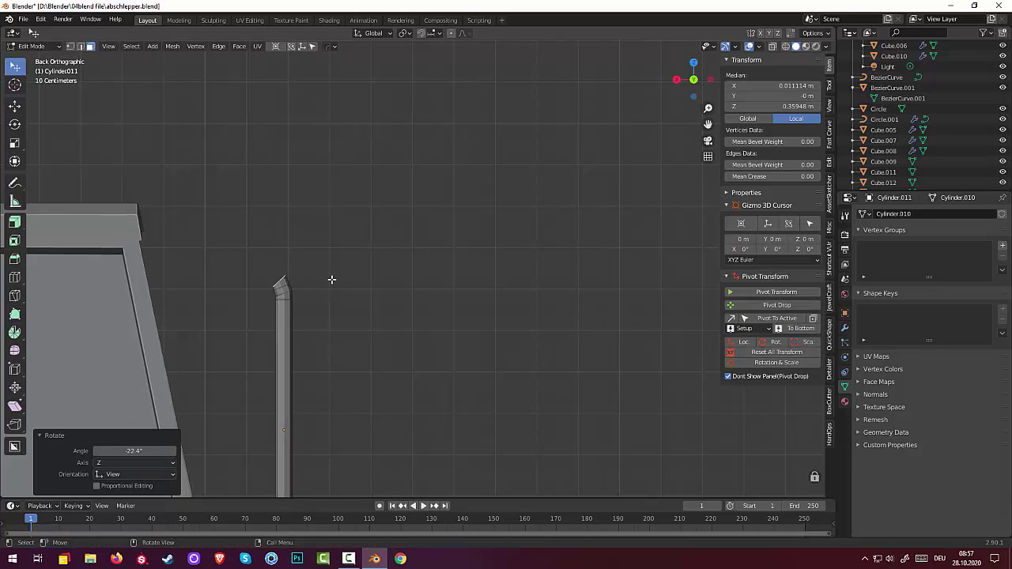
Continue the pipe bend by extruding the end face about 0.025 m and rotating it -23.2°.
key("e")
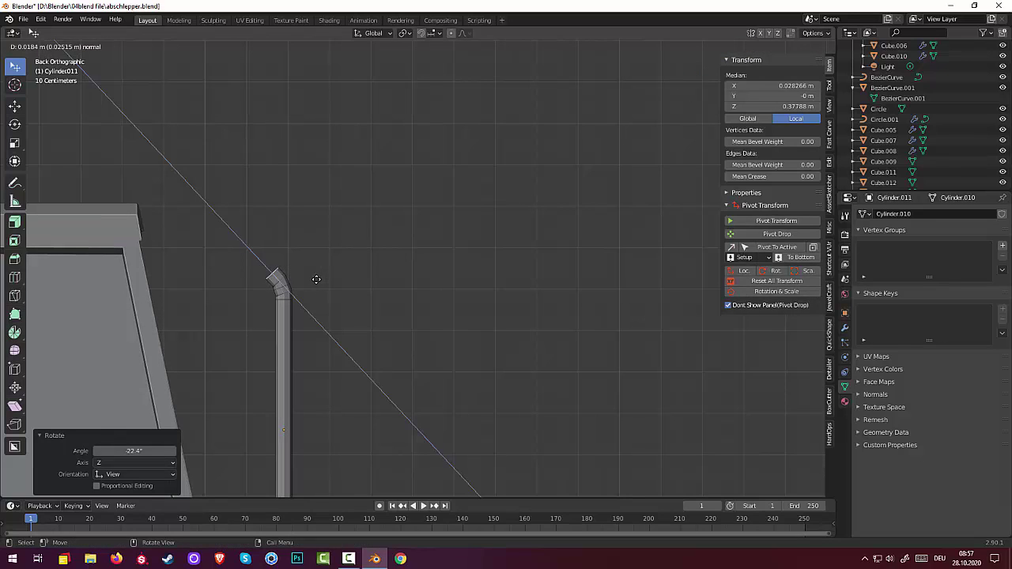
left_click(320, 282)
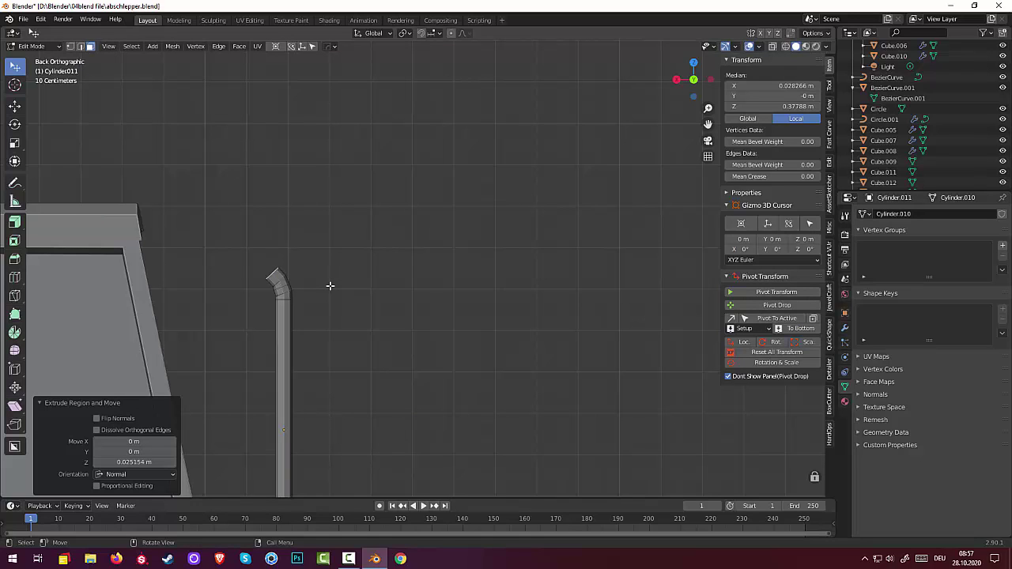
key("r")
left_click(325, 264)
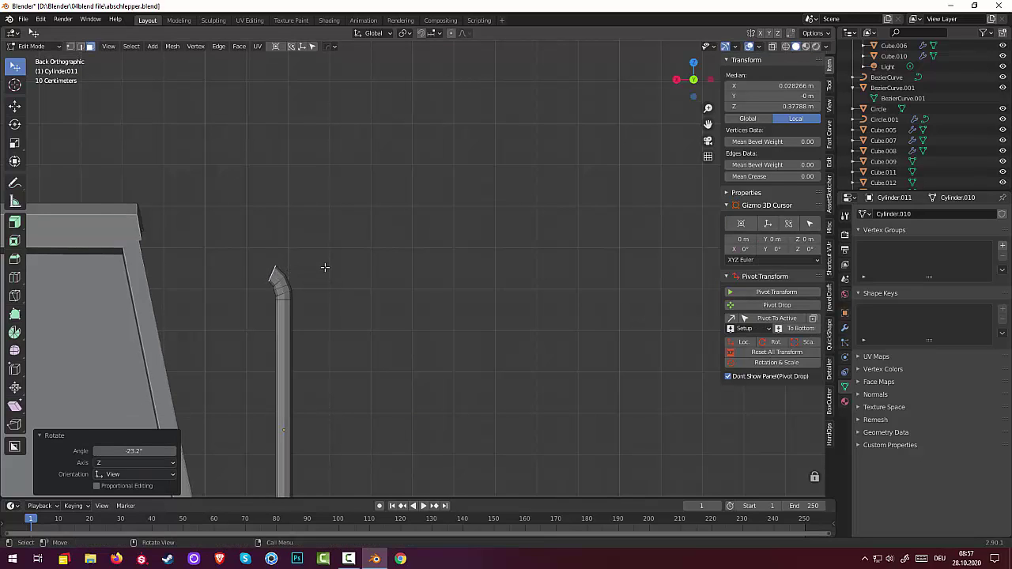
Finish the pipe bend by extruding the end face about 0.018 m and rotating it upright by -21.5°.
key("e")
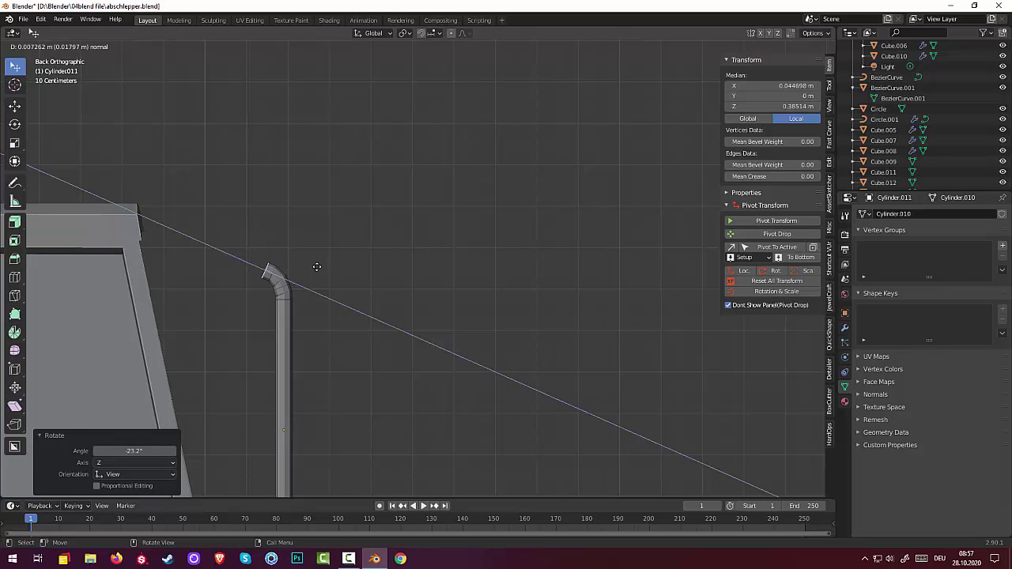
left_click(316, 267)
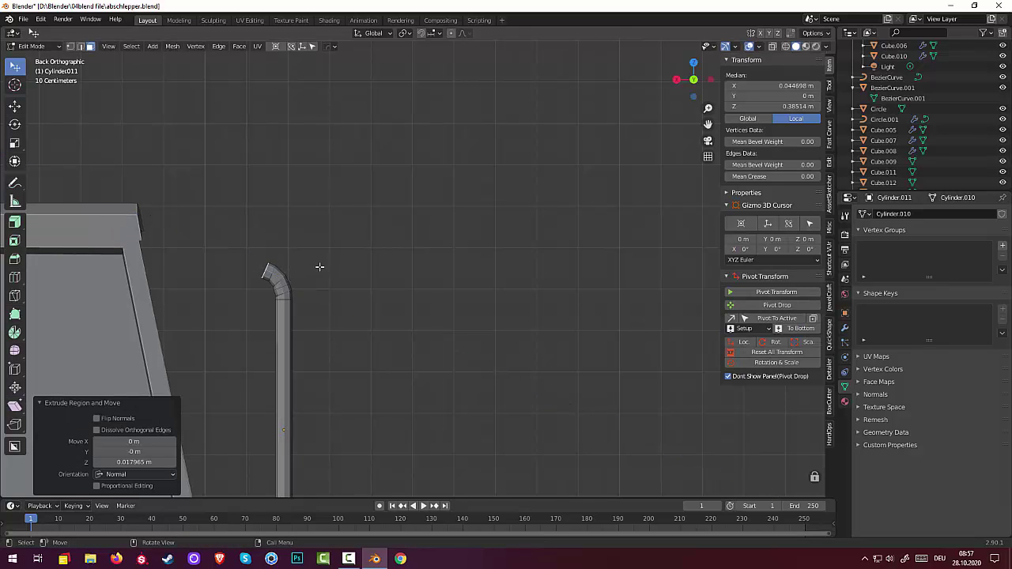
key("r")
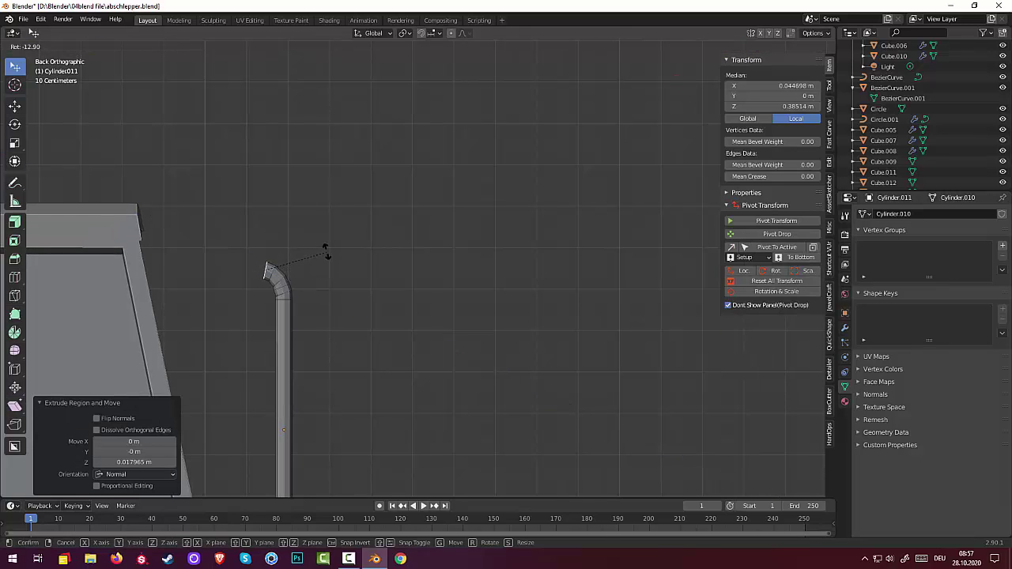
left_click(326, 246)
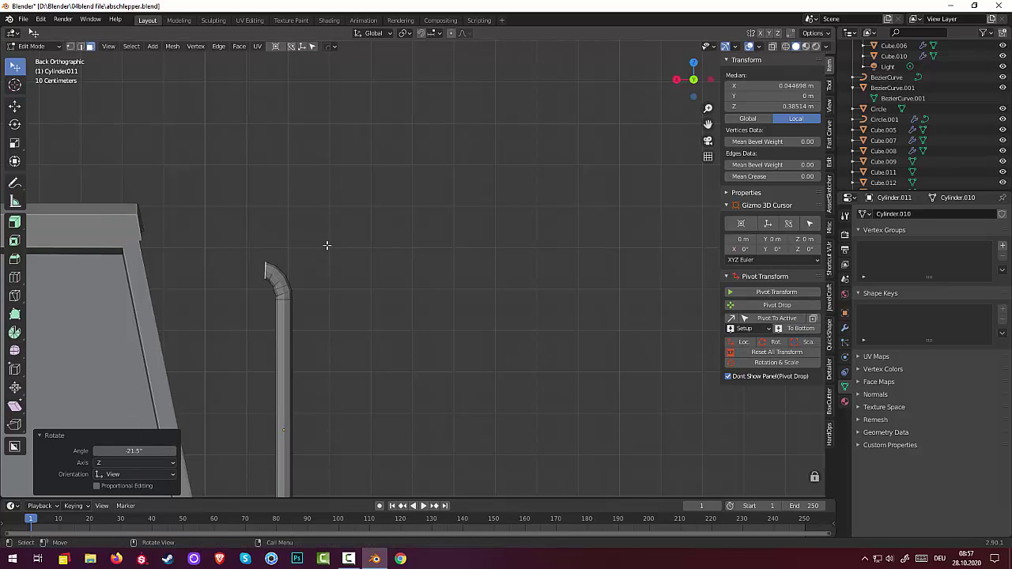
Extrude the pipe's end face about 0.246 m toward the cab and lower the new end about 0.013 m along Z.
key("e")
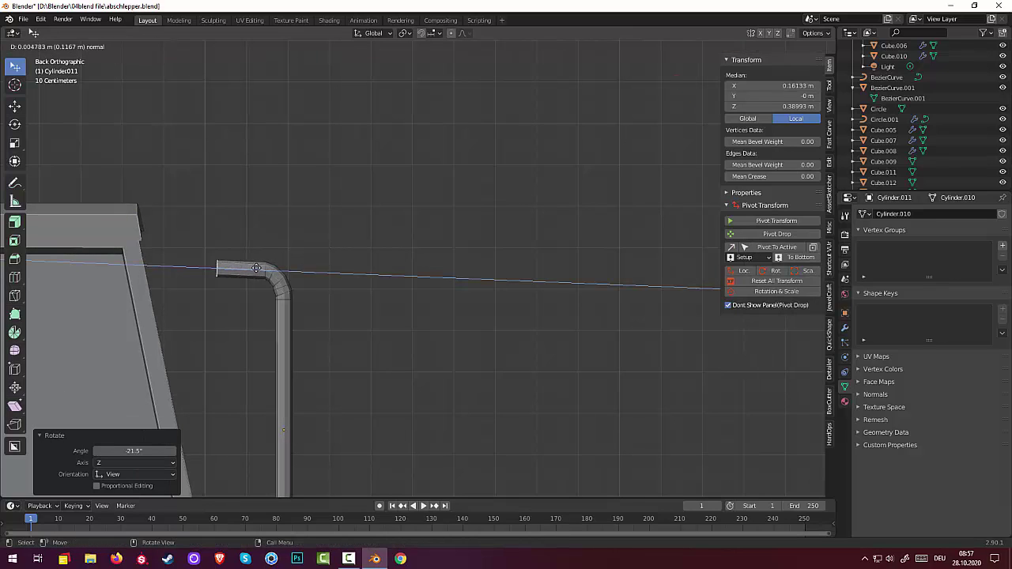
left_click(224, 274)
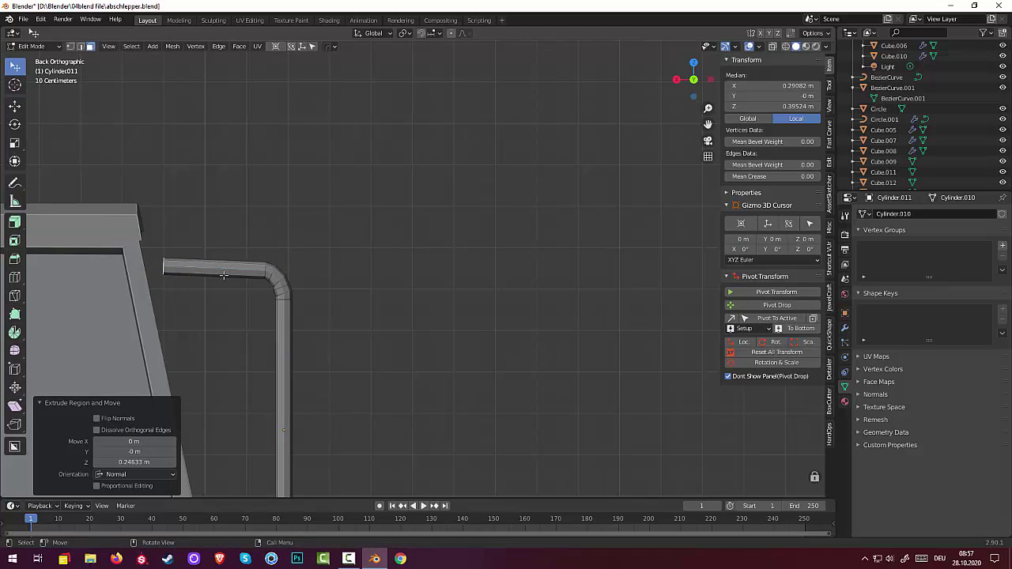
key("g")
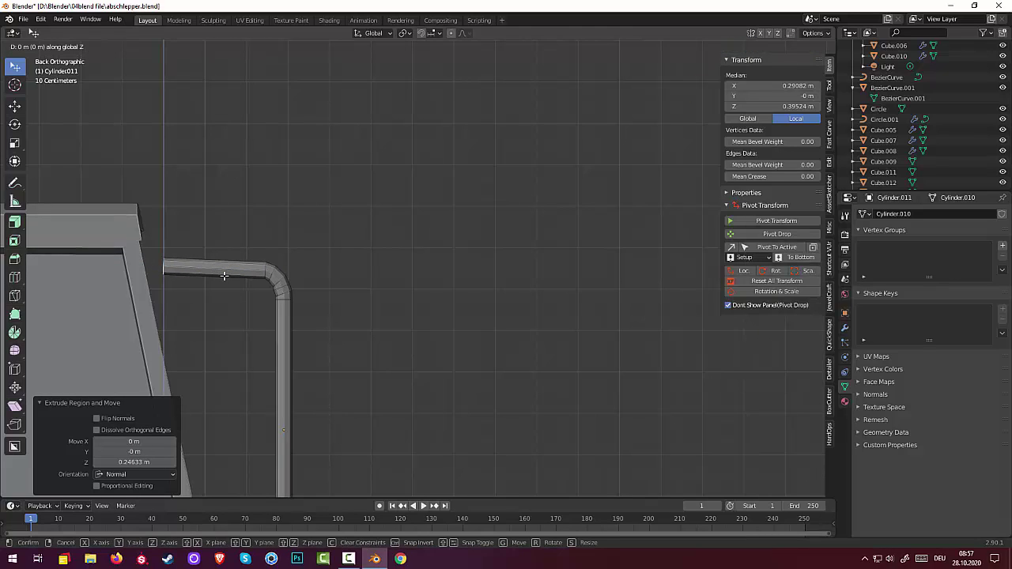
key("z")
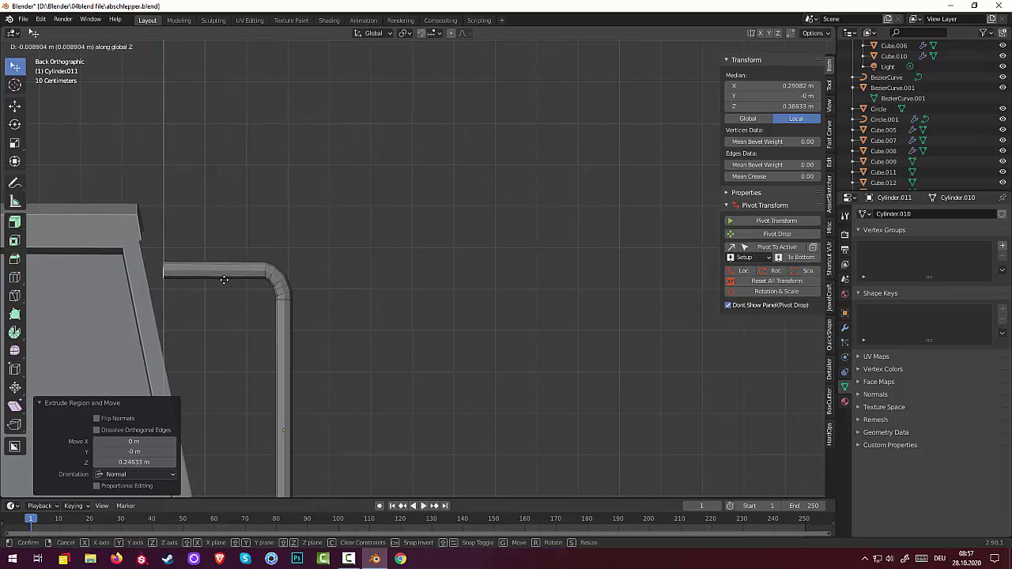
left_click(224, 281)
Deselect the end face, select a side face of the pipe's upright shaft and switch to vertex selection.
middle_click_drag(334, 343, 373, 298)
scroll(320, 364, "down", 3)
scroll(208, 366, "down", 3)
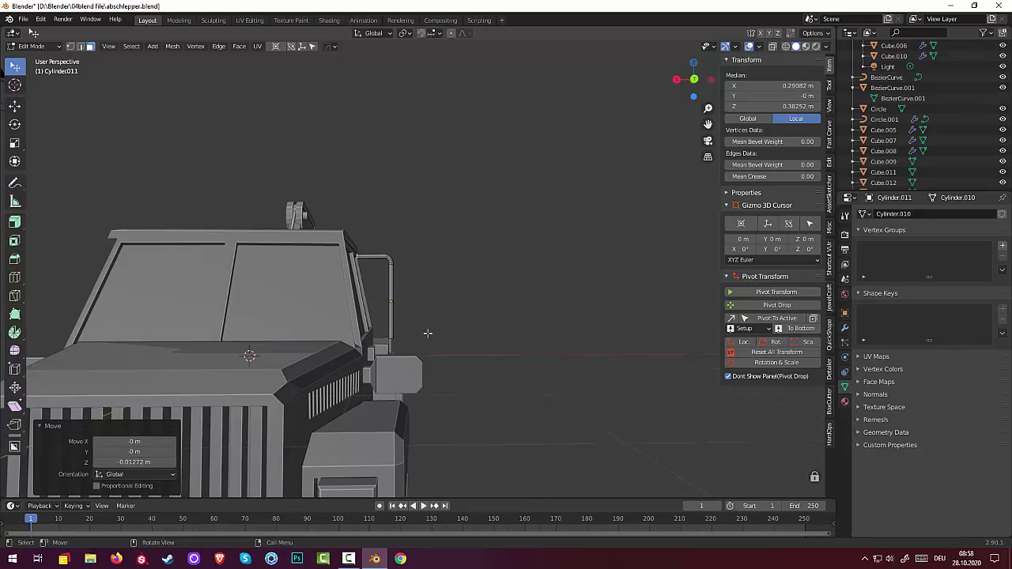
left_click(435, 317)
middle_click_drag(435, 316, 390, 345)
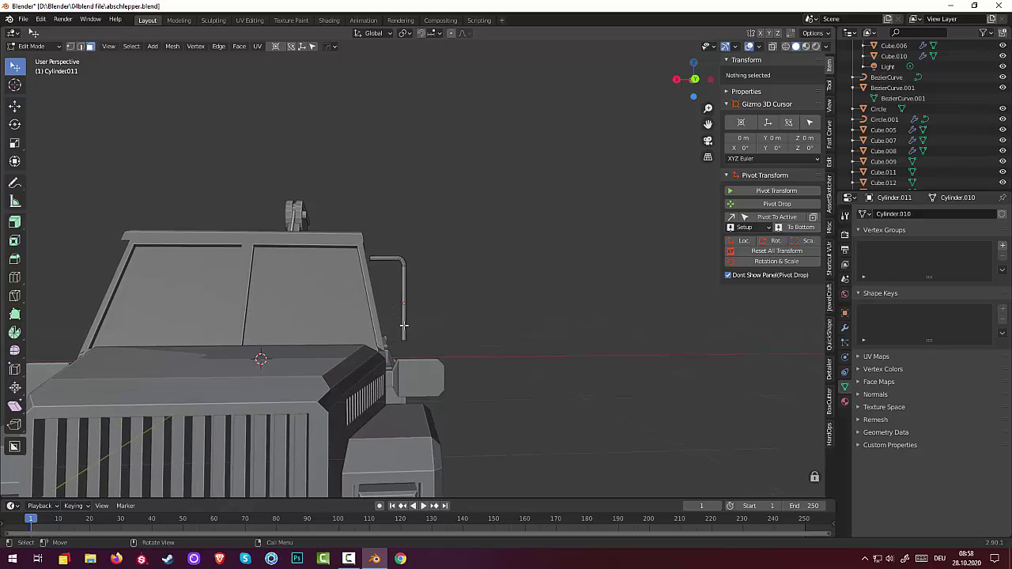
left_click(402, 332)
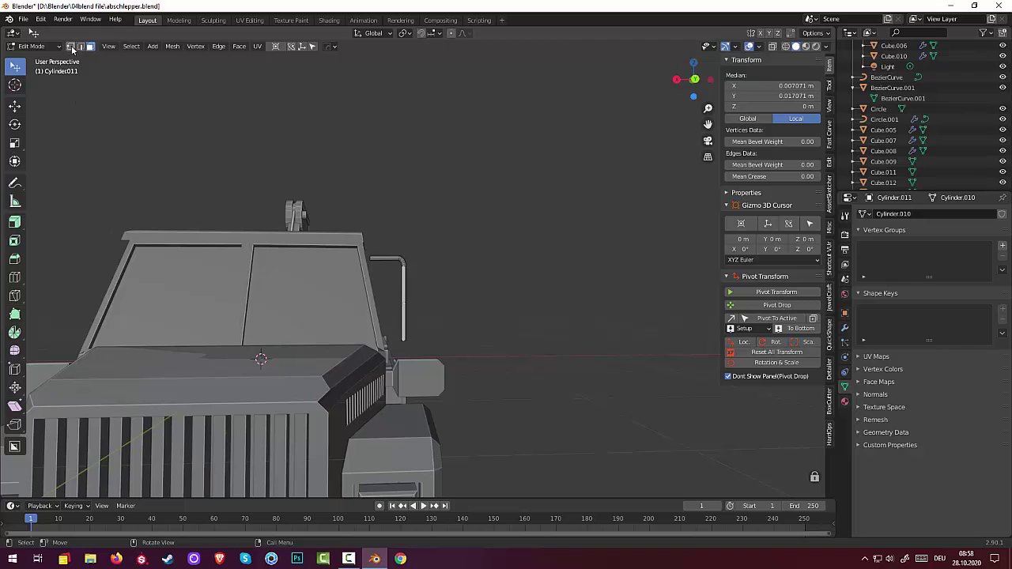
key("ctrl+l")
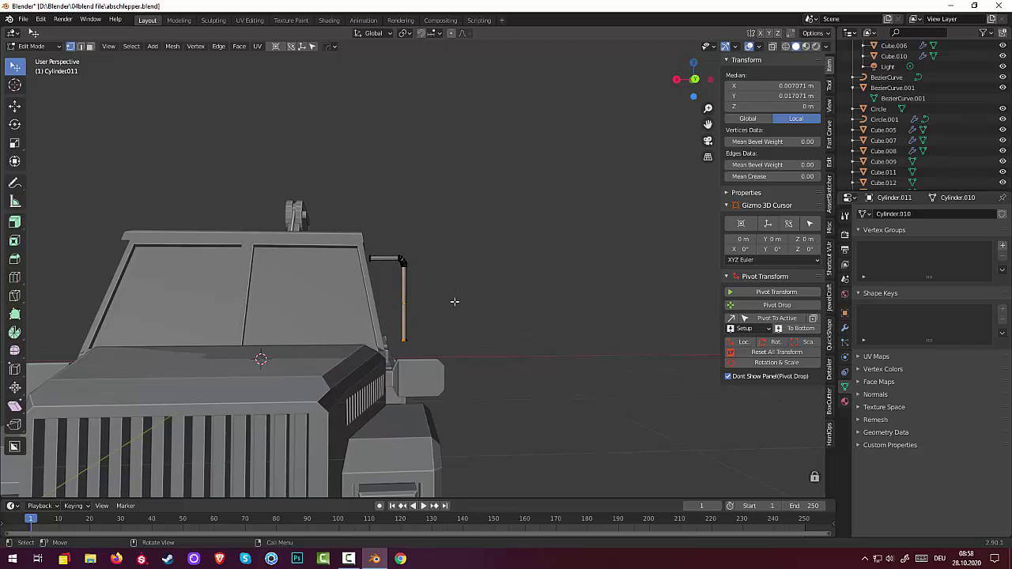
Show the pipe's lower end in back orthographic view with X-ray on, undoing any accidental vertex move.
key("KP_Decimal")
middle_click_drag(461, 319, 479, 203)
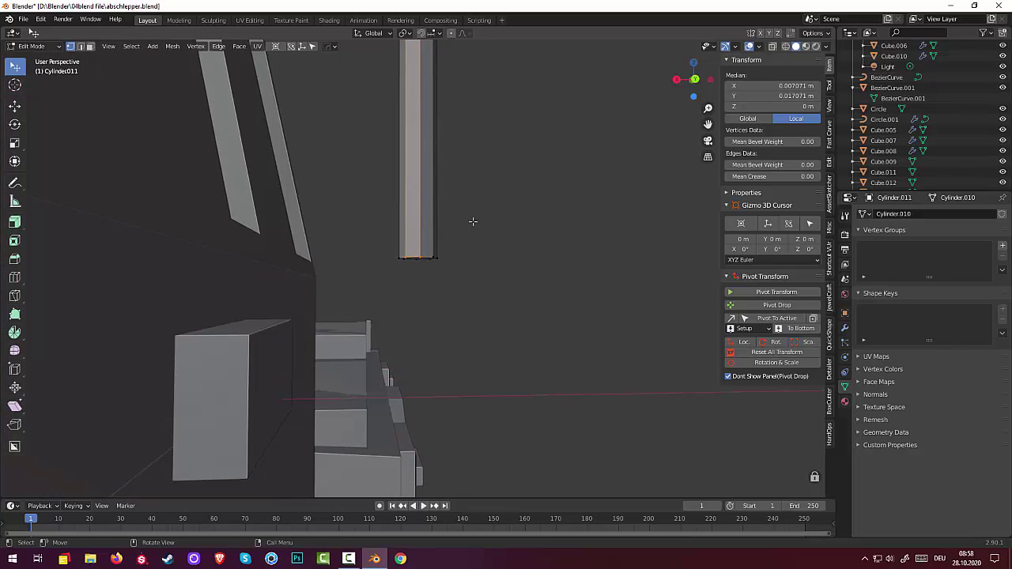
key("ctrl+KP_1")
key("KP_5")
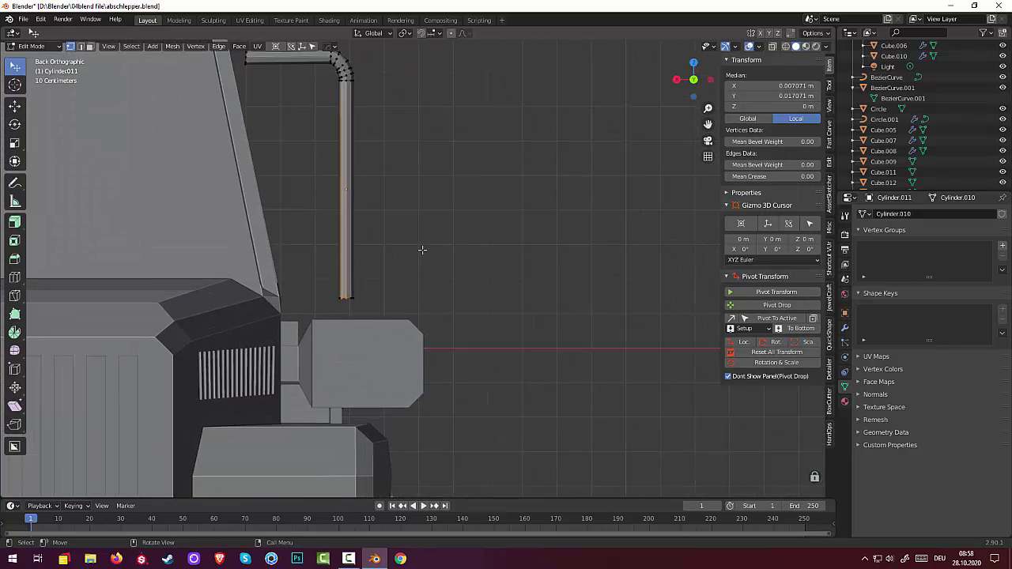
scroll(422, 250, "up", 1)
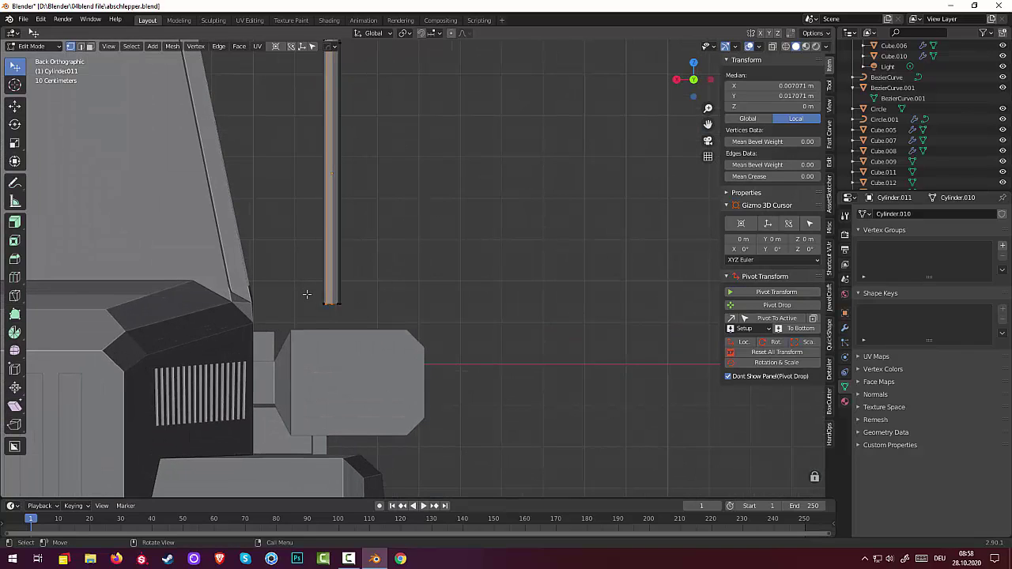
left_click(772, 46)
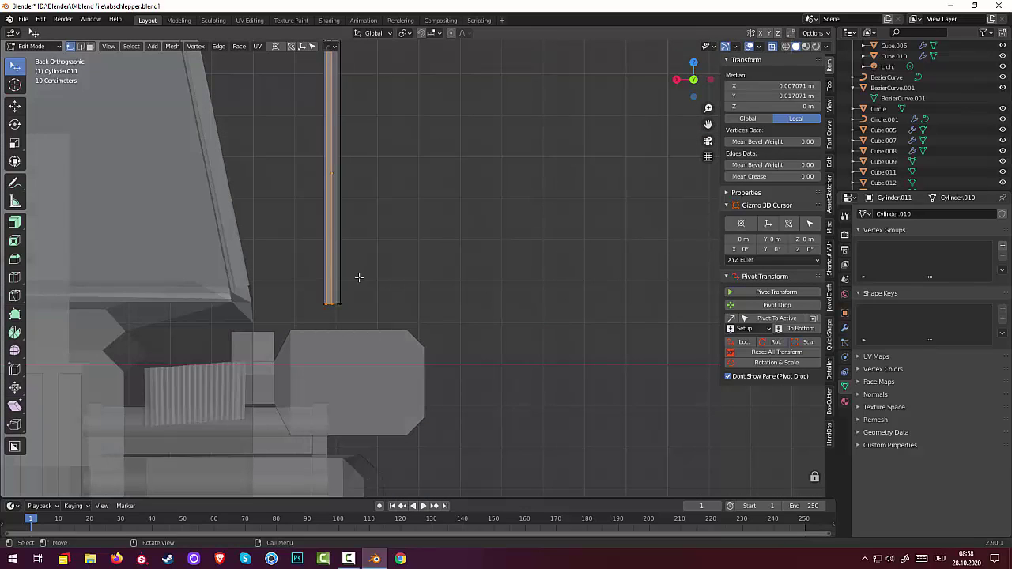
left_click_drag(306, 289, 315, 298)
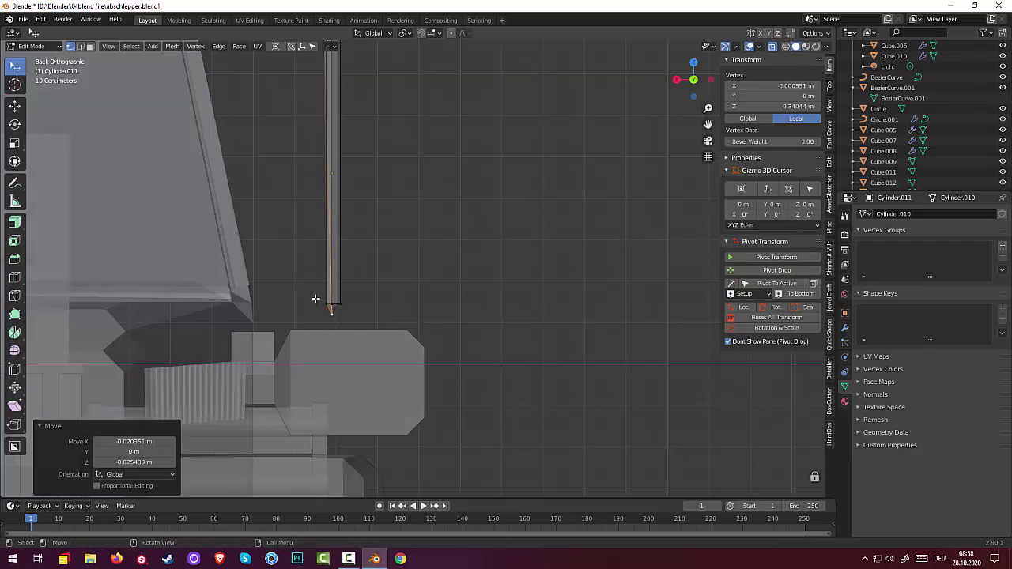
key("ctrl+z")
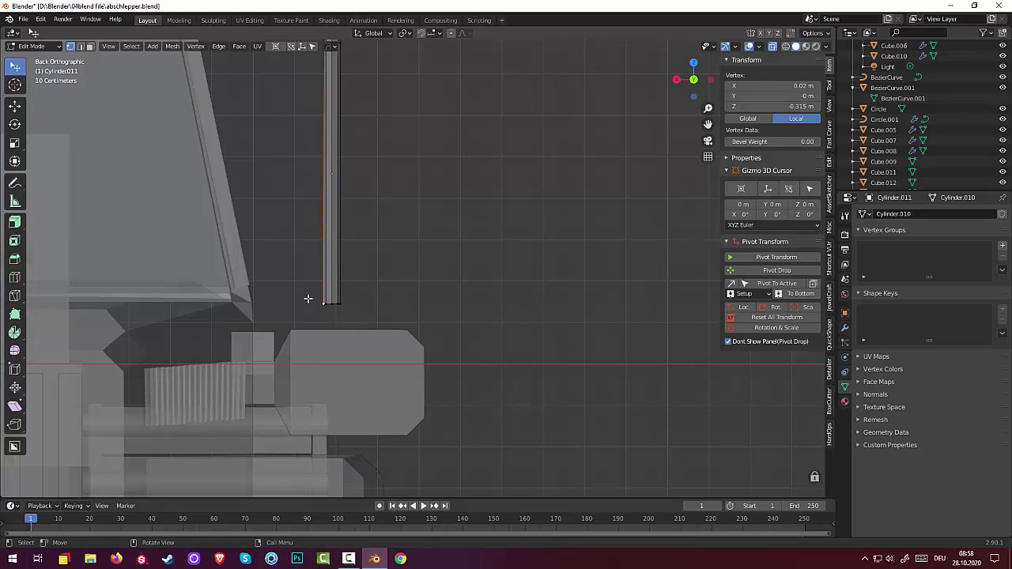
Box-select the vertices at the pipe's lower end and move them up about 0.317 m along Z.
key("b")
left_click_drag(308, 298, 379, 327)
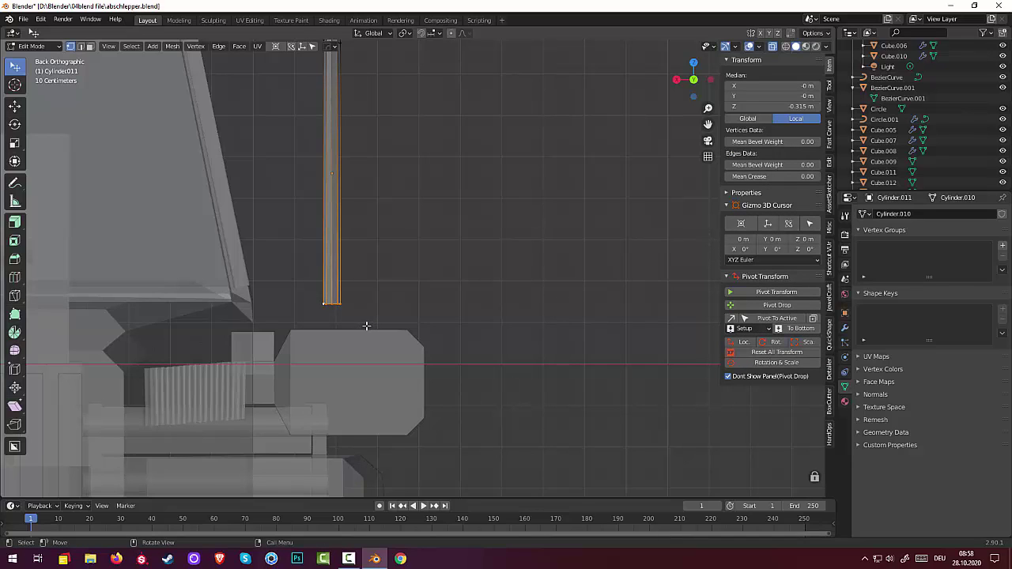
key("g")
key("z")
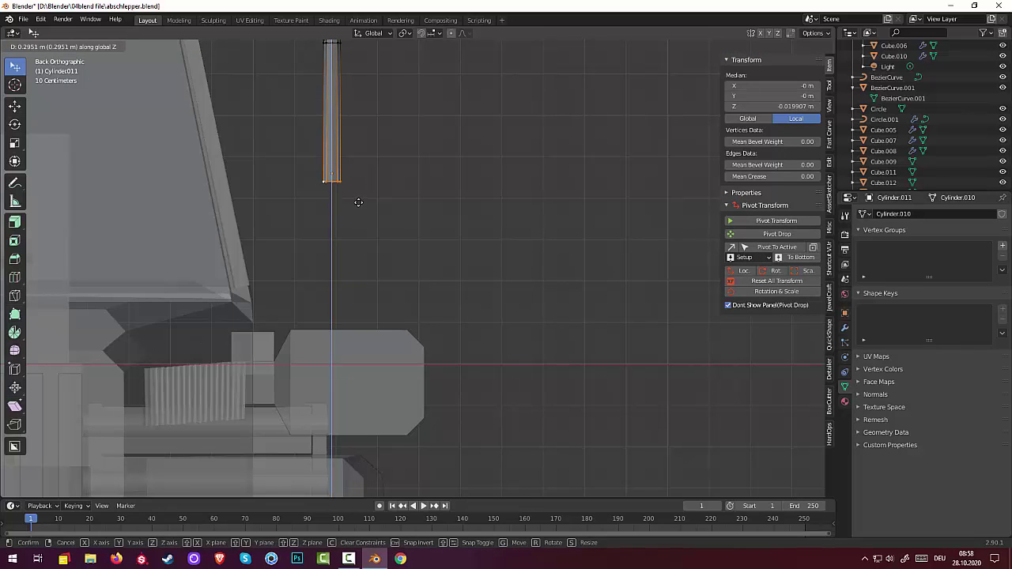
left_click(365, 200)
In Object Mode, reset all of the pipe's transforms and set its origin to the 3D cursor.
scroll(367, 205, "down", 2)
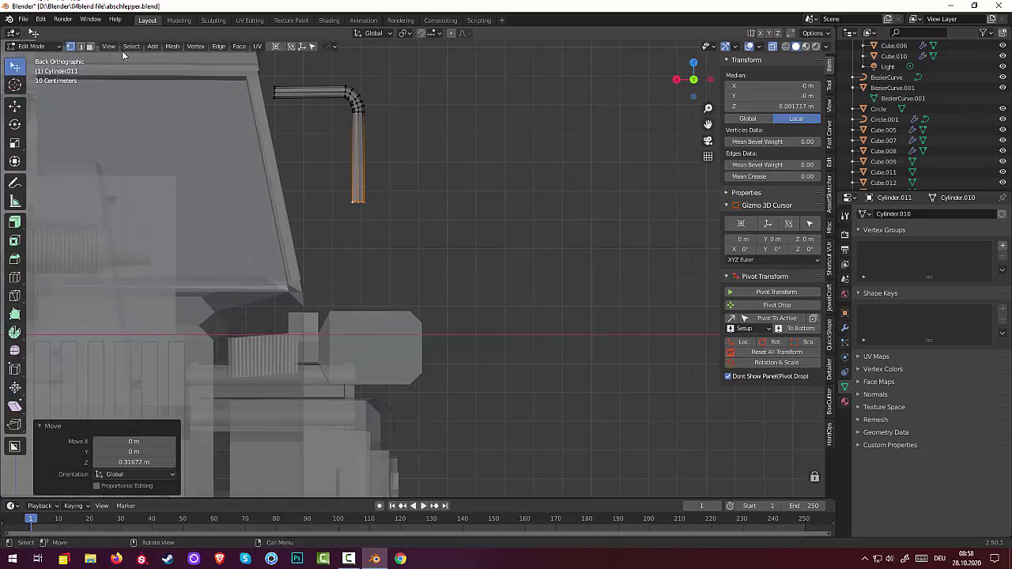
left_click(31, 45)
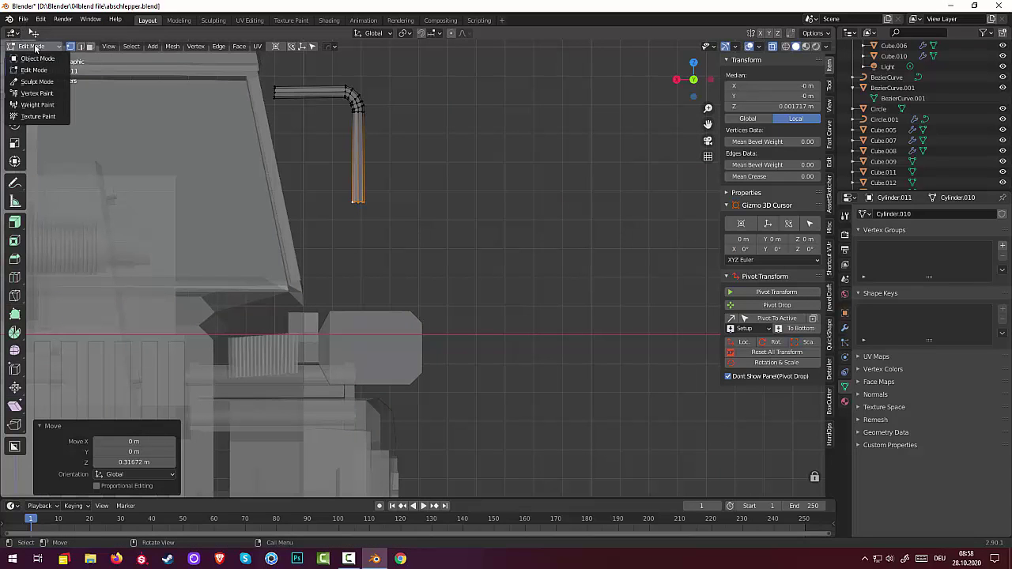
left_click(33, 60)
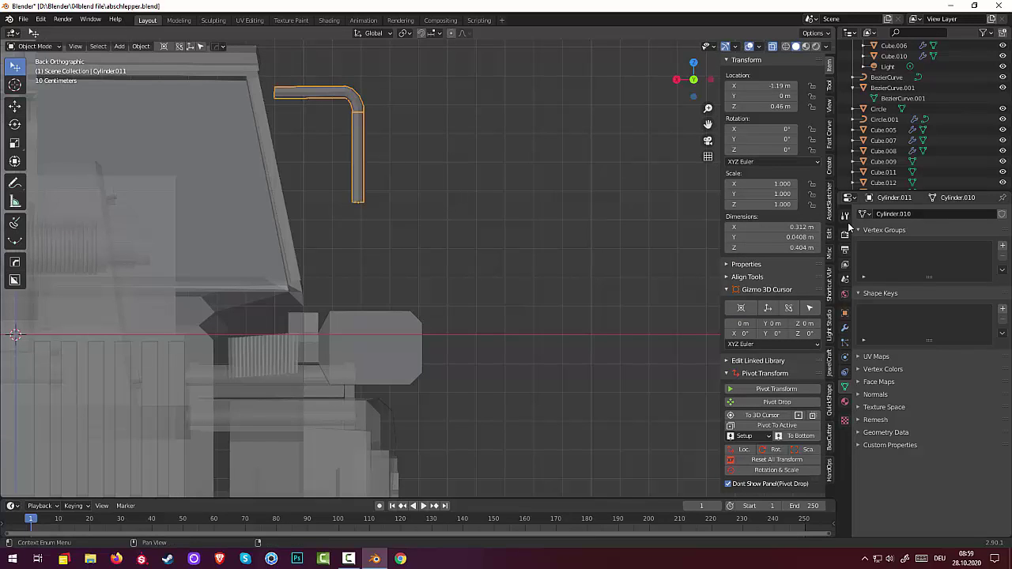
left_click(786, 460)
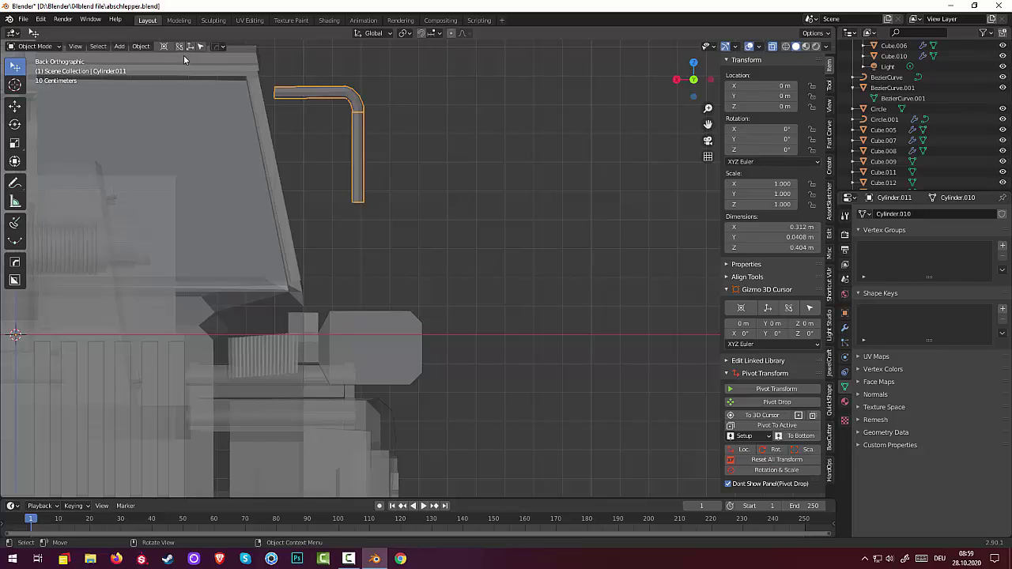
left_click(143, 46)
mouse_move(162, 69)
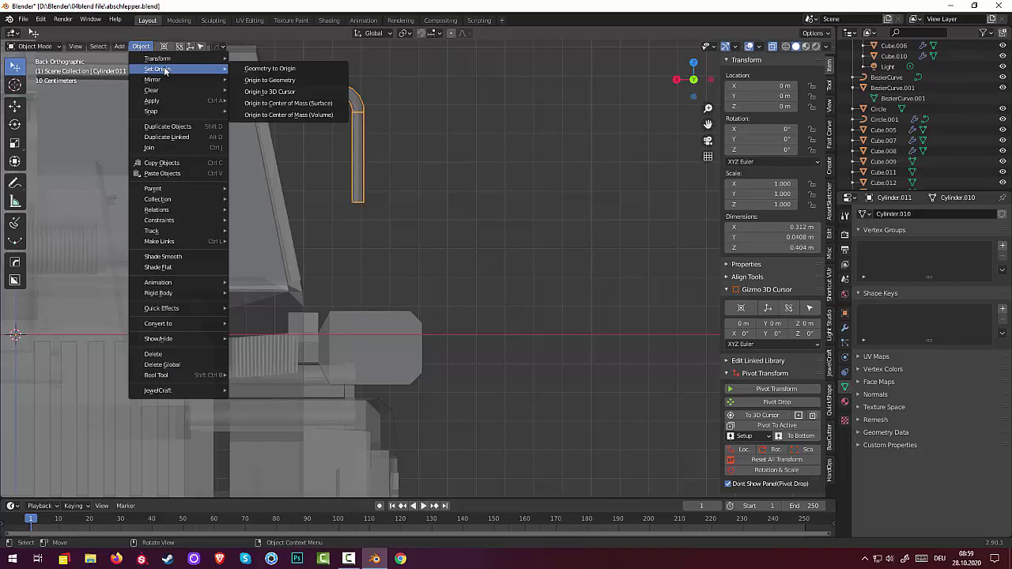
left_click(261, 92)
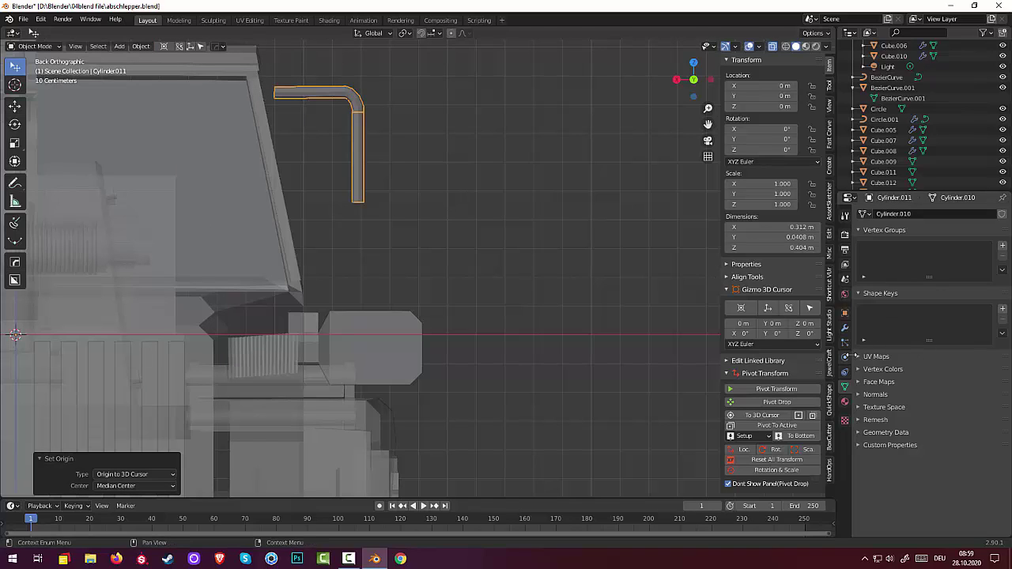
Add a Mirror modifier to the pipe and set it to mirror along Z only.
left_click(844, 327)
left_click(873, 213)
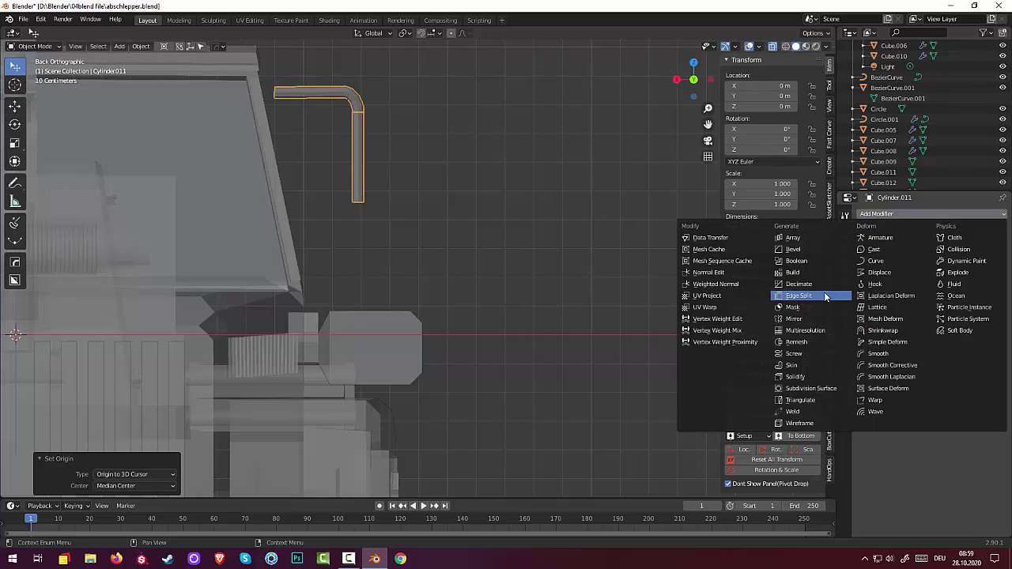
left_click(794, 319)
scroll(647, 316, "down", 3)
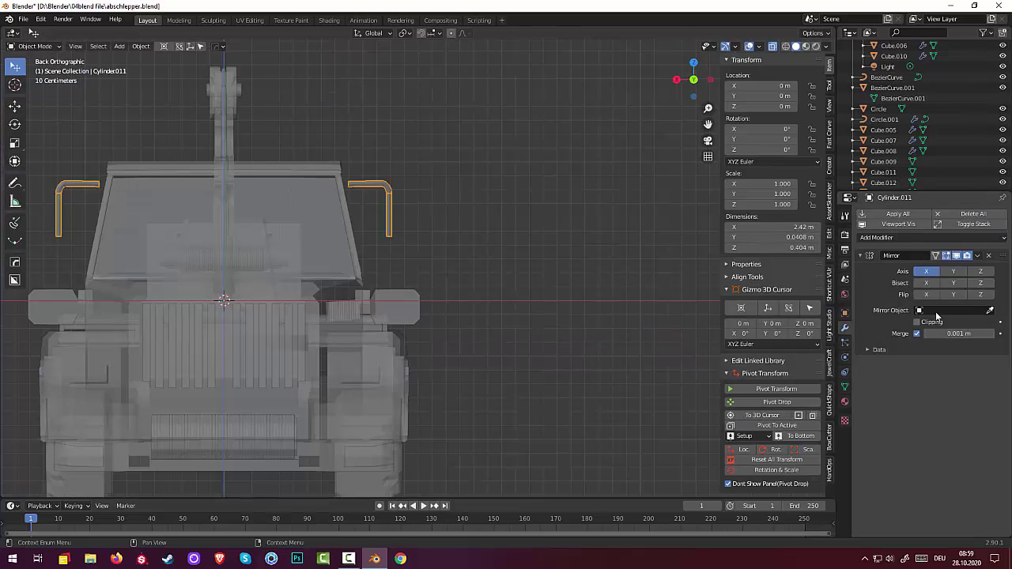
left_click(981, 272)
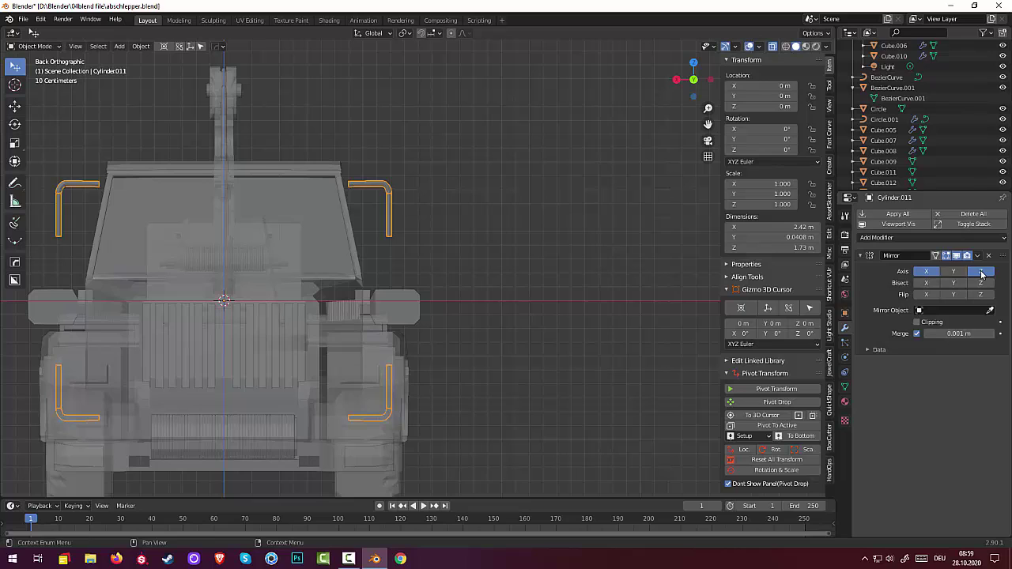
left_click(925, 273)
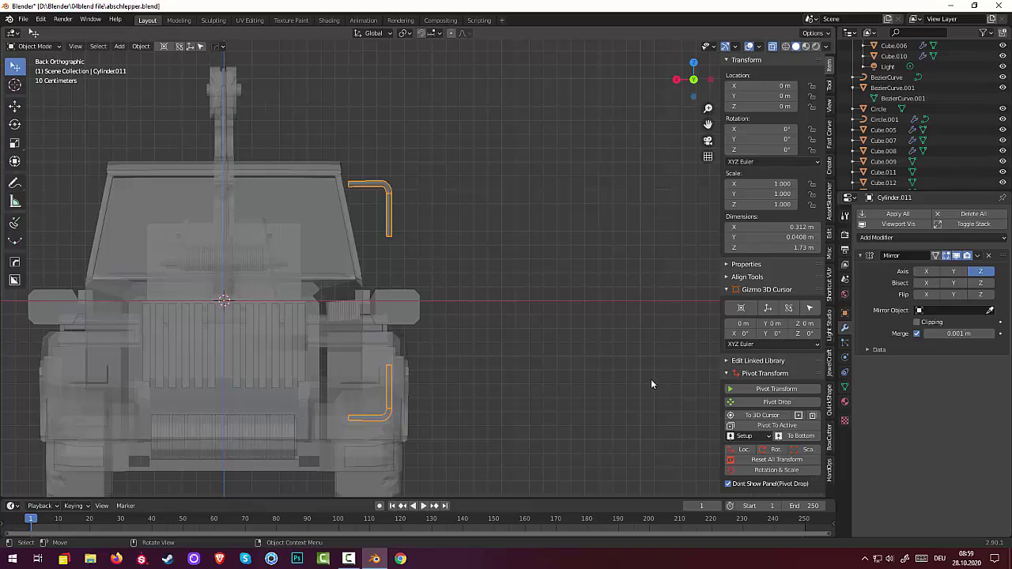
Hide the Mirror modifier in the viewport and move the pipe about -0.049 m in X and -0.467 m in Z.
left_click(956, 255)
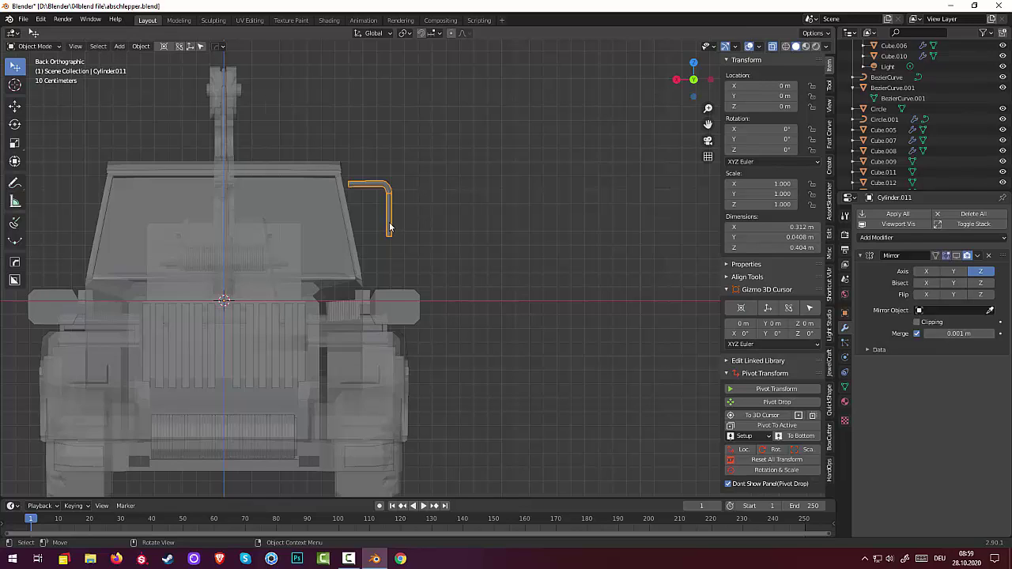
key("g")
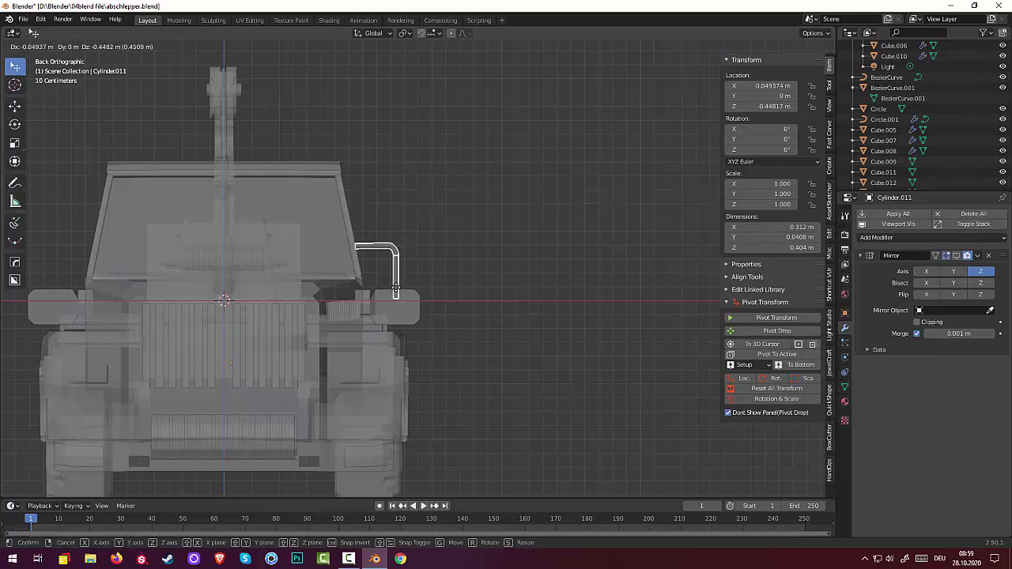
left_click(395, 290)
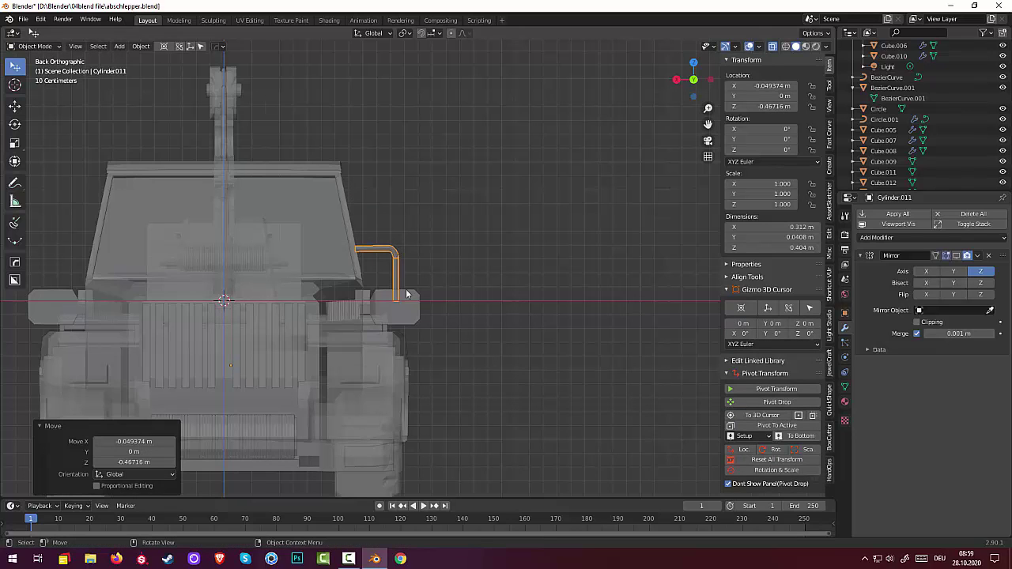
Show the mirrored pipe again, remove its Mirror modifier and reset all of the pipe's transforms.
left_click(956, 255)
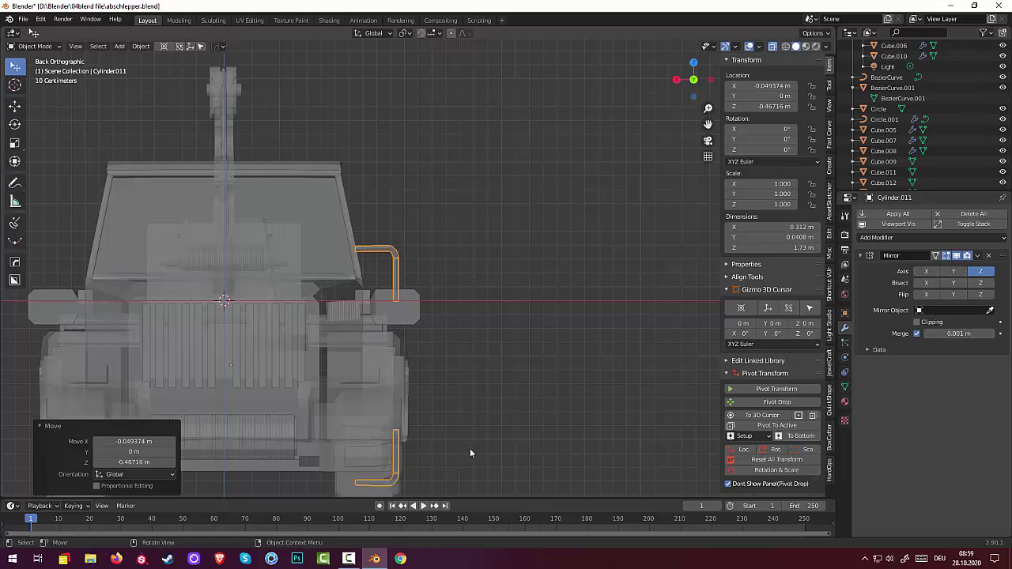
left_click(988, 255)
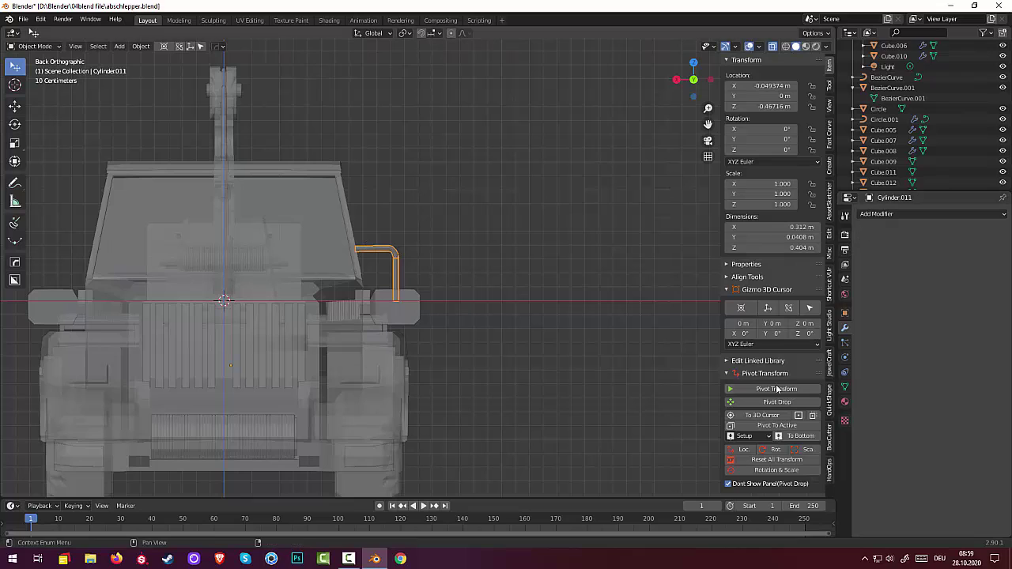
left_click(778, 460)
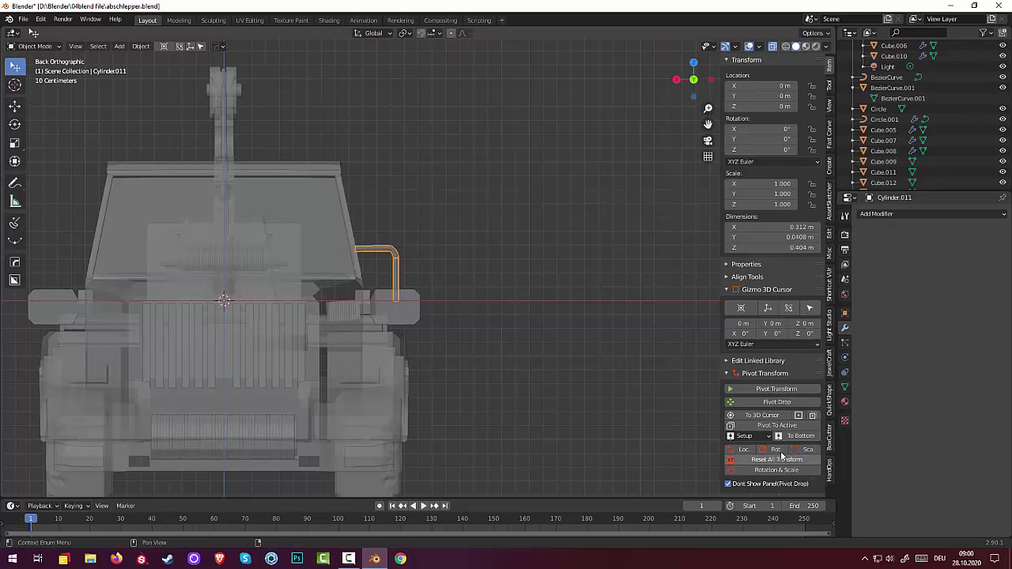
Add a Mirror modifier to the pipe that mirrors along X and Z, with clipping enabled.
left_click(845, 235)
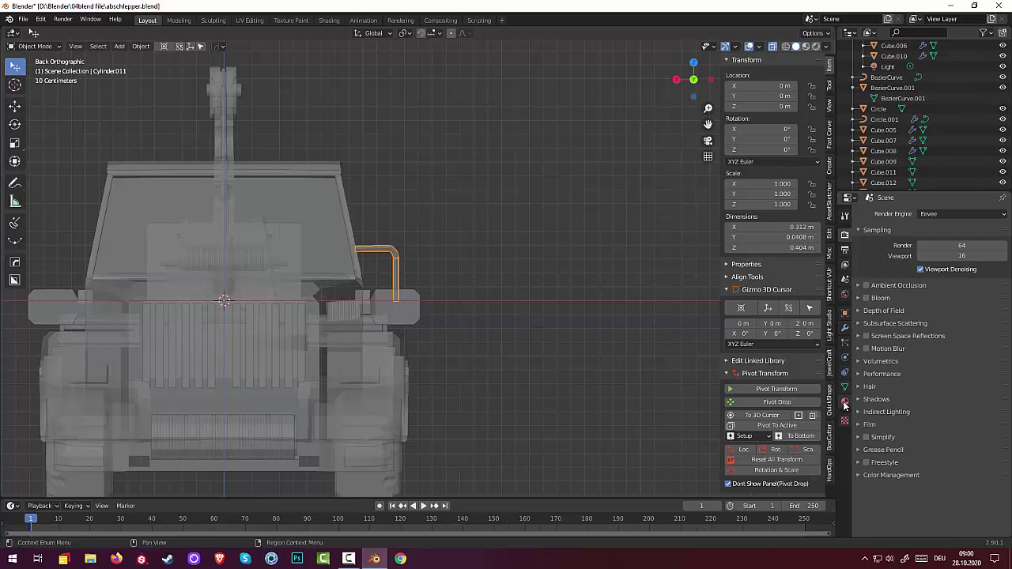
left_click(844, 329)
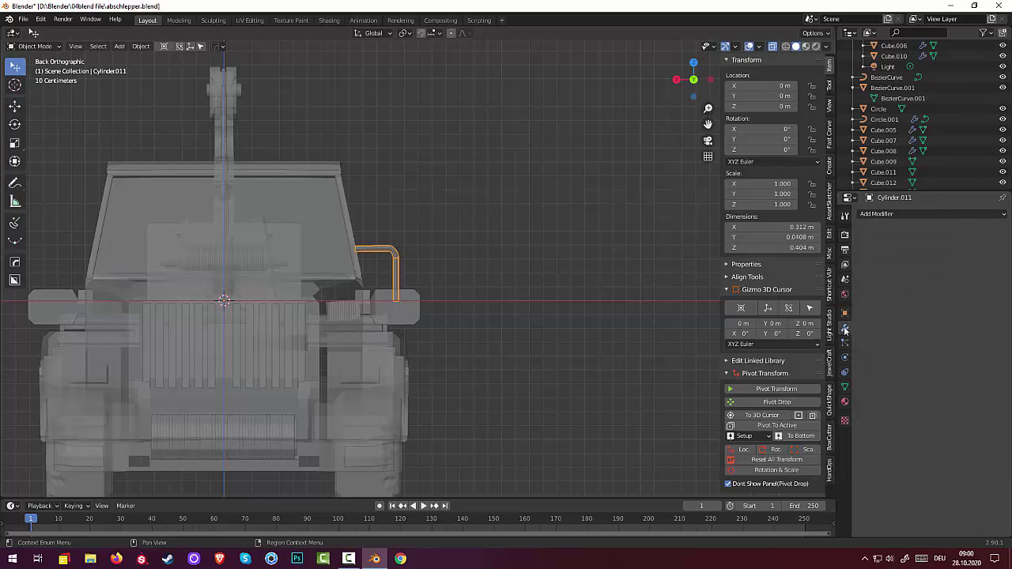
left_click(862, 217)
left_click(888, 212)
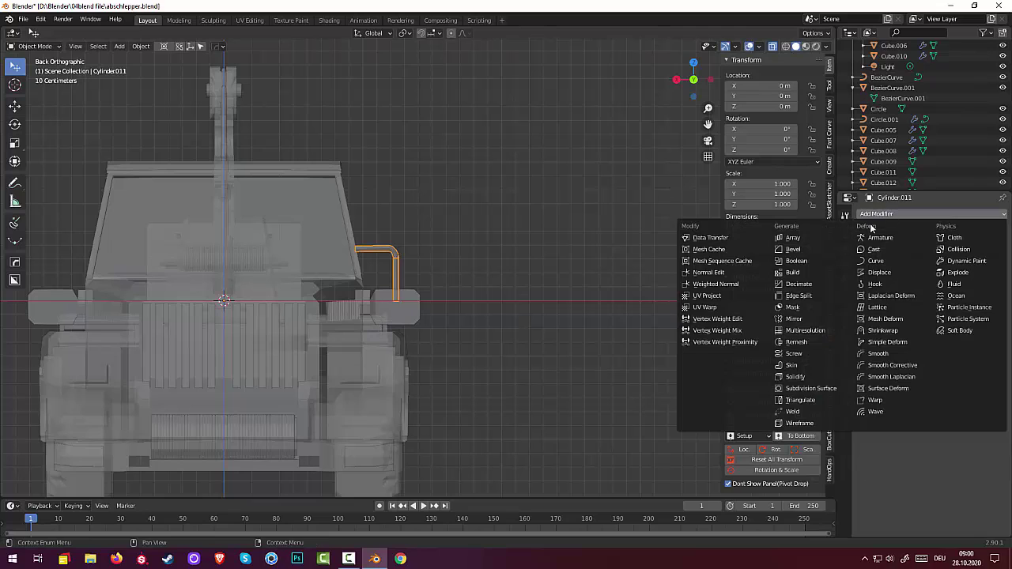
left_click(793, 318)
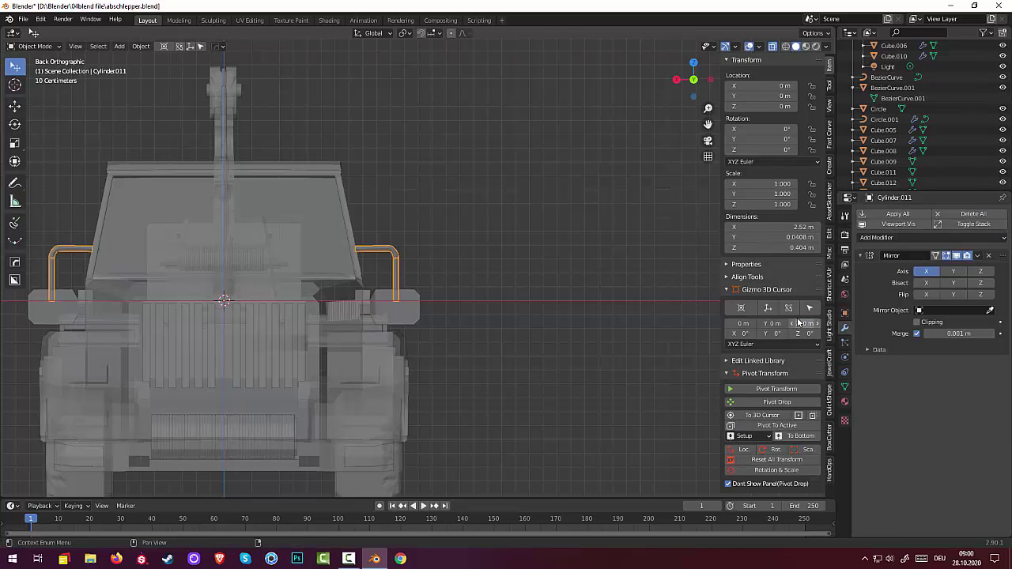
left_click(980, 273)
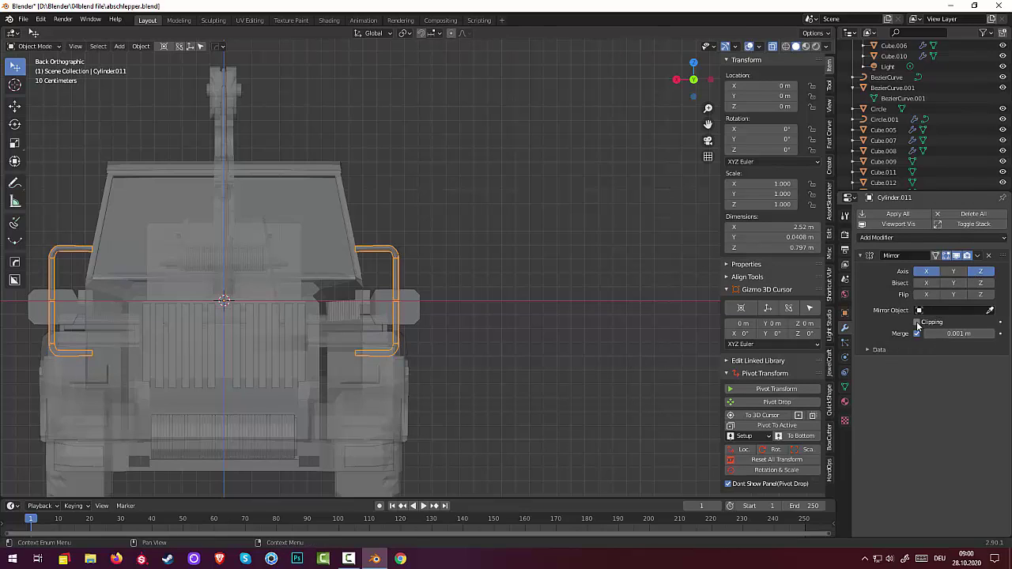
scroll(378, 400, "up", 5)
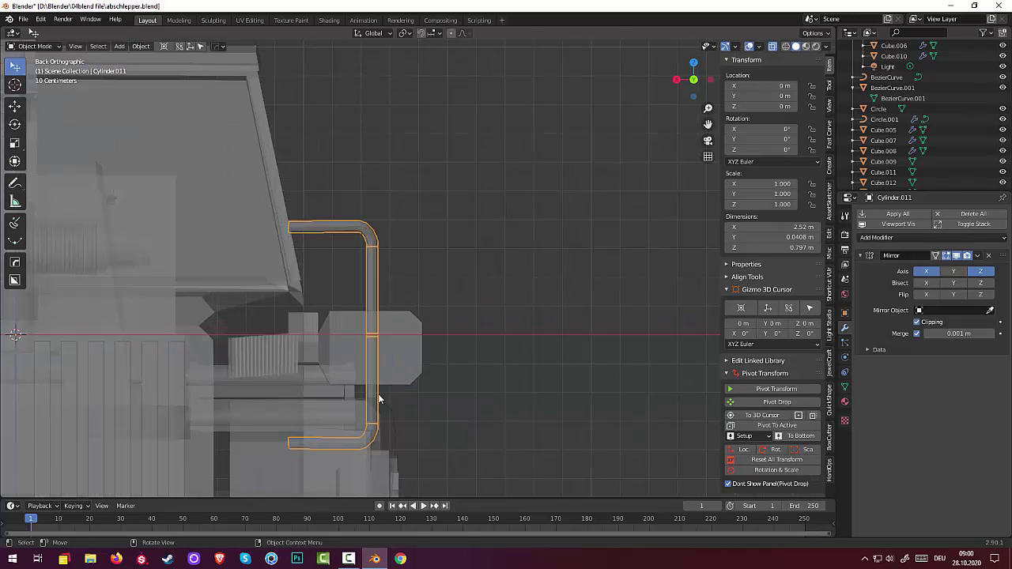
scroll(378, 393, "up", 1)
left_click(492, 382)
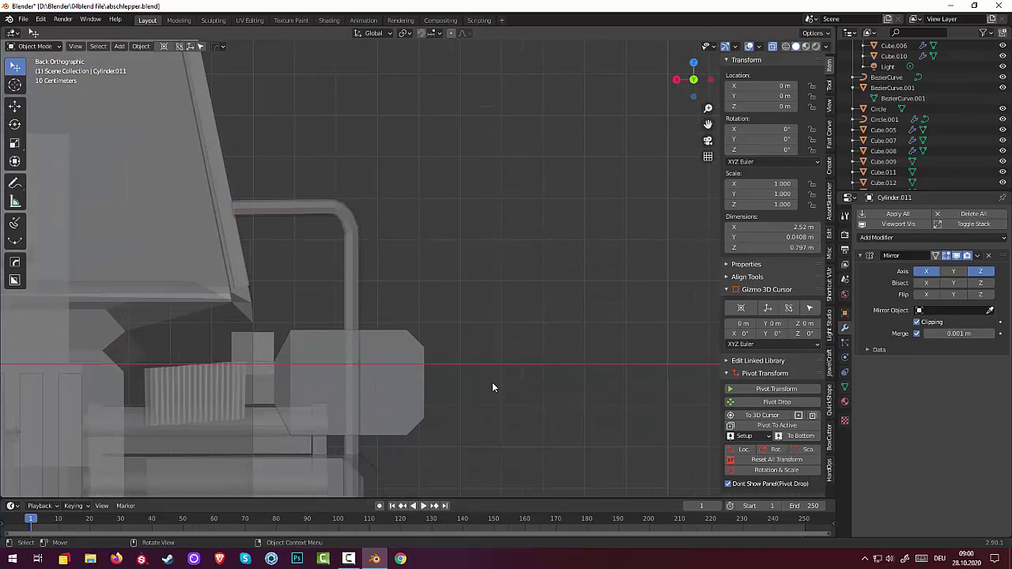
scroll(492, 382, "down", 2)
scroll(492, 387, "down", 2)
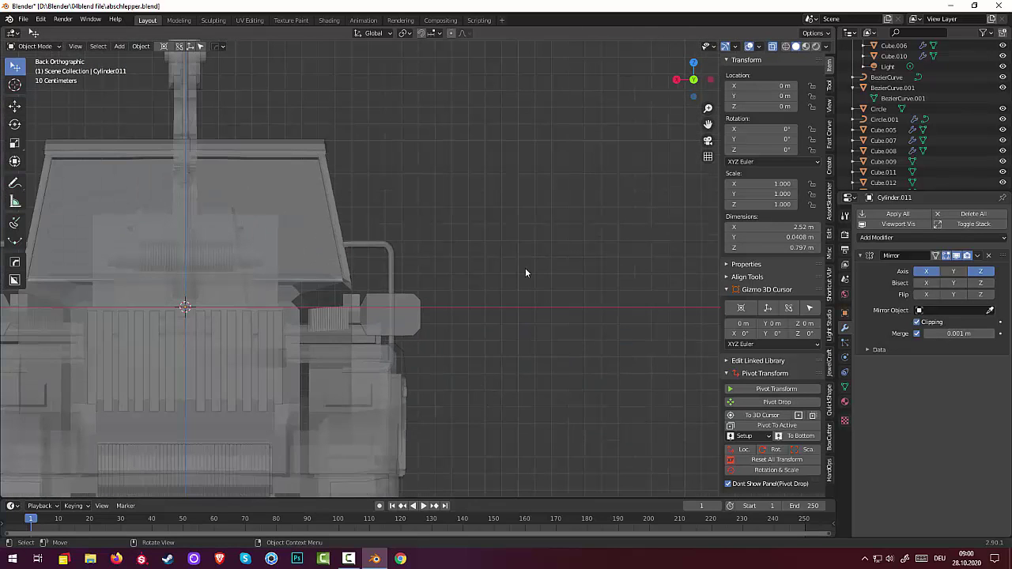
Turn off X-ray and move the pipe in left view about 0.607 m in Y and 0.465 m in Z.
left_click(772, 47)
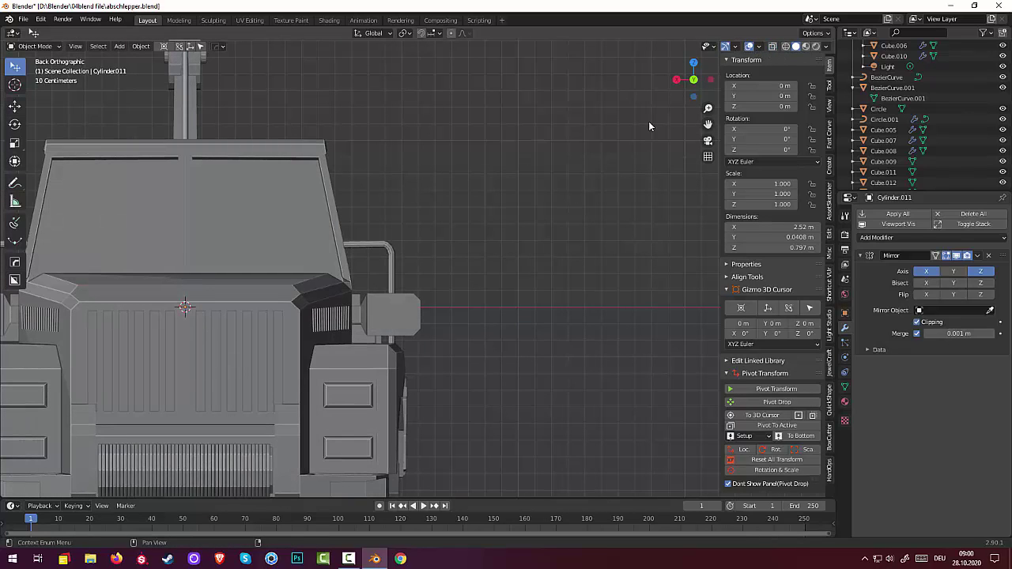
left_click(392, 268)
middle_click_drag(456, 287, 343, 290)
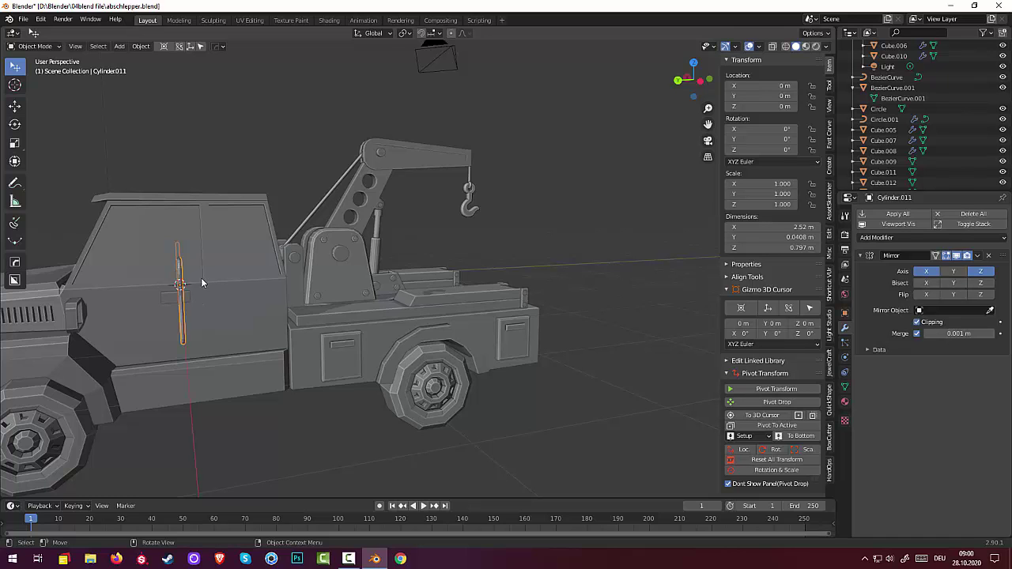
key("KP_3")
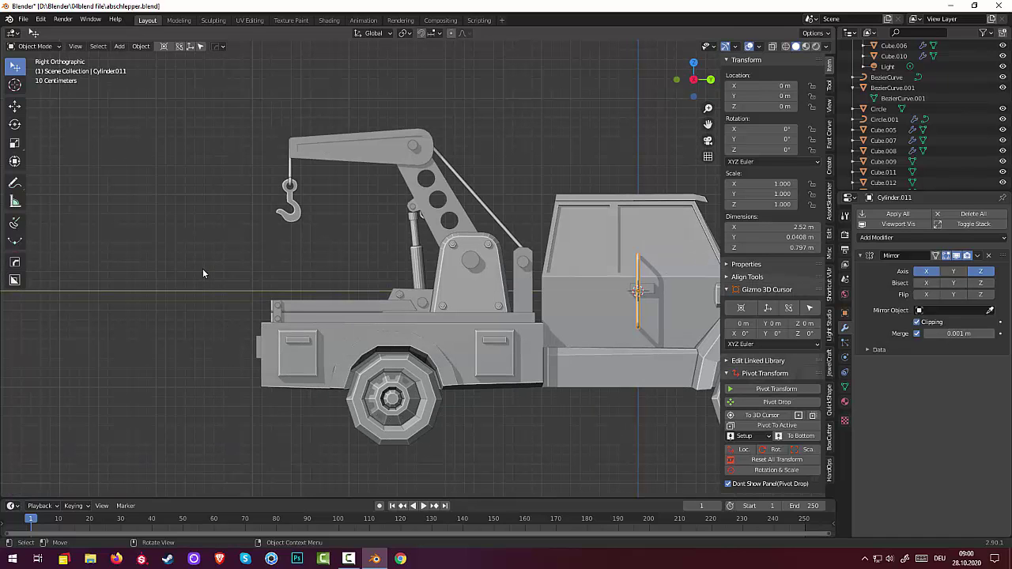
key("ctrl+KP_3")
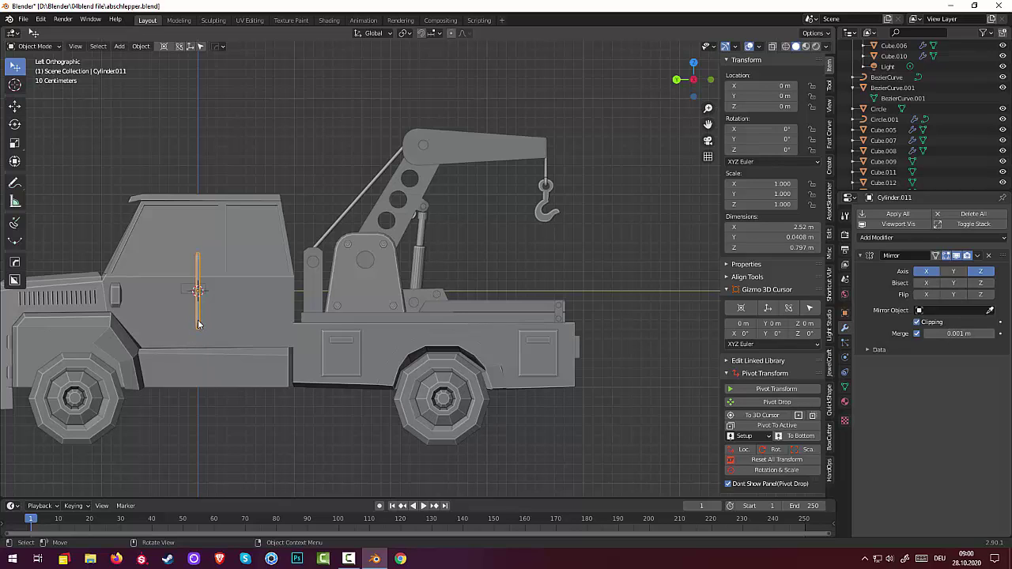
key("g")
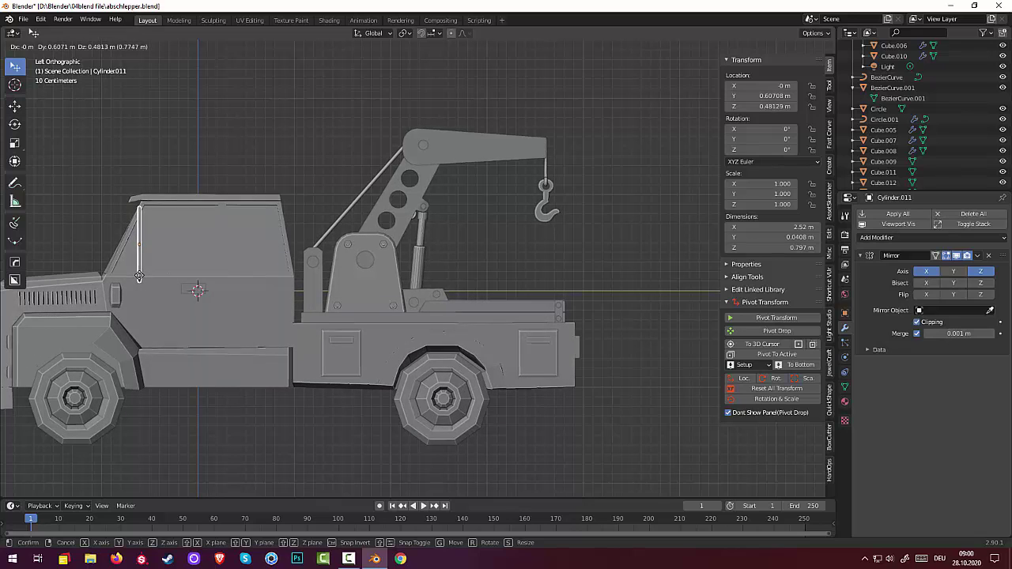
left_click(138, 278)
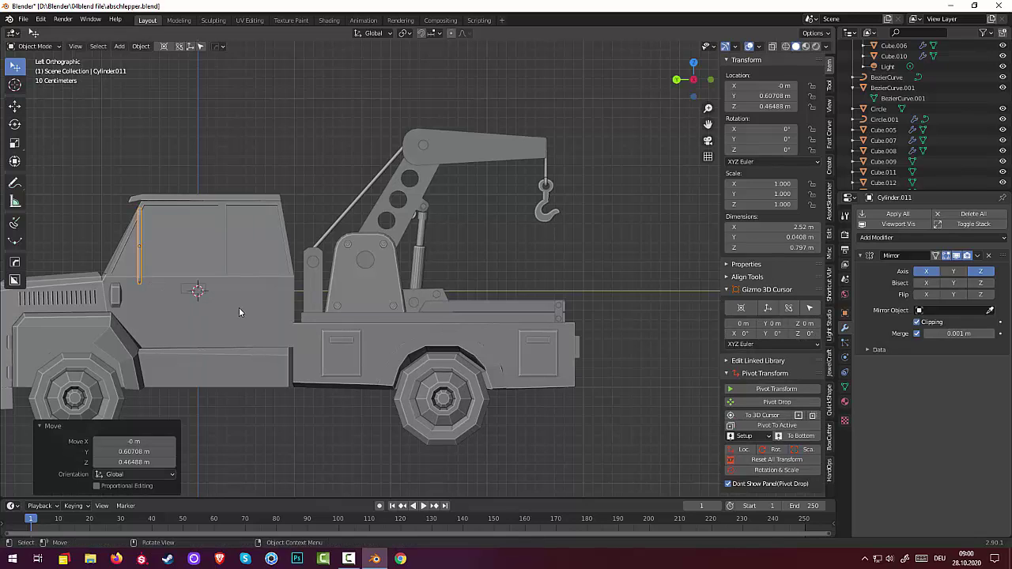
Move the mirrored side block below the pipe bracket about -0.19 m along Y and deselect it.
middle_click_drag(239, 307, 262, 347)
left_click(187, 377)
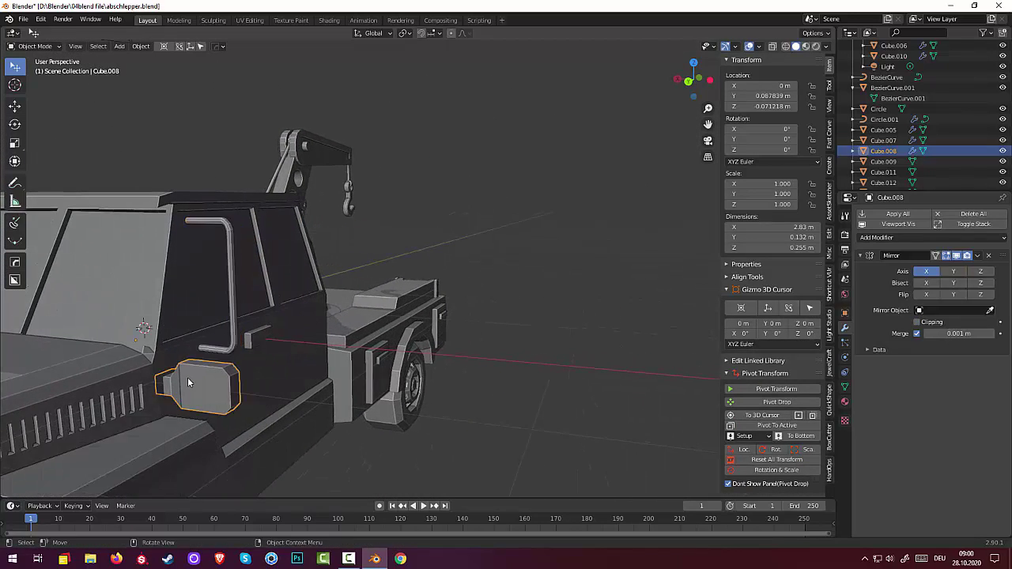
middle_click_drag(187, 377, 167, 383)
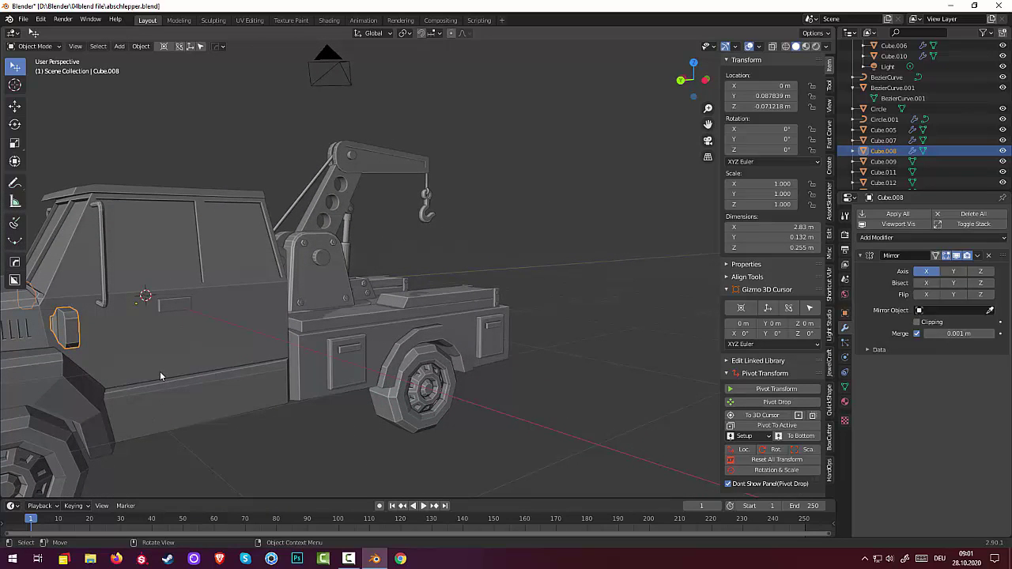
key("g")
key("y")
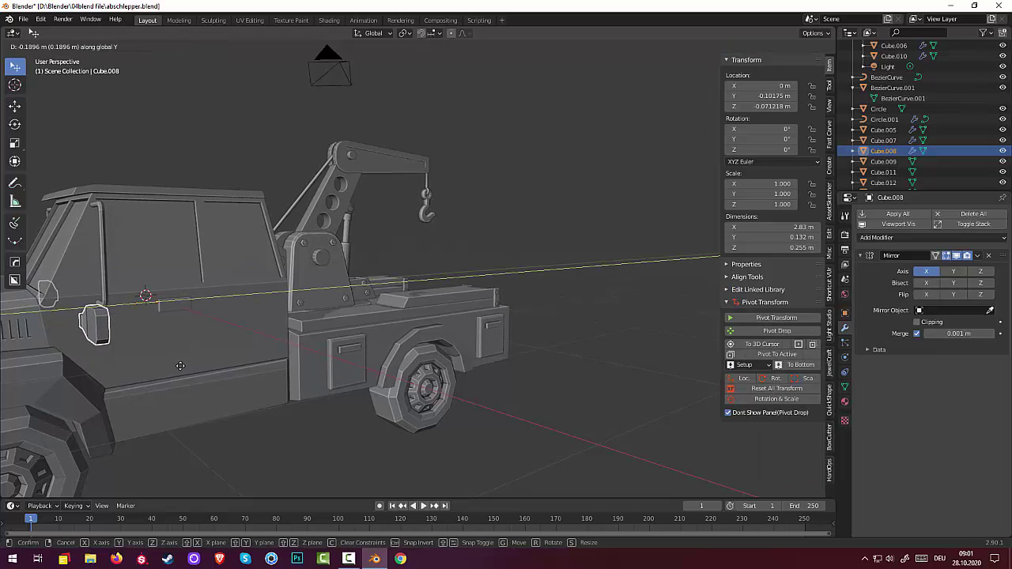
left_click(180, 366)
middle_click_drag(180, 359, 273, 355)
left_click(520, 330)
In Edit Mode, extrude the end face of the pipe's upper arm about 0.12 m into the cab and return to Object Mode.
middle_click_drag(515, 321, 475, 346)
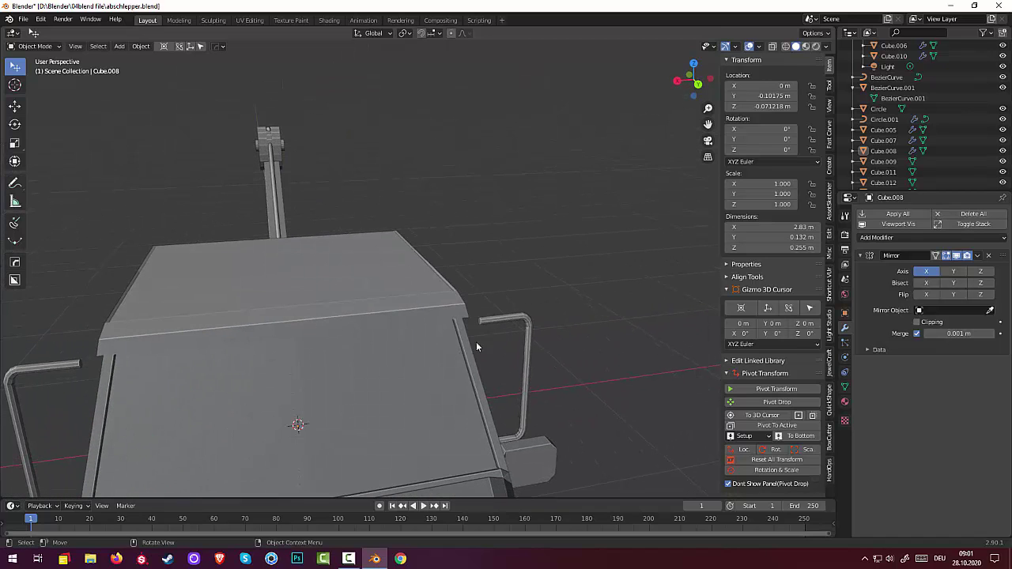
left_click(492, 324)
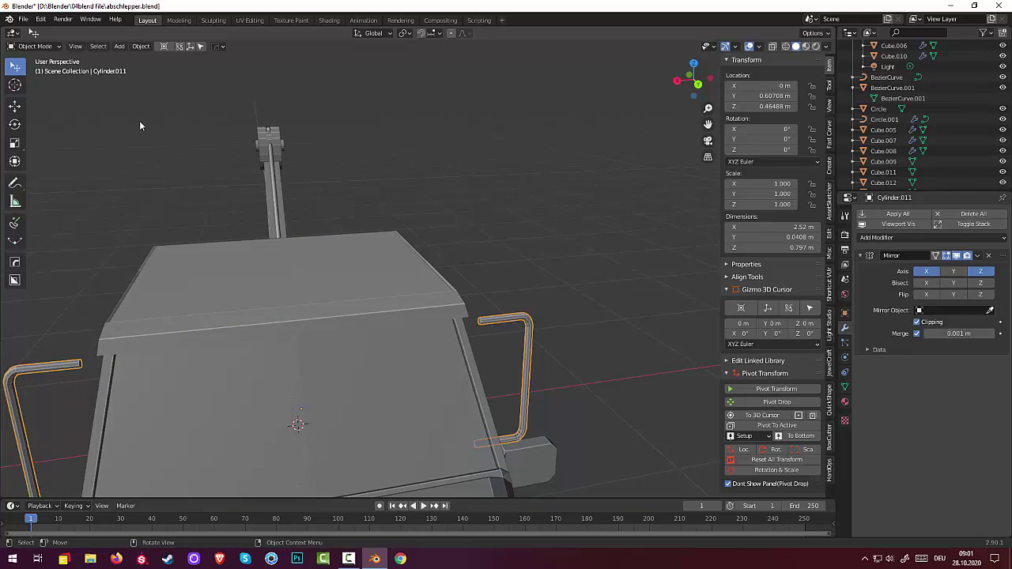
left_click(39, 46)
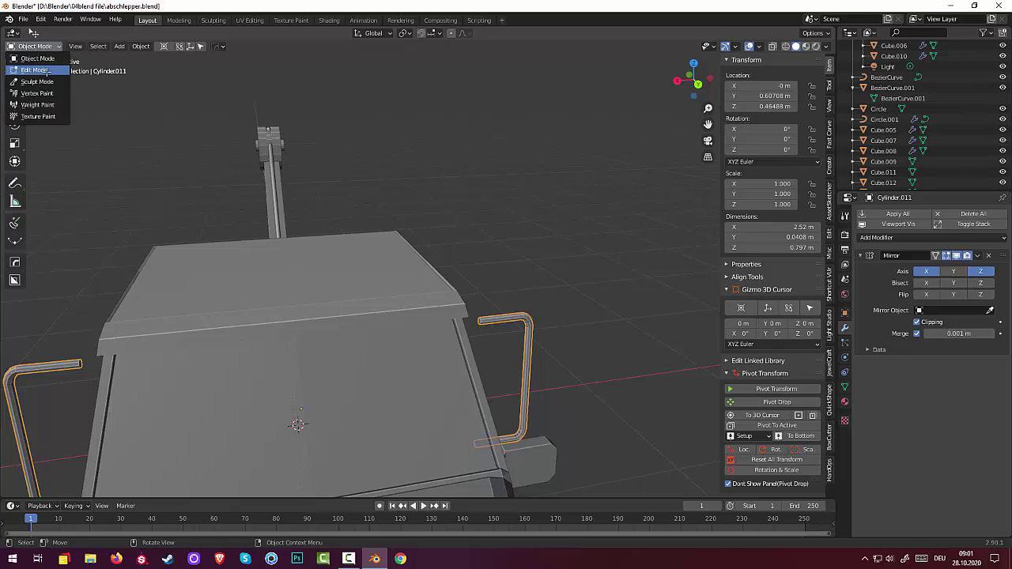
left_click(34, 70)
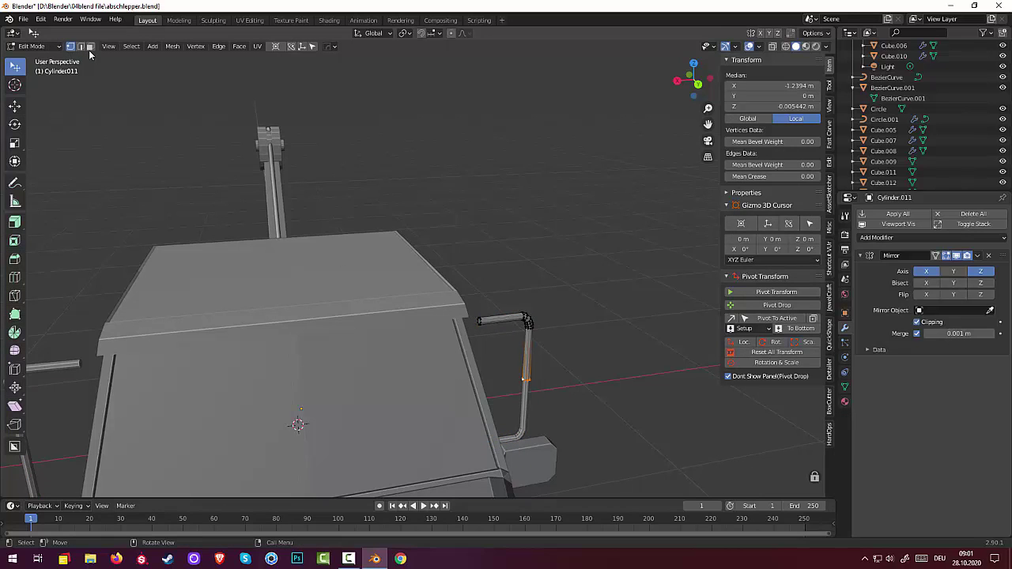
left_click(90, 46)
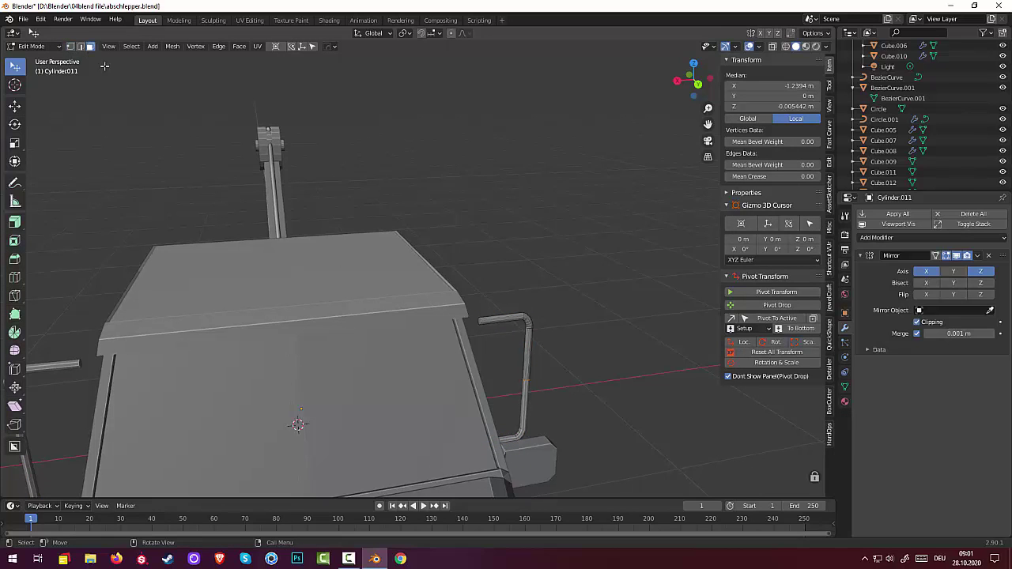
left_click(478, 320)
key("e")
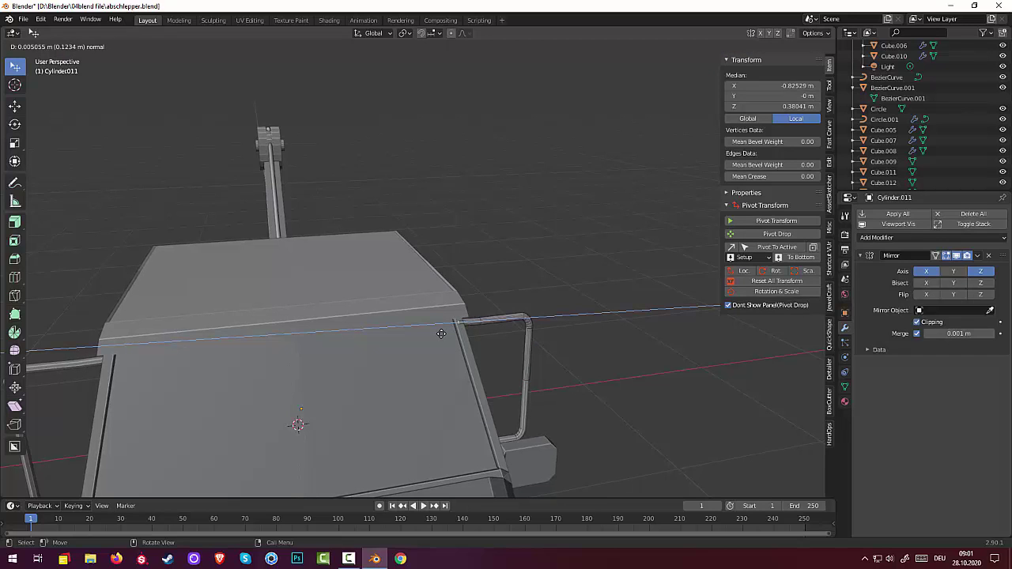
left_click(443, 331)
left_click(585, 355)
middle_click_drag(585, 355, 411, 374)
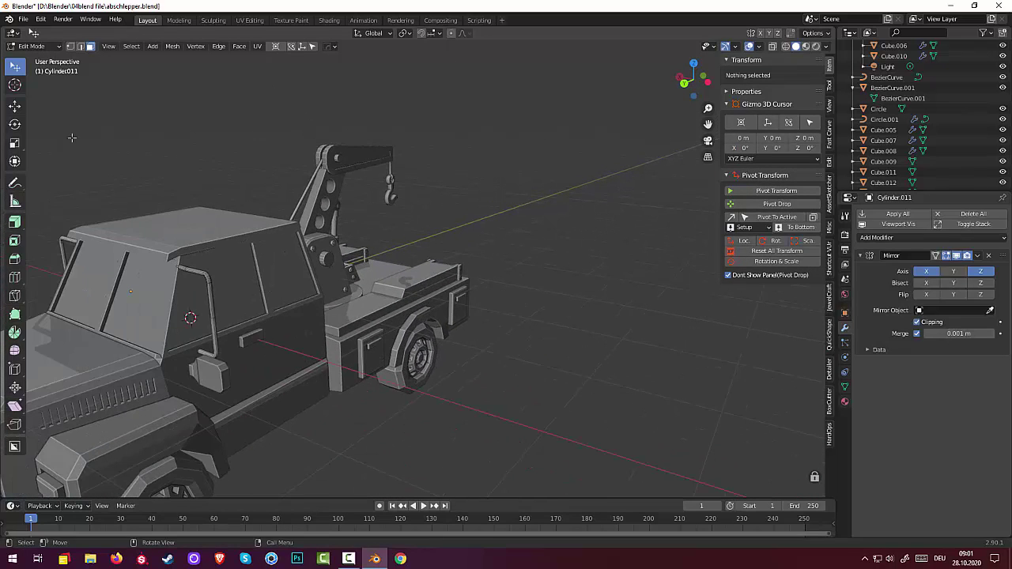
left_click(36, 46)
left_click(42, 58)
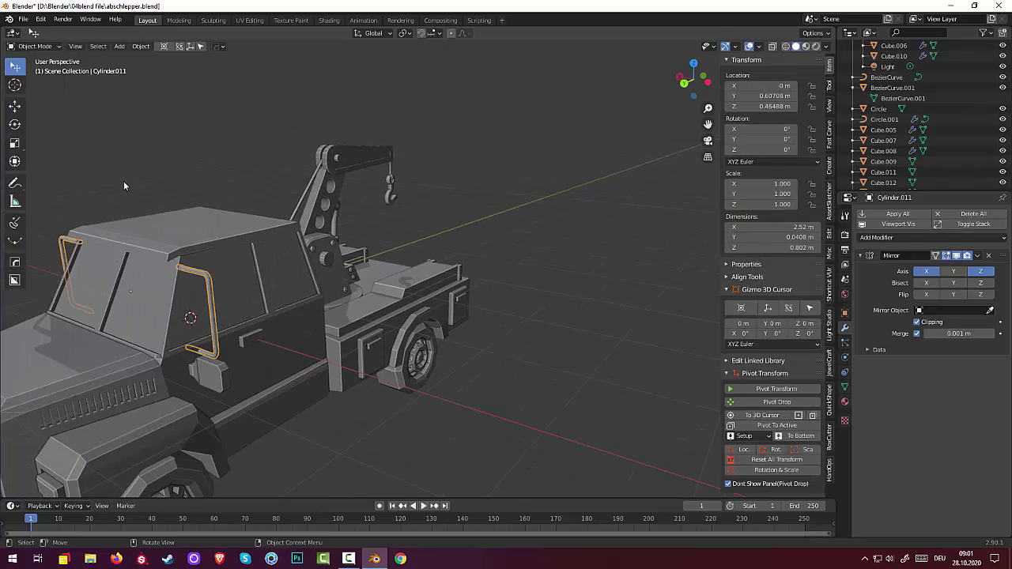
Move the pipe bracket about -0.007 m along Y and deselect it.
middle_click_drag(293, 350, 260, 340)
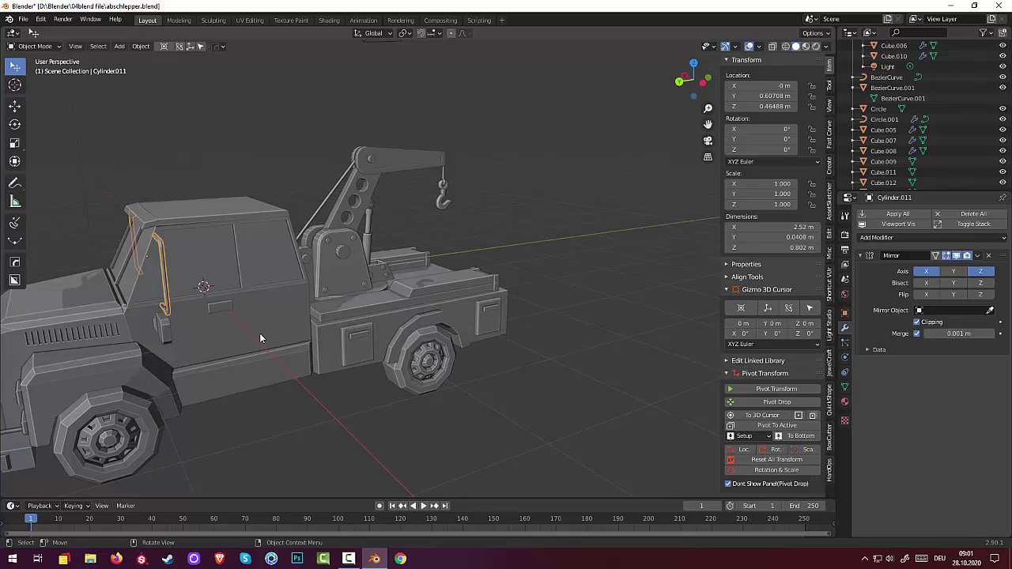
key("g")
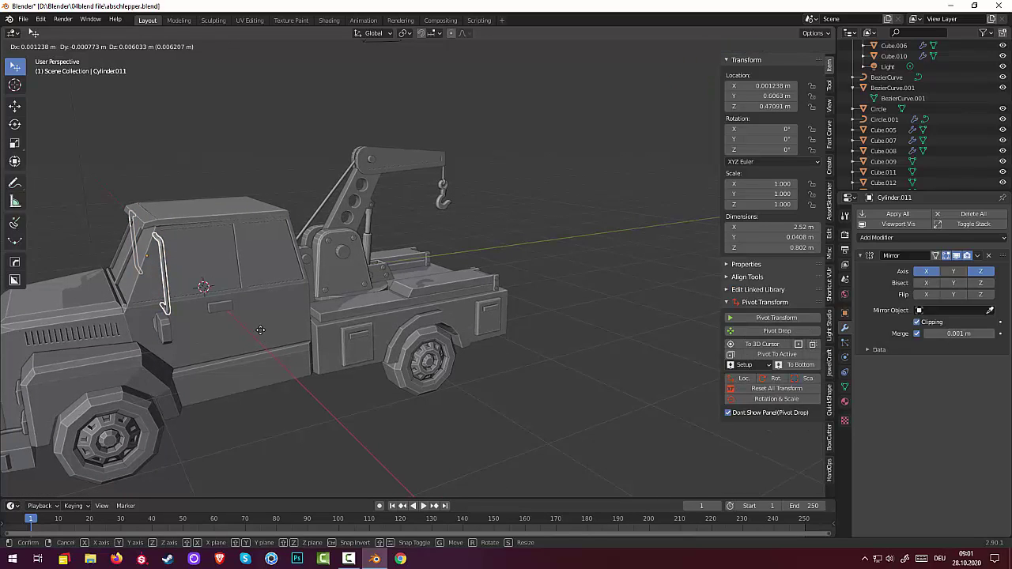
key("y")
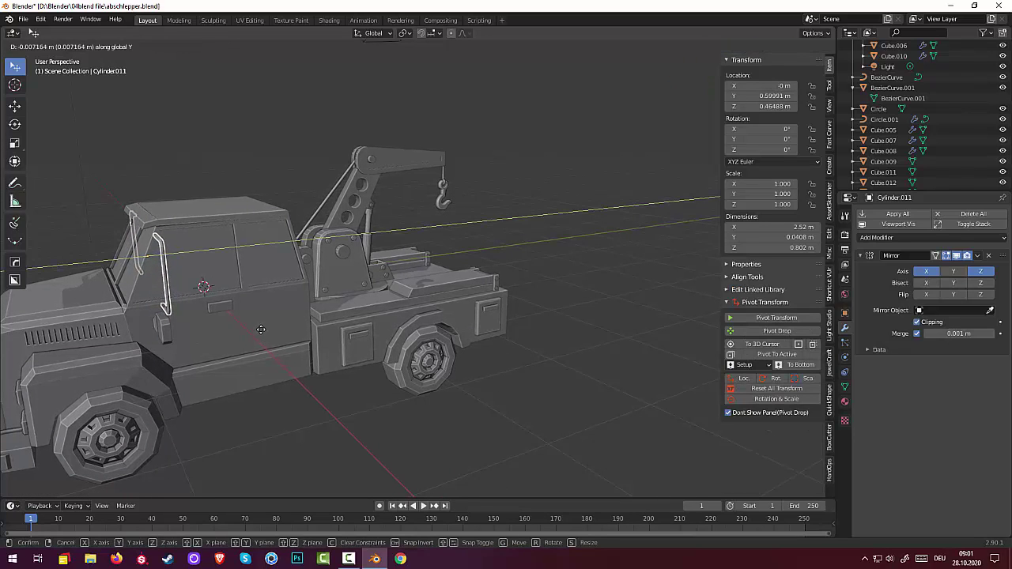
left_click(261, 329)
middle_click_drag(261, 329, 351, 342)
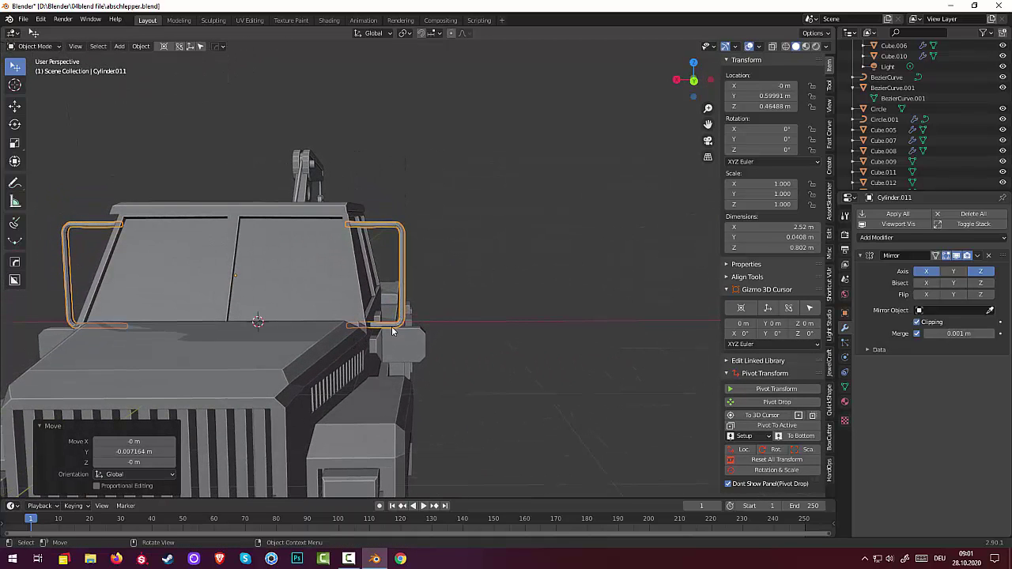
left_click(476, 318)
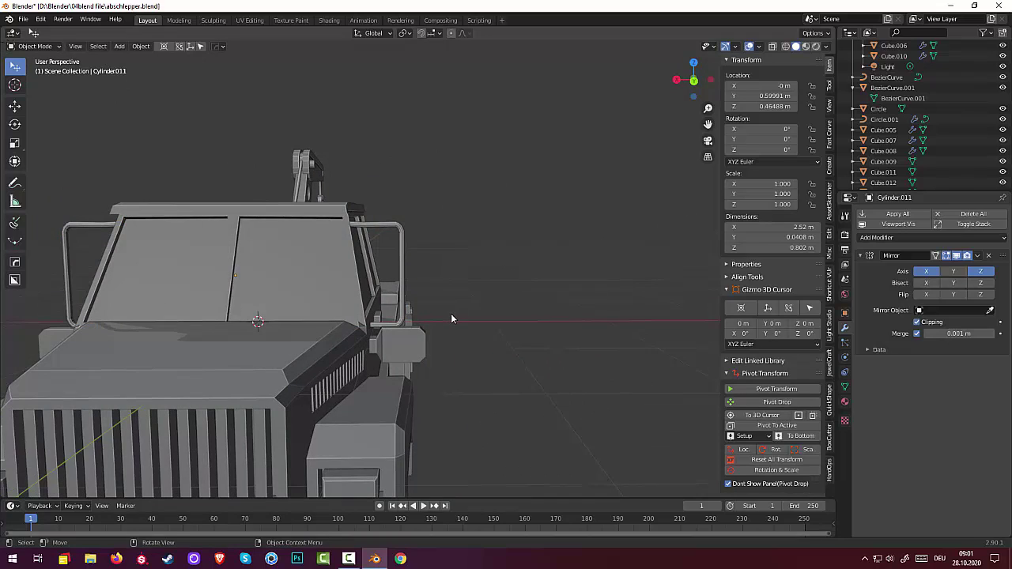
Add a 1.11 m cube and move it about -1.364 m along X to the side of the cab.
key("shift+a")
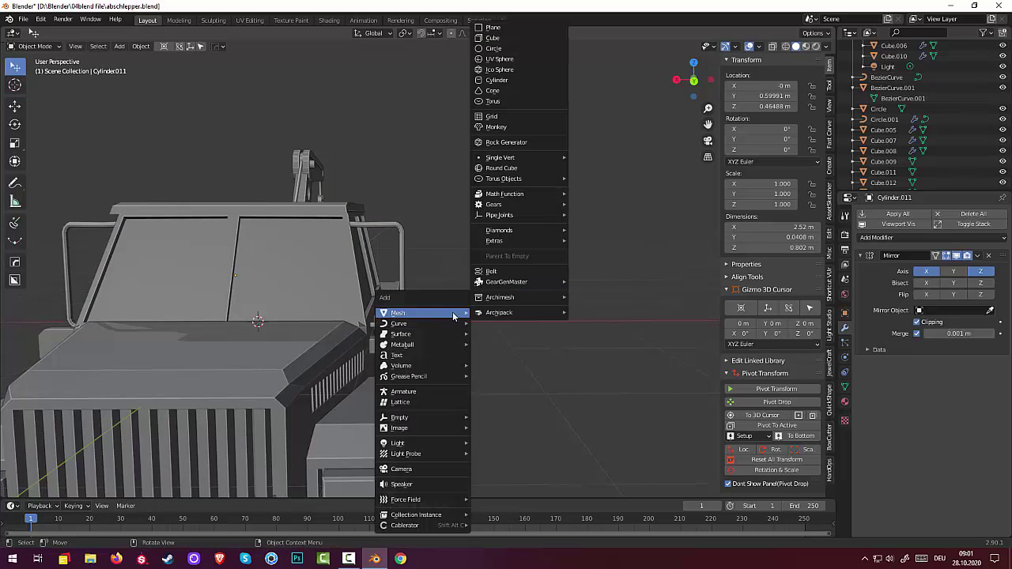
left_click(492, 37)
scroll(508, 190, "down", 3)
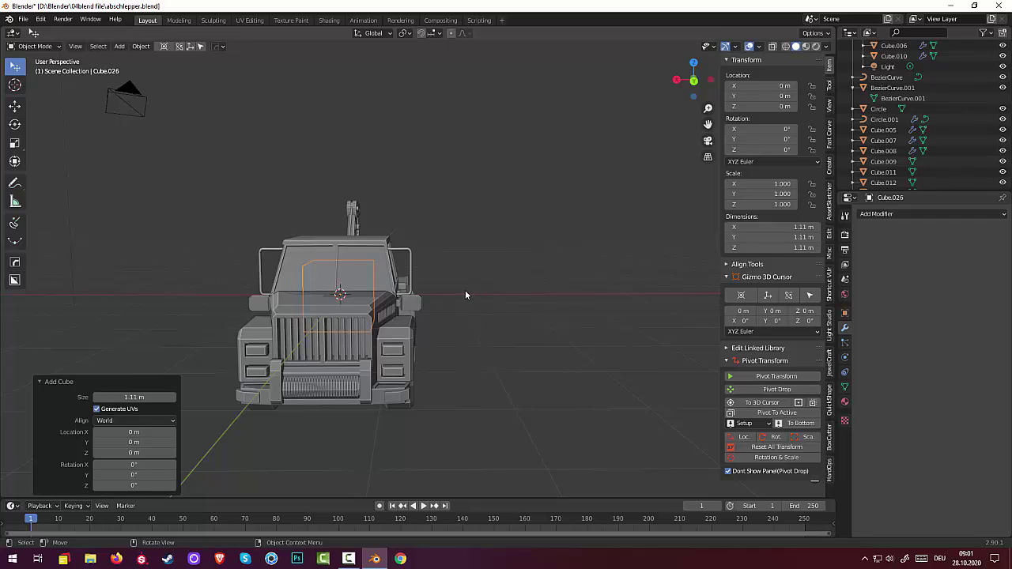
key("g")
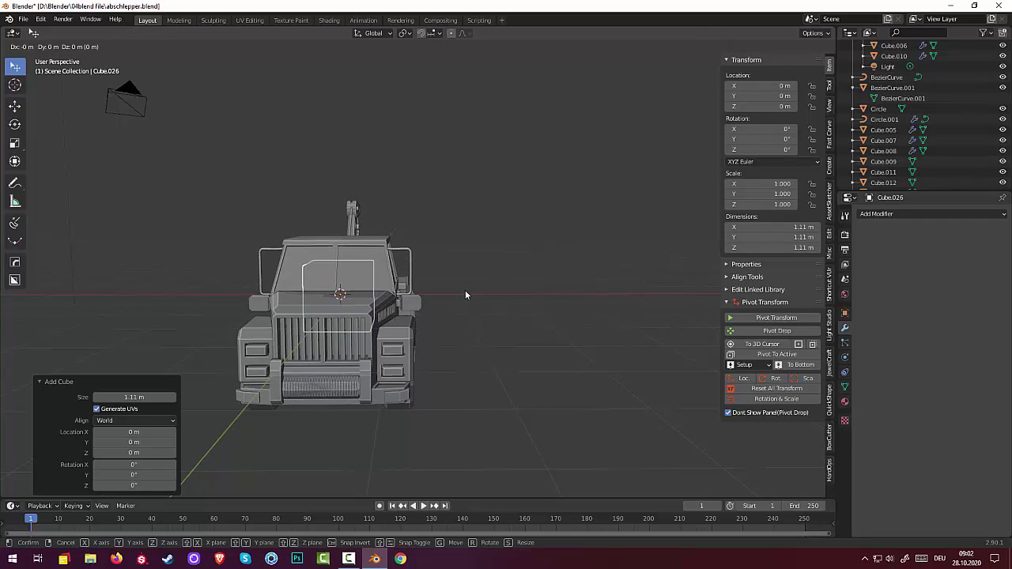
key("x")
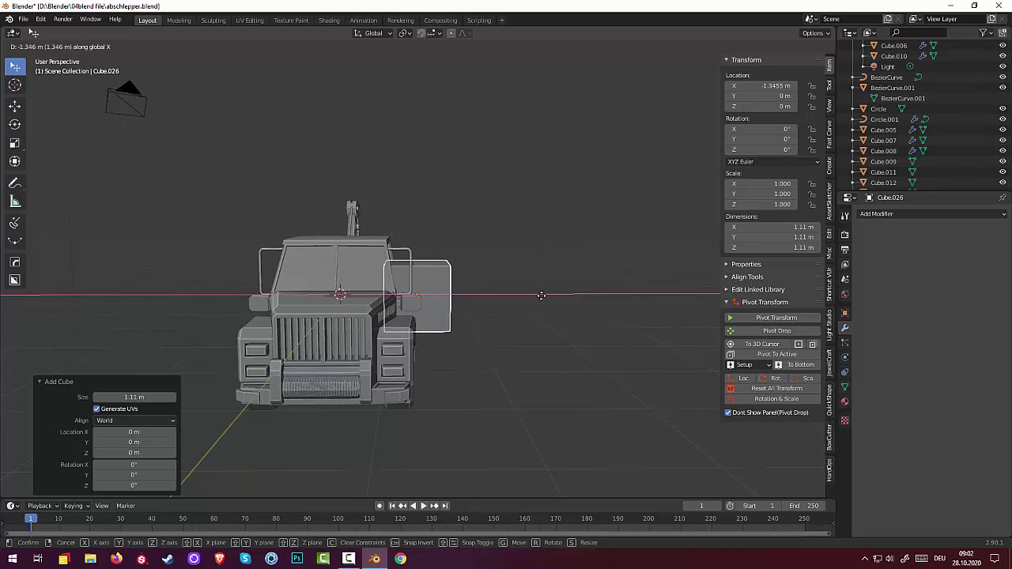
left_click(542, 296)
middle_click_drag(544, 294, 460, 286)
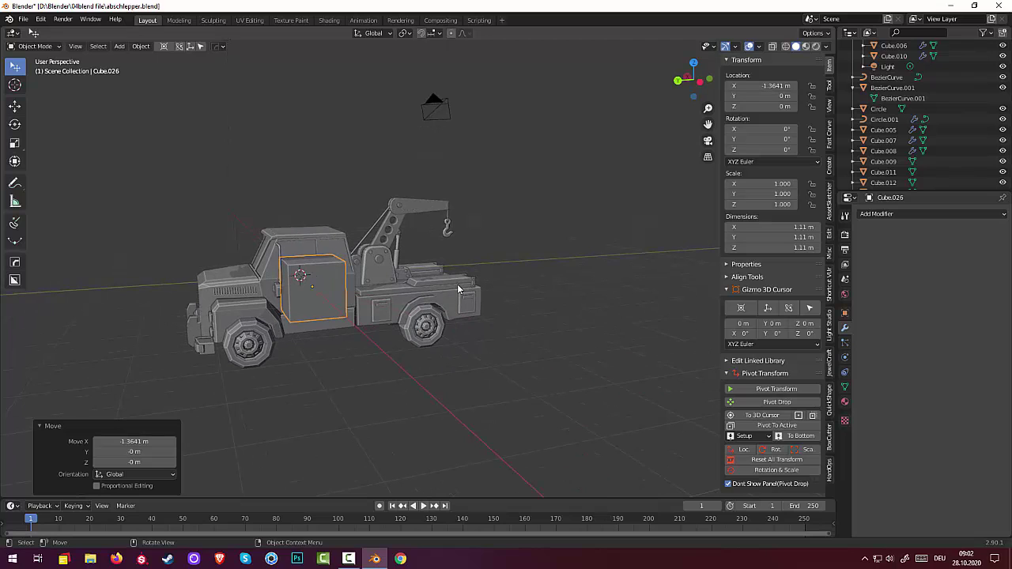
Scale the cube into a thin upright plate, about 0.109 along Y, 0.346 along X and 0.737 along Z.
key("s")
key("y")
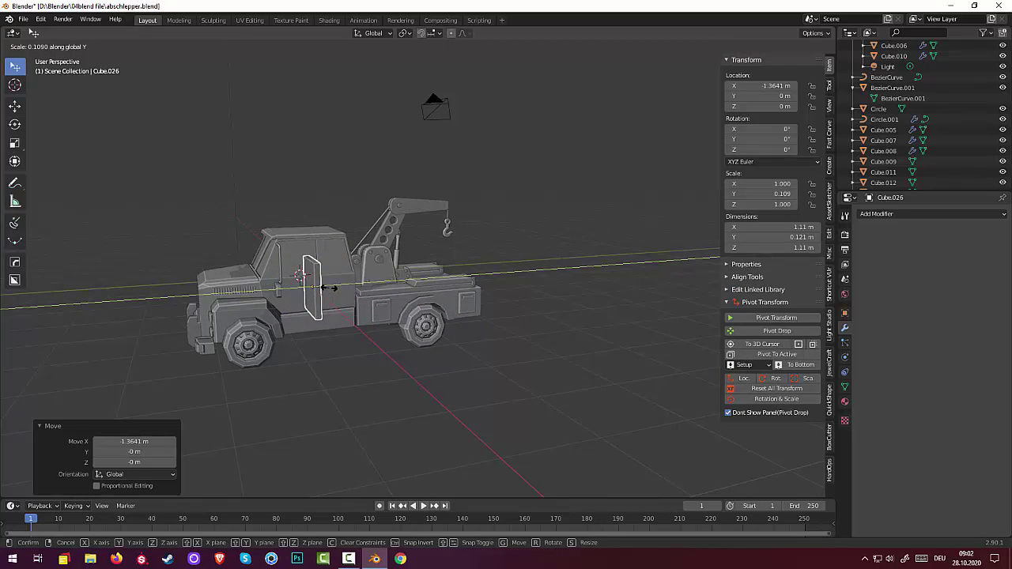
left_click(339, 289)
middle_click_drag(340, 289, 421, 290)
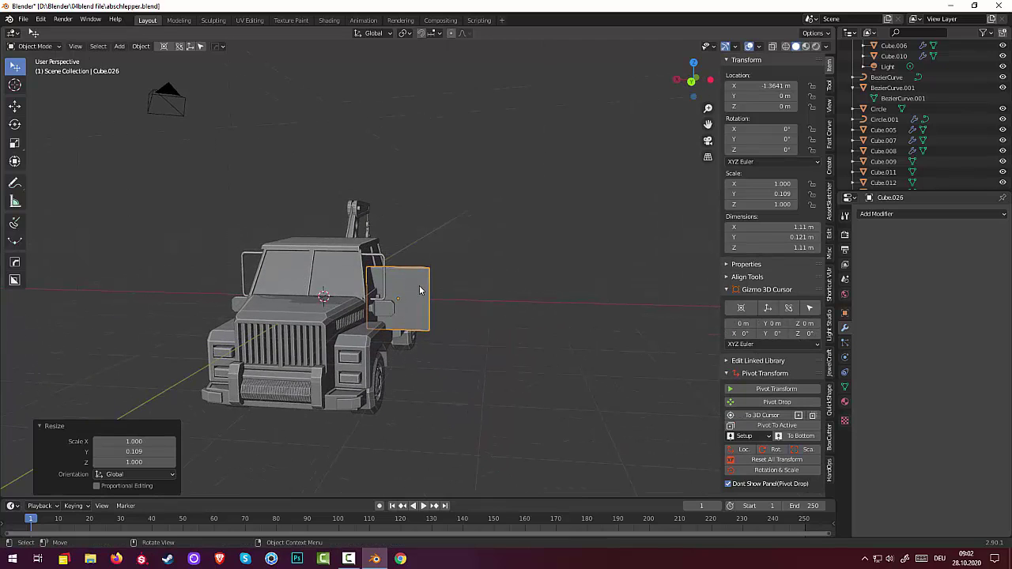
key("s")
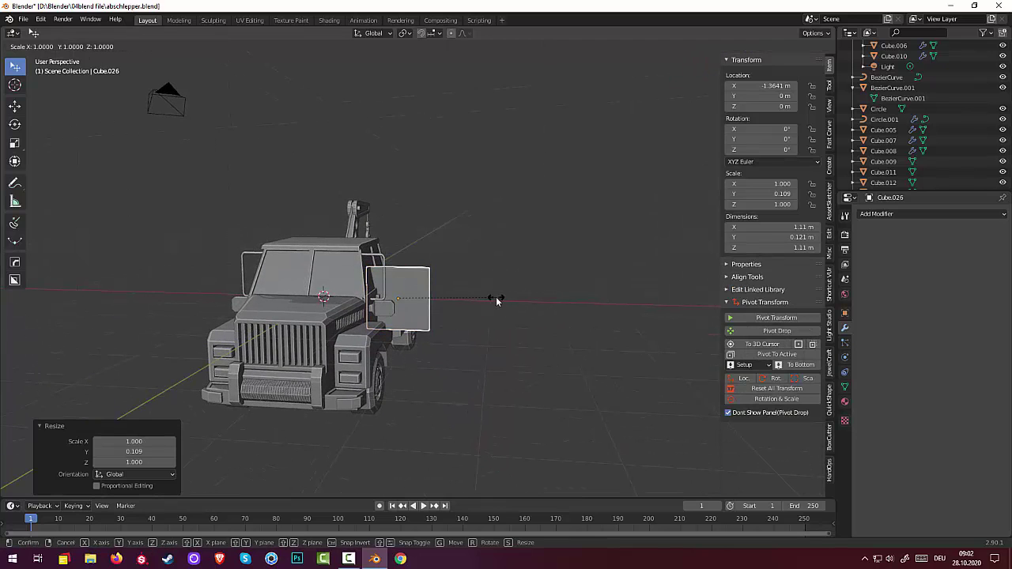
key("x")
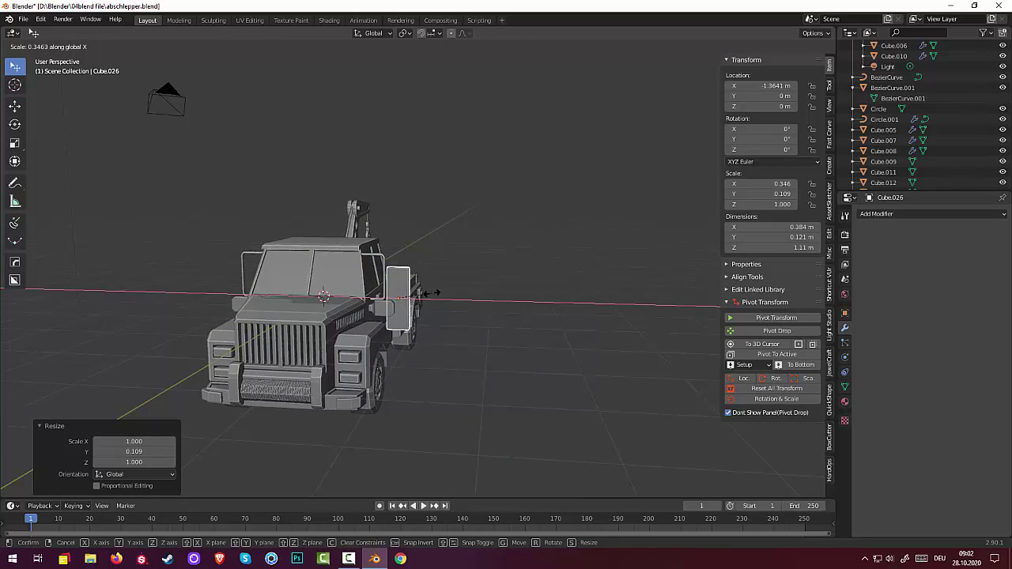
left_click(432, 298)
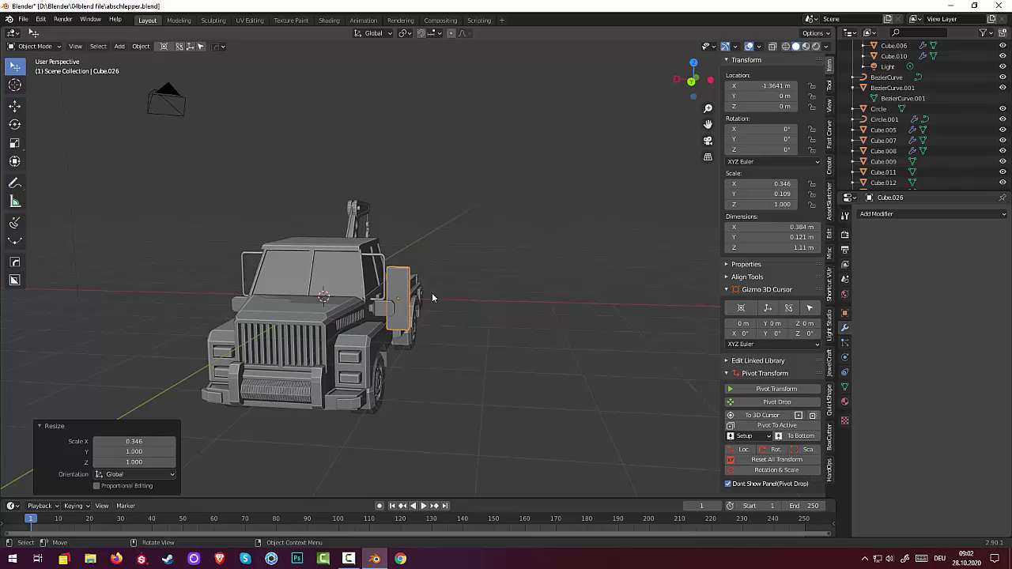
key("s")
key("z")
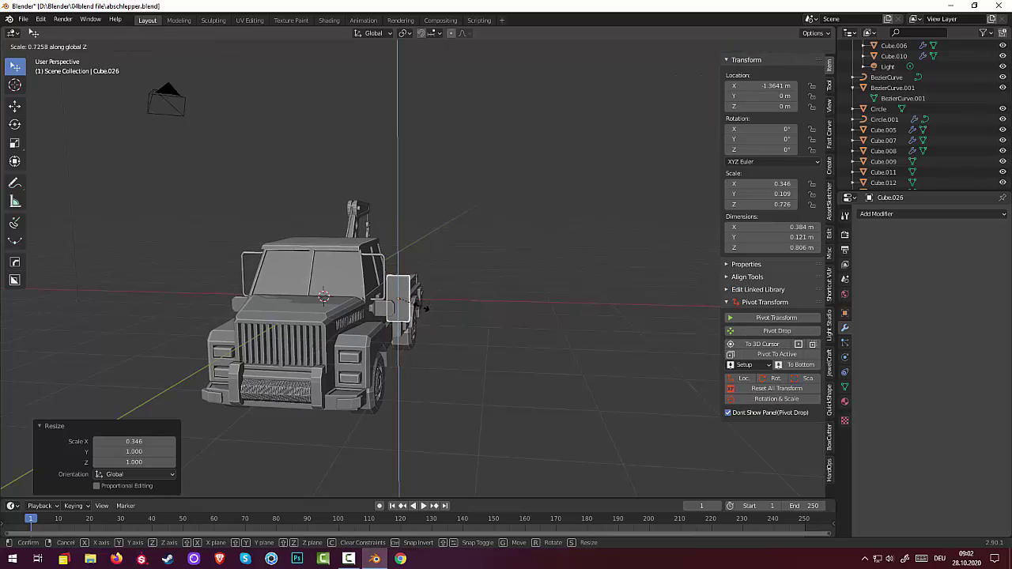
left_click(421, 313)
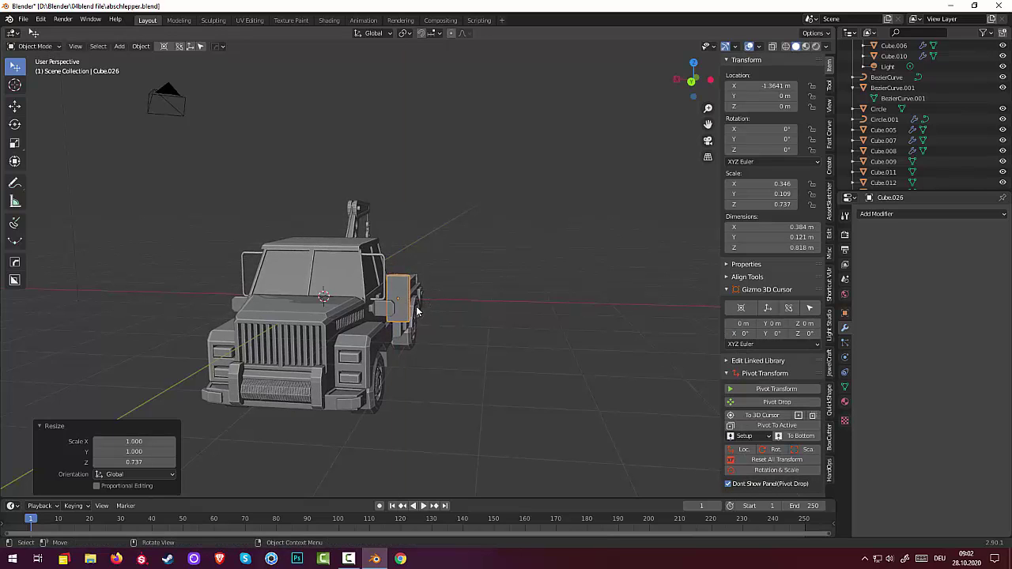
In the back view, move the plate about 0.146 m along X and 0.46 m along Z onto the pipe bracket.
key("KP_3")
key("KP_1")
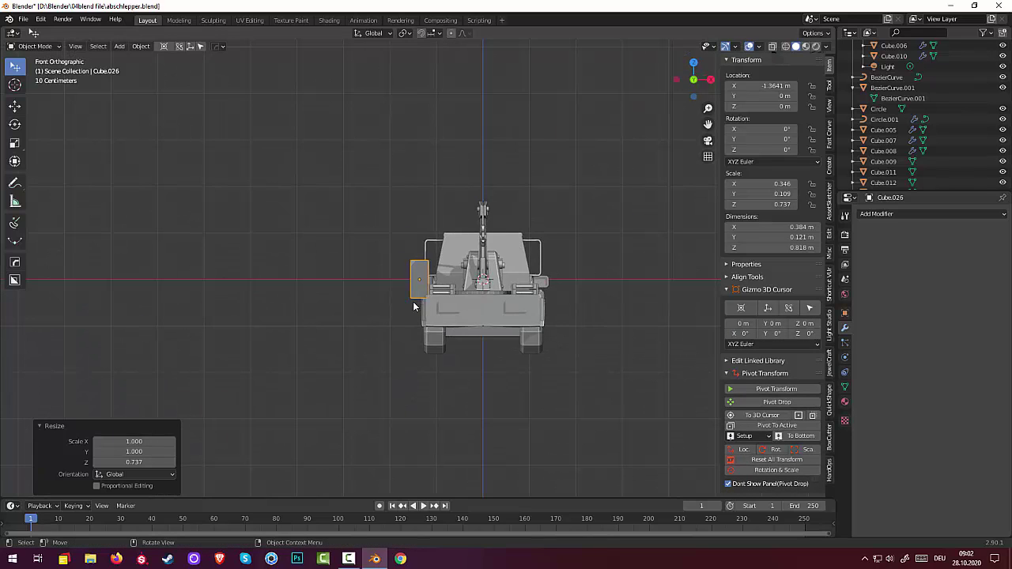
key("ctrl+KP_1")
scroll(427, 272, "up", 5)
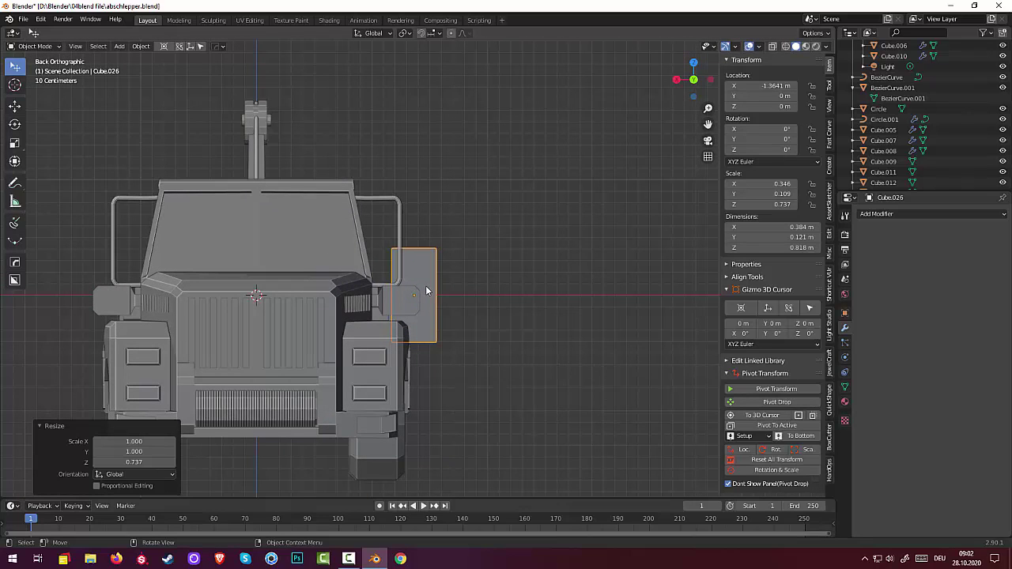
key("g")
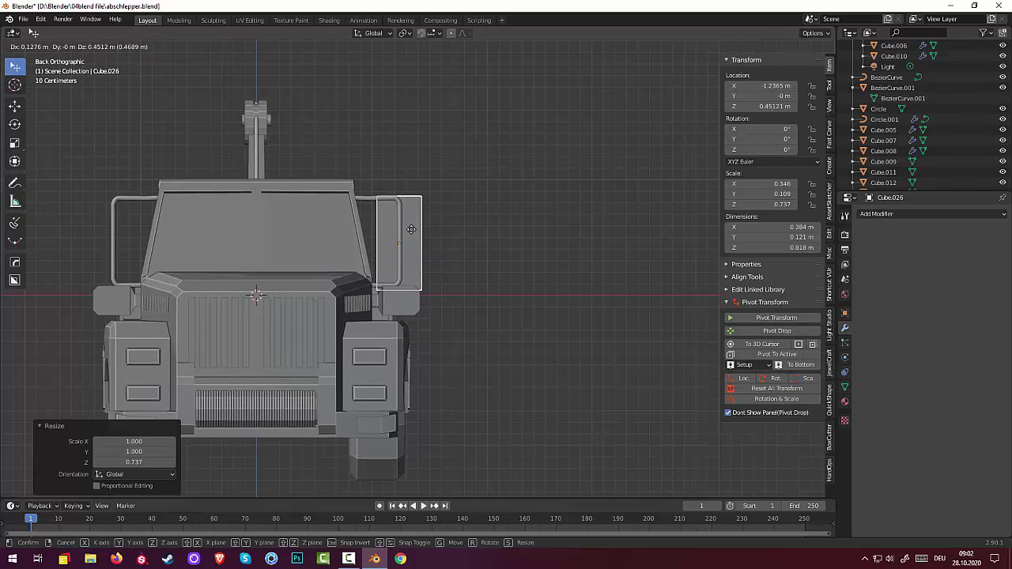
left_click(409, 228)
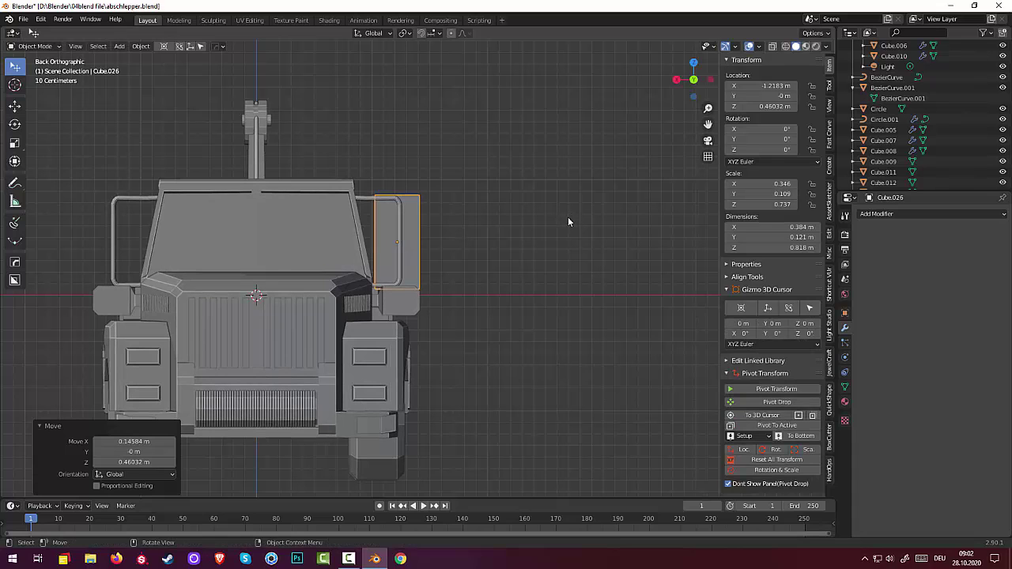
Scale the plate uniformly by about 0.913, and its height along Z by a further 0.872.
key("s")
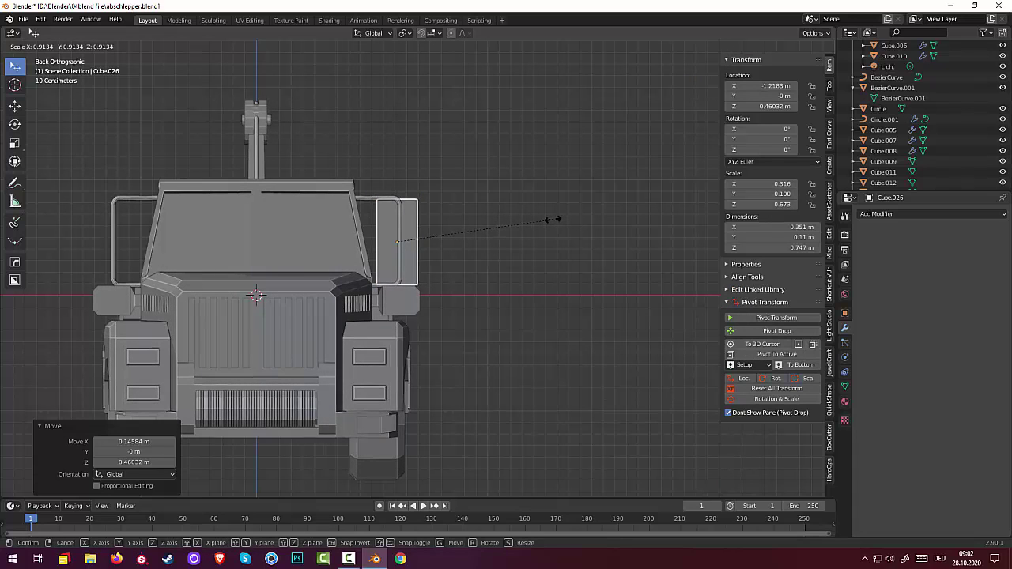
left_click(552, 222)
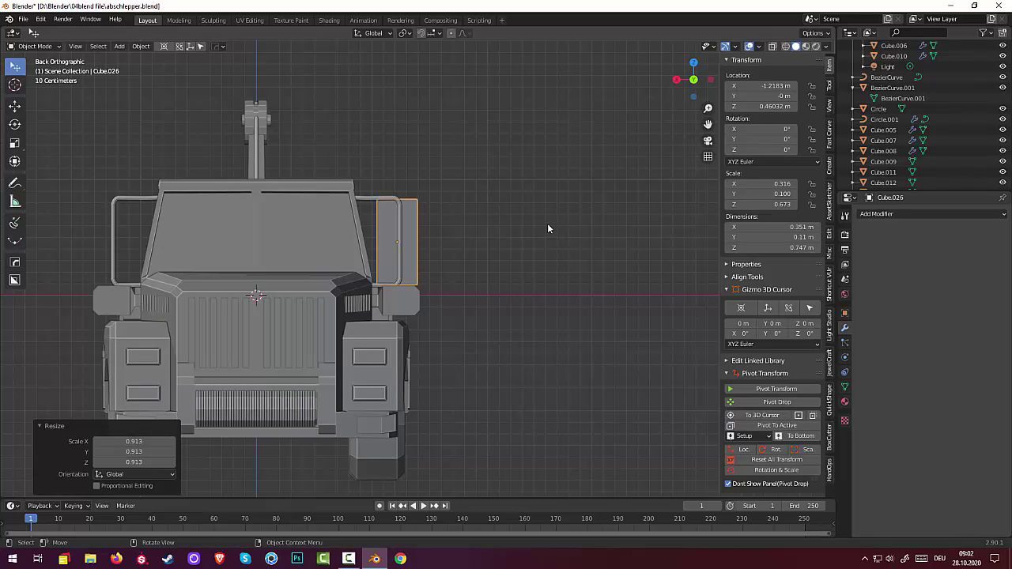
key("s")
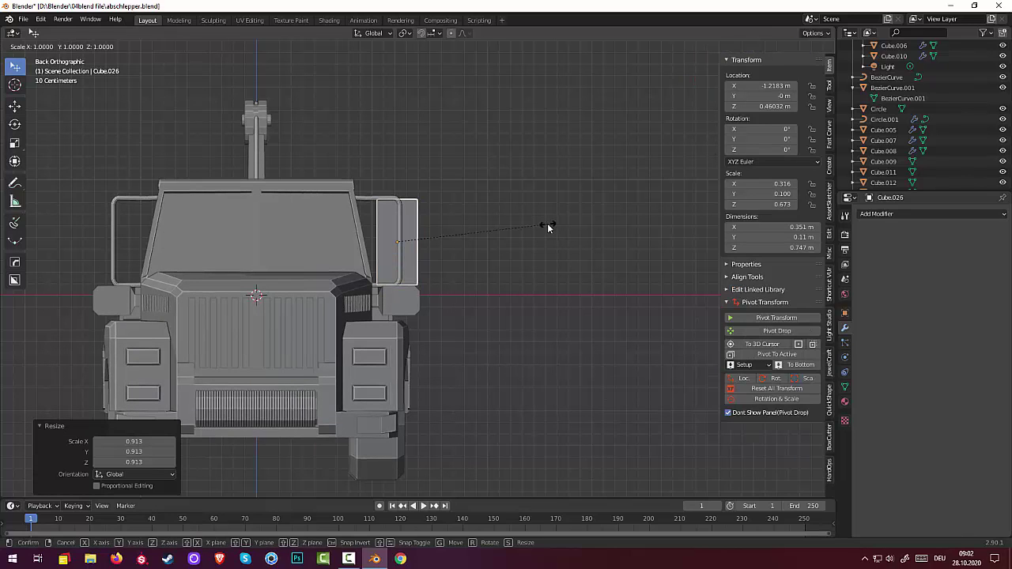
key("z")
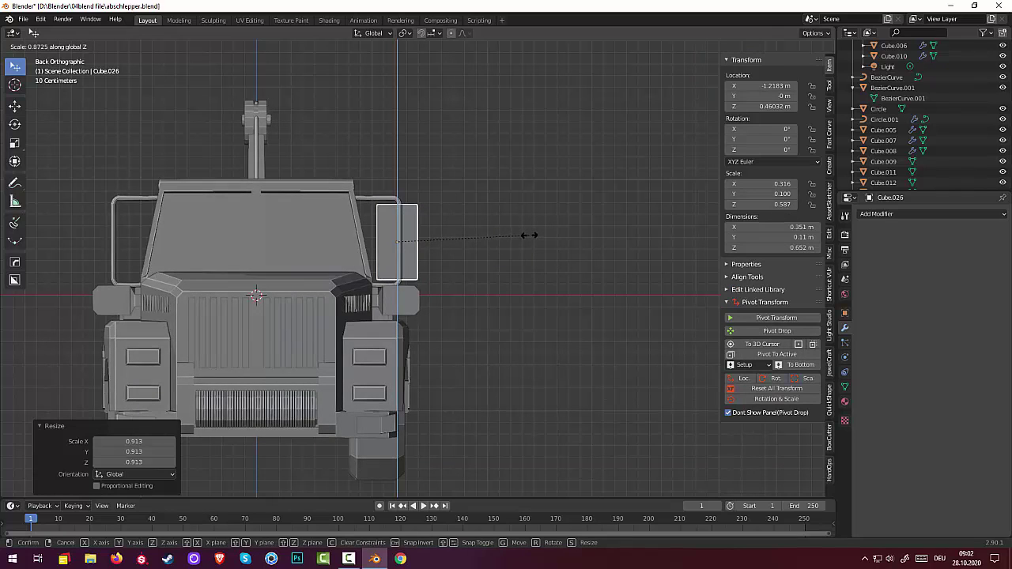
left_click(529, 235)
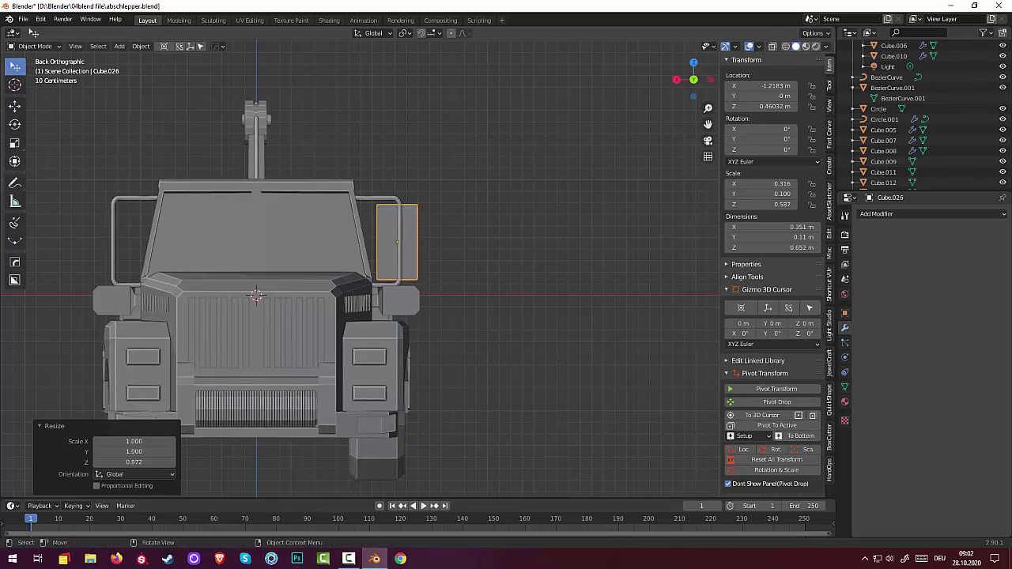
Move the plate about -0.032 m along X to centre it on the bracket's vertical pipe.
middle_click_drag(528, 239, 527, 248)
scroll(532, 246, "up", 2)
key("ctrl+KP_1")
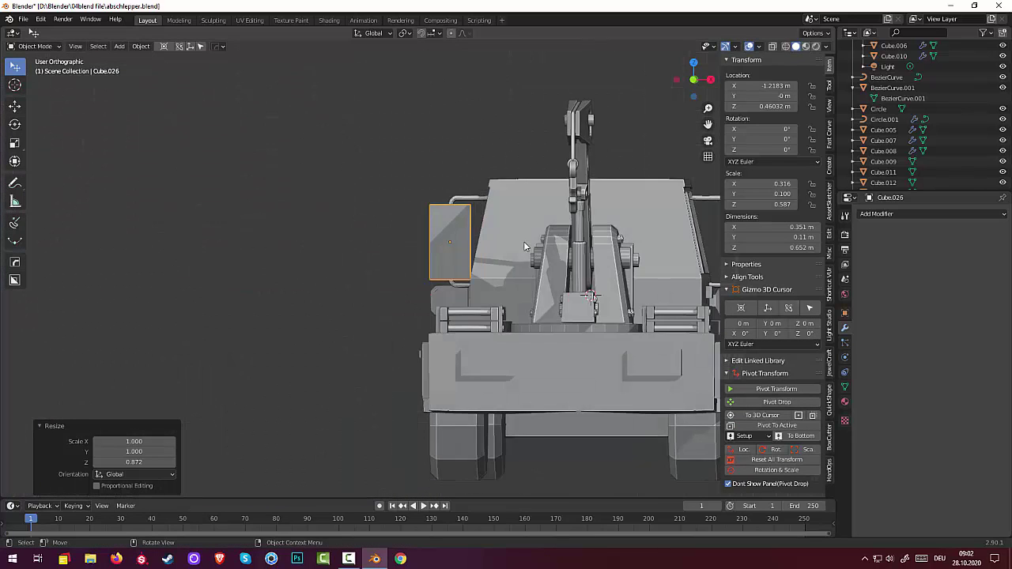
scroll(479, 263, "up", 2)
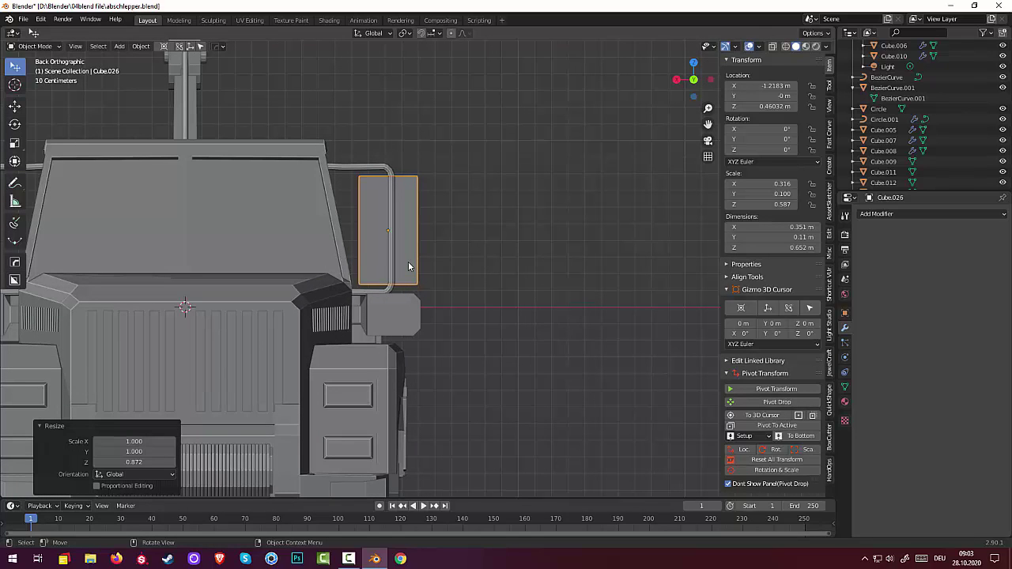
key("g")
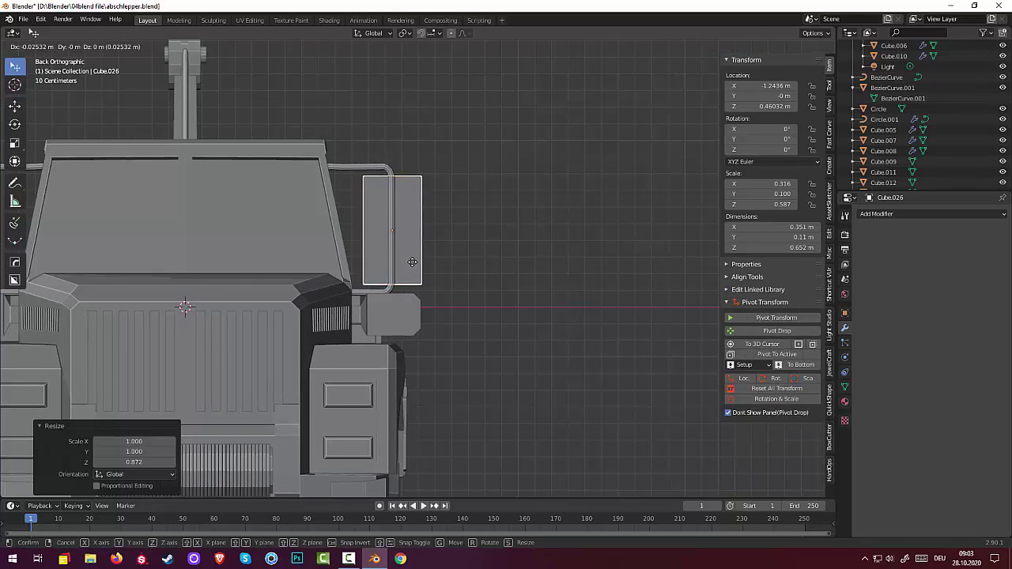
key("x")
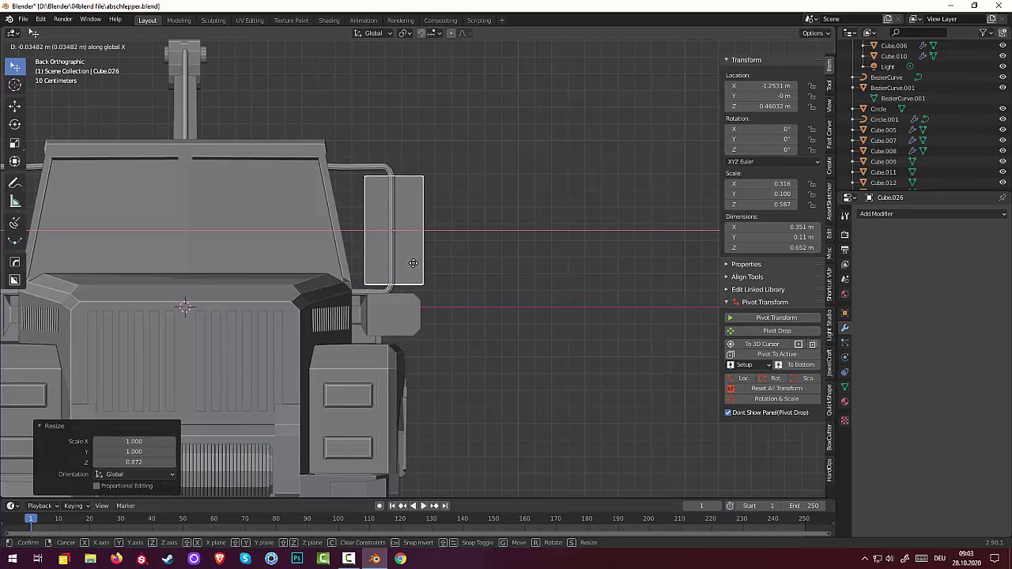
left_click(414, 266)
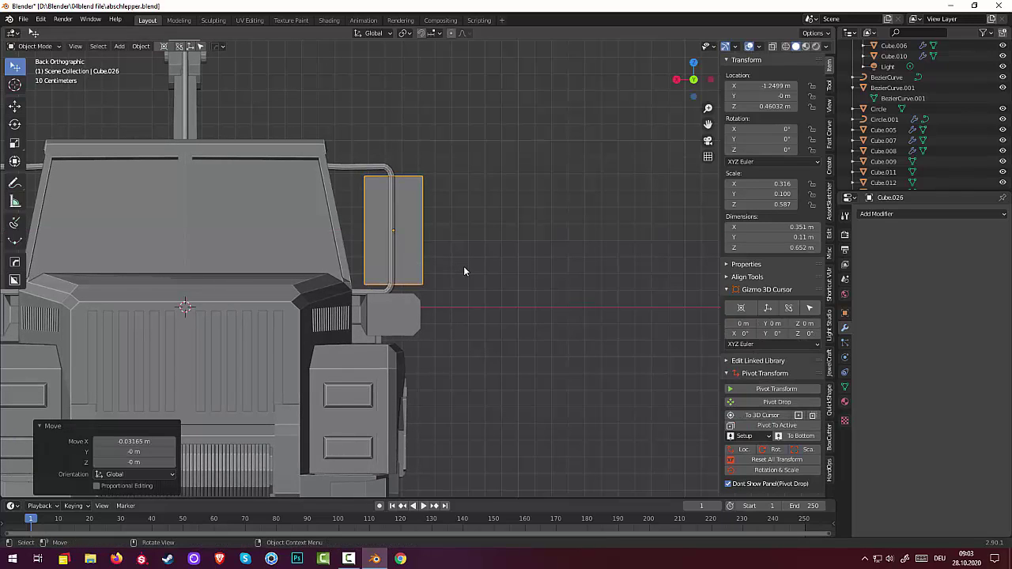
Scale the plate by about 0.892 along X and 0.654 along Y to make it narrower and thinner.
key("s")
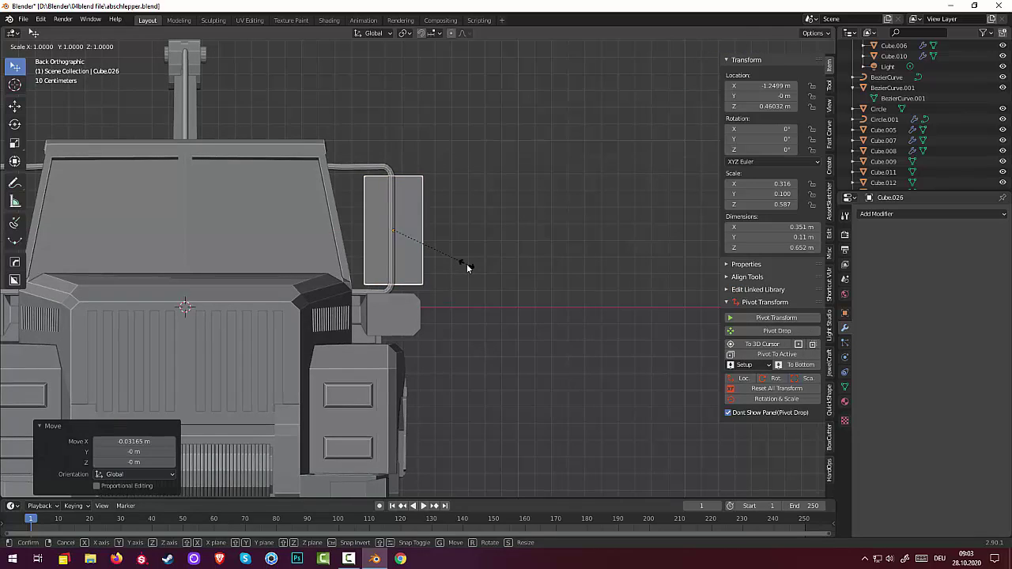
key("x")
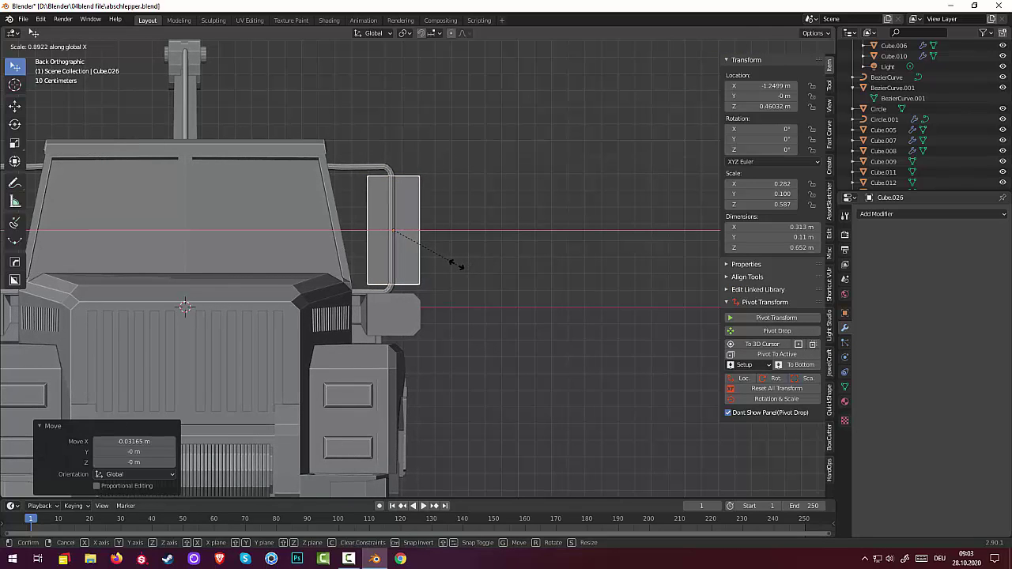
left_click(457, 263)
middle_click_drag(467, 271, 363, 299)
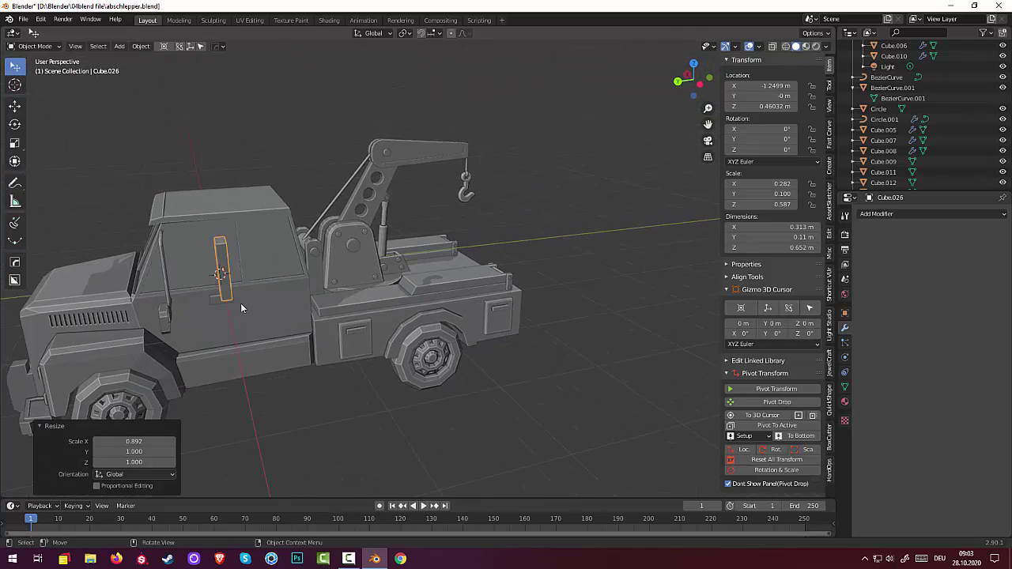
key("s")
key("y")
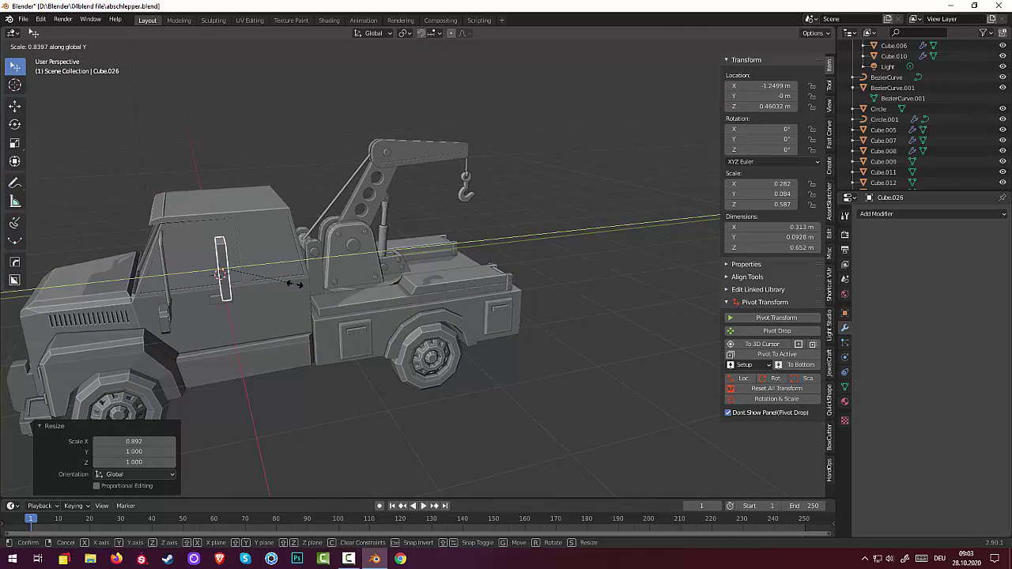
left_click(280, 287)
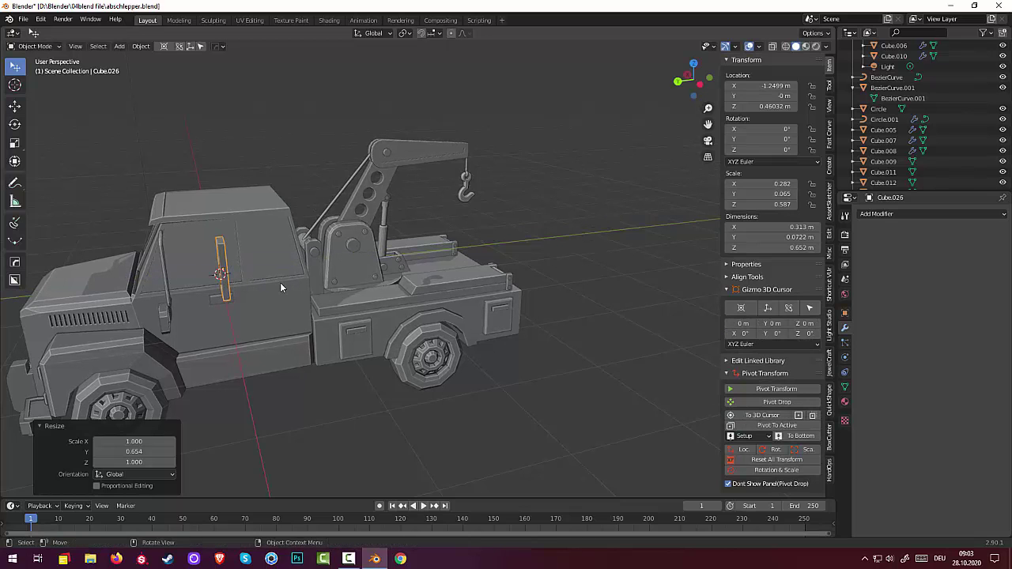
In the left view, move the plate about 0.547 m along Y to the pipe bracket at the front of the cab.
key("KP_1")
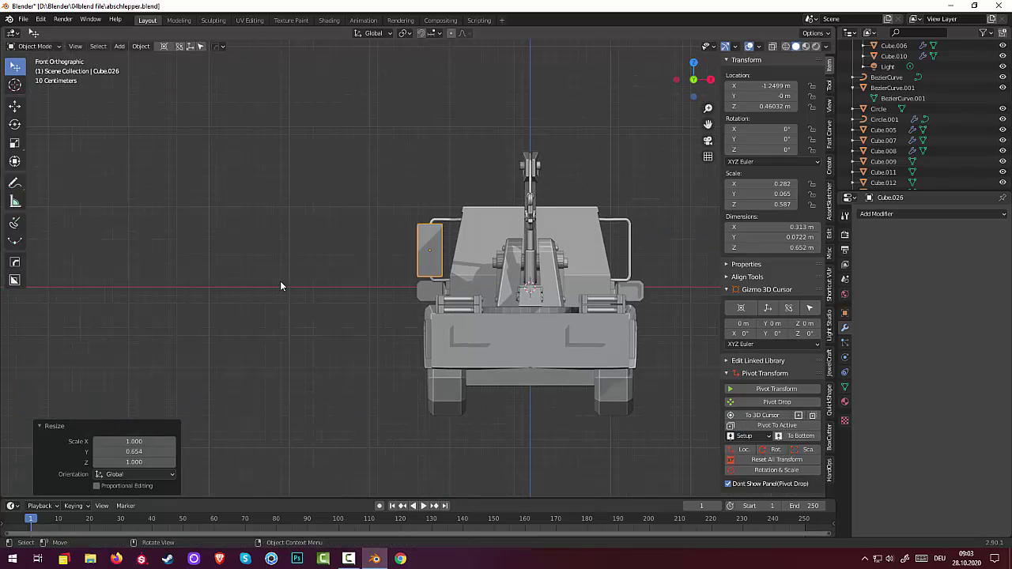
key("KP_3")
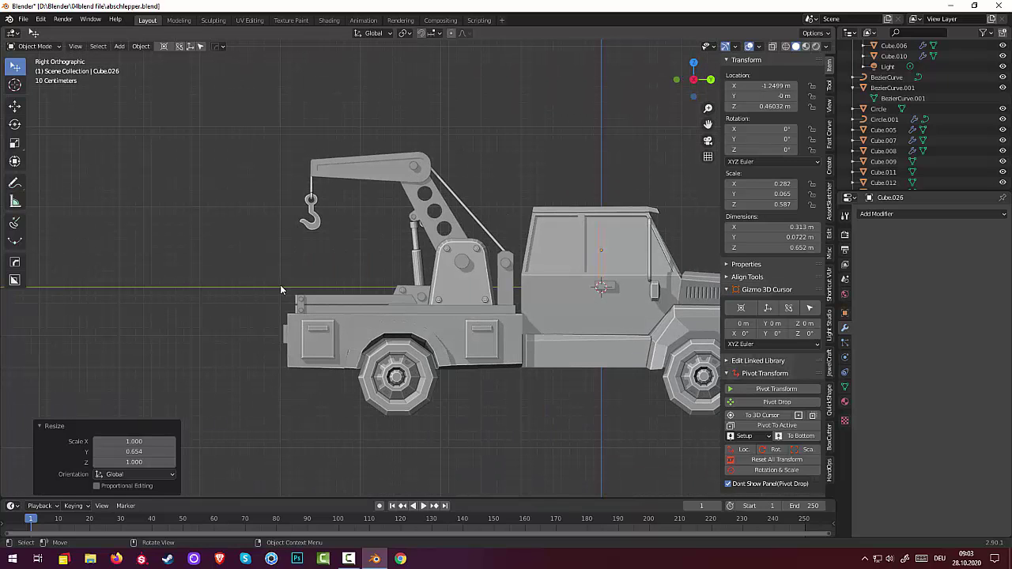
key("ctrl+KP_3")
scroll(193, 269, "up", 2)
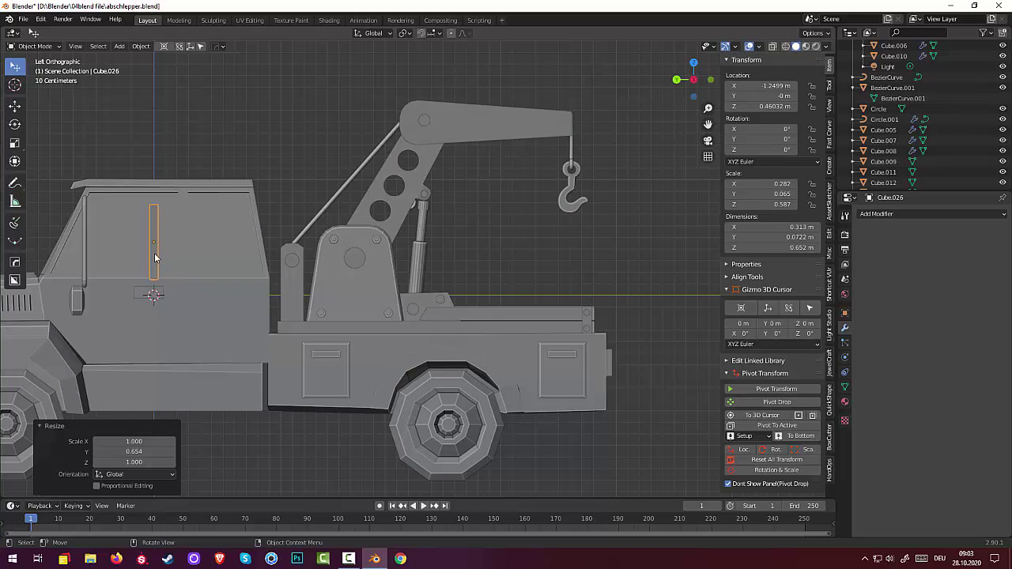
key("g")
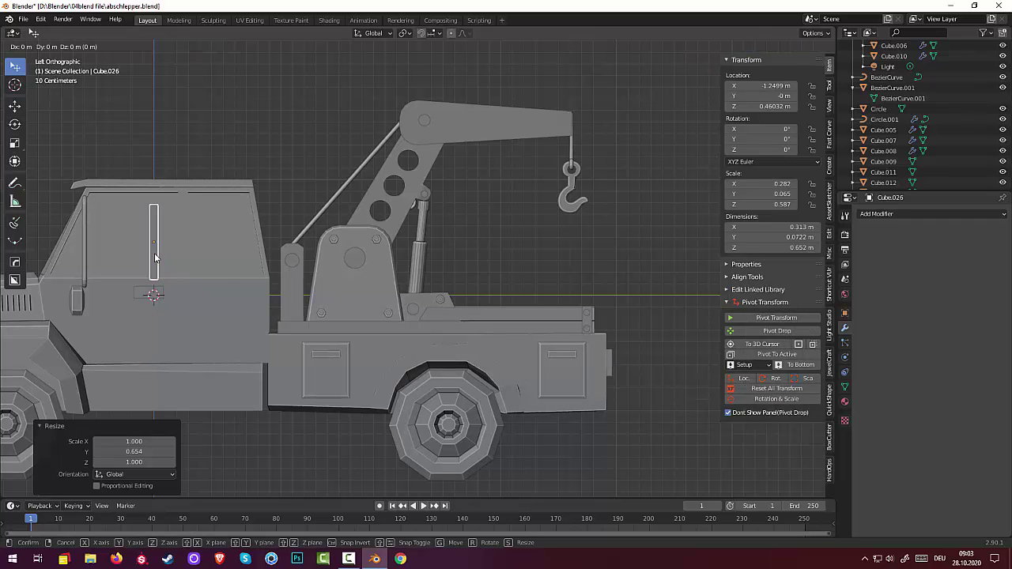
key("y")
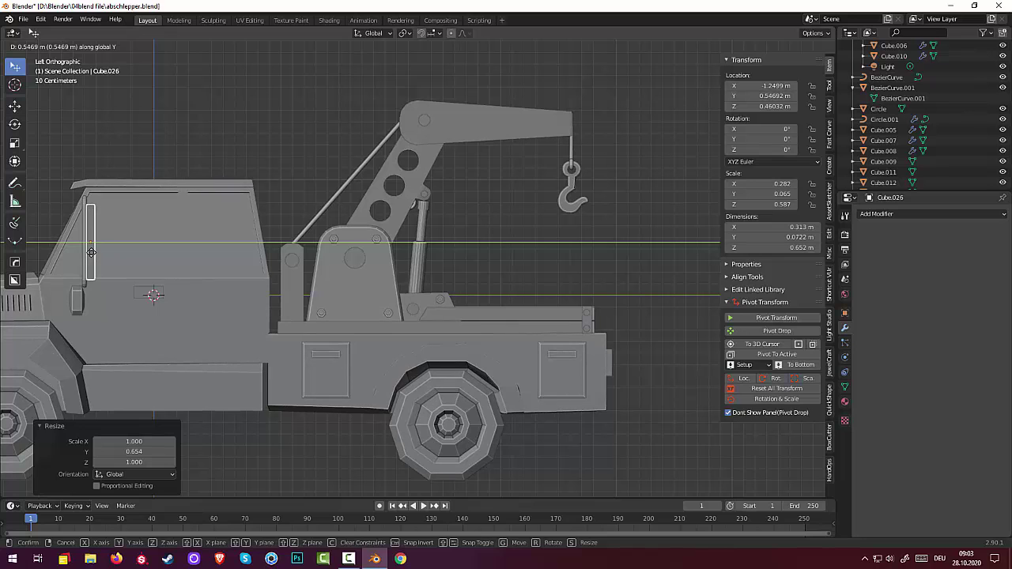
left_click(91, 252)
Move the mirror plate about 0.052 m along Y to seat it against the bracket's vertical pipe.
middle_click_drag(91, 252, 247, 276)
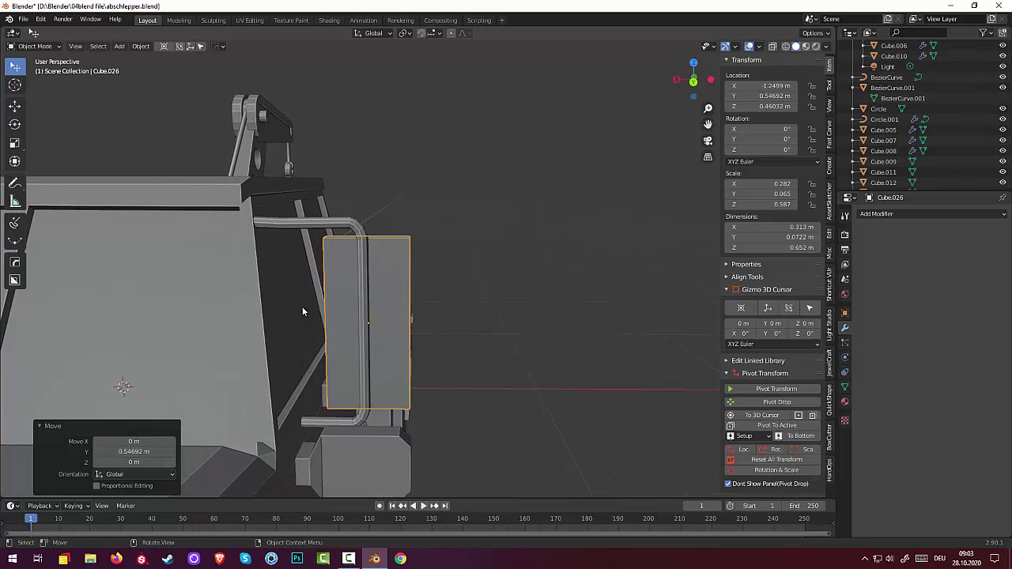
middle_click_drag(385, 328, 375, 341)
scroll(375, 342, "down", 6)
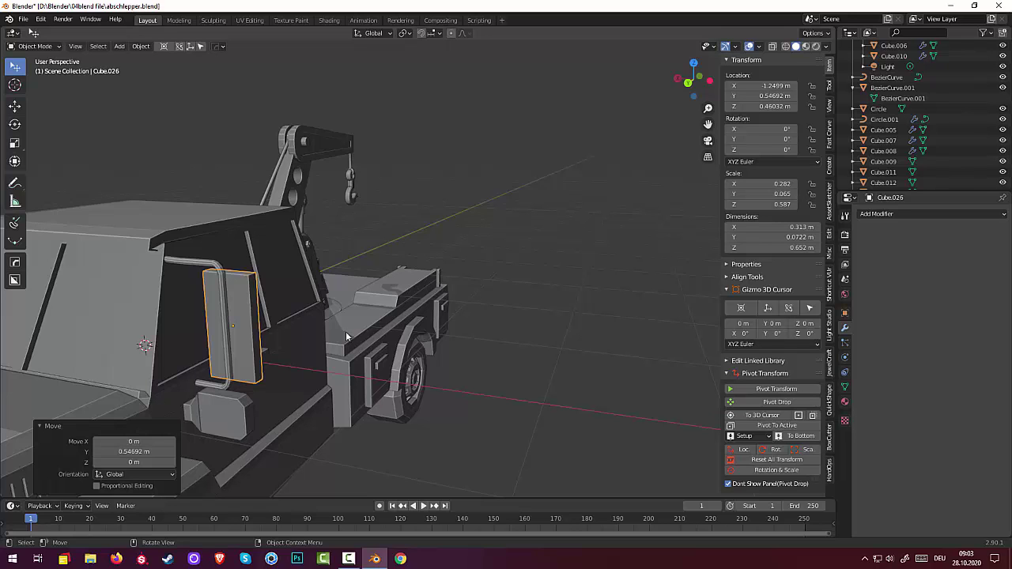
middle_click_drag(343, 331, 237, 337)
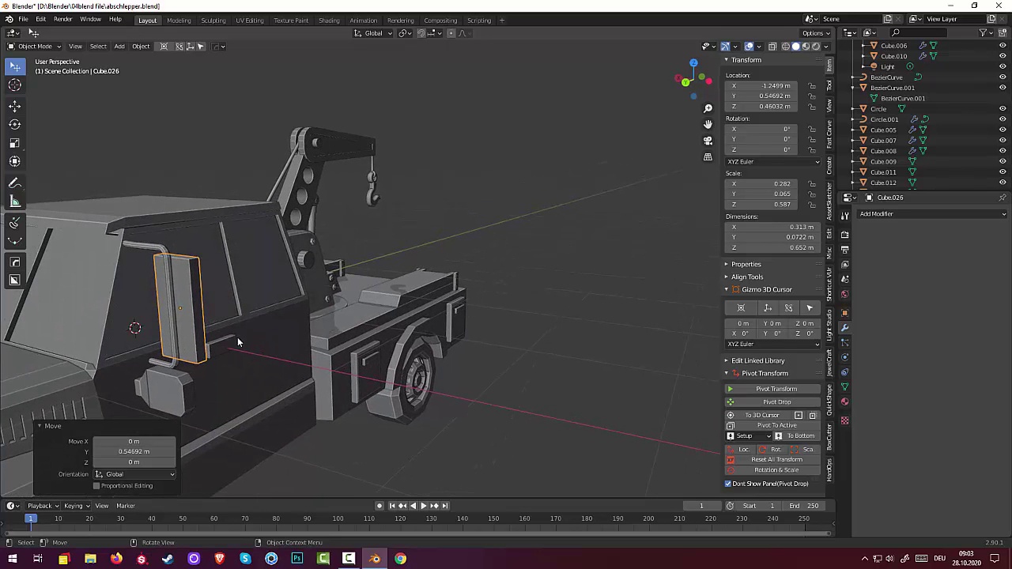
key("g")
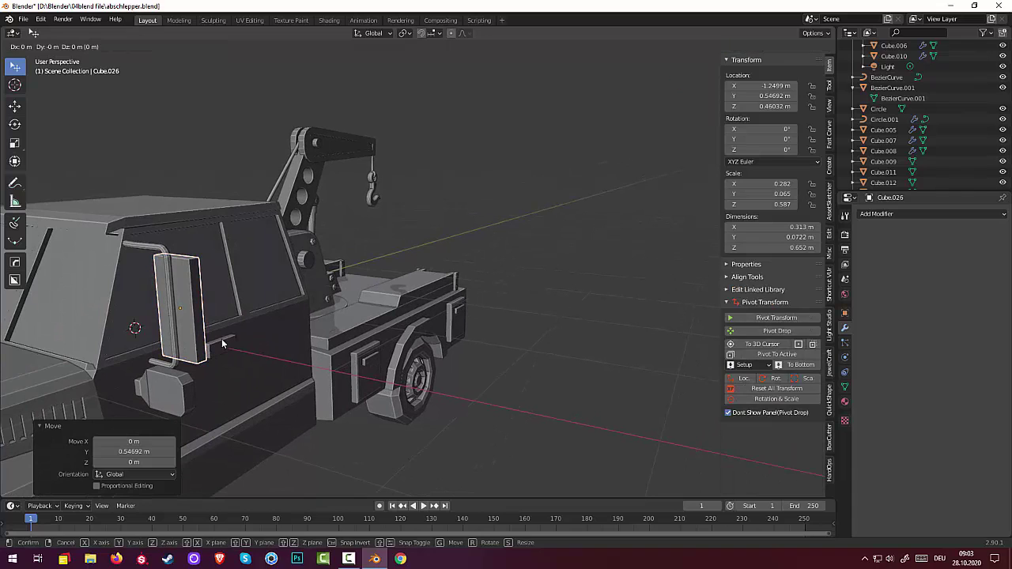
key("y")
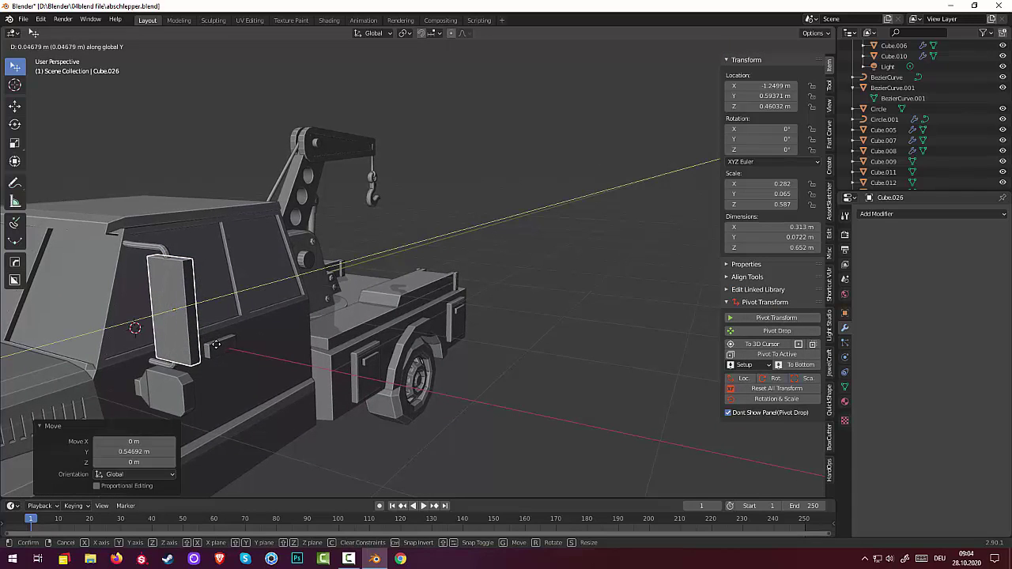
left_click(215, 346)
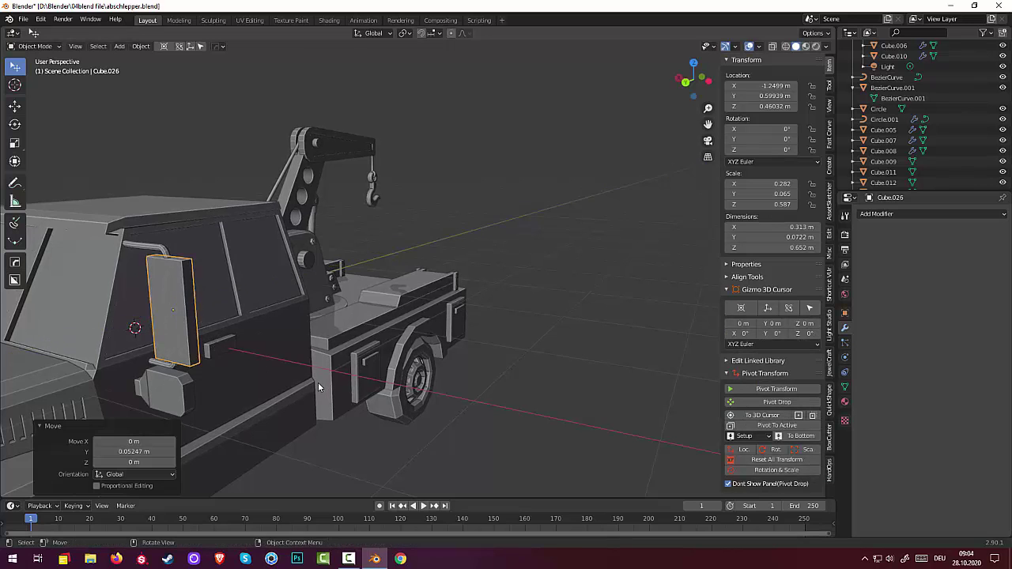
Enter Edit Mode on the plate and select its four short corner edges in edge selection mode.
mouse_move(317, 382)
middle_mouse_down()
mouse_move(308, 397)
mouse_move(339, 371)
mouse_move(314, 362)
middle_mouse_up()
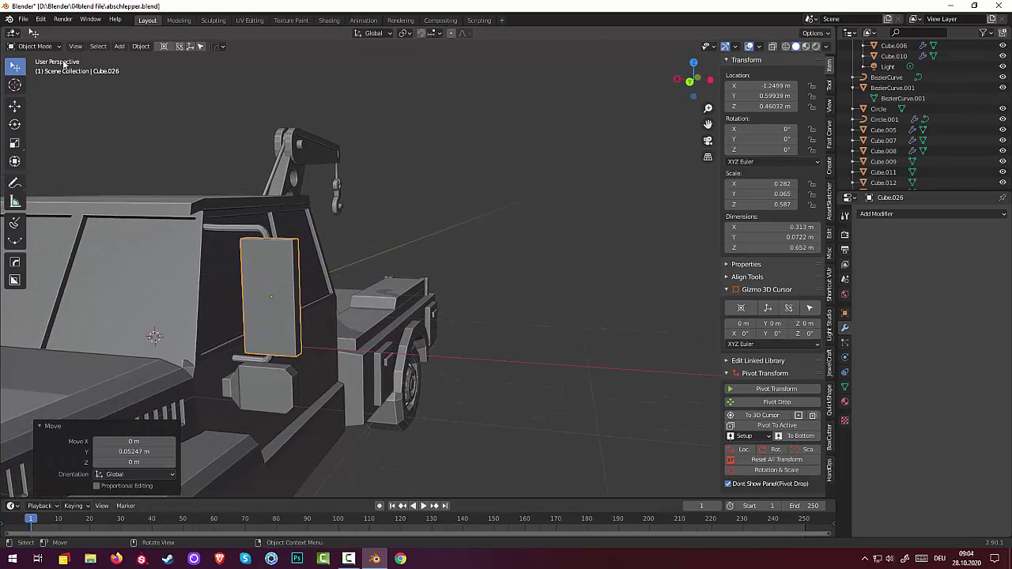
left_click(41, 48)
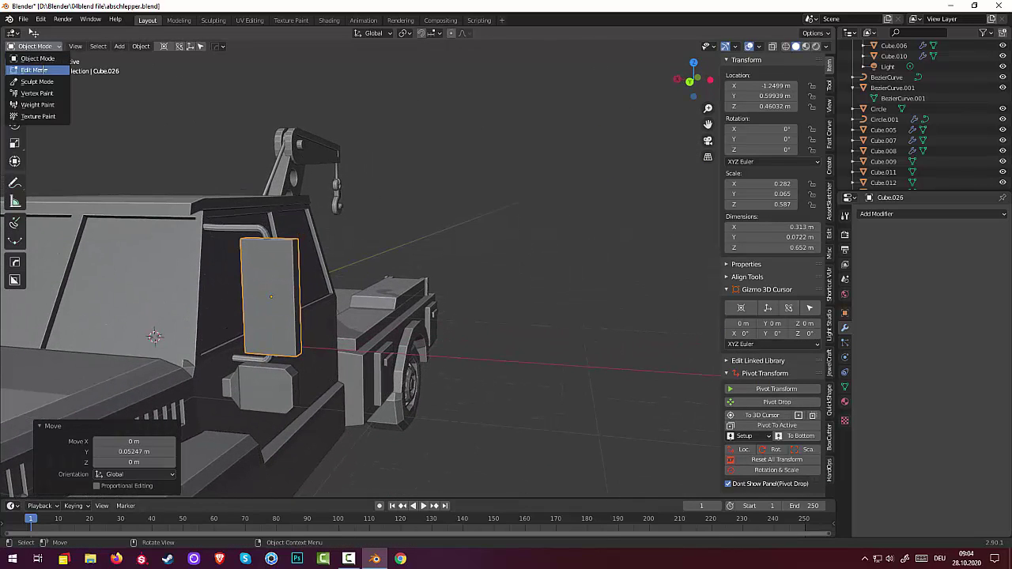
left_click(41, 70)
left_click(298, 269)
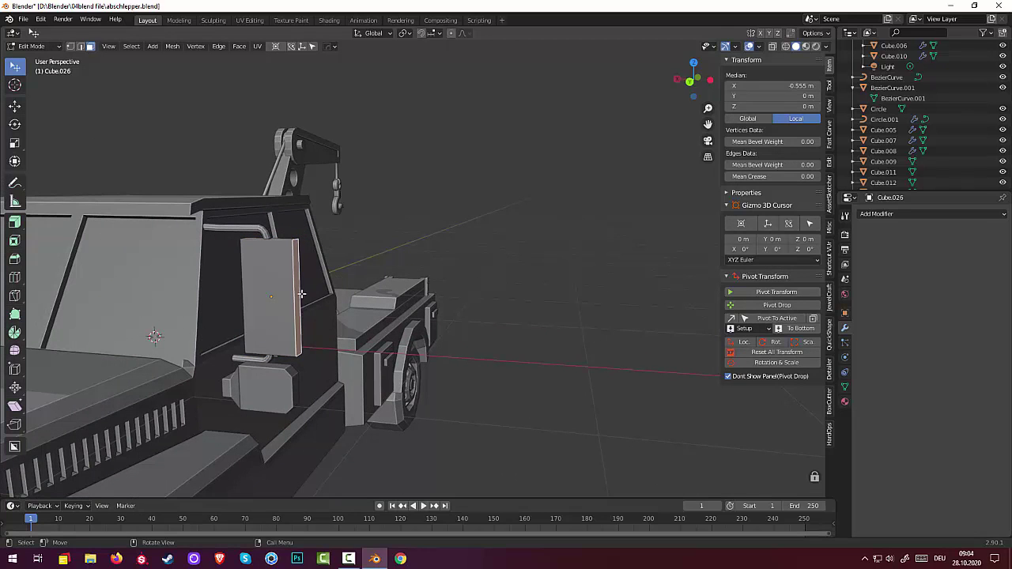
left_click(80, 46)
middle_click_drag(342, 250, 251, 286)
left_click(199, 325)
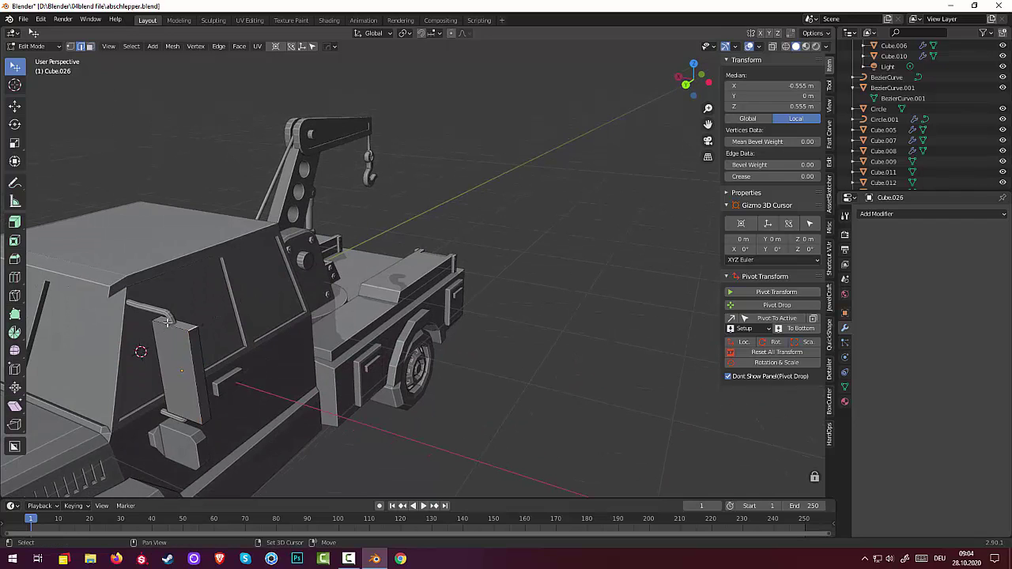
left_click(158, 318, "shift")
middle_click_drag(158, 318, 214, 341)
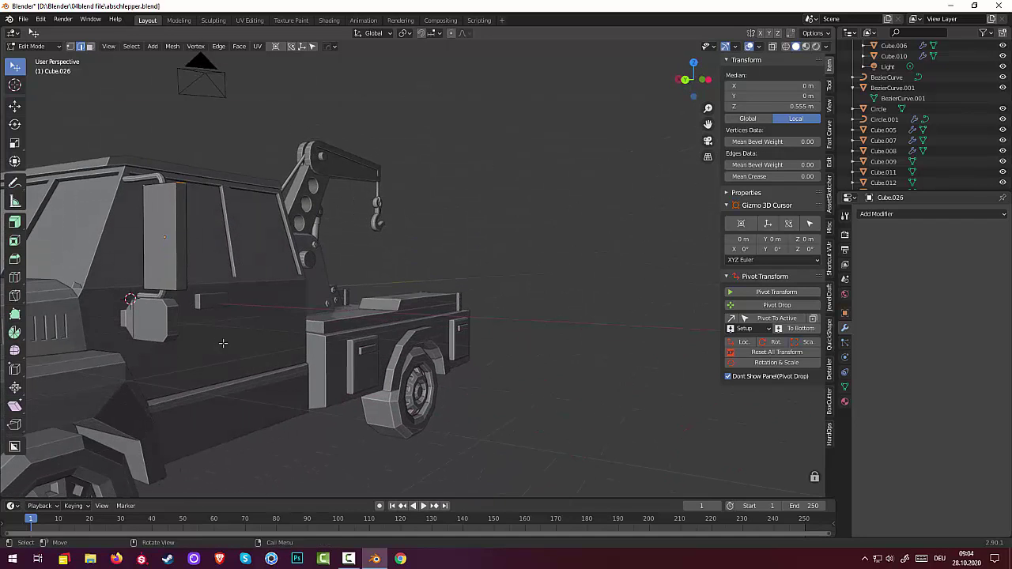
left_click(182, 291)
middle_click_drag(182, 292, 255, 312)
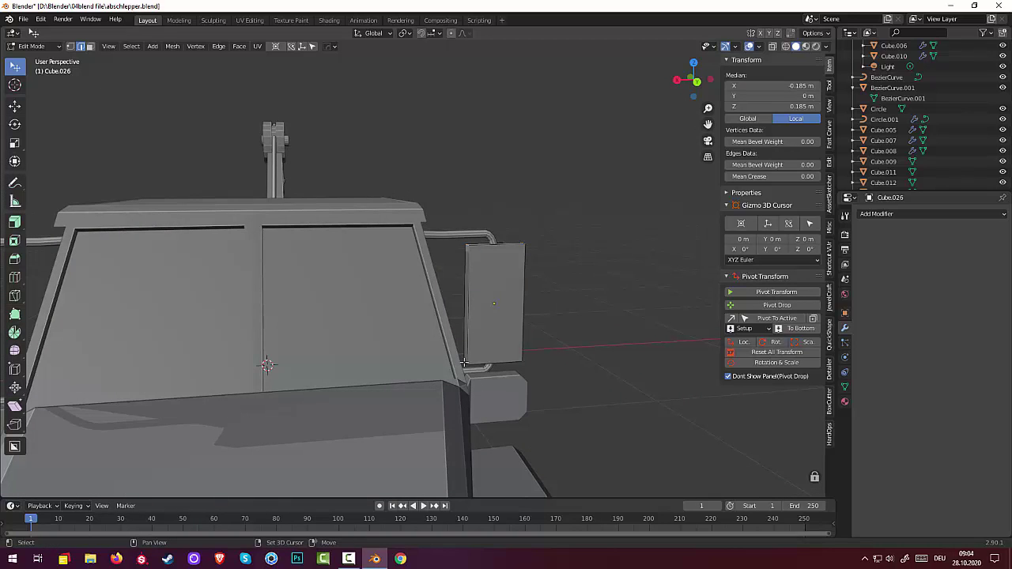
key("alt+a")
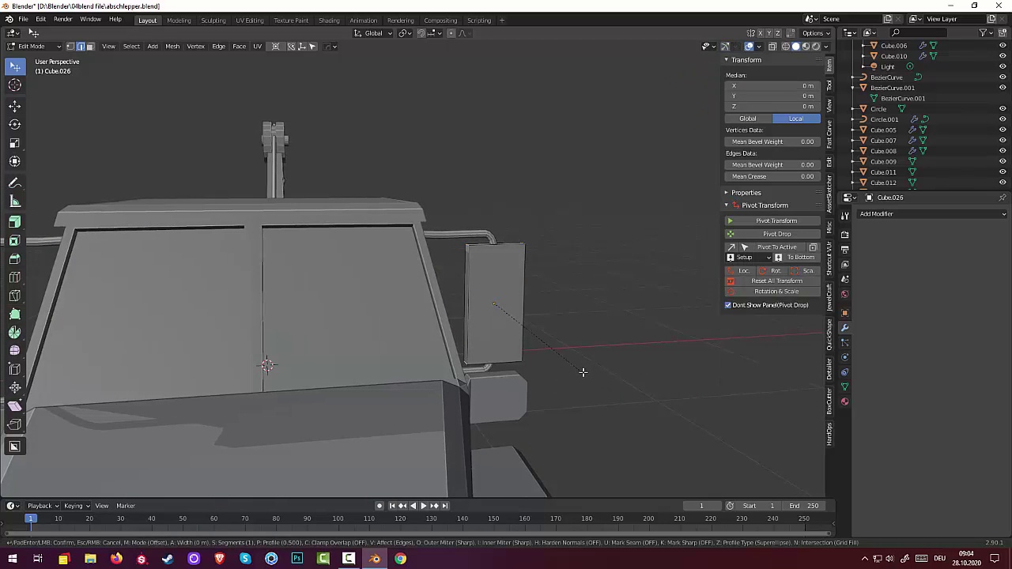
key("ctrl+b")
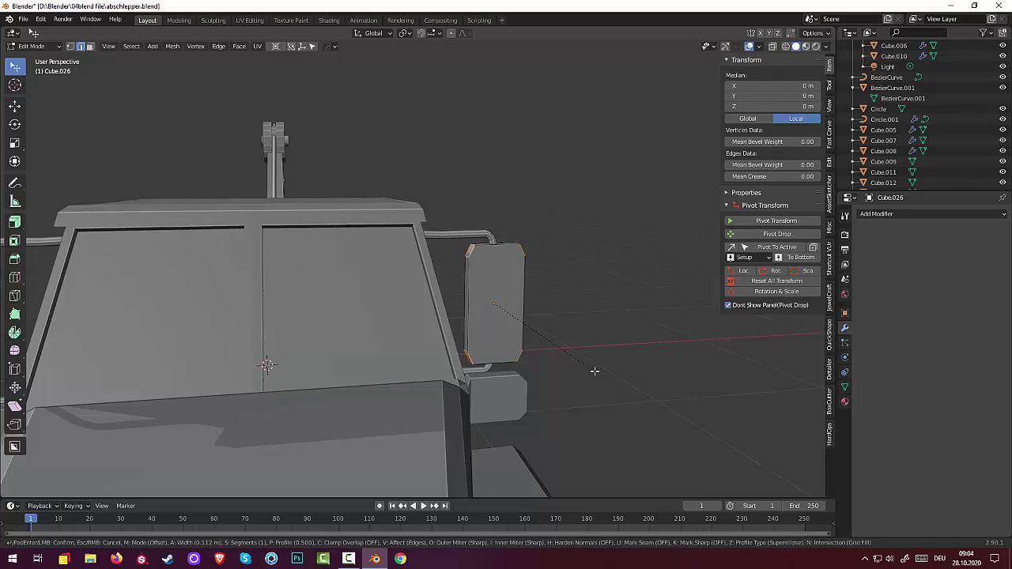
key("Escape")
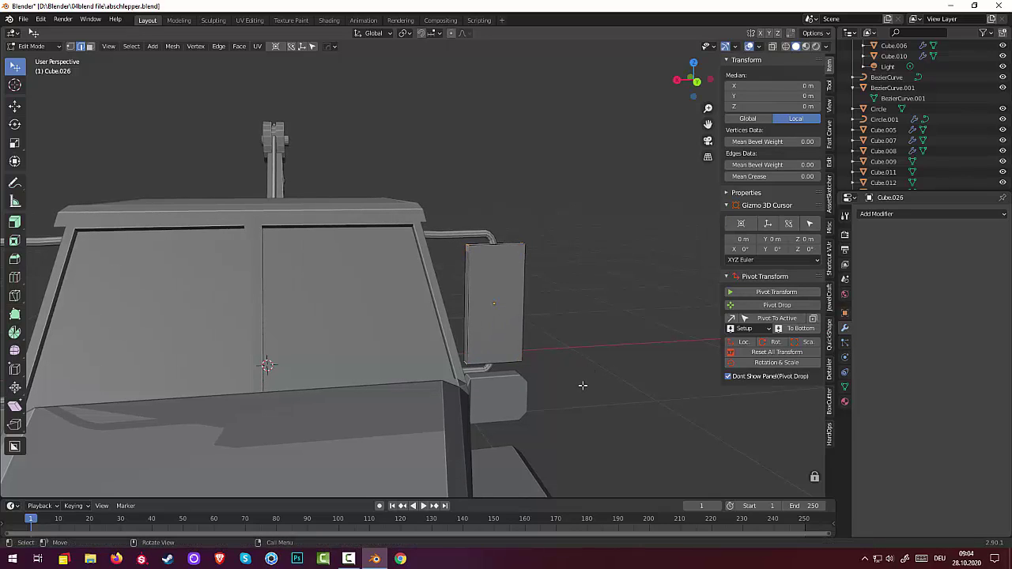
Return the plate to Object Mode and reset all its transforms so the scale becomes 1.000 on every axis.
left_click(32, 46)
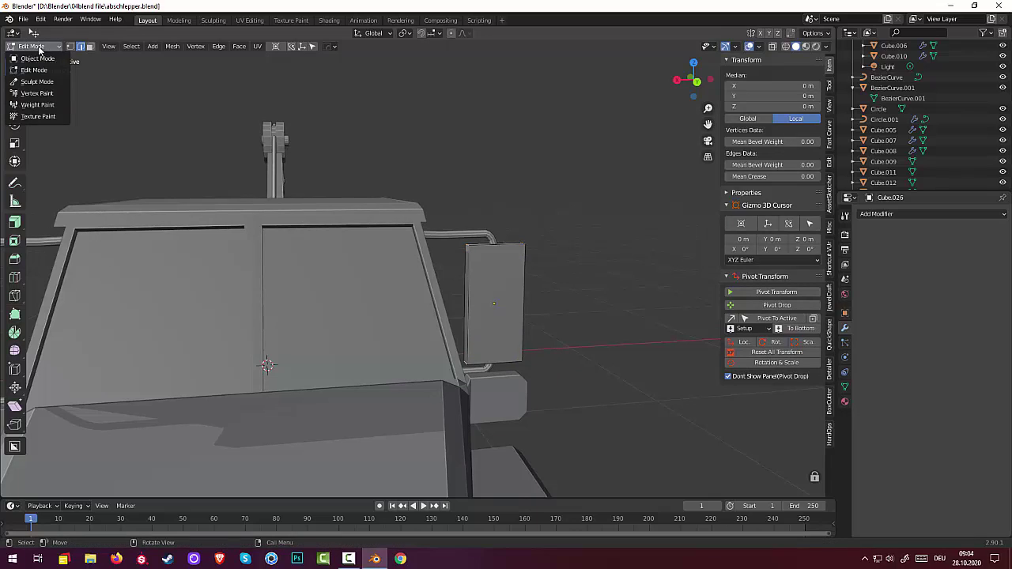
left_click(37, 58)
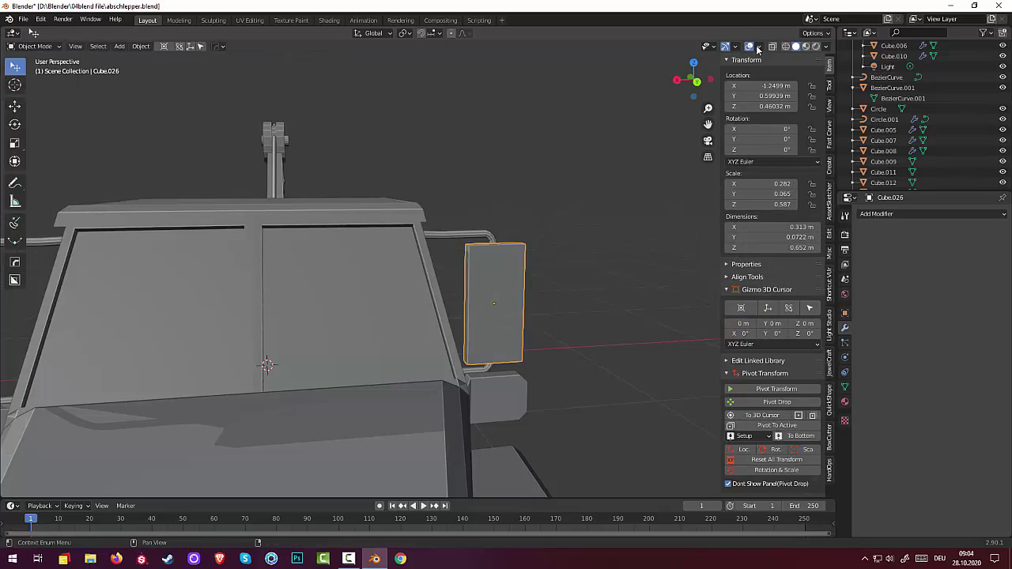
left_click(786, 459)
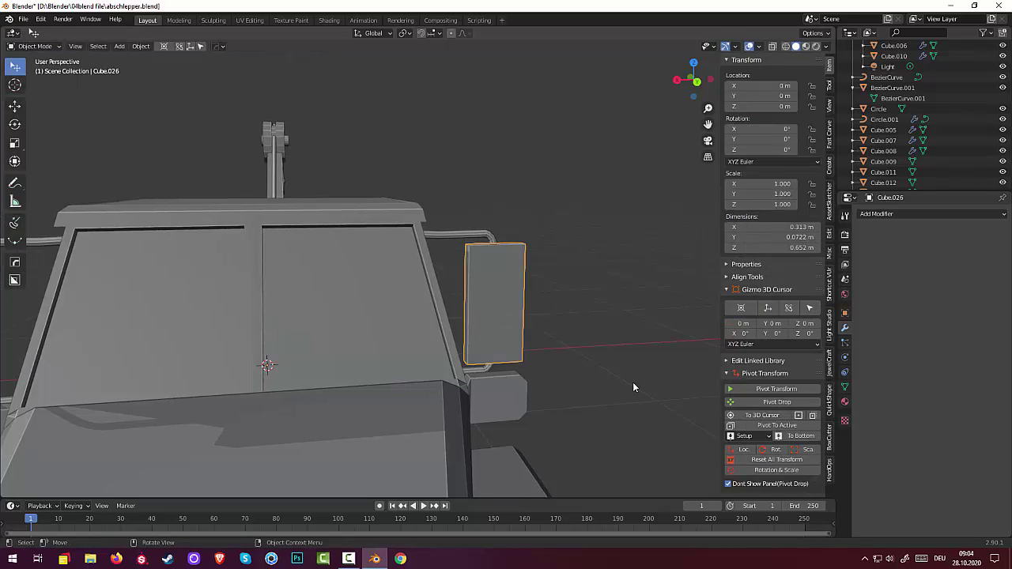
In Edit Mode, bevel the plate's four corner edges by about 0.044 m with two segments.
left_click(33, 46)
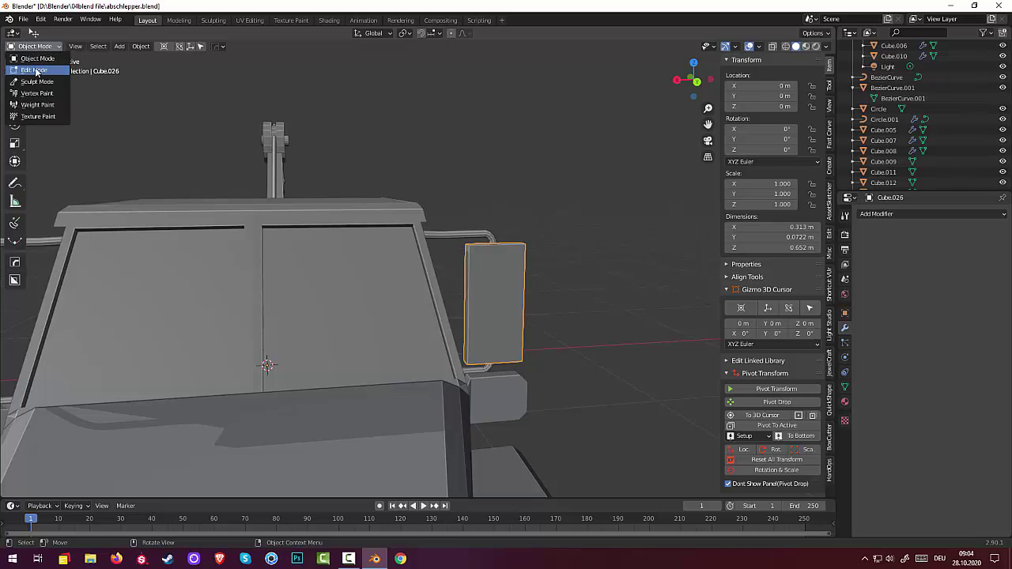
left_click(34, 70)
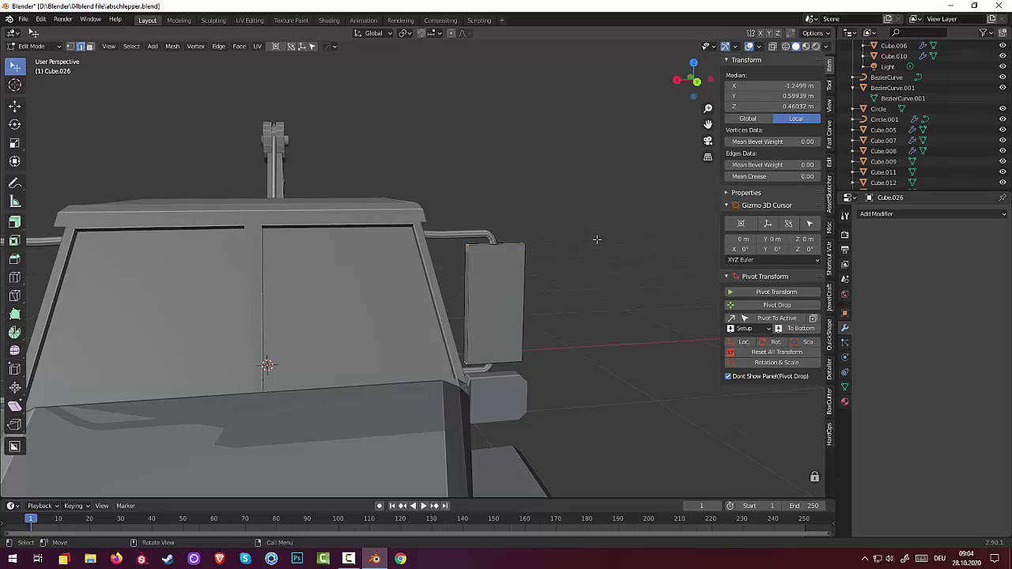
key("ctrl+b")
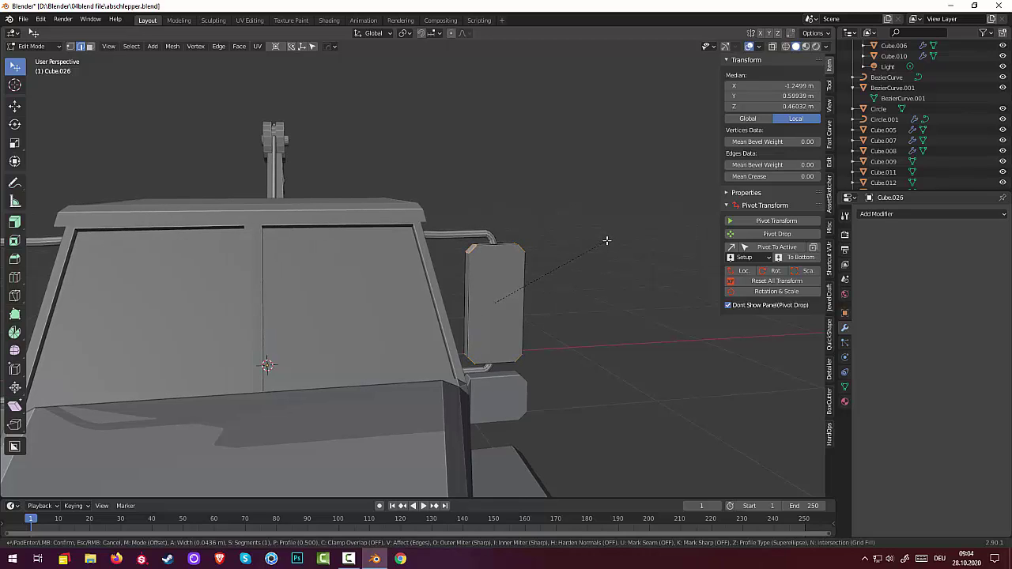
scroll(608, 241, "up", 1)
left_click(609, 240)
left_click(599, 247)
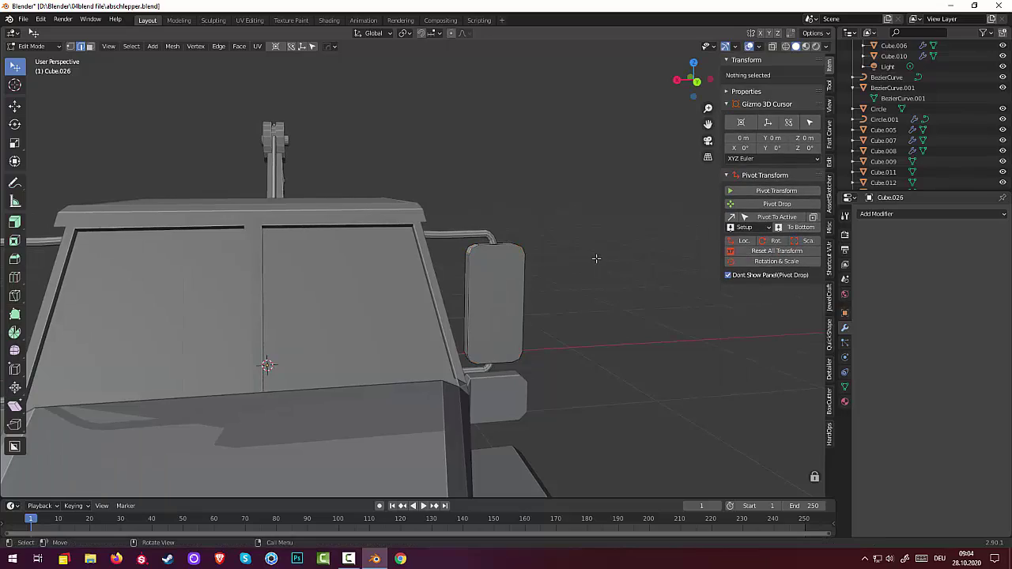
Select the plate's large rear-facing face in face selection mode.
middle_click_drag(596, 258, 355, 251)
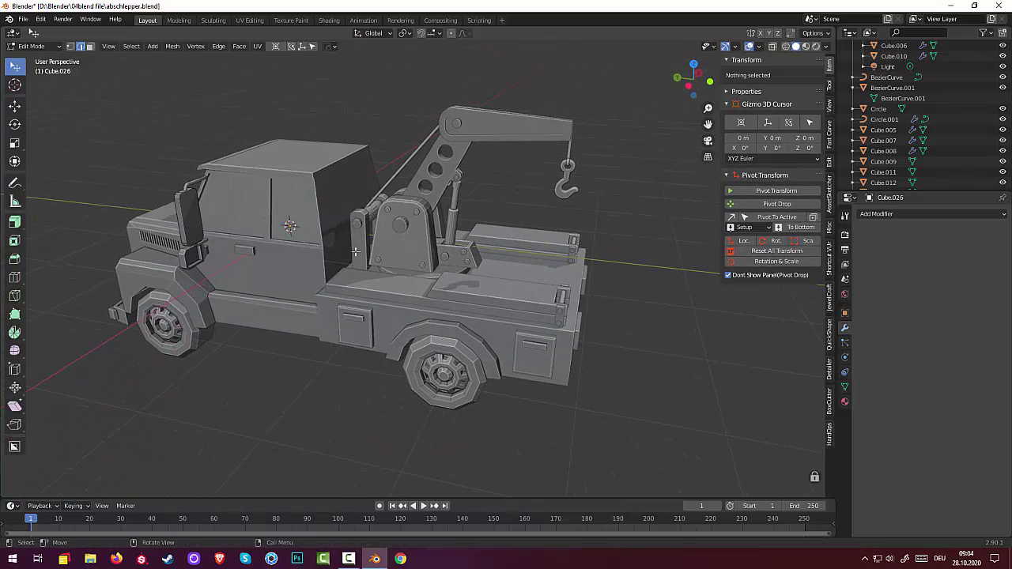
left_click(199, 225)
mouse_move(229, 210)
middle_mouse_down()
mouse_move(195, 211)
mouse_move(229, 202)
middle_mouse_up()
scroll(245, 198, "up", 4)
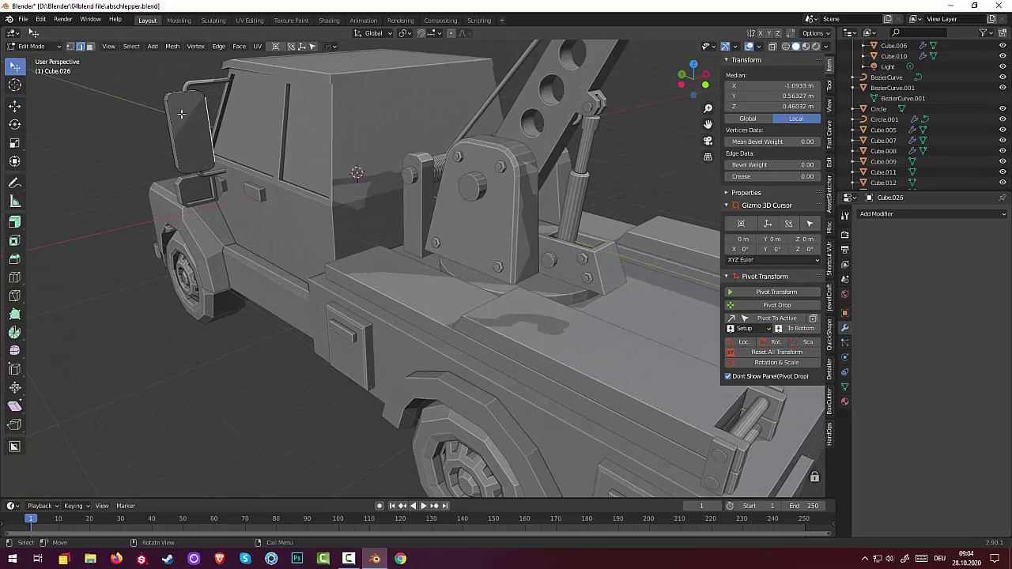
key("g")
left_click(188, 119)
left_click(90, 46)
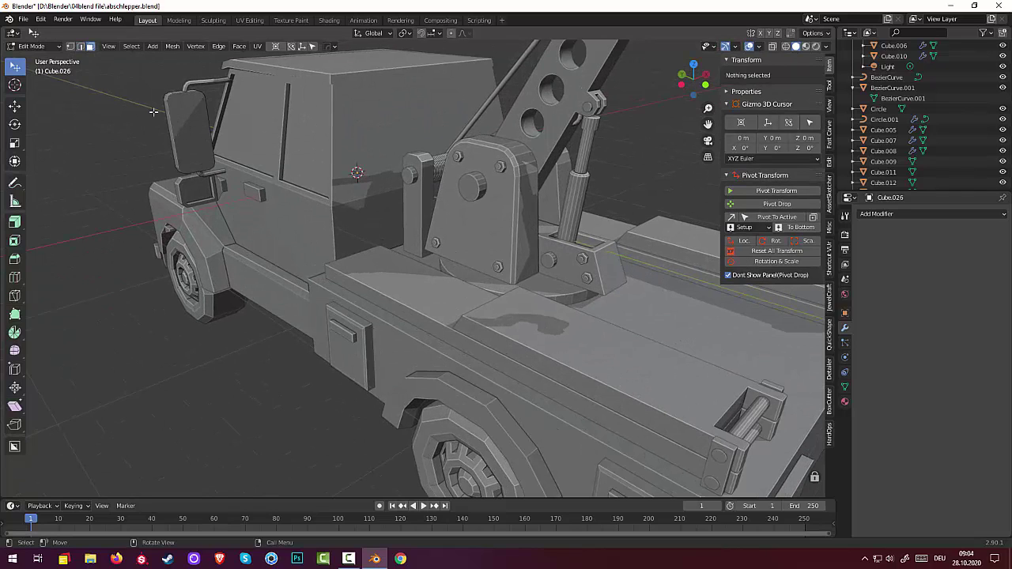
left_click(187, 123)
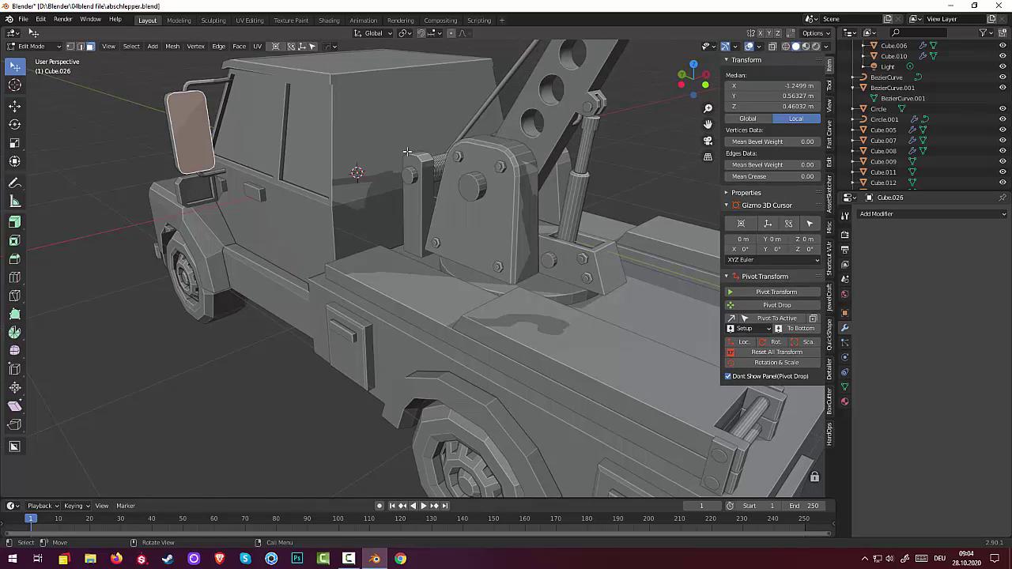
key("z")
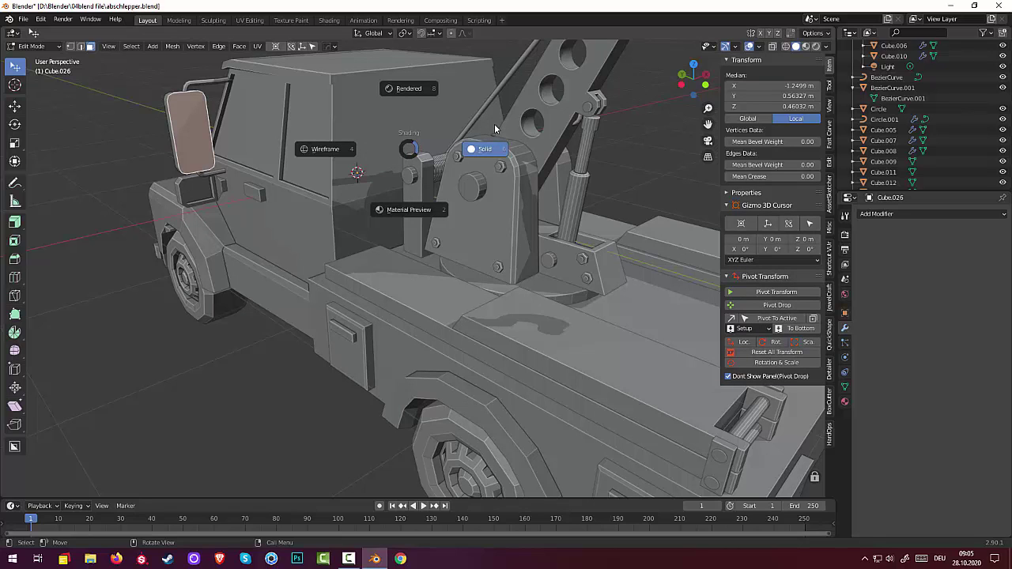
left_click(325, 148)
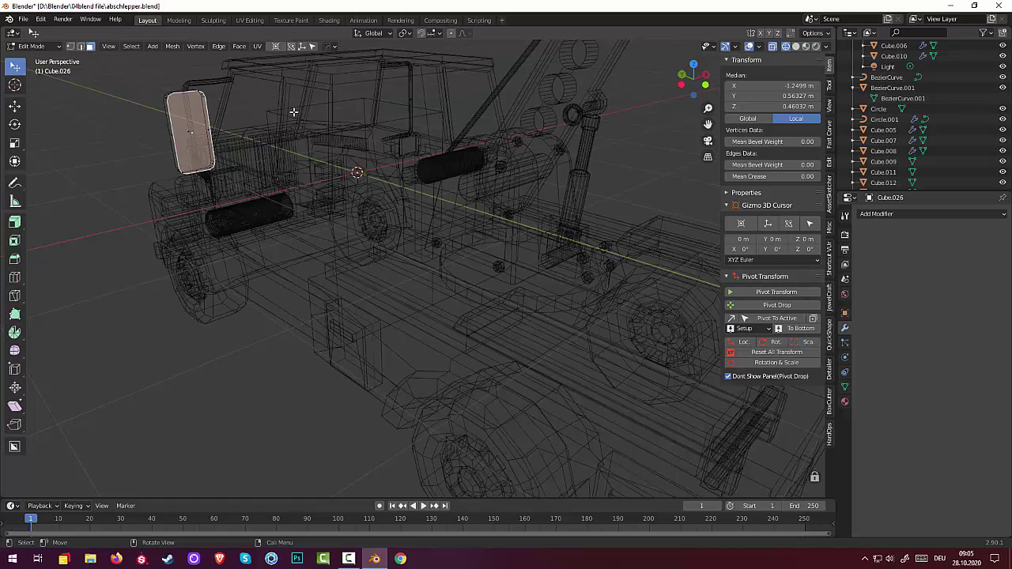
left_click(796, 46)
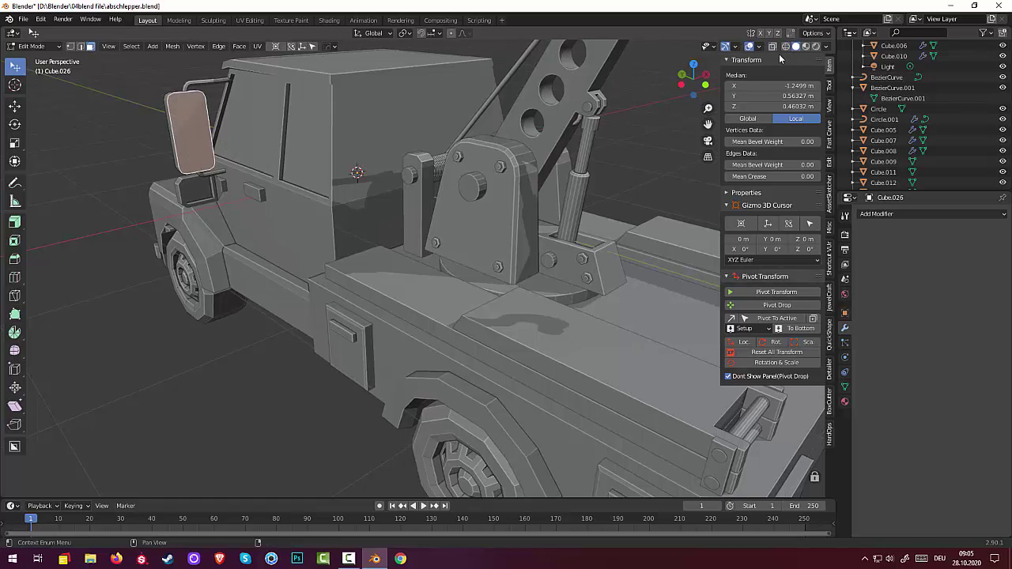
Inset the plate's rear face by about 0.035 m and push the inner face about 0.004 m into the plate along its normal.
key("i")
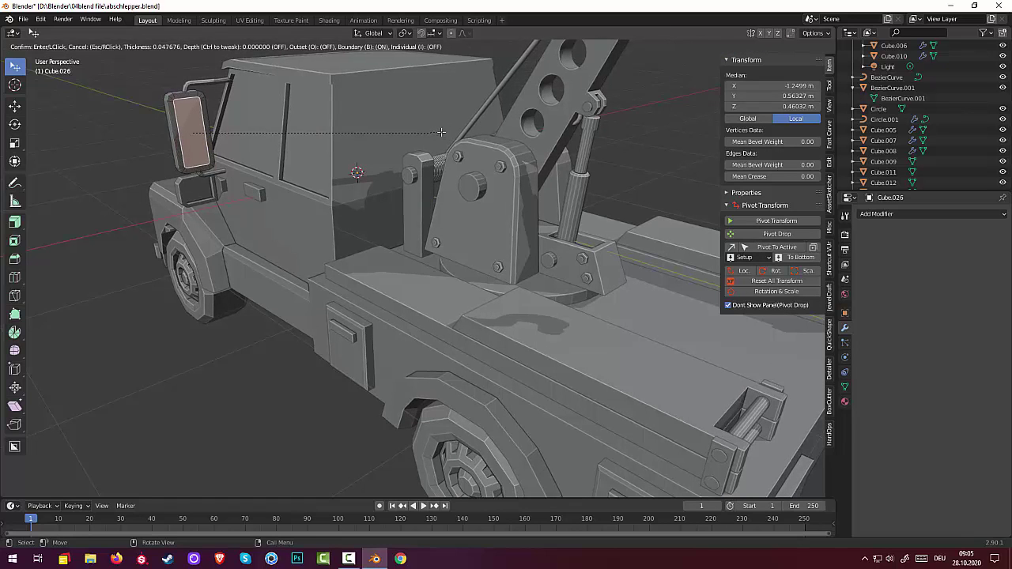
left_click(441, 158)
middle_click_drag(426, 158, 440, 189)
scroll(463, 174, "down", 3)
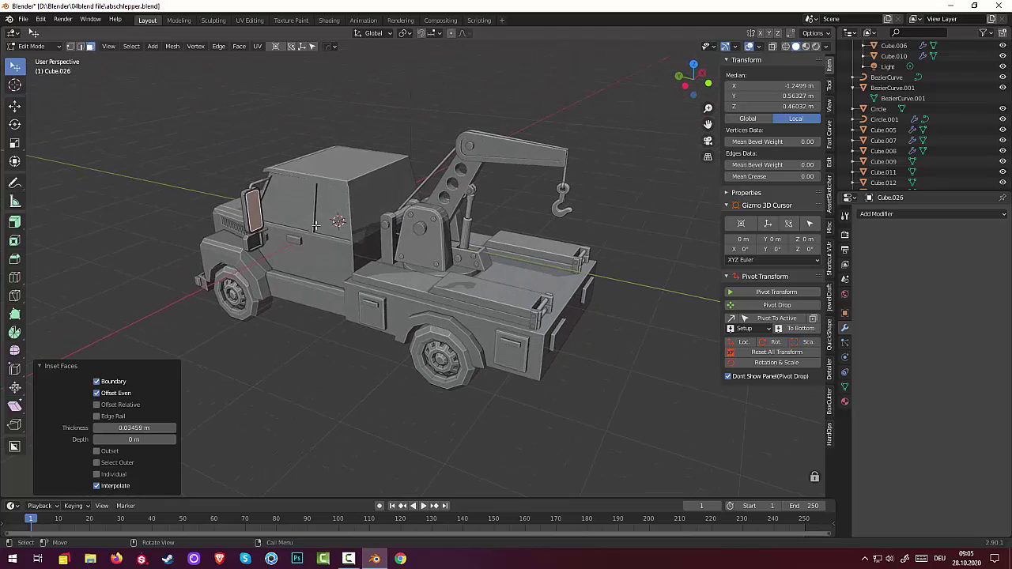
key("g")
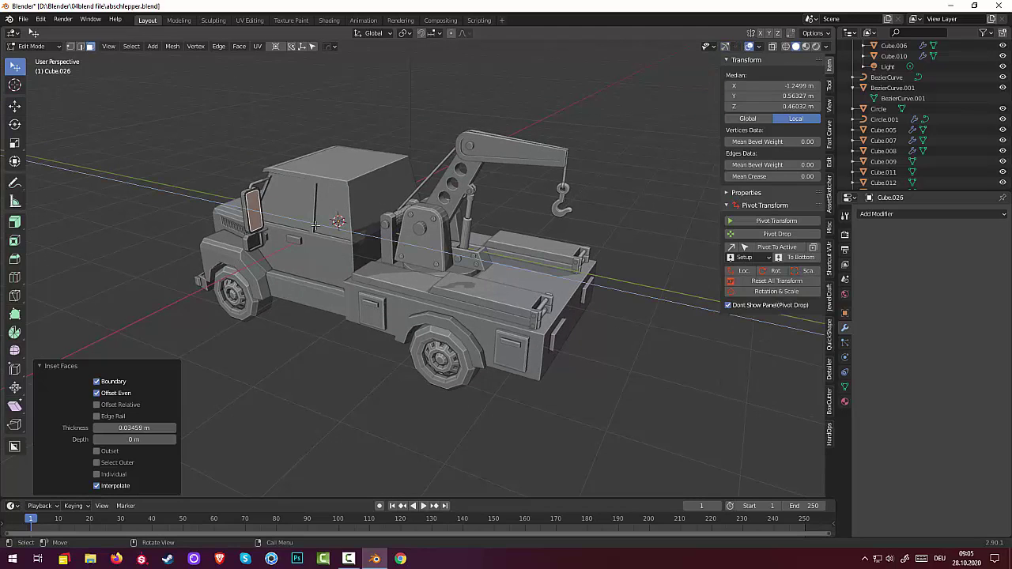
key("z")
key("z")
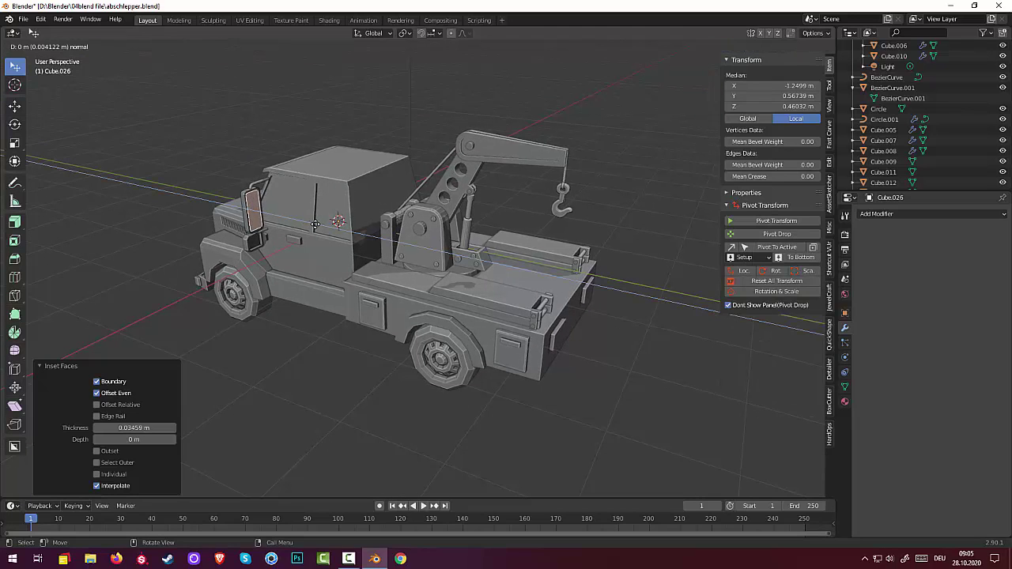
left_click(314, 224)
left_click(284, 318)
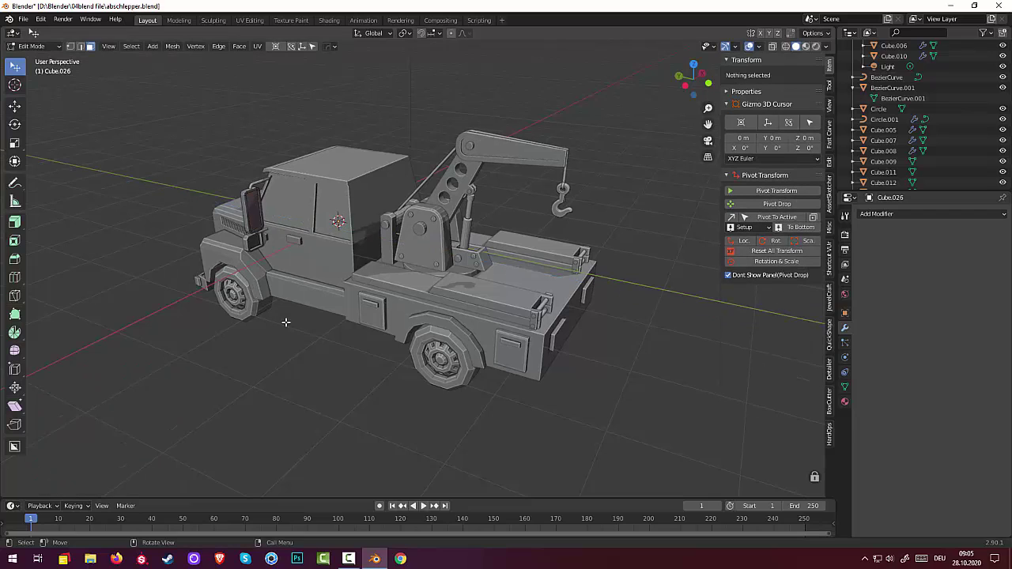
scroll(289, 322, "down", 3)
middle_click_drag(291, 324, 465, 315)
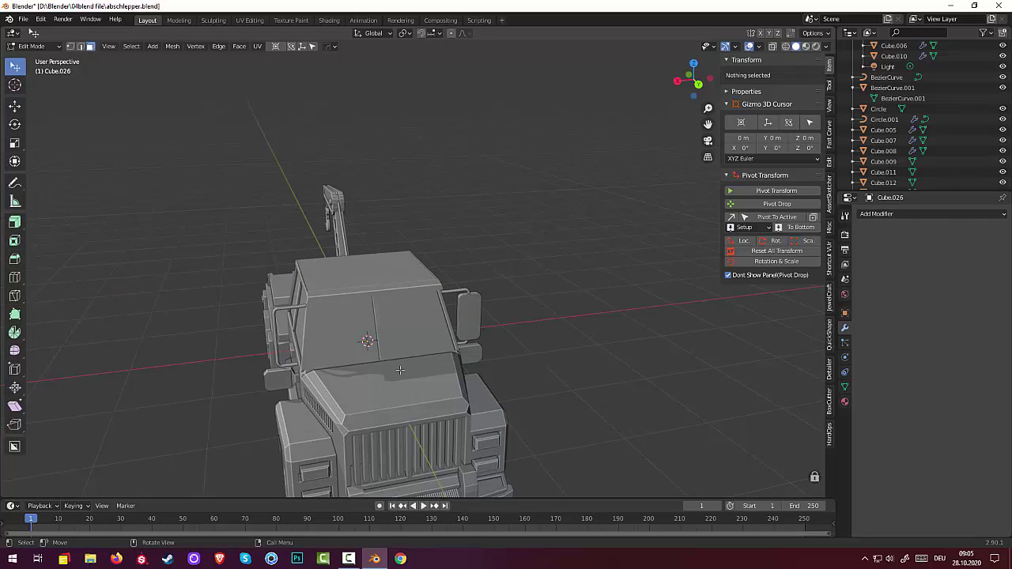
left_click(348, 559)
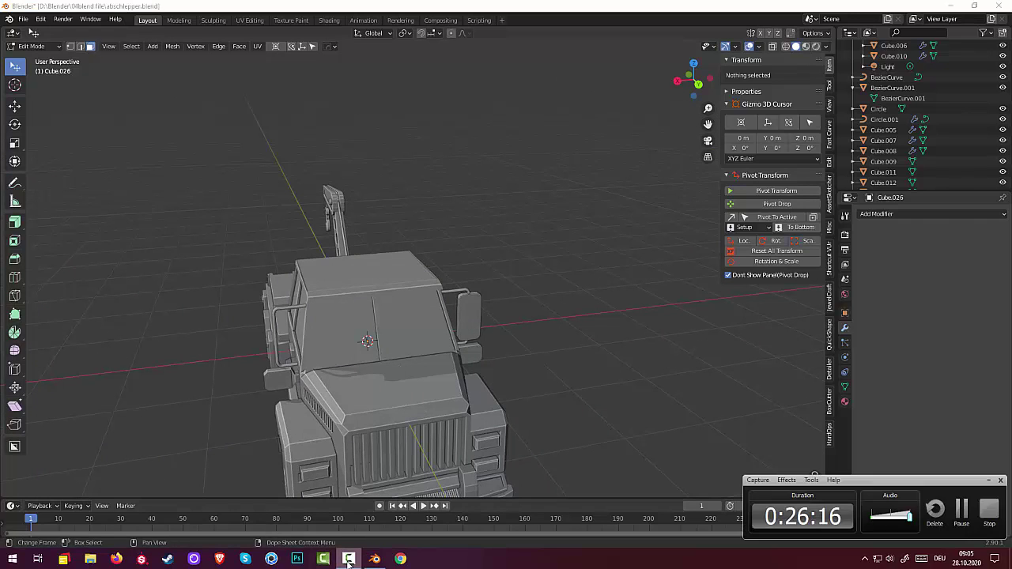
left_click(348, 559)
middle_click_drag(583, 332, 527, 320)
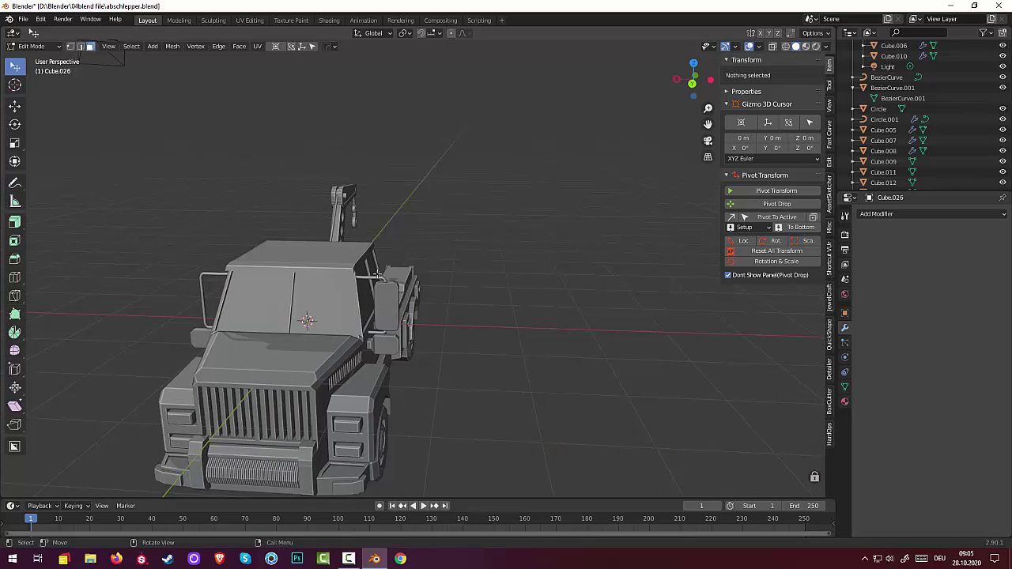
scroll(322, 419, "down", 5)
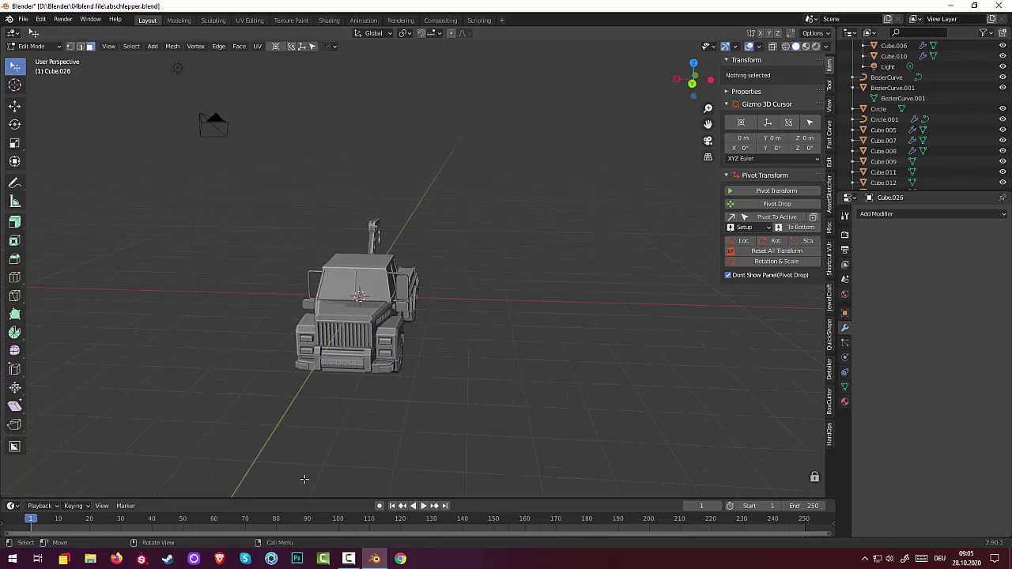
left_click(348, 559)
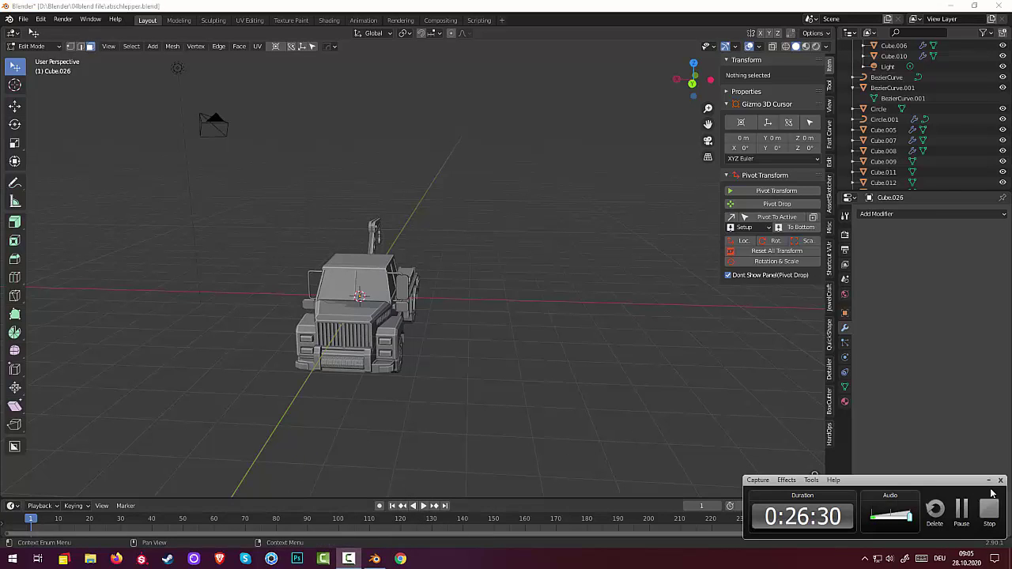
left_click(988, 510)
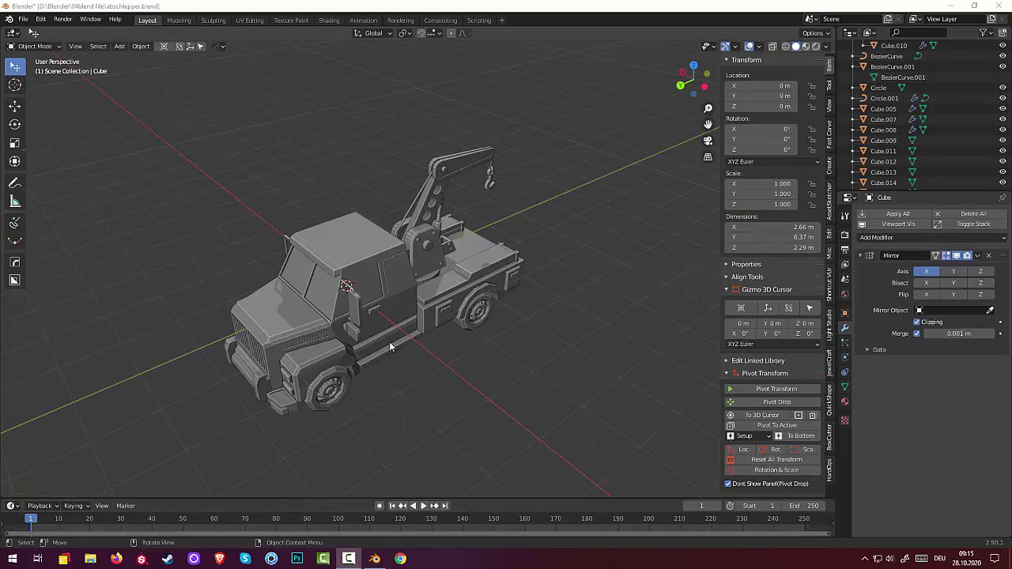
Add a mesh cube and raise it about 1.61 m along Z so it sits above the cab roof.
middle_click_drag(389, 342, 403, 348)
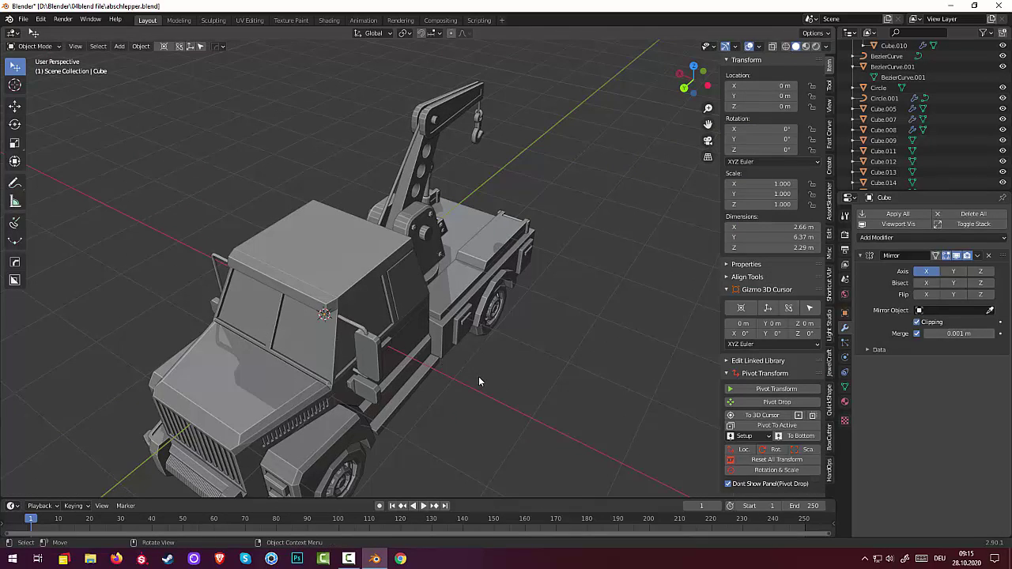
key("shift+a")
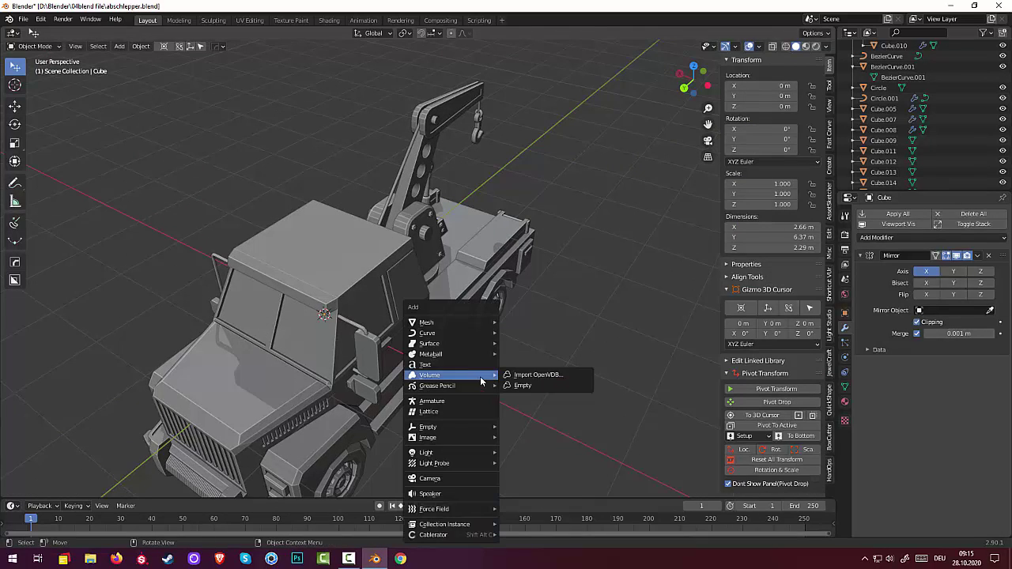
mouse_move(466, 330)
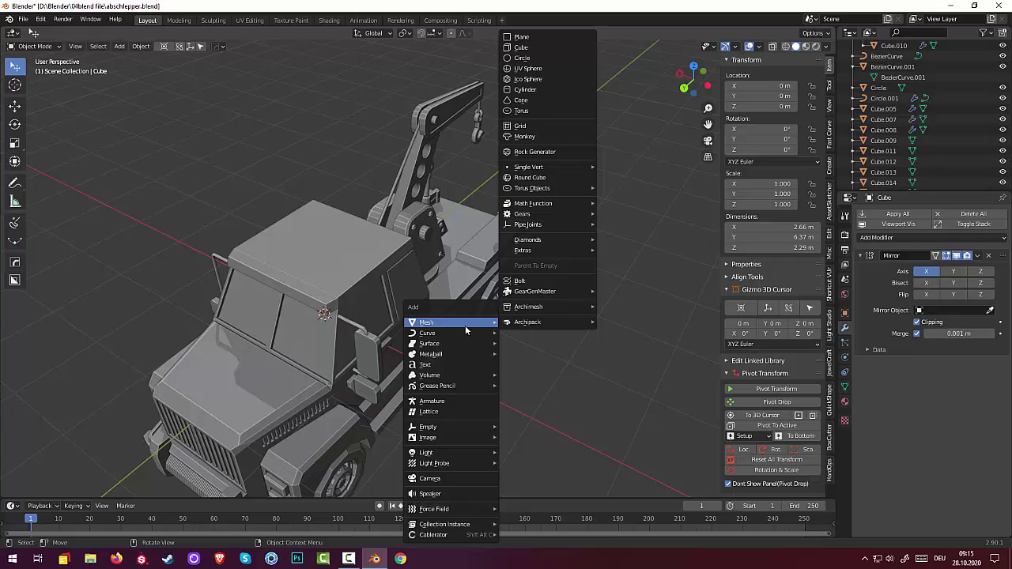
left_click(531, 47)
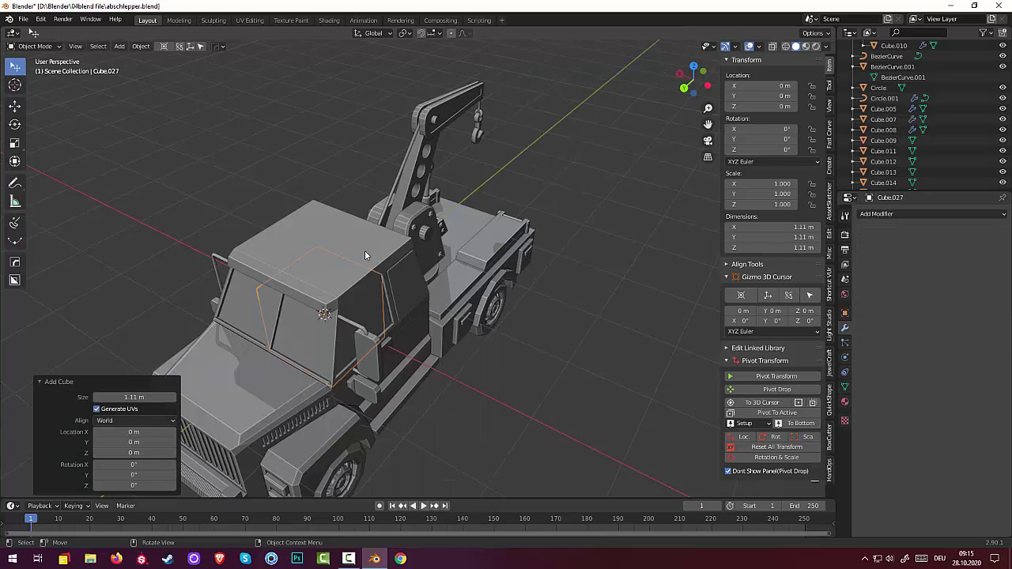
key("g")
key("z")
left_click(355, 153)
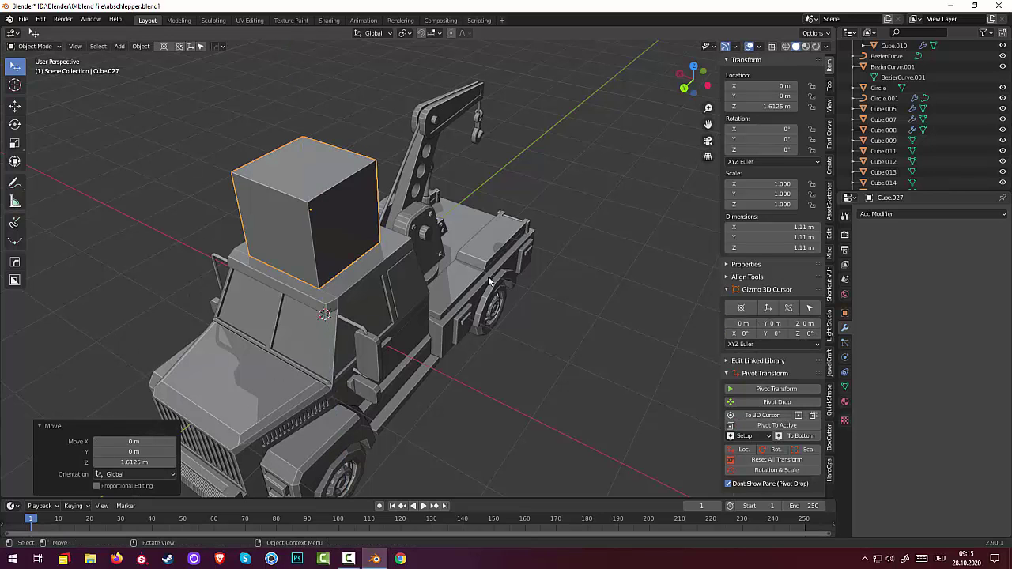
Shrink the cube uniformly to a scale of about 0.161, and stretch it along X into a bar about 1.4 m long.
middle_click_drag(488, 276, 418, 253)
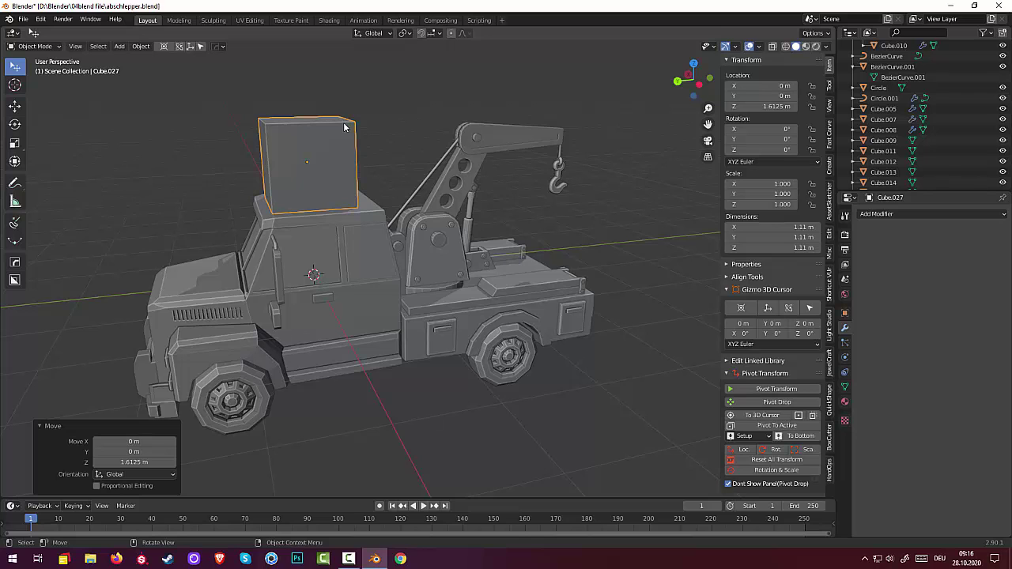
key("s")
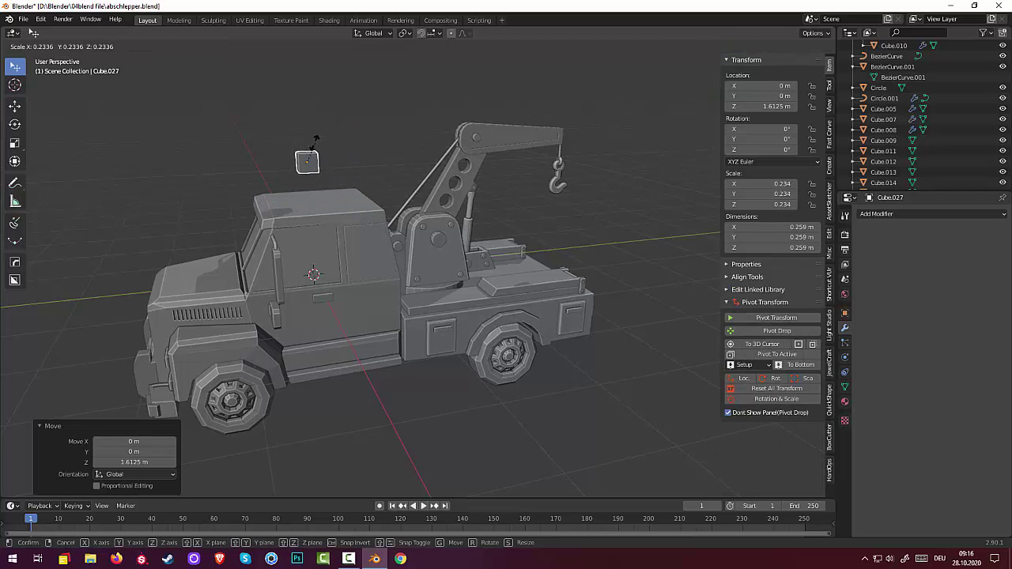
left_click(316, 162)
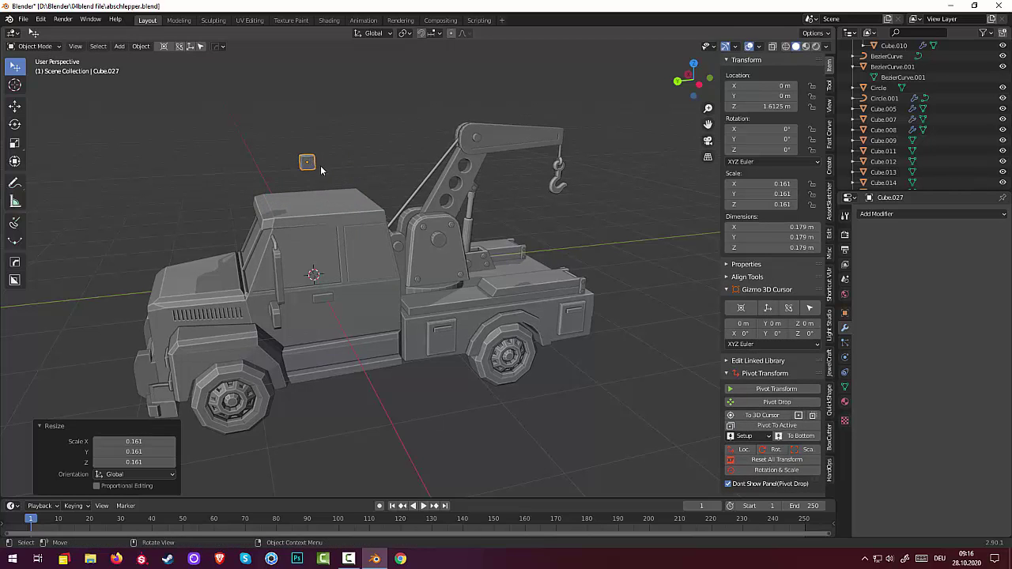
middle_click_drag(320, 165, 353, 220)
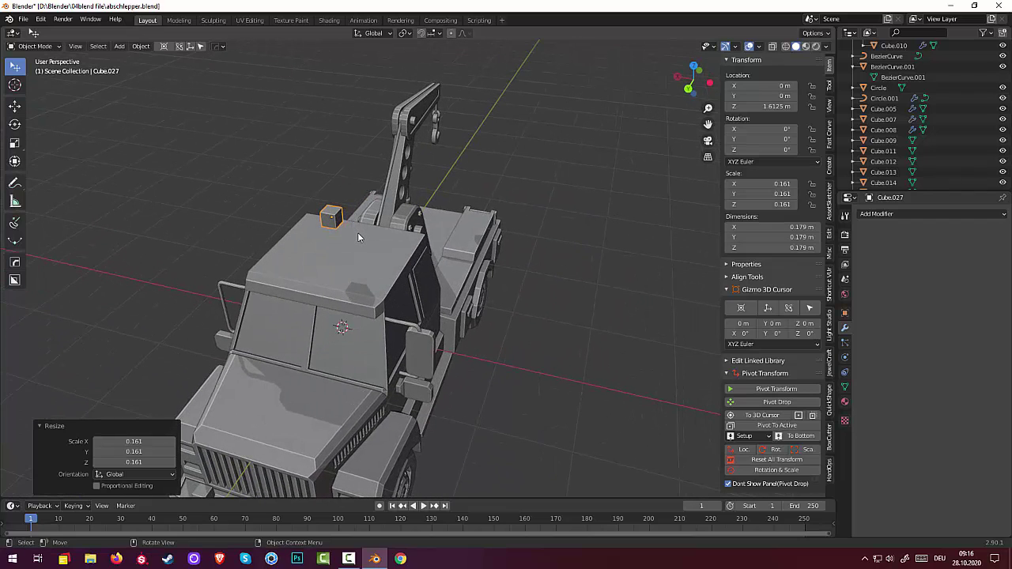
key("s")
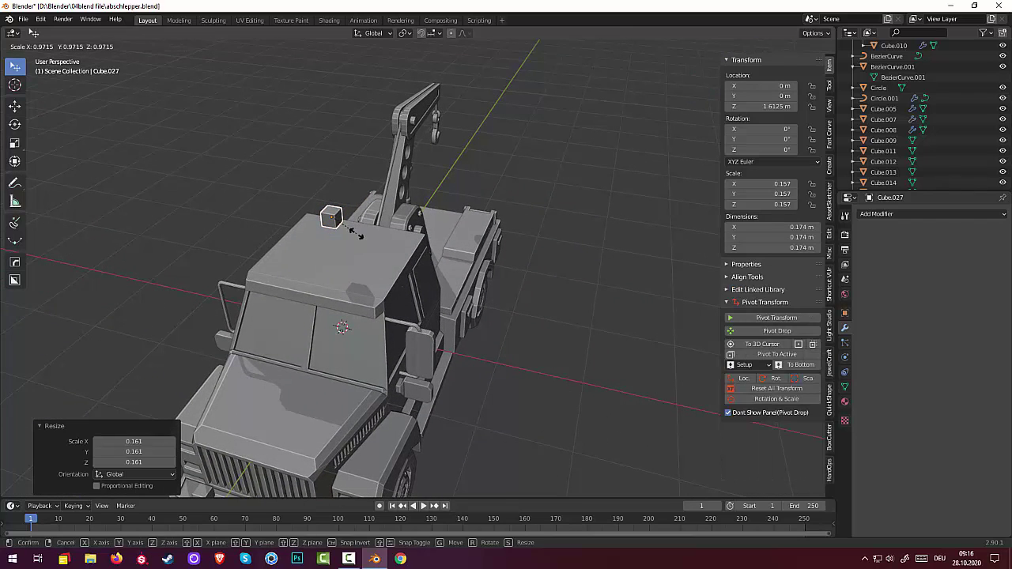
key("x")
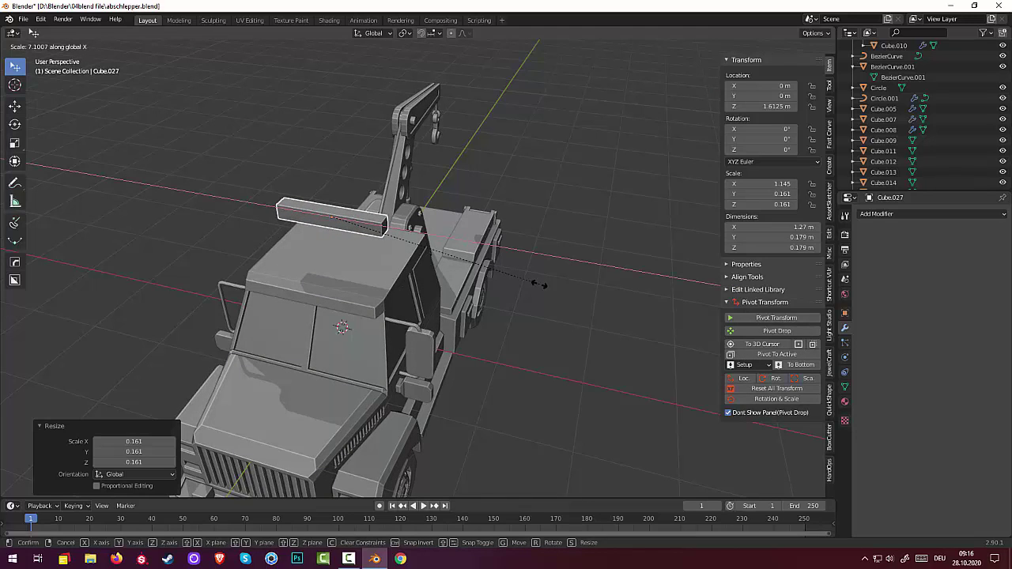
left_click(563, 287)
In Edit Mode, move the bar's lower front edge forward along Y by about 0.1 m to slant its front face.
middle_click_drag(557, 289, 367, 212)
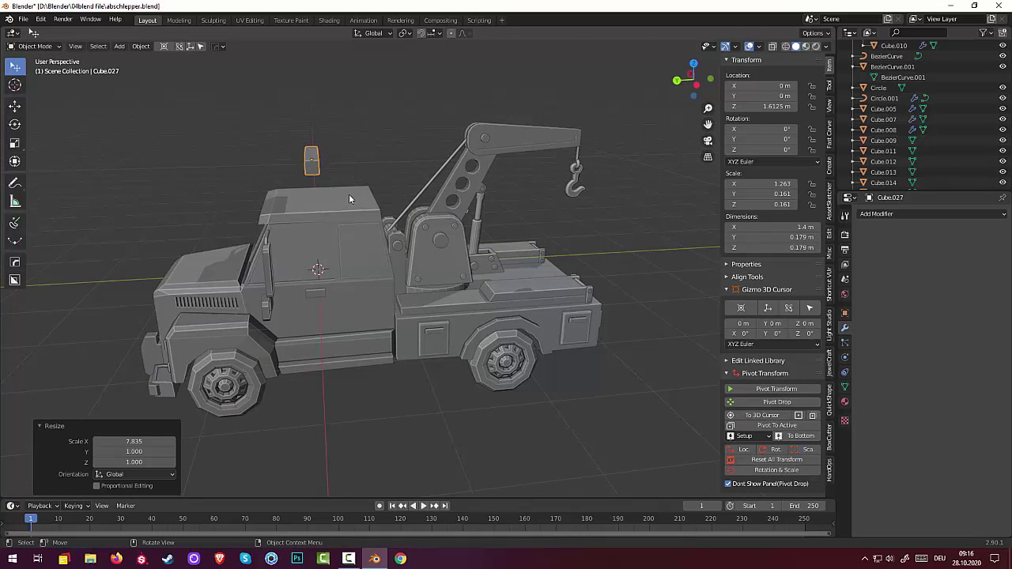
scroll(305, 177, "up", 3)
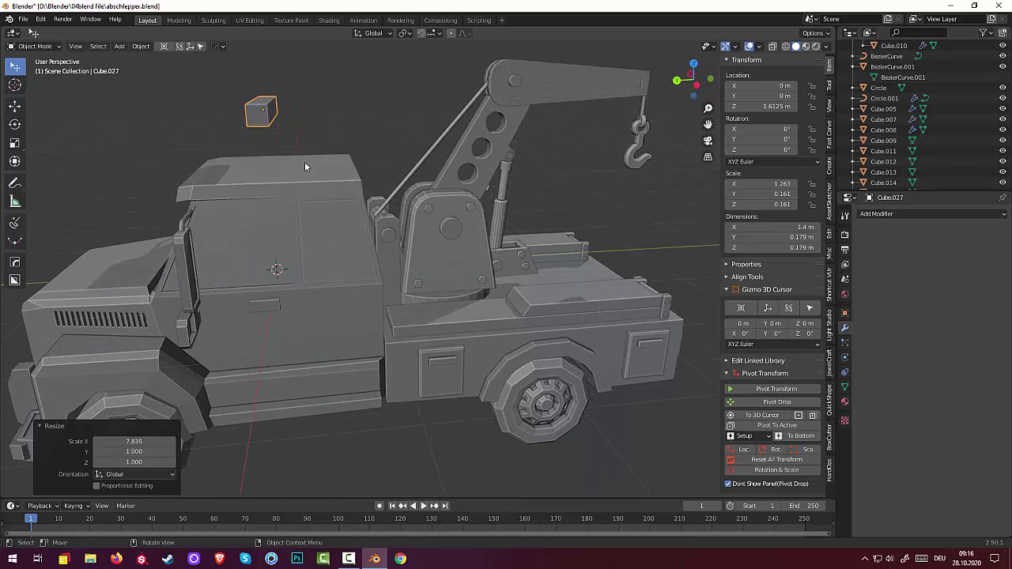
middle_click_drag(304, 162, 339, 166)
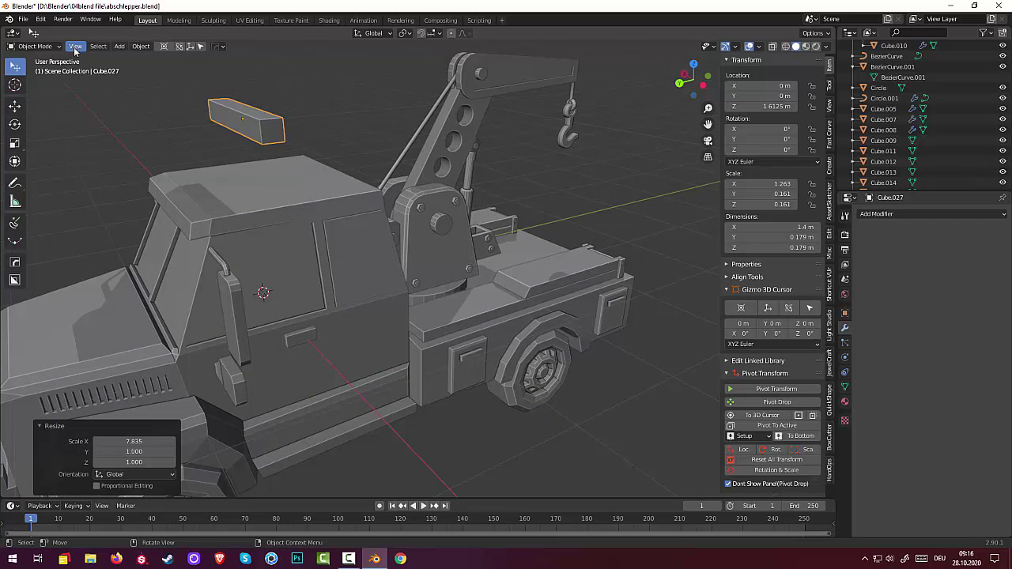
left_click(35, 46)
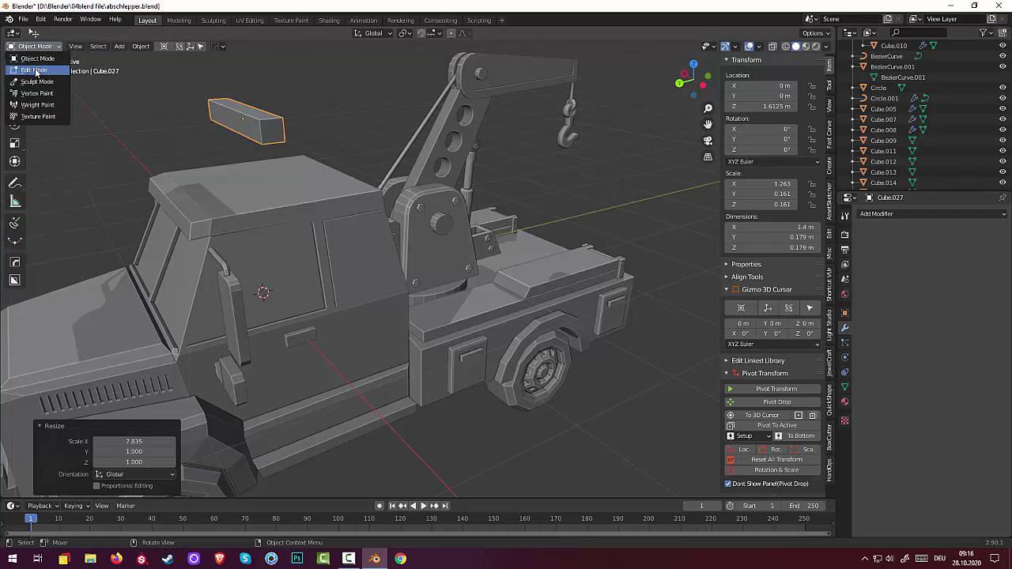
left_click(38, 71)
left_click(246, 134)
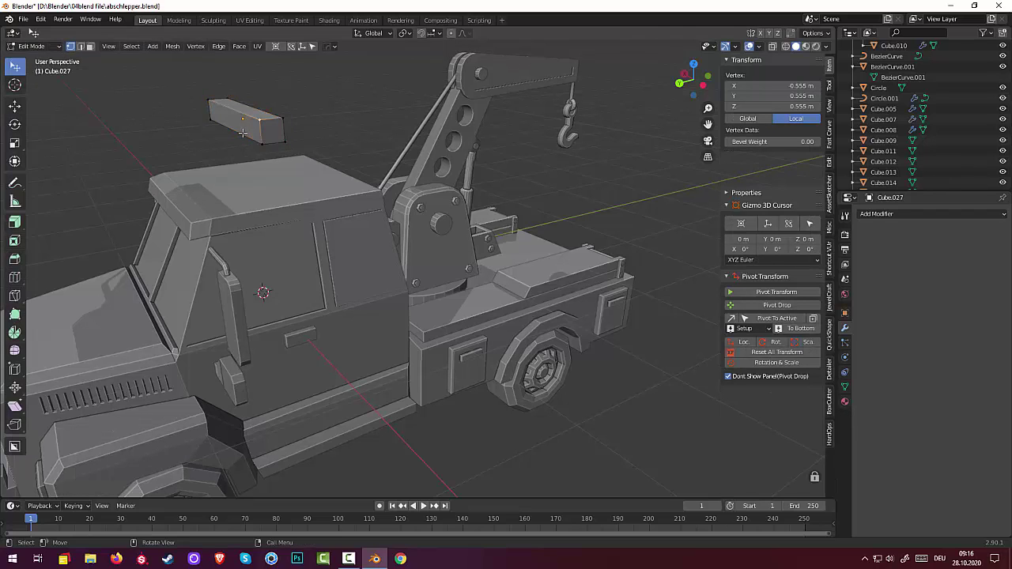
left_click(81, 46)
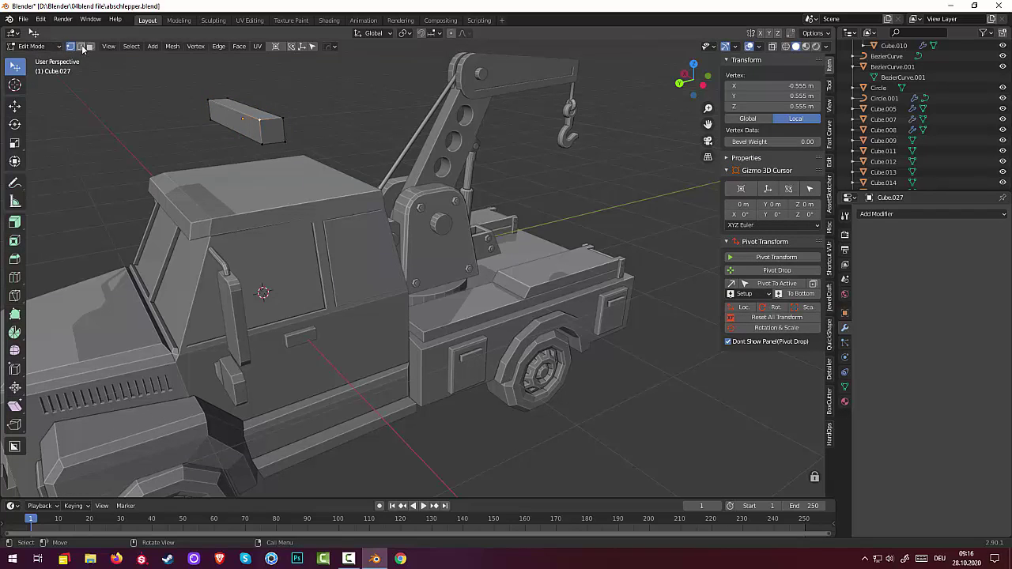
left_click(226, 129)
middle_click_drag(226, 129, 256, 173)
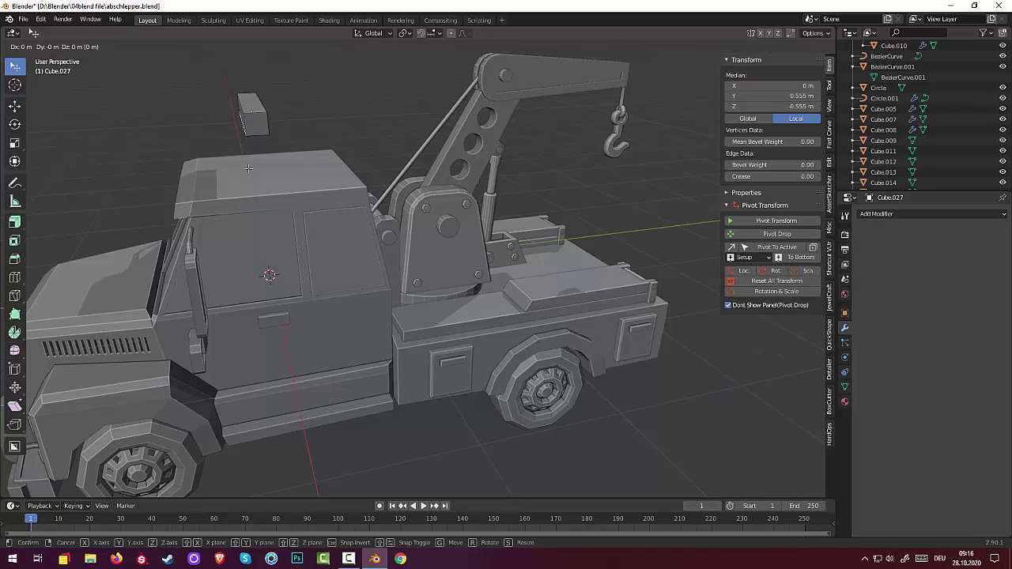
key("g")
key("y")
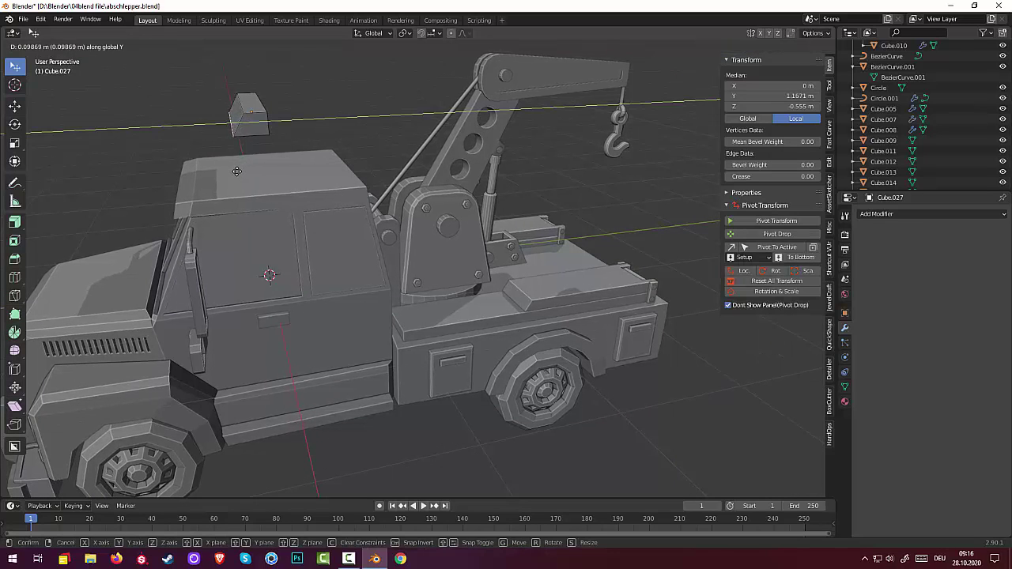
left_click(236, 171)
Add a single centred loop cut across the middle of the roof bar.
middle_click_drag(236, 171, 342, 243)
left_click(325, 221)
key("ctrl+r")
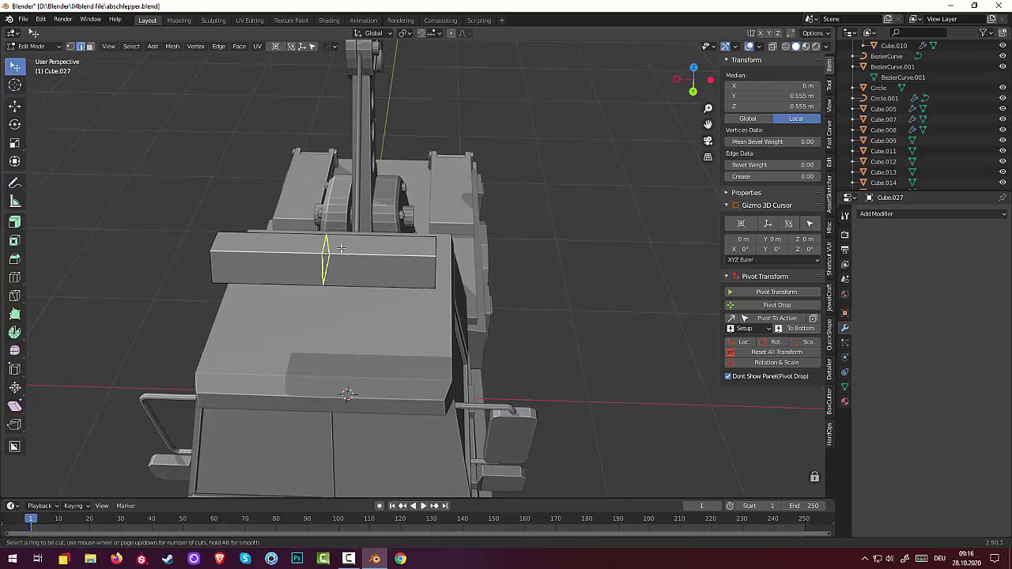
left_click(338, 249)
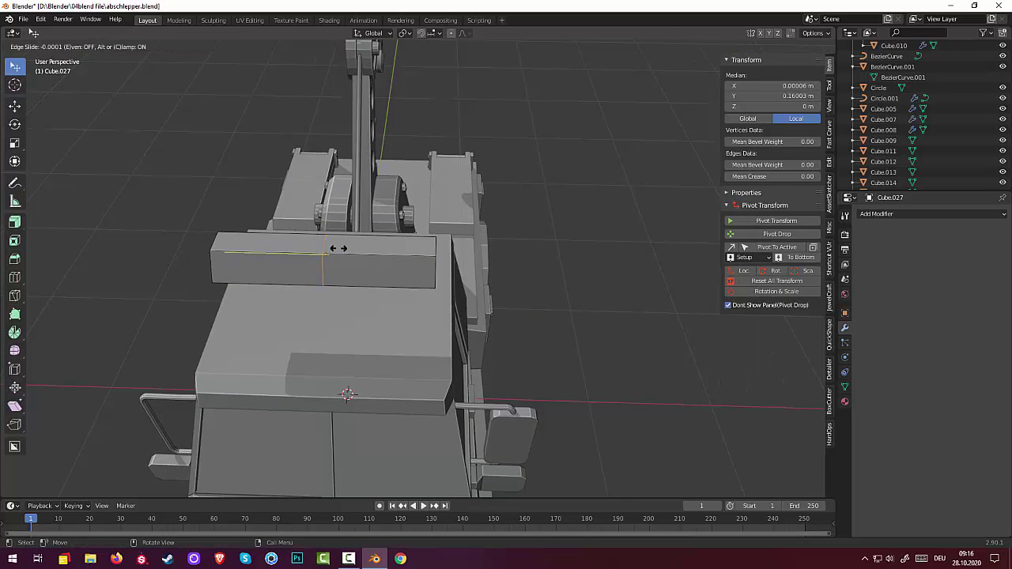
right_click(339, 249)
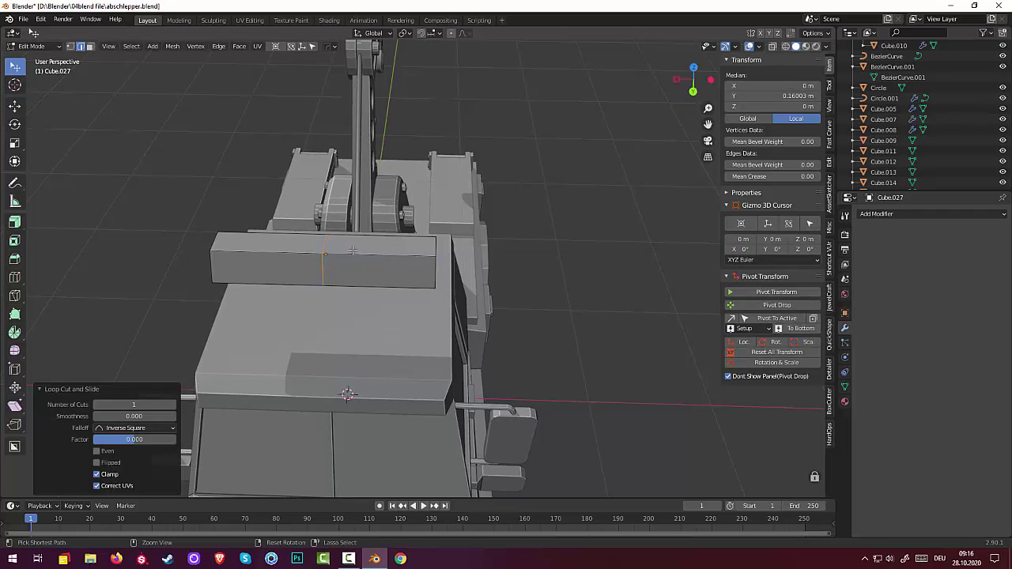
key("ctrl+b")
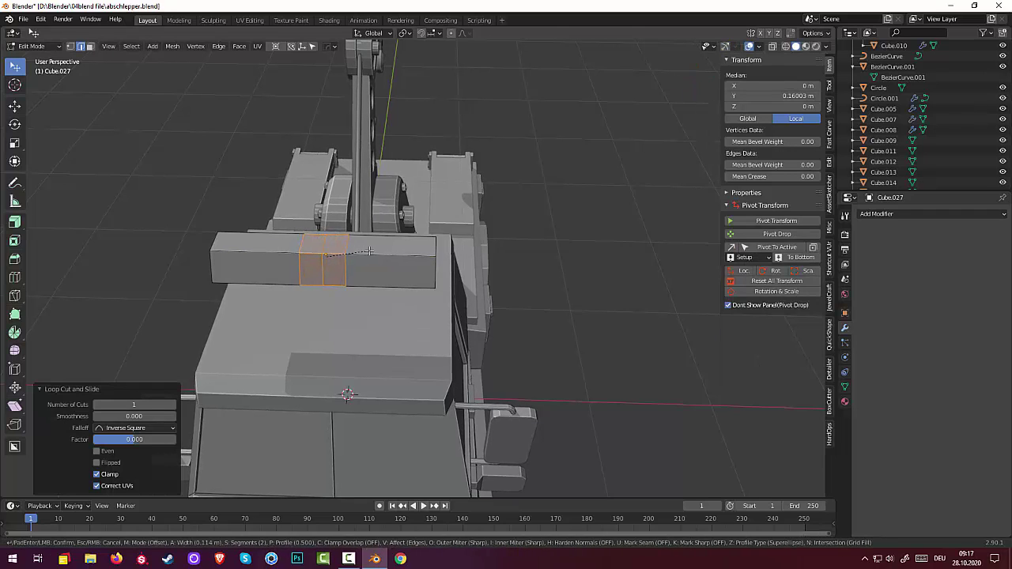
left_click(370, 250)
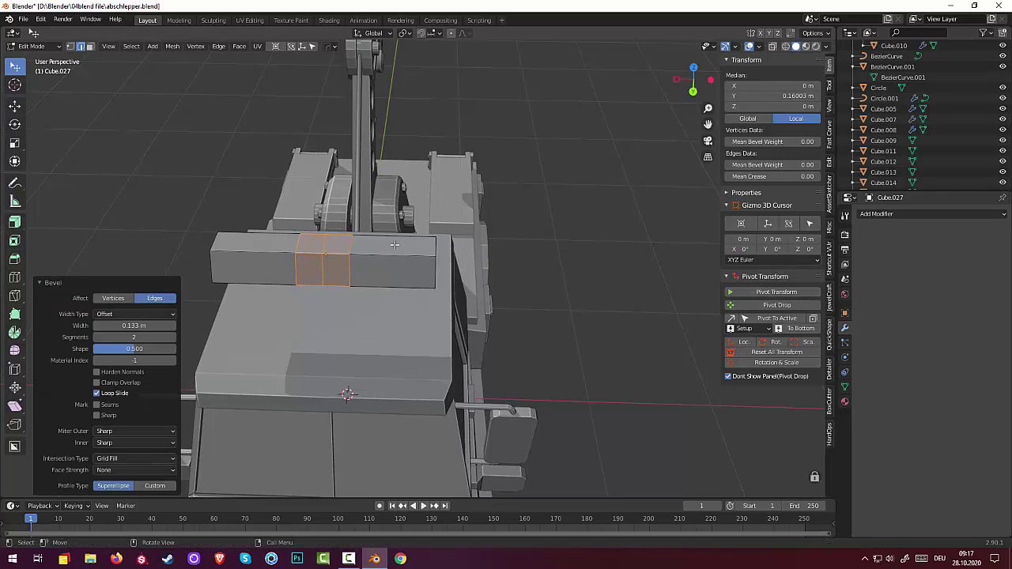
middle_click_drag(394, 245, 376, 256)
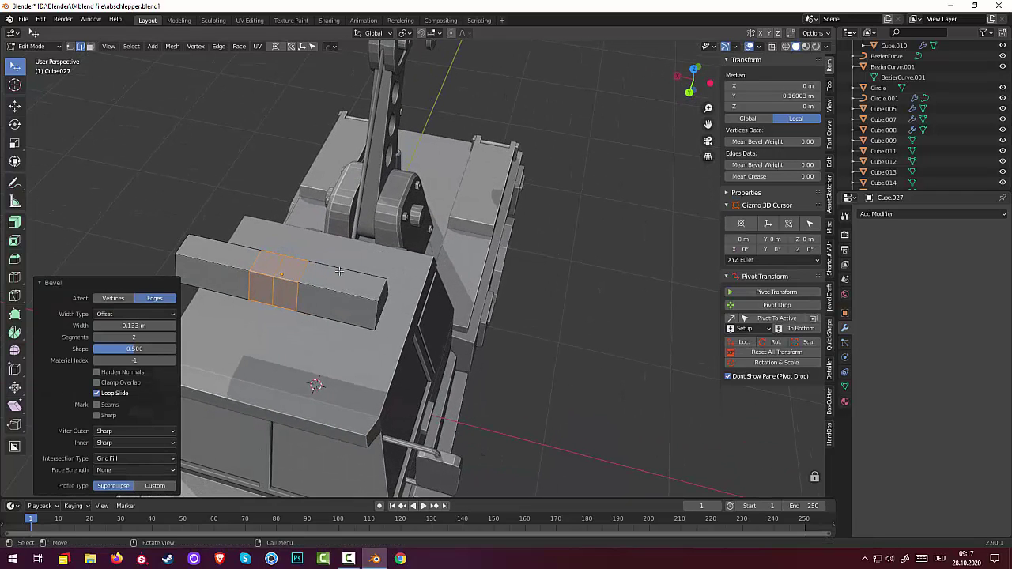
left_click(291, 293)
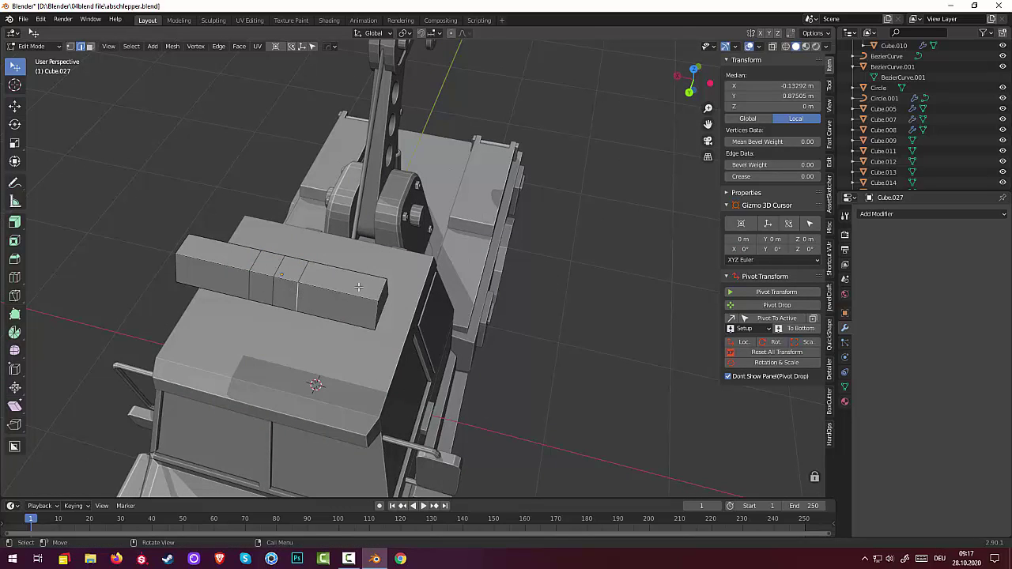
key("ctrl+KP_Add")
key("ctrl+x")
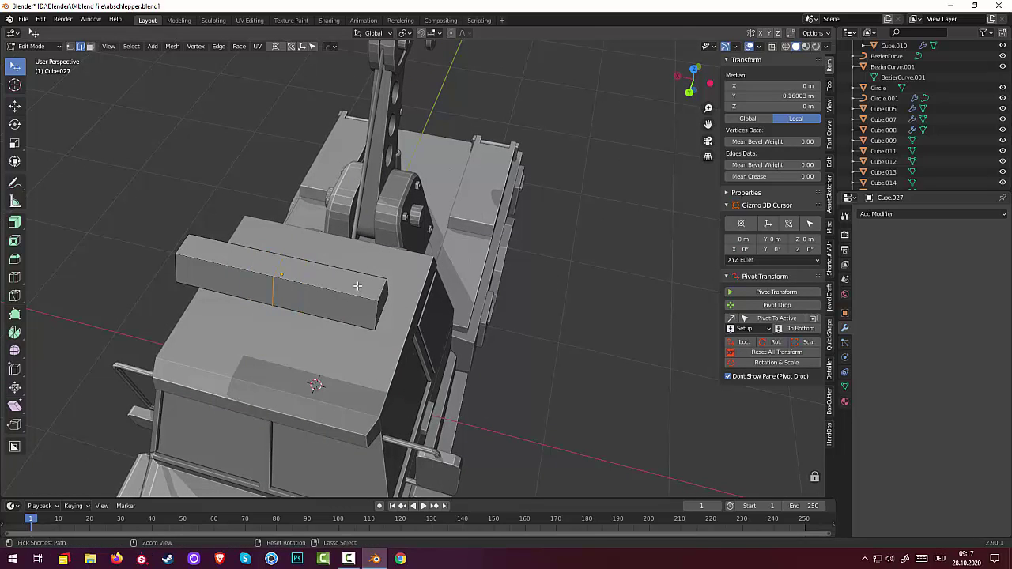
Bevel the bar's centre edge loop with one segment and a width of about 0.111 m.
key("ctrl+b")
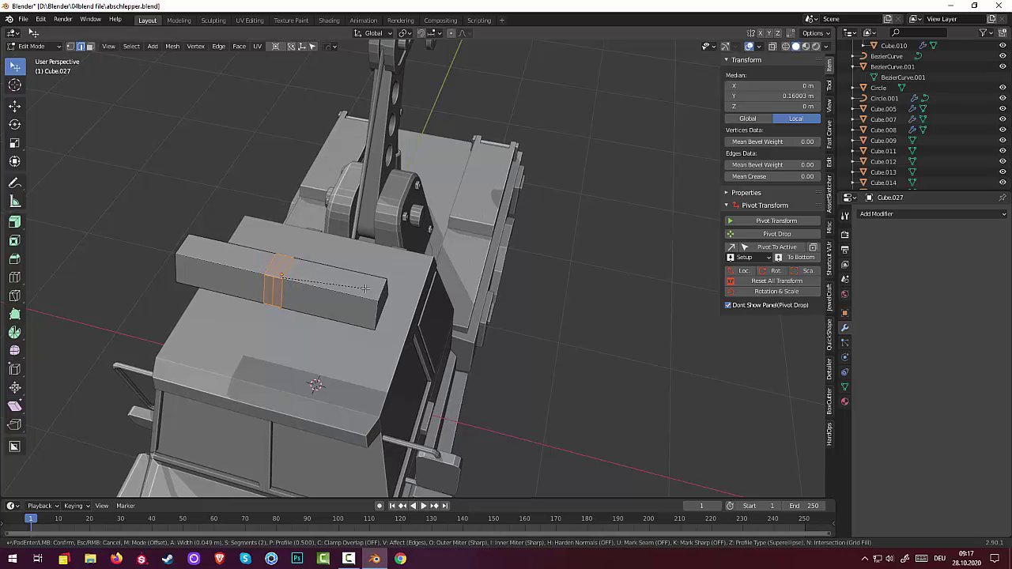
scroll(370, 290, "down", 1)
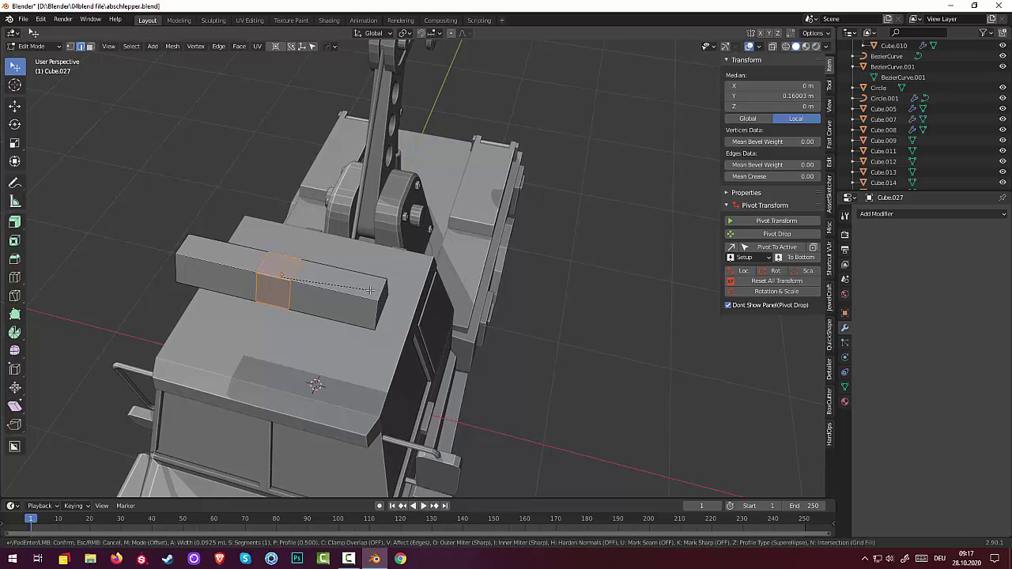
left_click(371, 290)
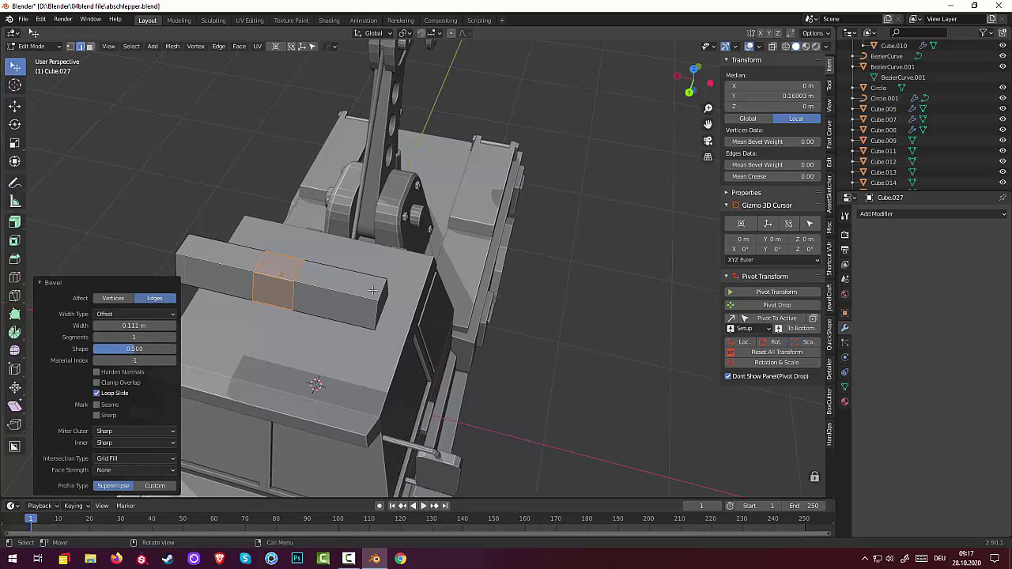
Extrude the front, top and rear faces of the roof bar's middle section outward along their normals by 0.216 m.
middle_click_drag(367, 290, 329, 276)
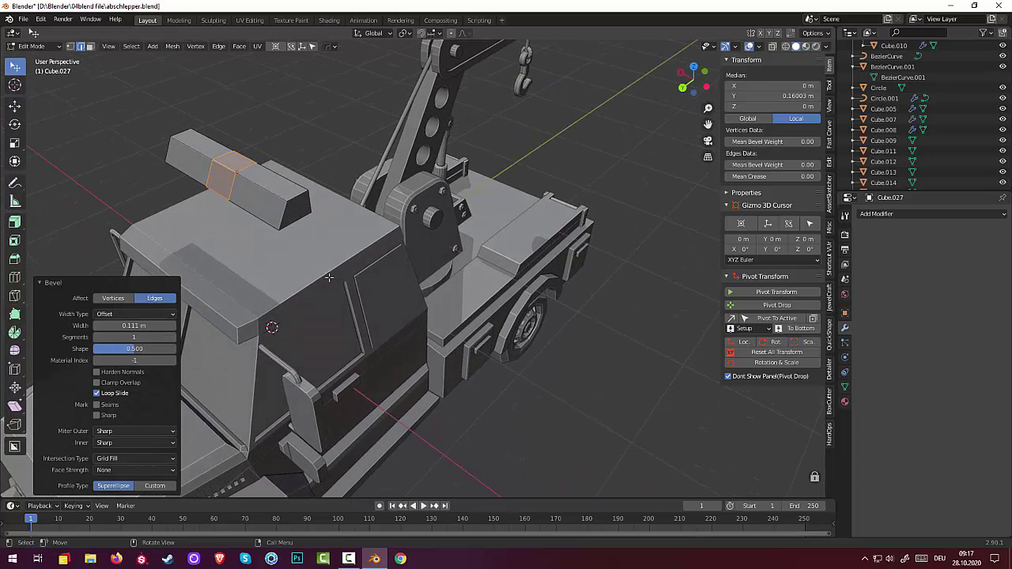
left_click(225, 182)
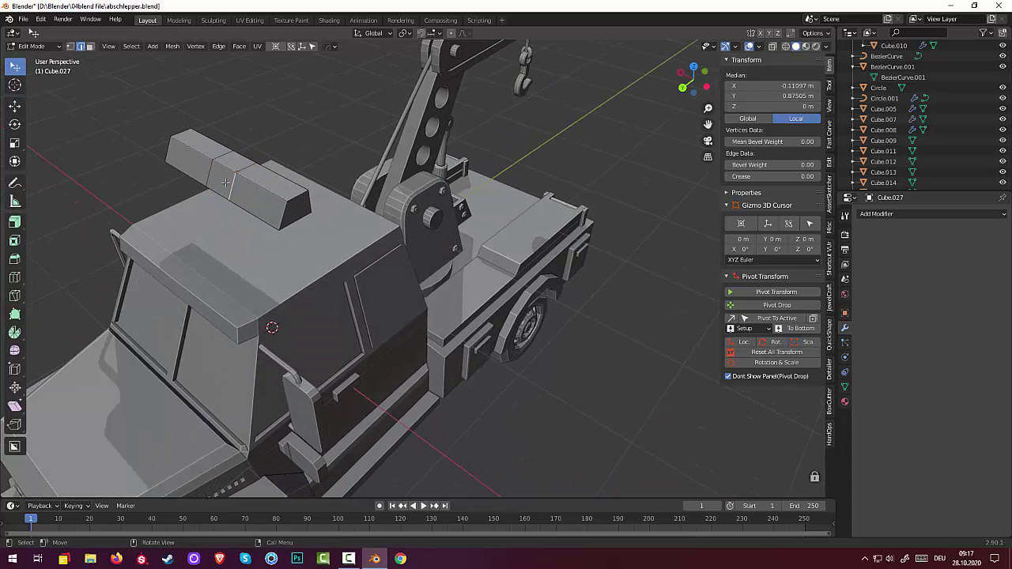
left_click(91, 46)
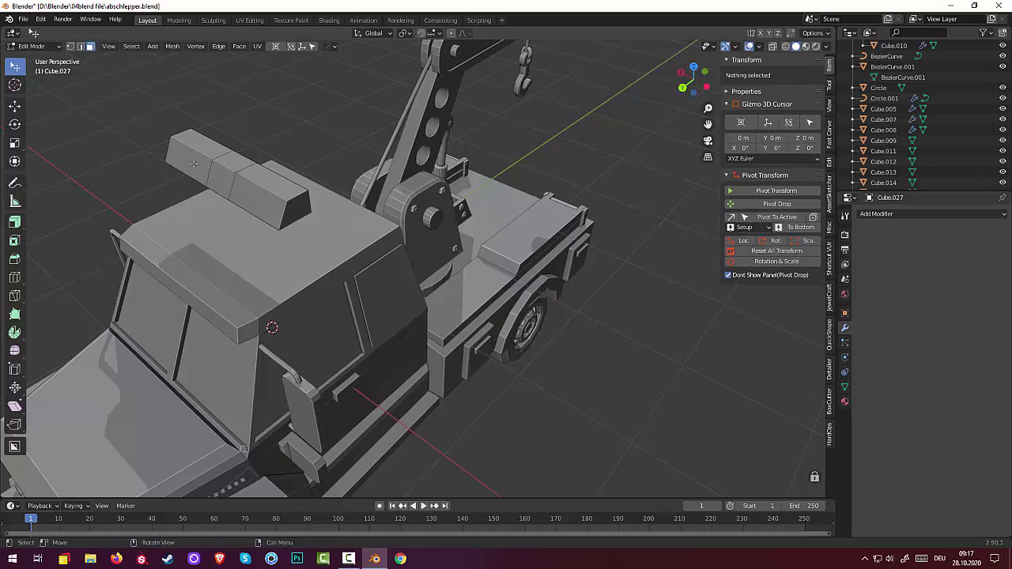
left_click(216, 176)
left_click(230, 159, "shift")
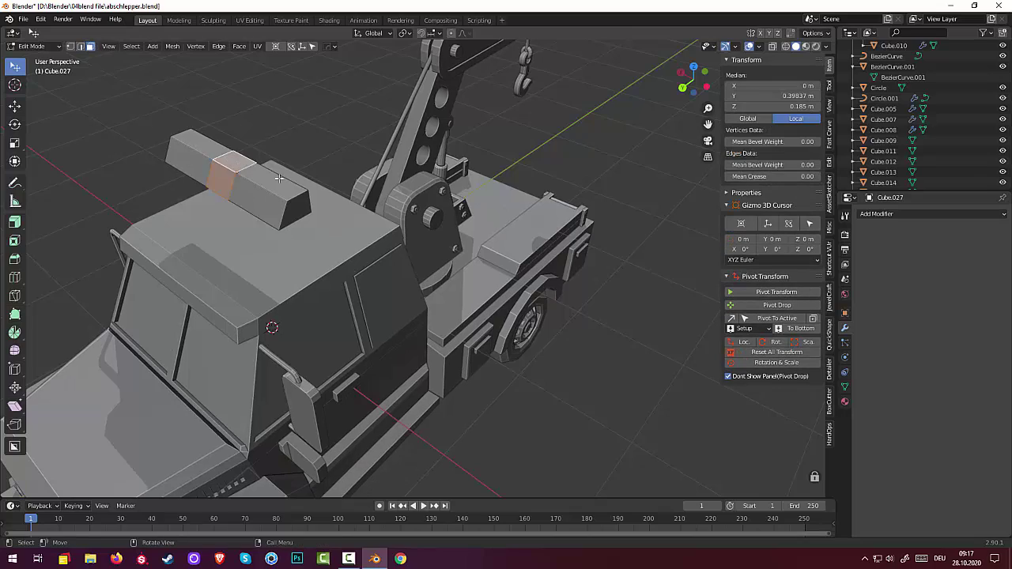
middle_click_drag(230, 160, 79, 179)
left_click(292, 86, "shift")
left_click(14, 223)
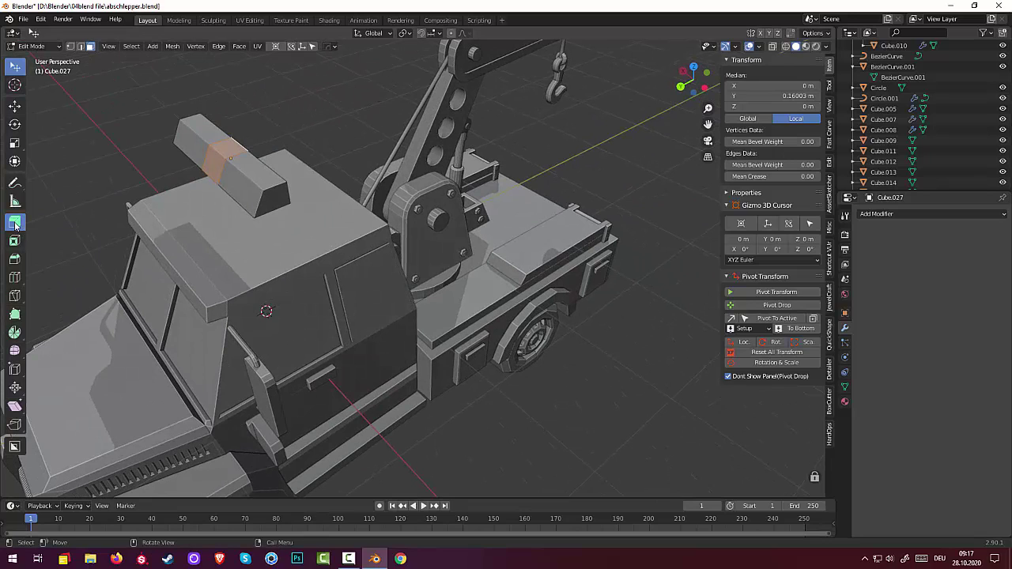
left_click(52, 269)
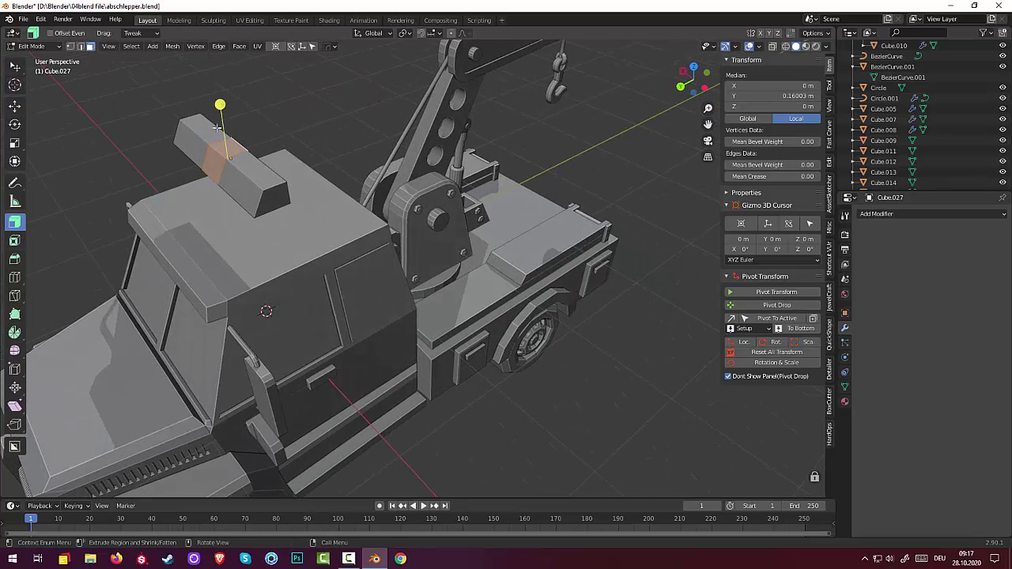
left_click_drag(221, 106, 227, 90)
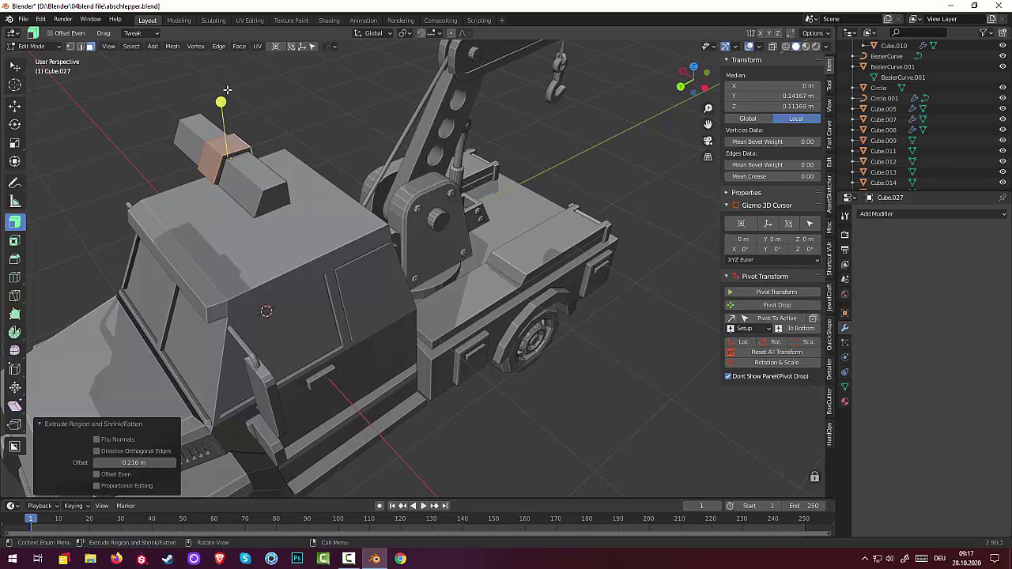
key("alt+a")
Move the raised middle section's lower front edge down about 0.018 m in Z and slightly forward along Y.
middle_click_drag(227, 89, 182, 151)
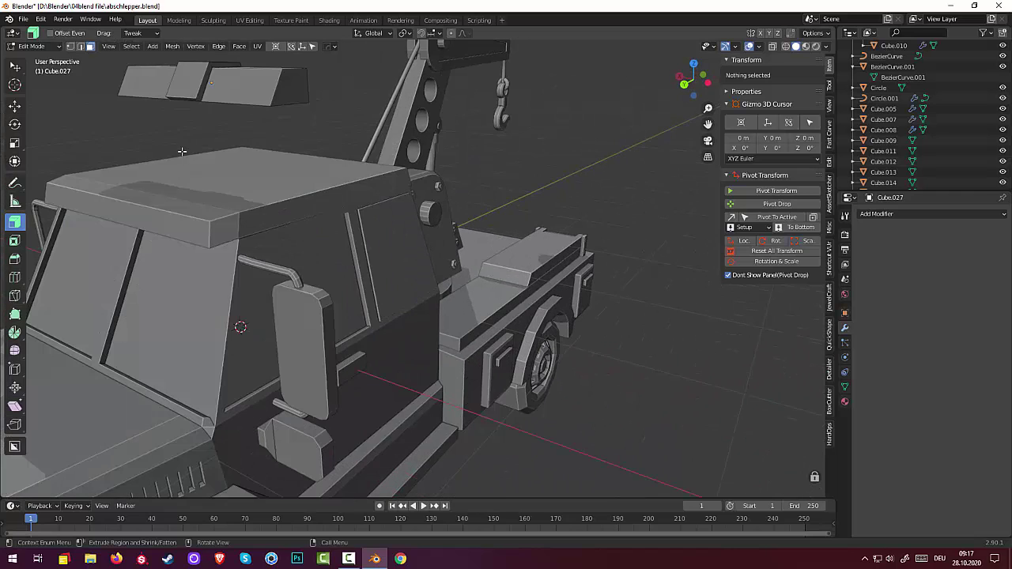
left_click(182, 96)
left_click(82, 46)
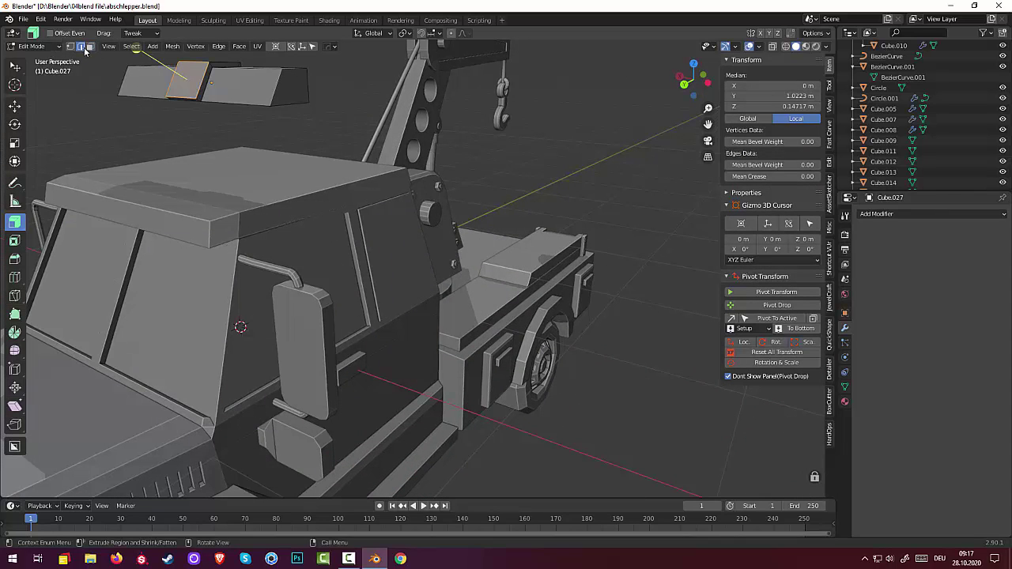
left_click(191, 96)
middle_click_drag(233, 146, 190, 145)
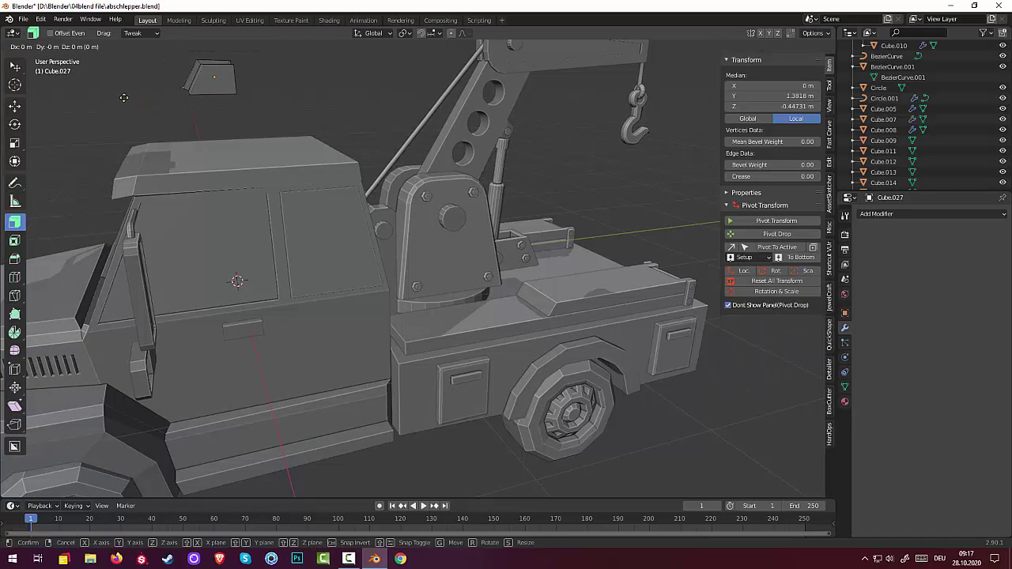
left_click_drag(124, 101, 117, 101)
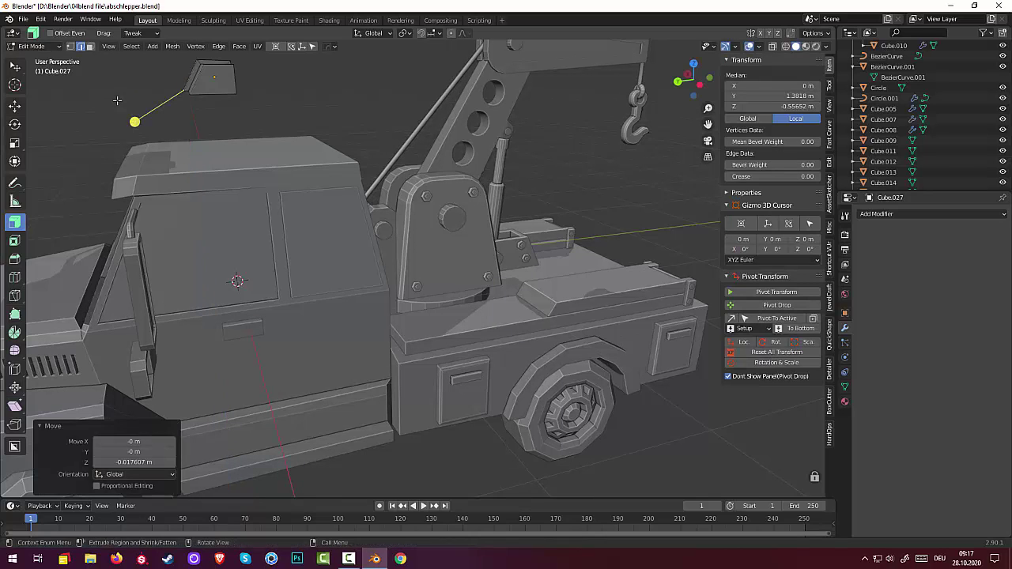
key("g")
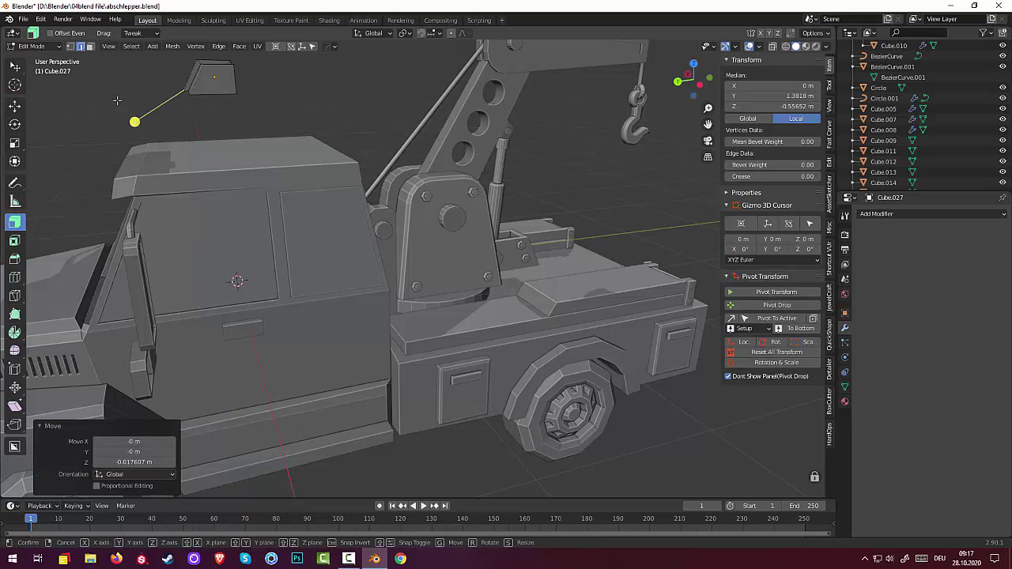
key("y")
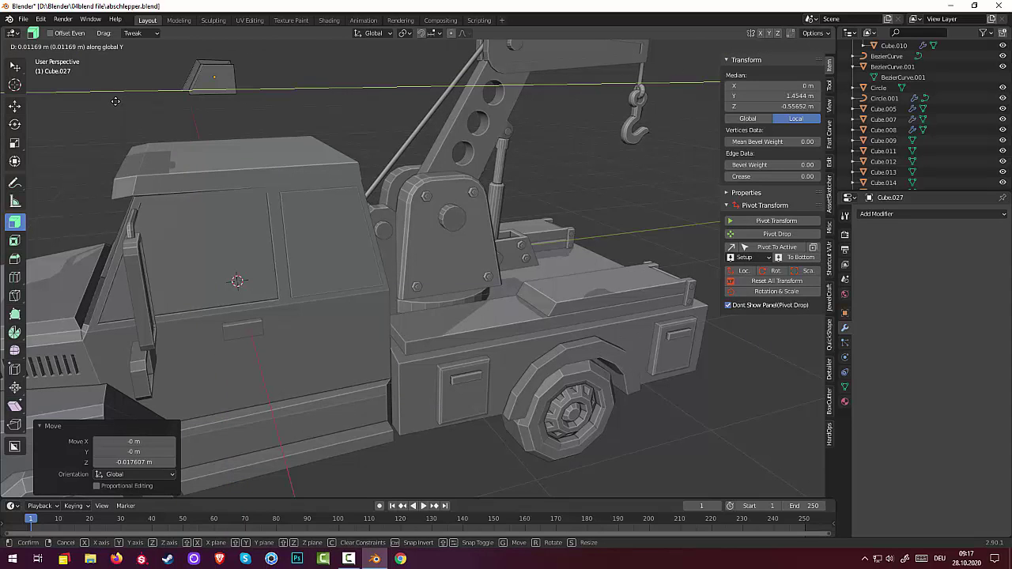
left_click(131, 115)
left_click(181, 126)
Inset one end face of the roof bar with a thickness of about 0.107 m.
middle_click_drag(219, 102, 238, 119)
scroll(229, 173, "down", 3)
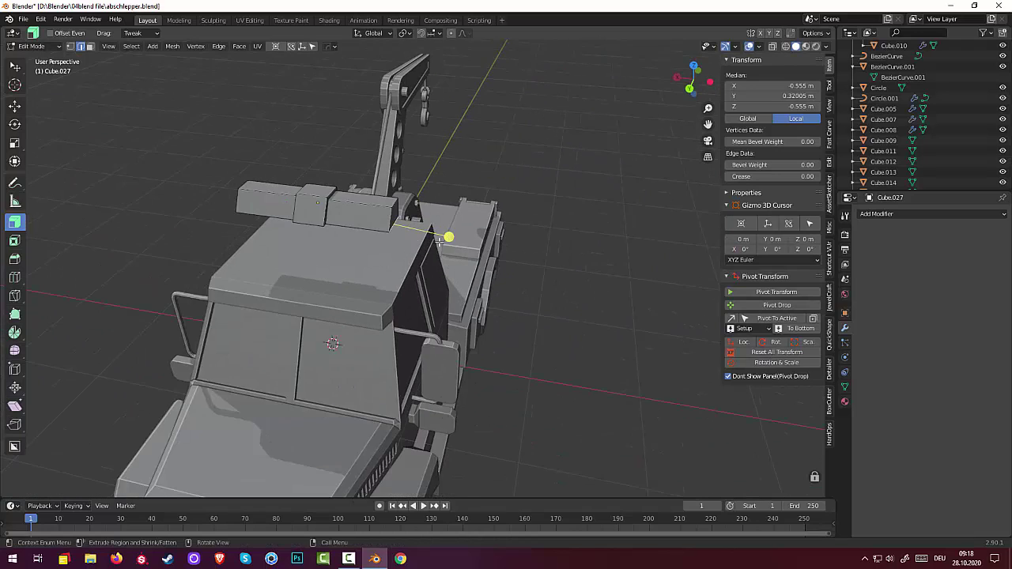
middle_click_drag(440, 241, 405, 241)
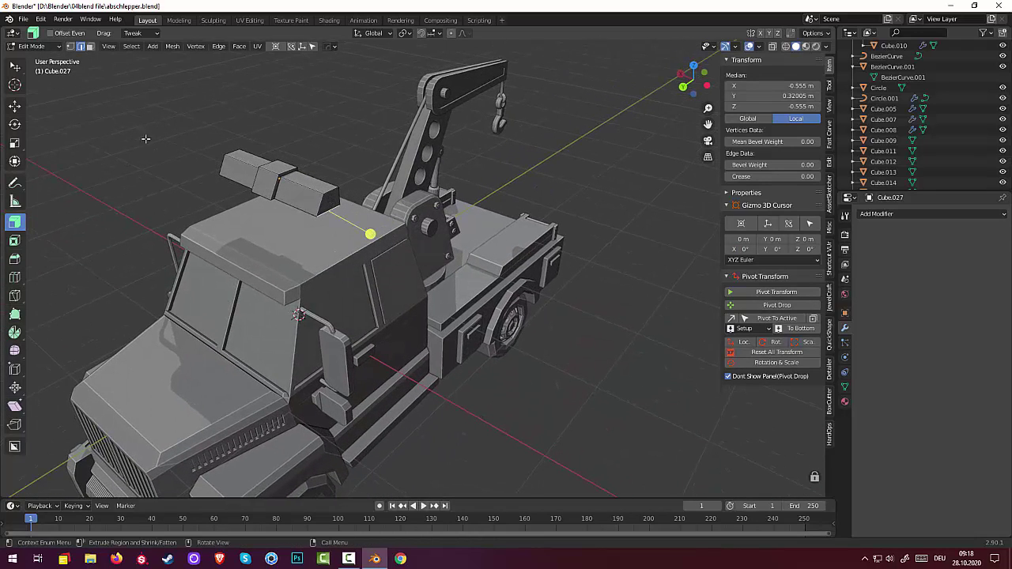
left_click(88, 47)
left_click(343, 207)
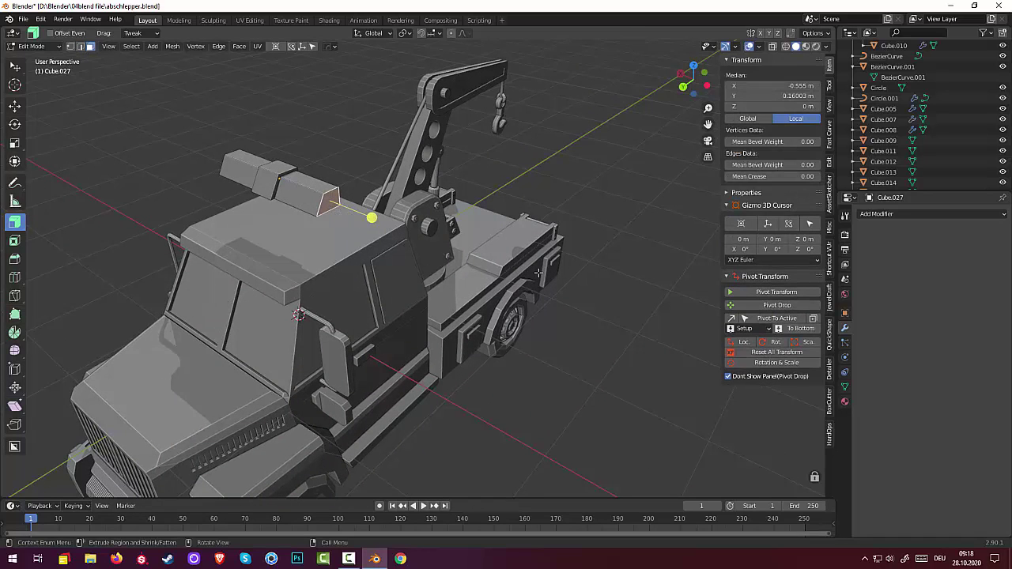
key("i")
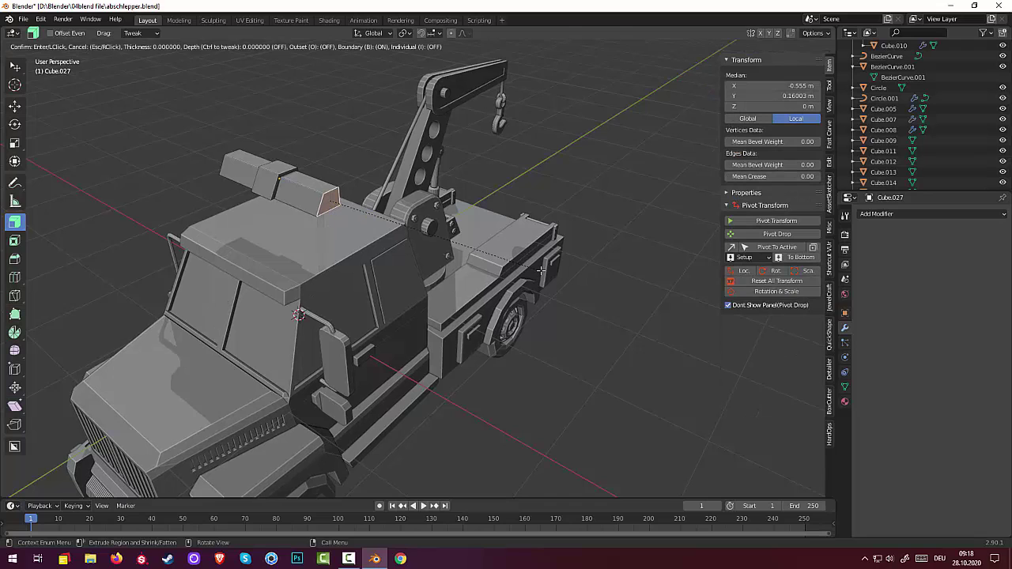
left_click(531, 272)
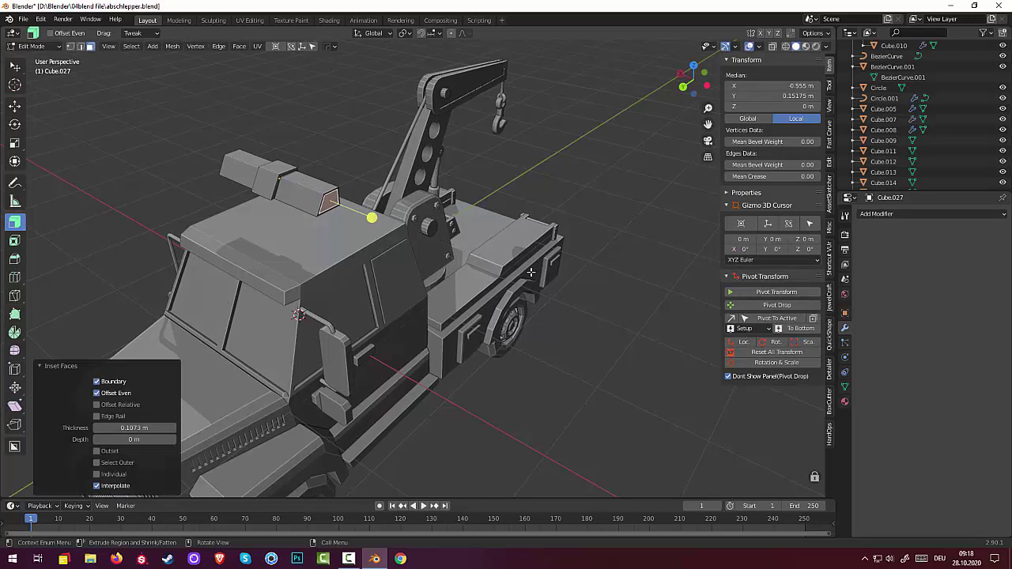
key("e")
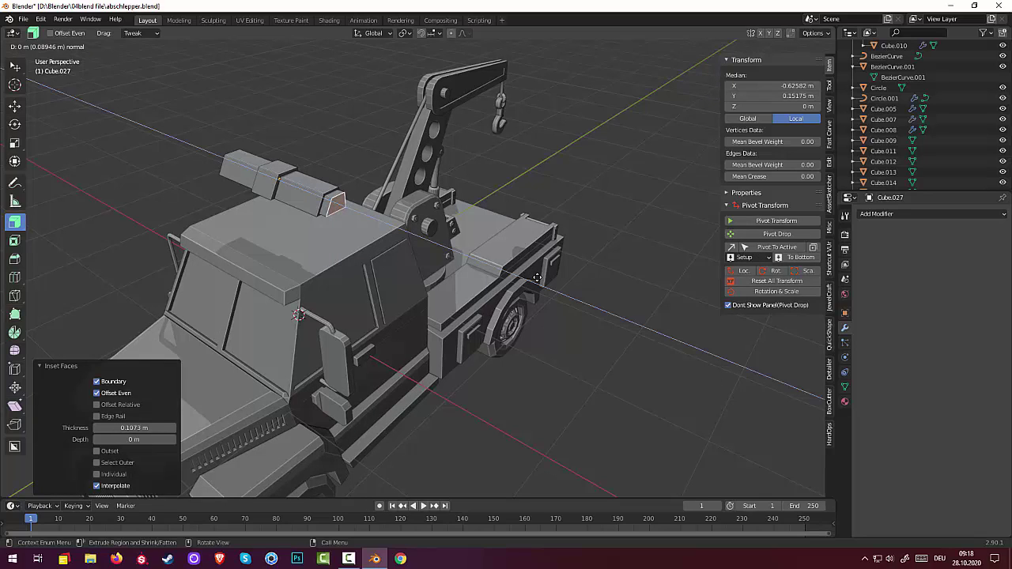
right_click(536, 278)
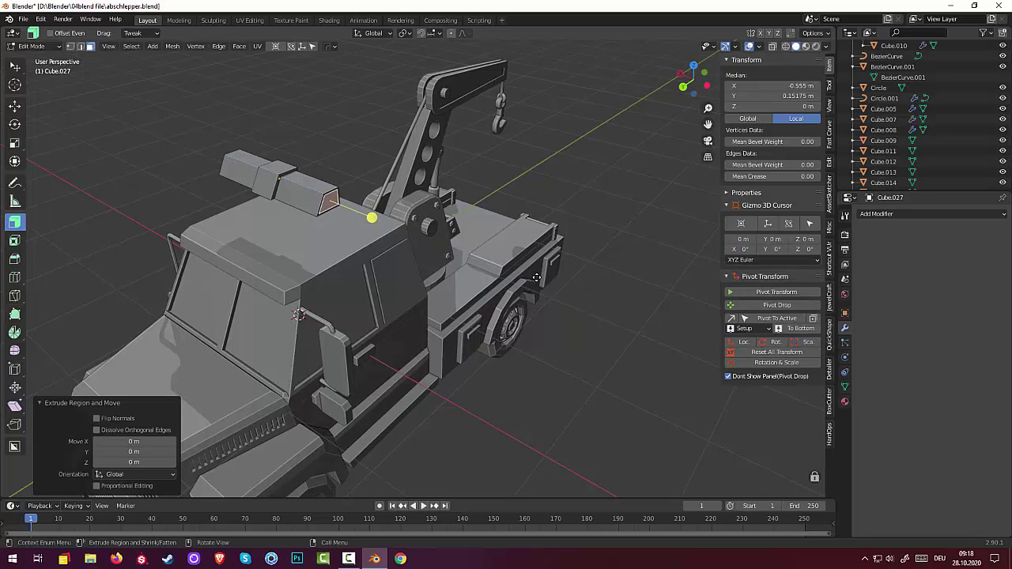
key("g")
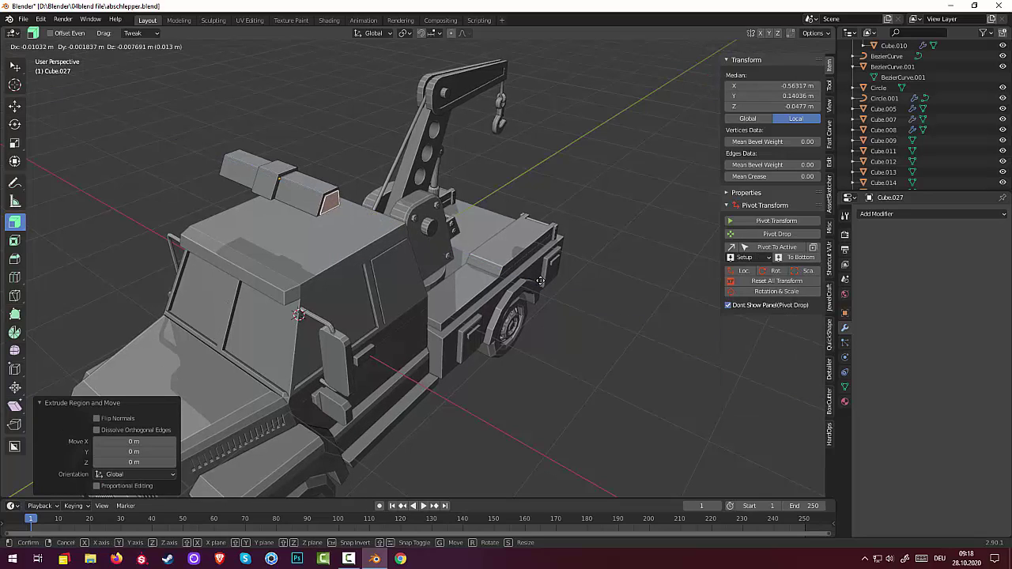
right_click(536, 277)
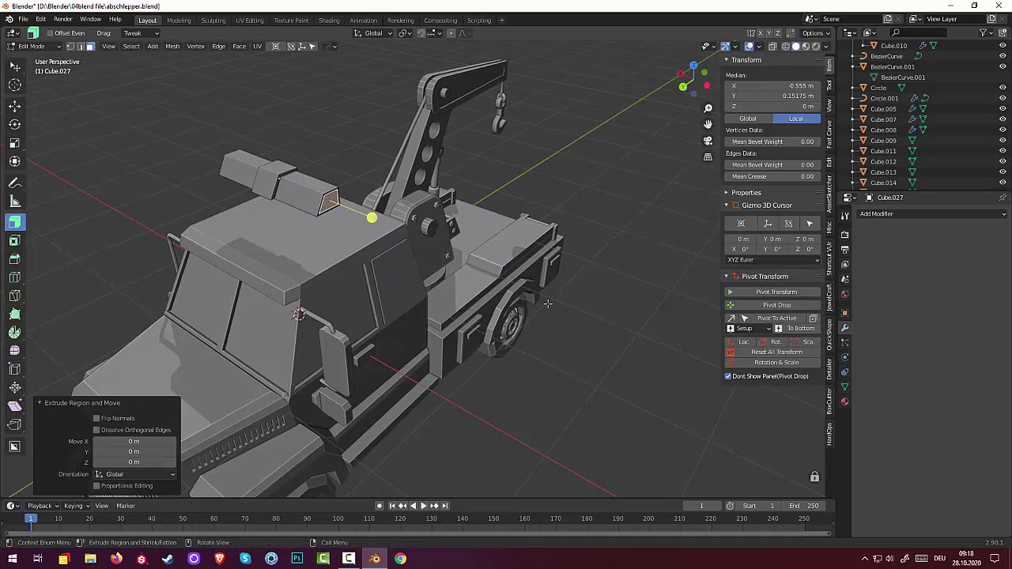
left_click(549, 303)
middle_click_drag(548, 303, 485, 277)
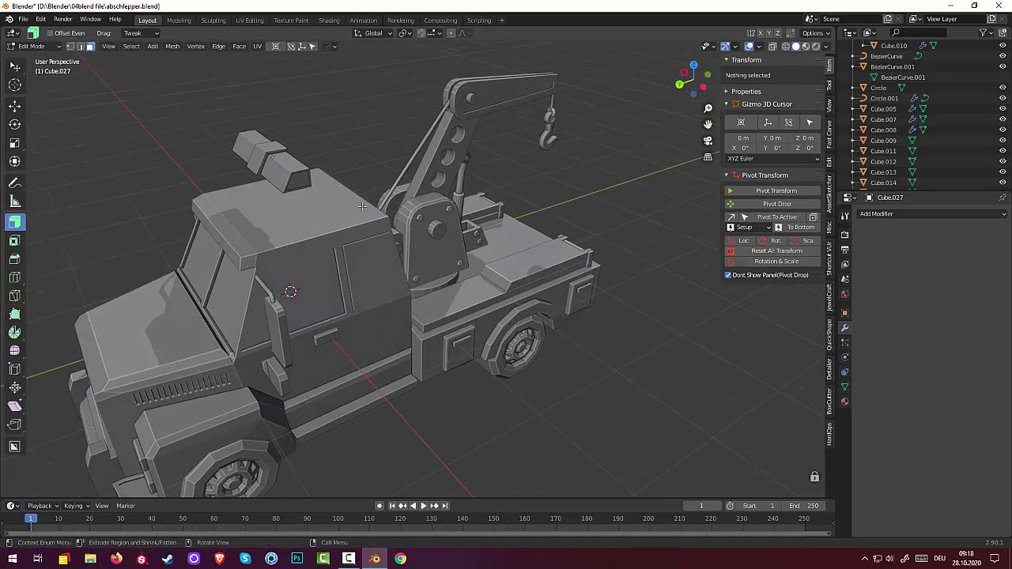
Try to move the inset end face outward, and undo the changes back to before the inset.
left_click(301, 183)
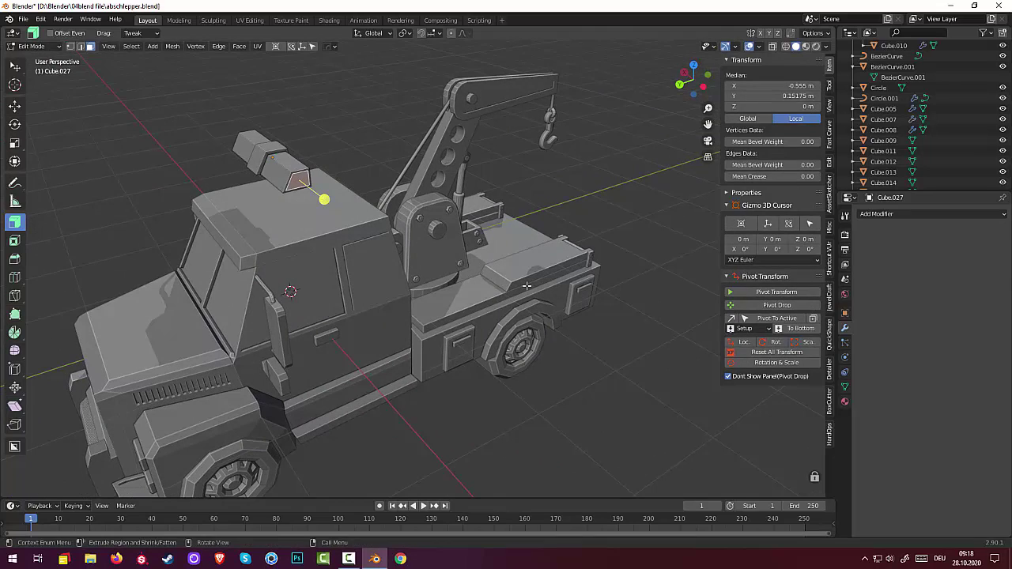
key("g")
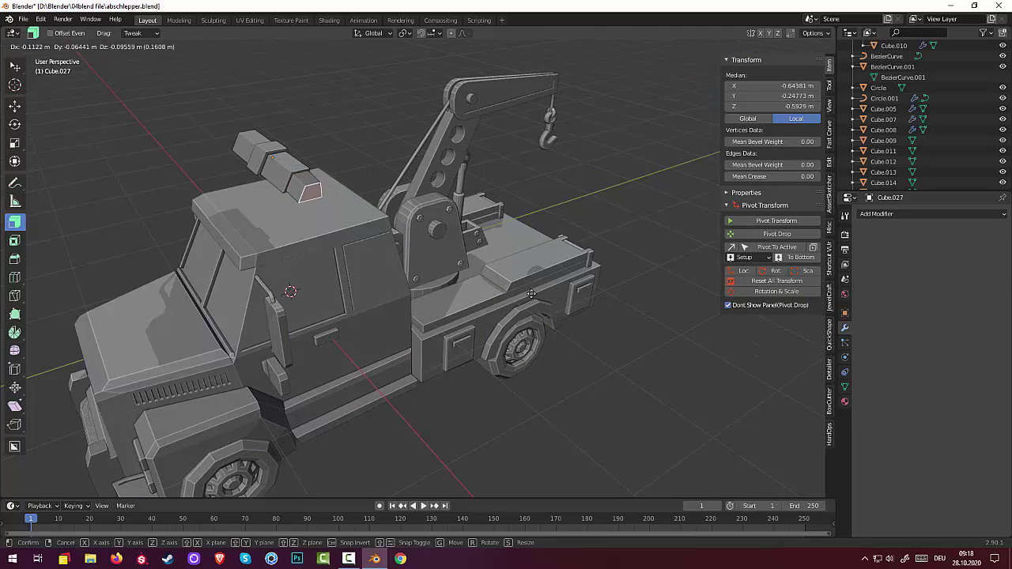
left_click(533, 295)
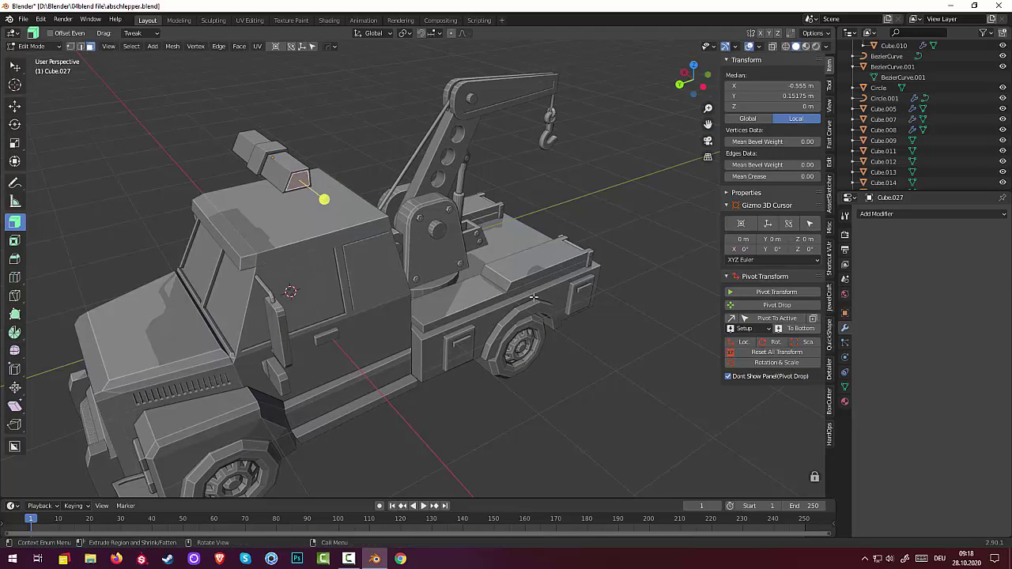
key("ctrl")
left_click(564, 363)
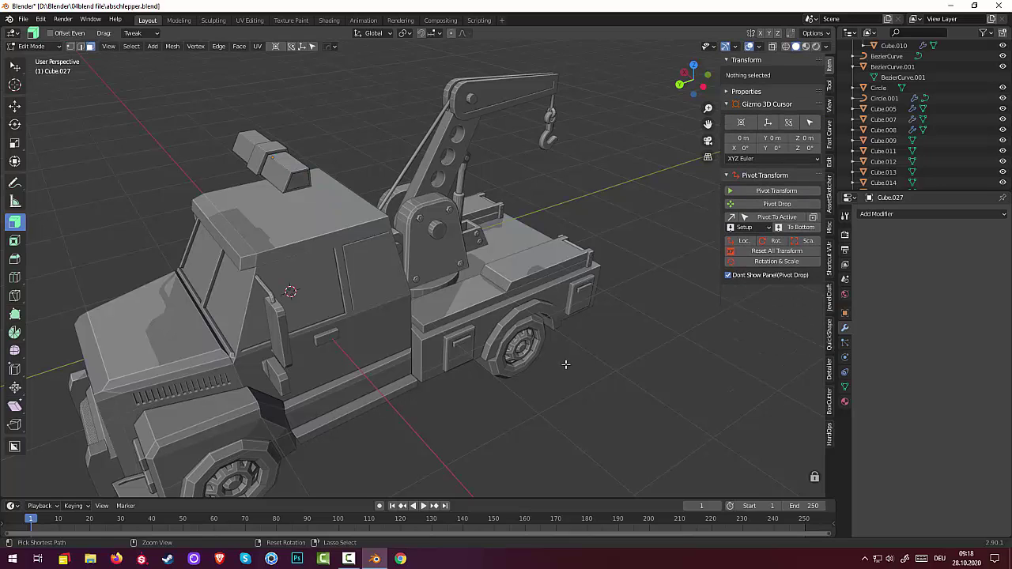
key("ctrl+z")
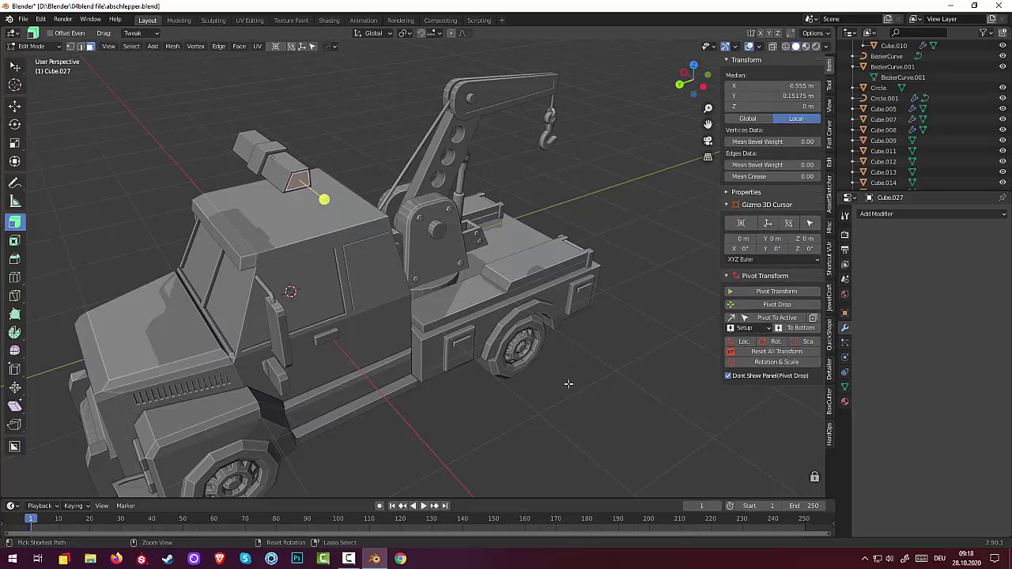
middle_click_drag(567, 384, 601, 368)
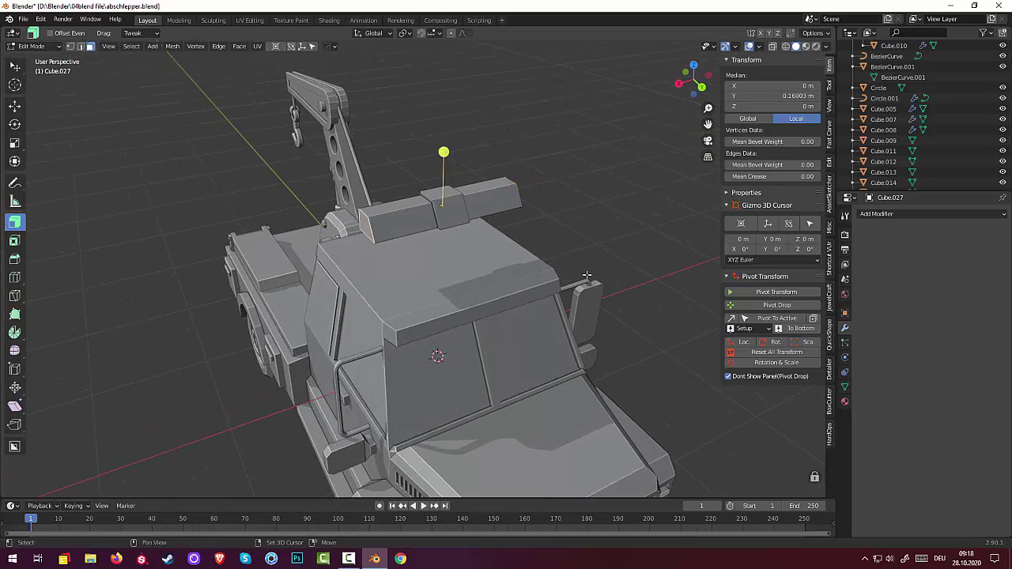
middle_click_drag(585, 273, 579, 274)
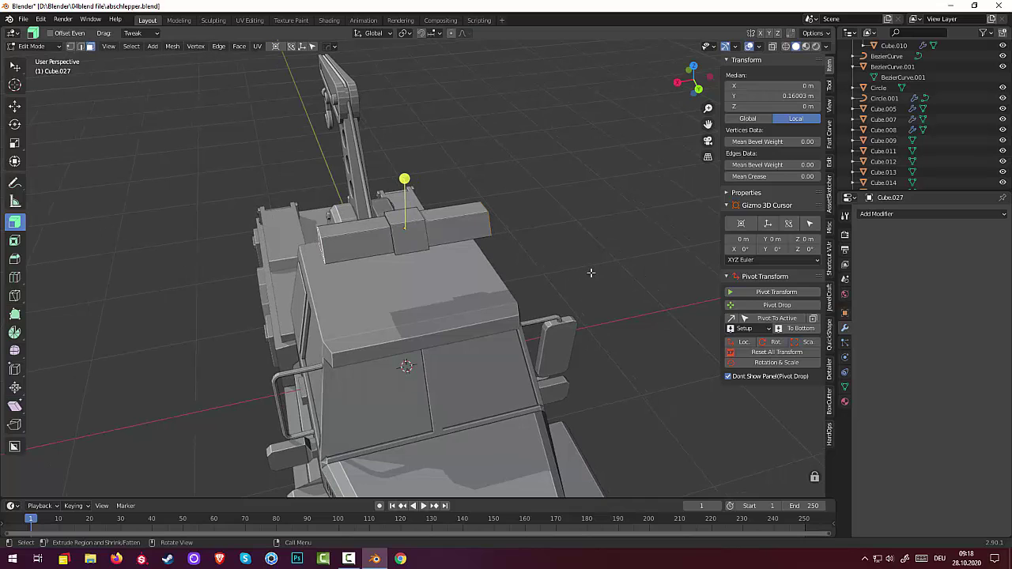
key("e")
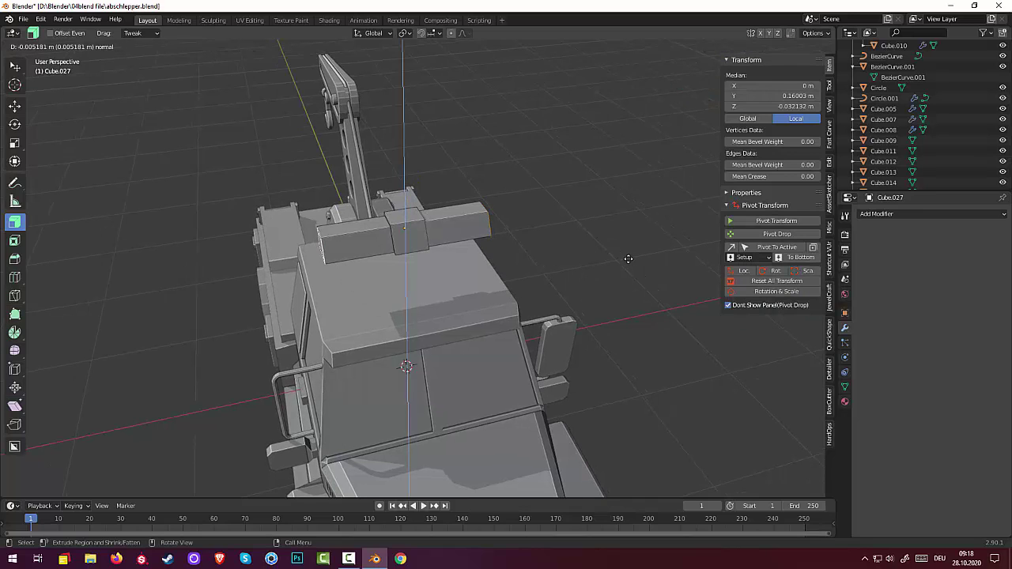
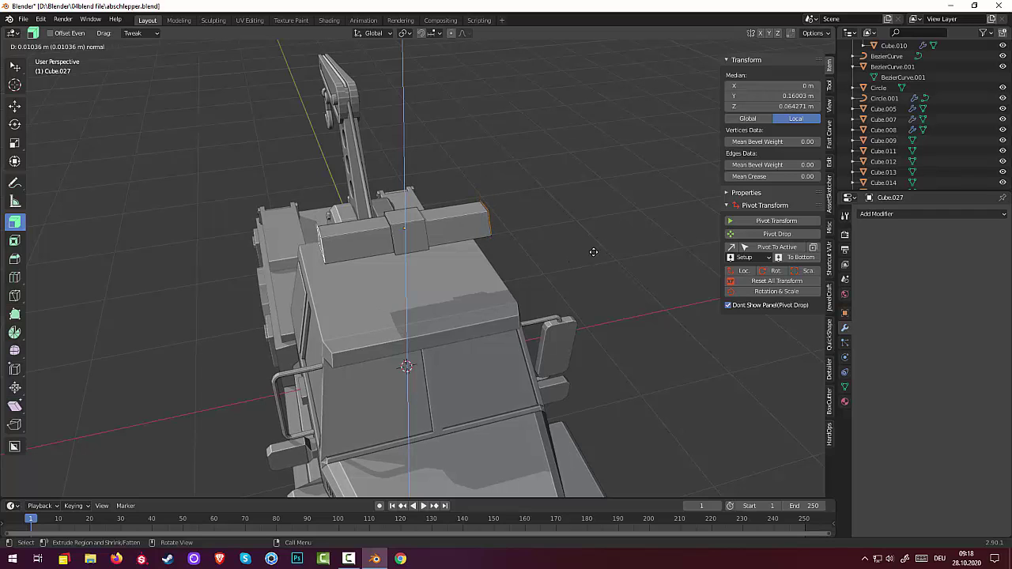
key("x")
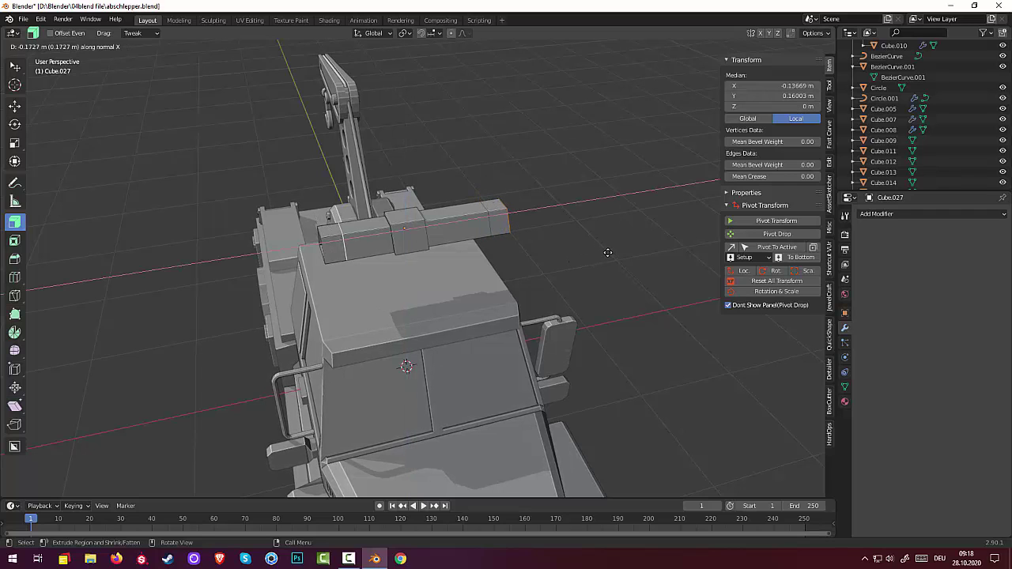
key("Escape")
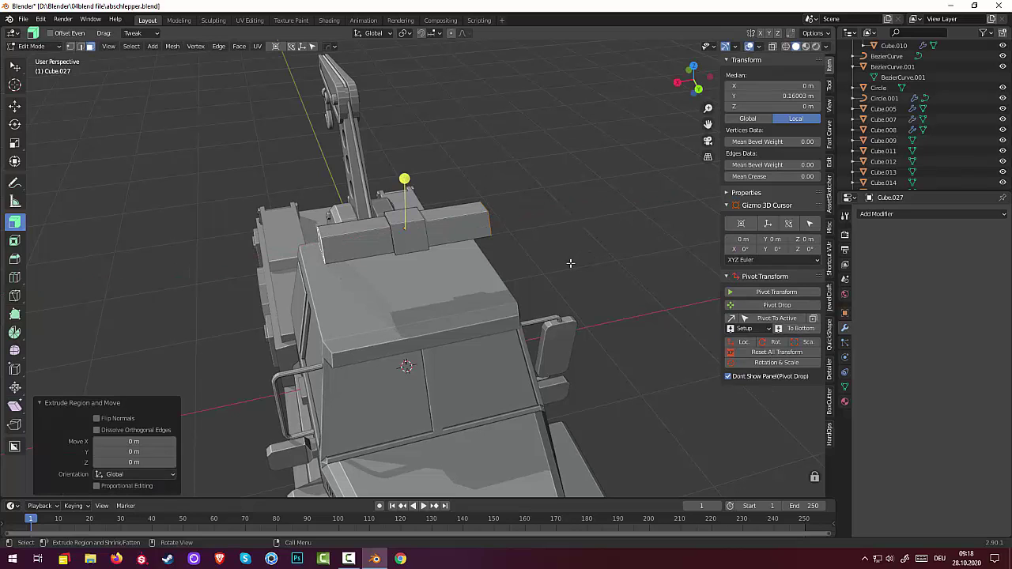
key("s")
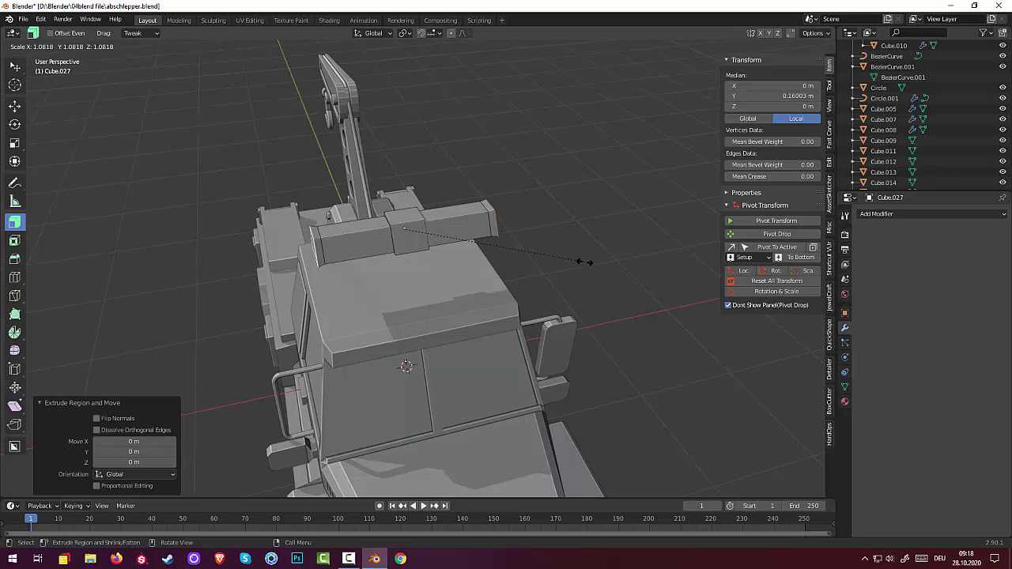
key("Escape")
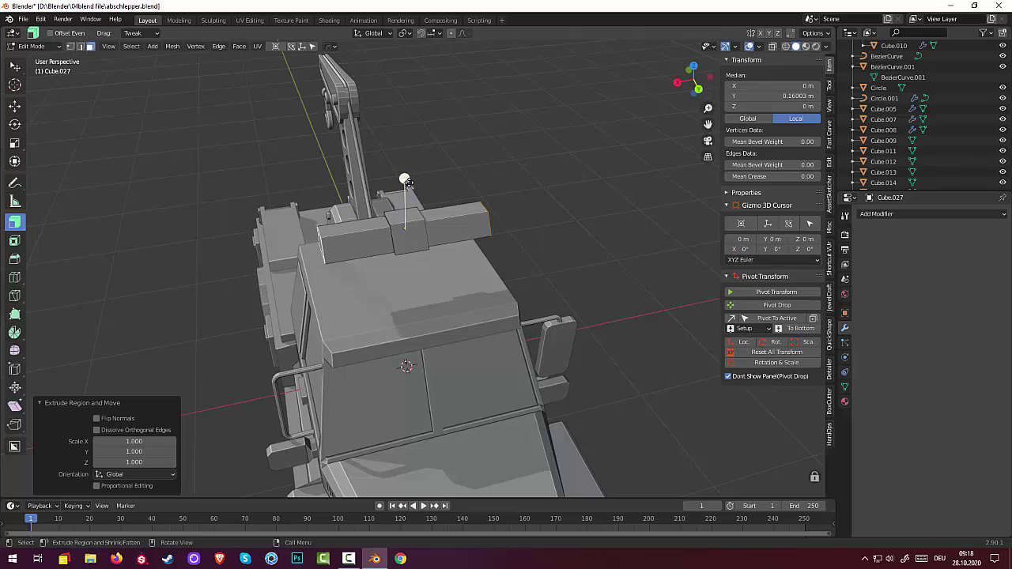
Extrude both end faces of the roof bar outward along their normals by 0.0347 m.
mouse_move(404, 179)
left_mouse_down()
mouse_move(406, 170)
mouse_move(404, 179)
left_mouse_up()
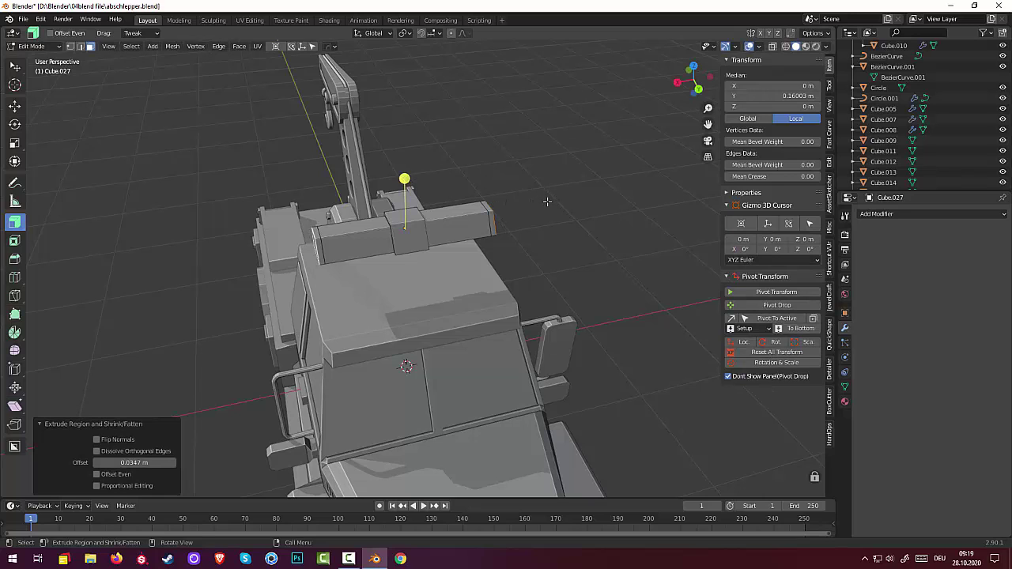
key("s")
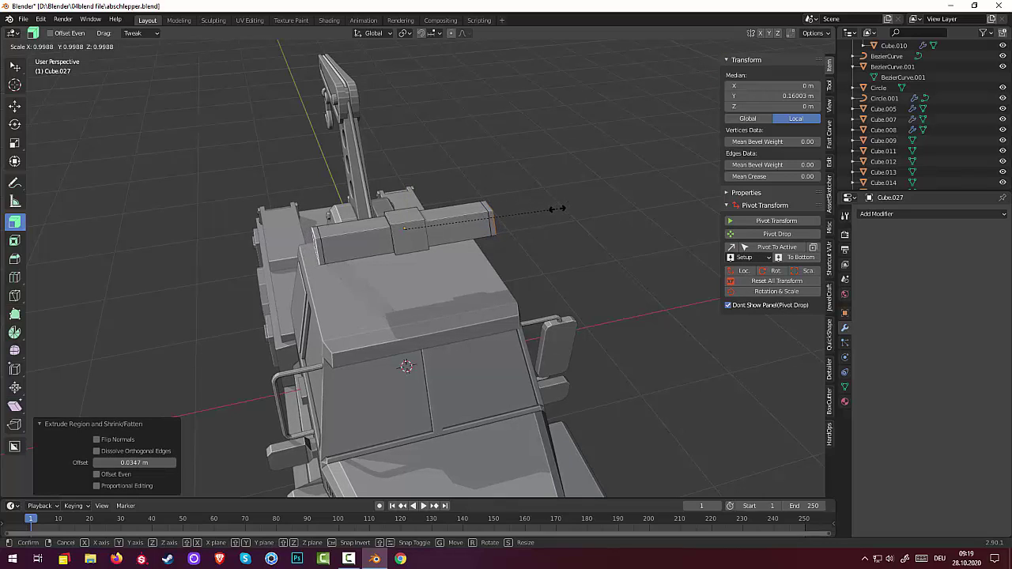
left_click(566, 219)
left_click(566, 219)
Select the outermost faces at both ends of the roof bar and try to scale them together.
middle_click_drag(566, 219, 356, 229)
left_click(308, 193)
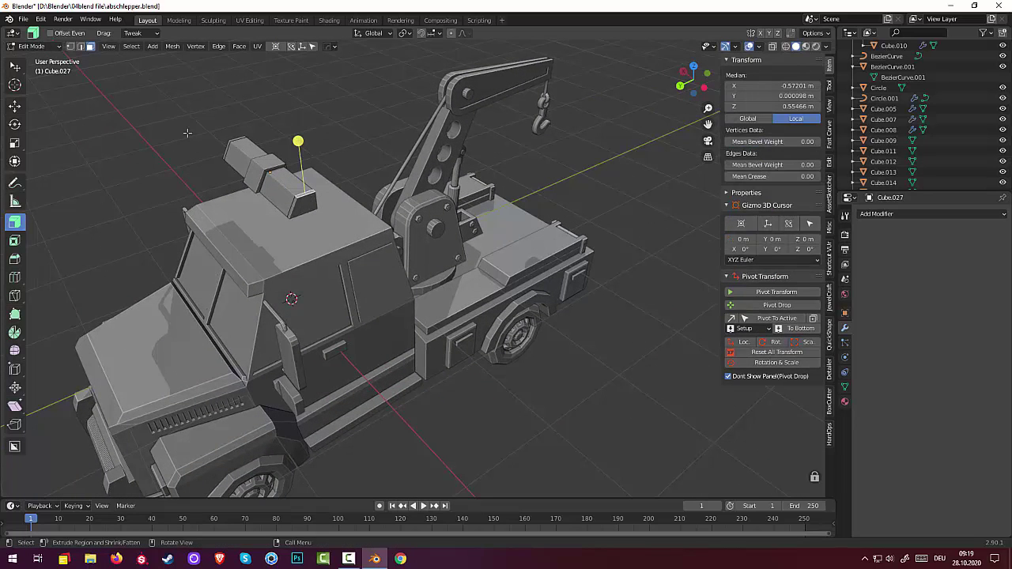
left_click(292, 209)
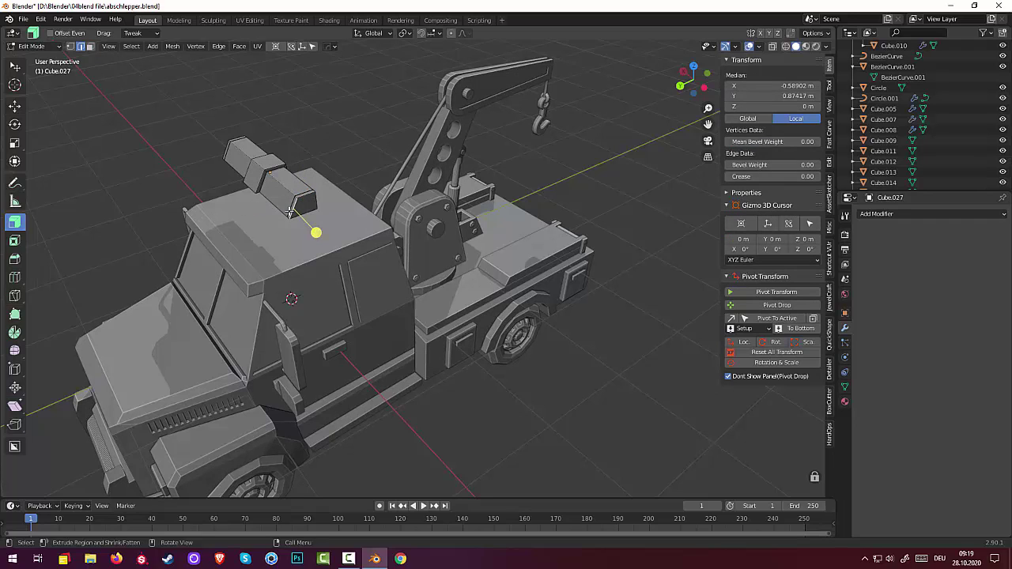
left_click(289, 212, "alt")
left_click(291, 212, "alt")
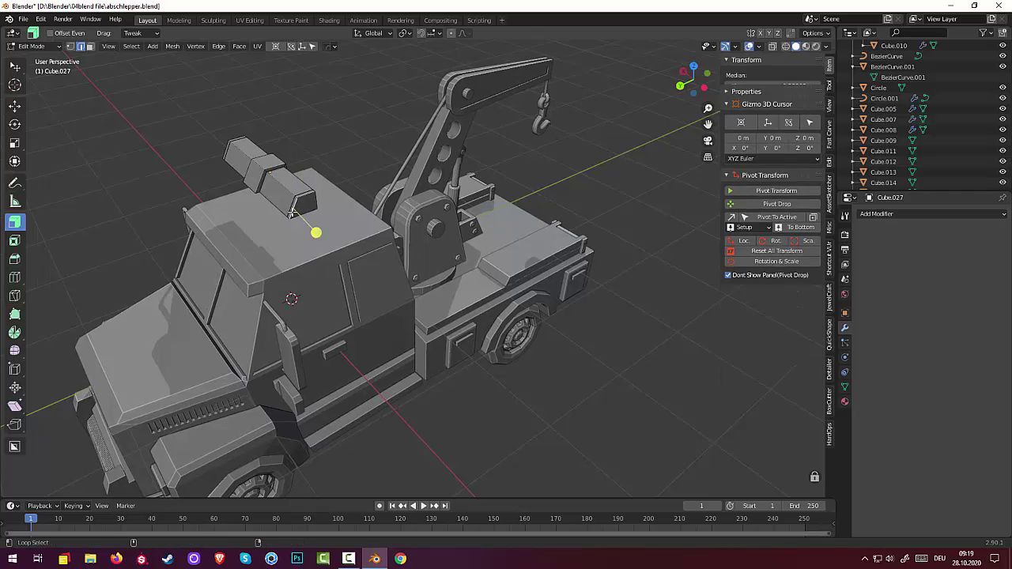
scroll(335, 232, "up", 2)
scroll(335, 232, "up", 2)
left_click(224, 146, "shift")
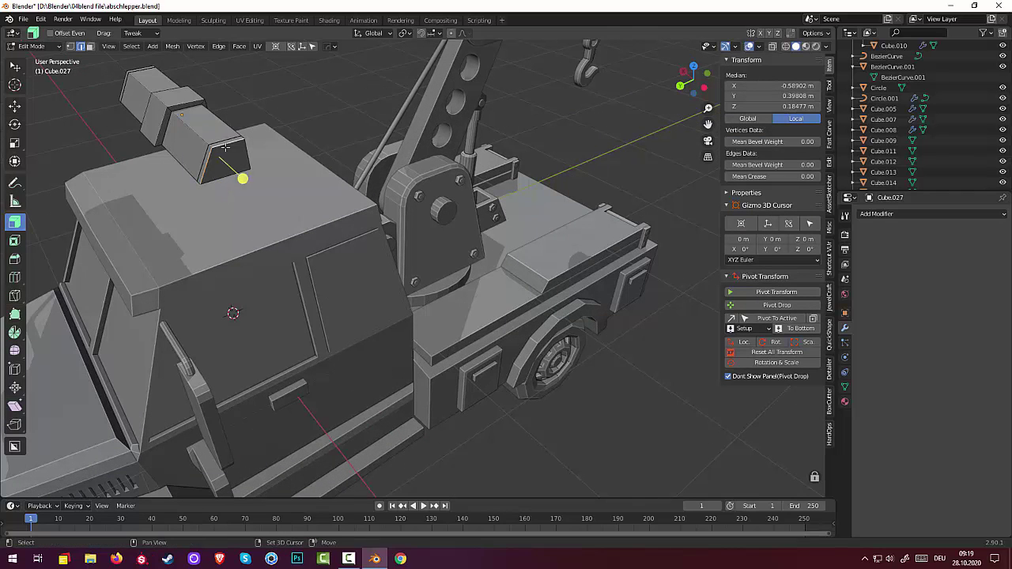
left_click(224, 180, "shift")
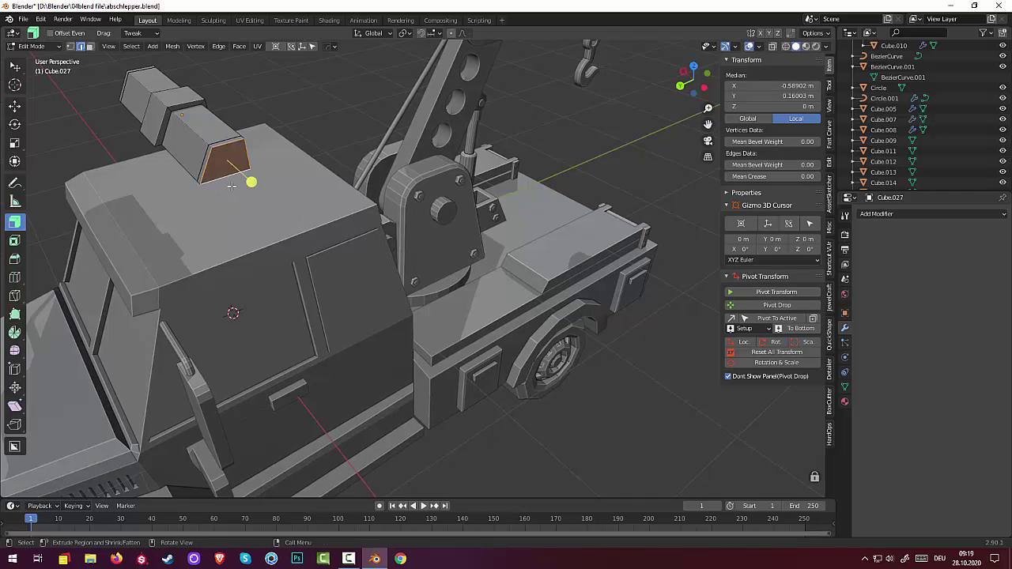
middle_click_drag(224, 180, 359, 192)
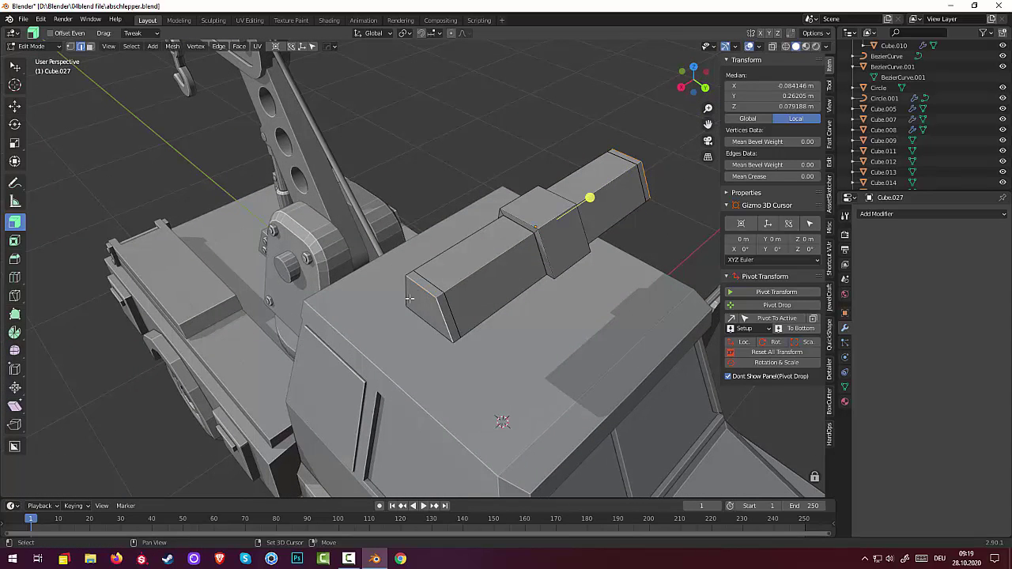
key("s")
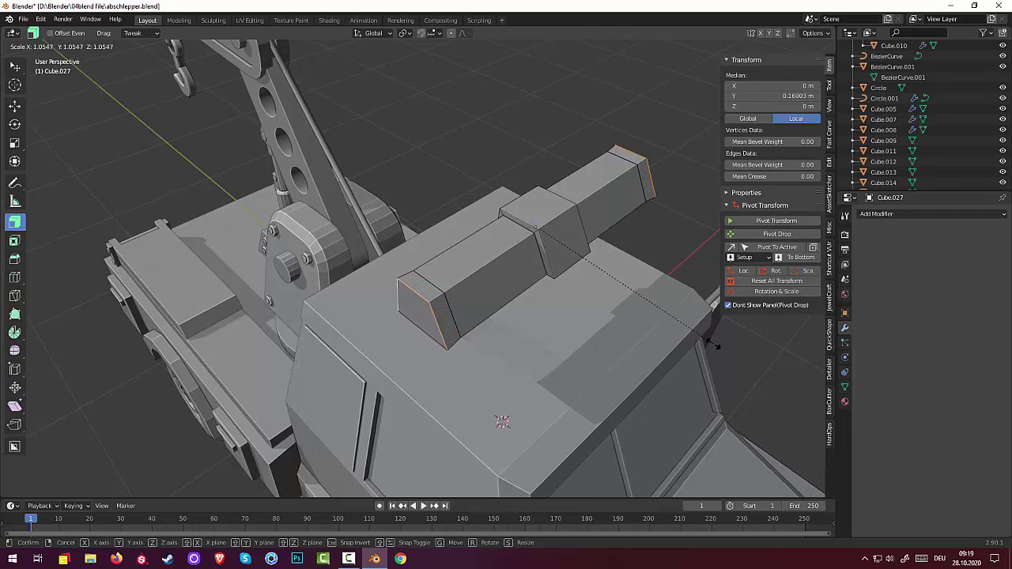
left_click(573, 208)
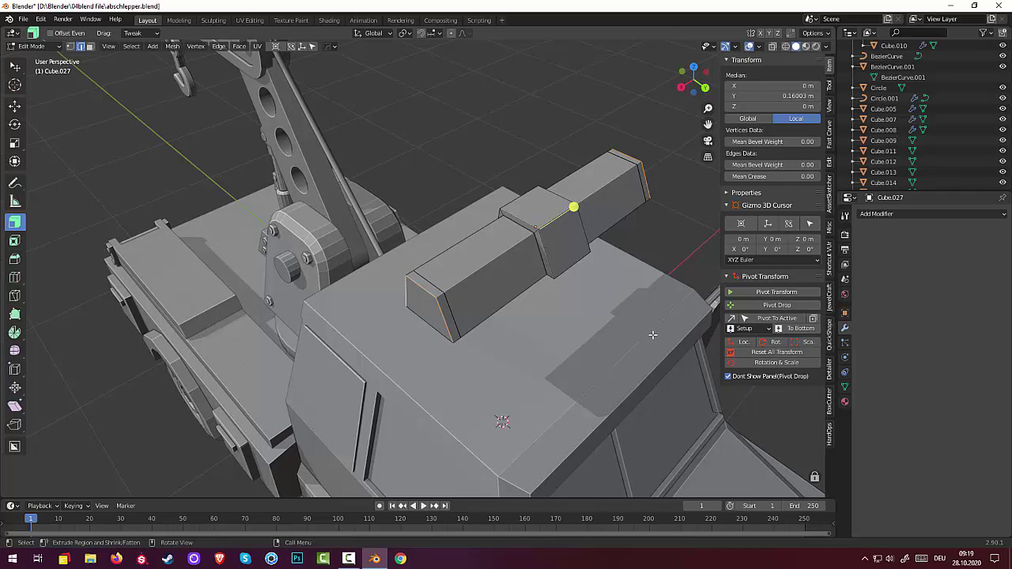
Scale the outer face at one end of the roof bar by 0.928 to taper that end.
middle_click_drag(652, 336, 402, 320)
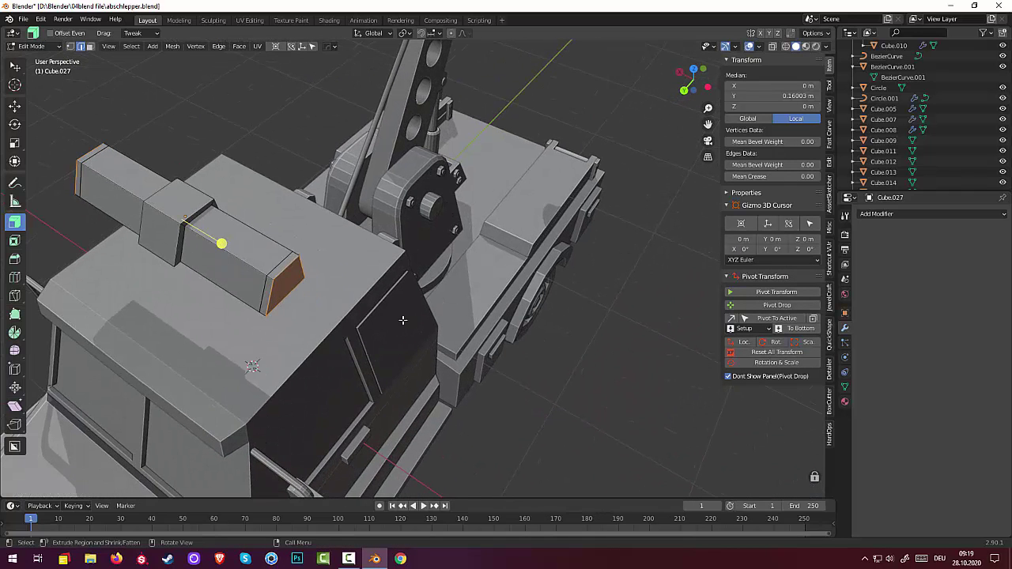
left_click(285, 283)
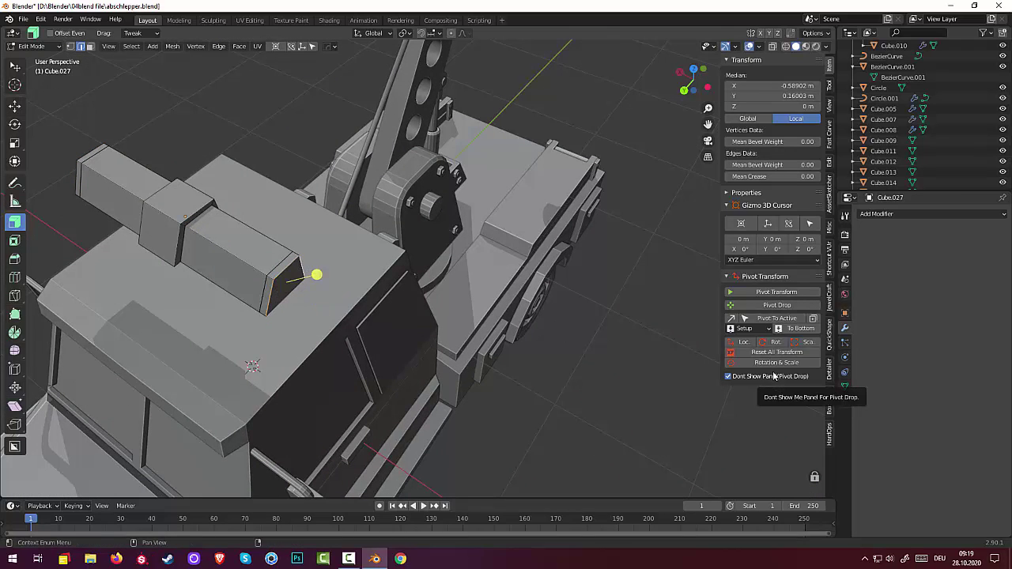
key("s")
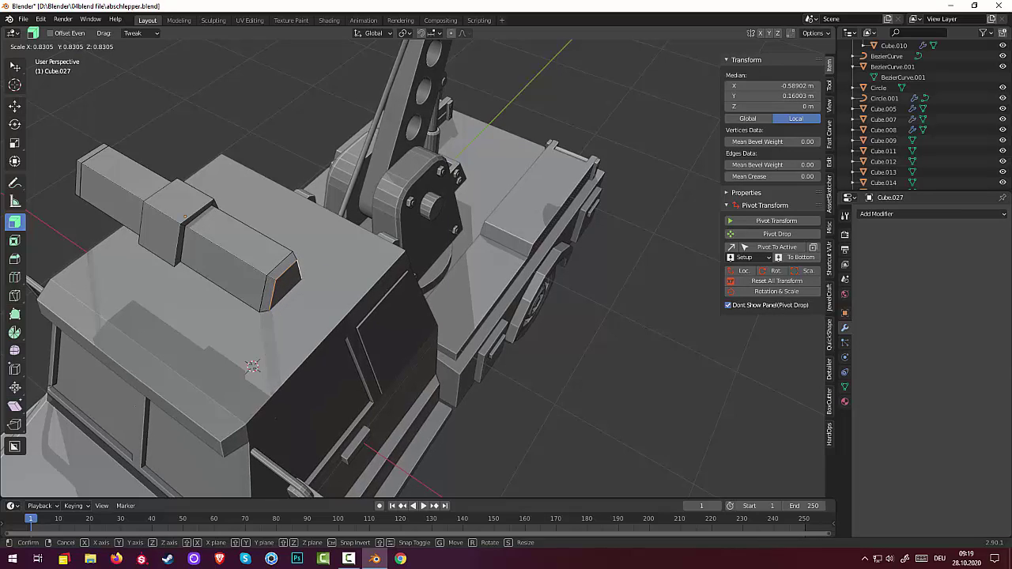
key("Return")
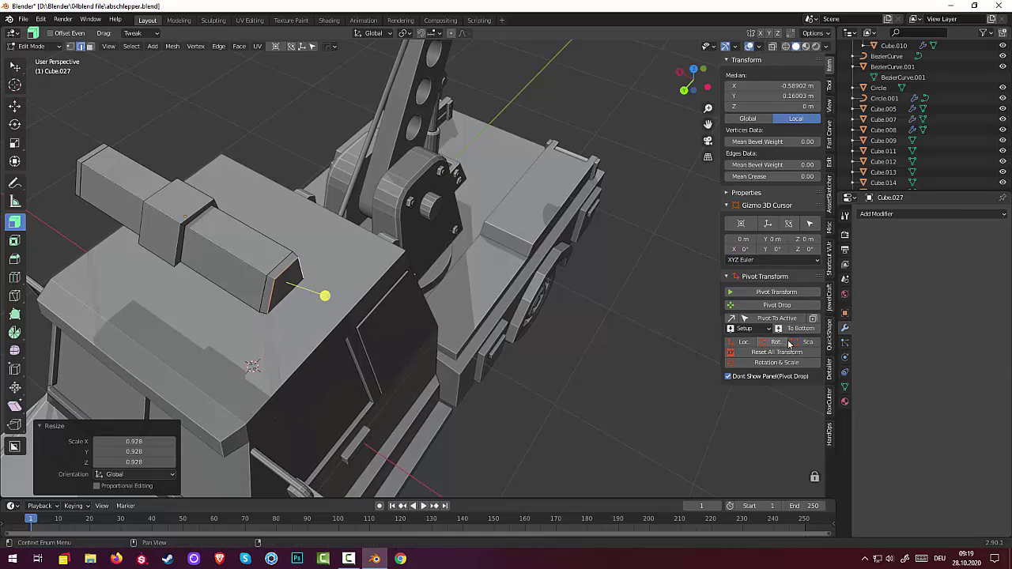
left_click(621, 339)
Scale down the outer face at the roof bar's opposite end to give it a similar taper.
middle_click_drag(621, 338, 676, 338)
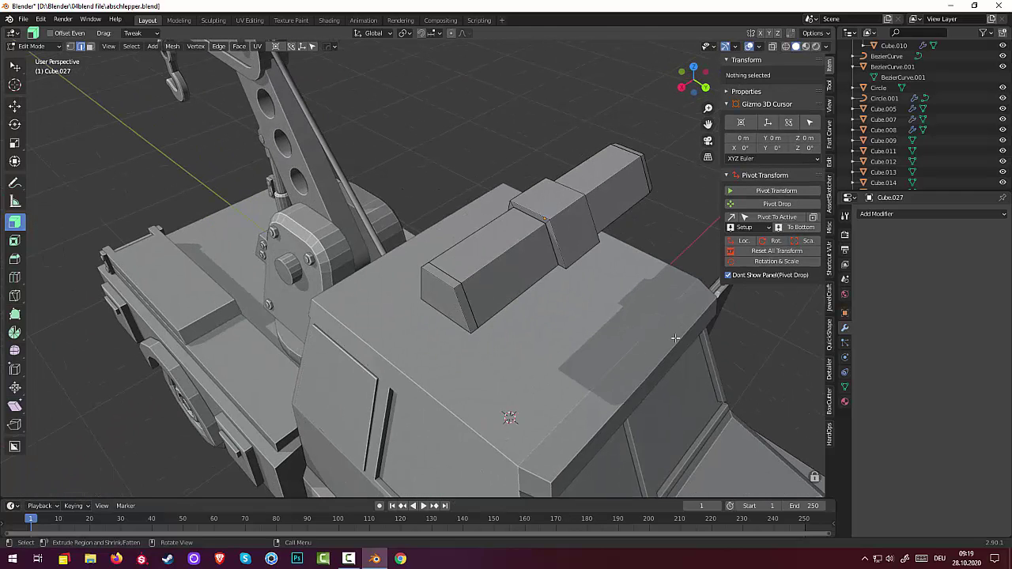
left_click(413, 290)
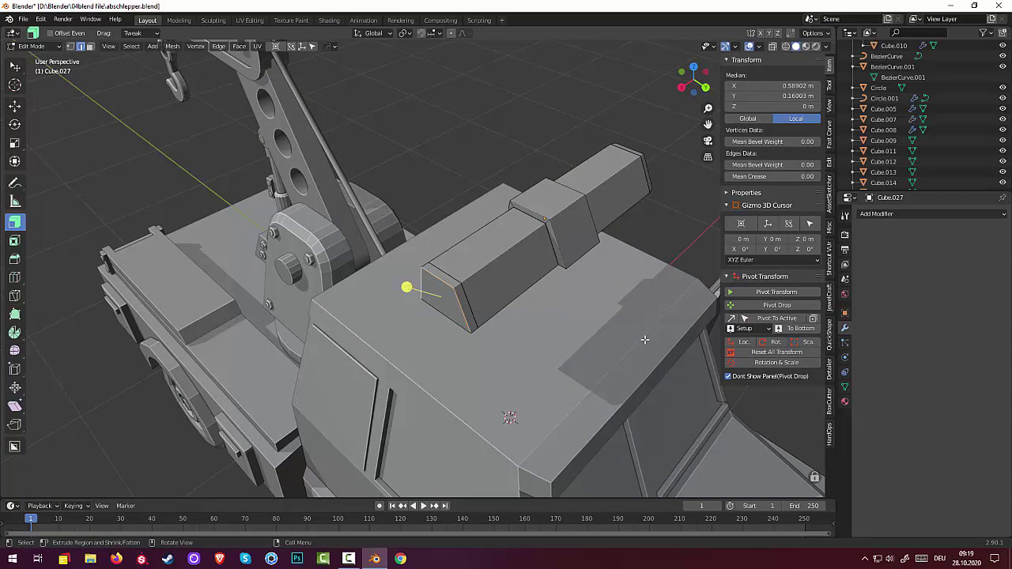
key("s")
key("Return")
left_click(614, 346)
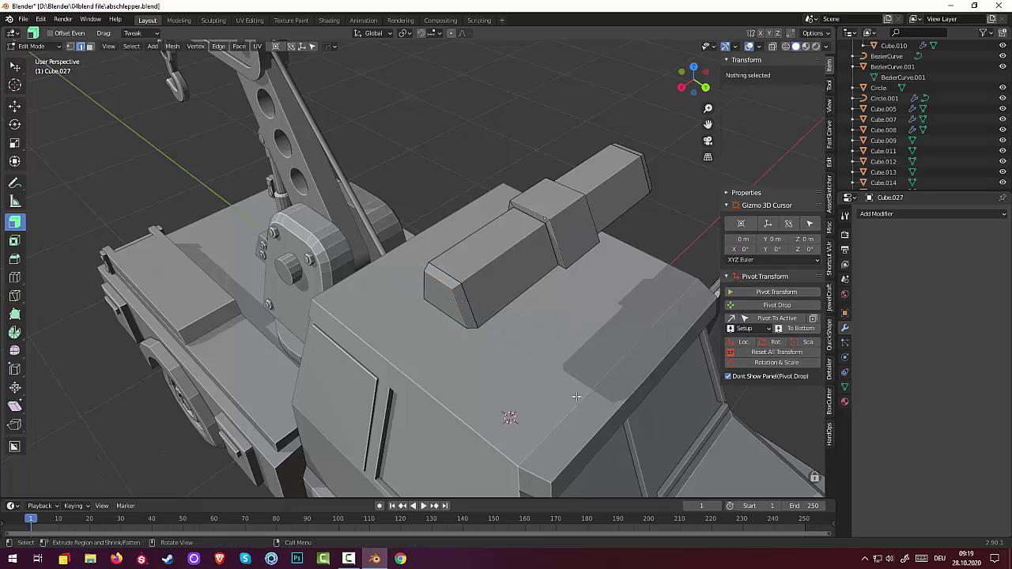
Undo the scaling and the extrusion of the roof bar's two end faces.
middle_click_drag(614, 346, 523, 364)
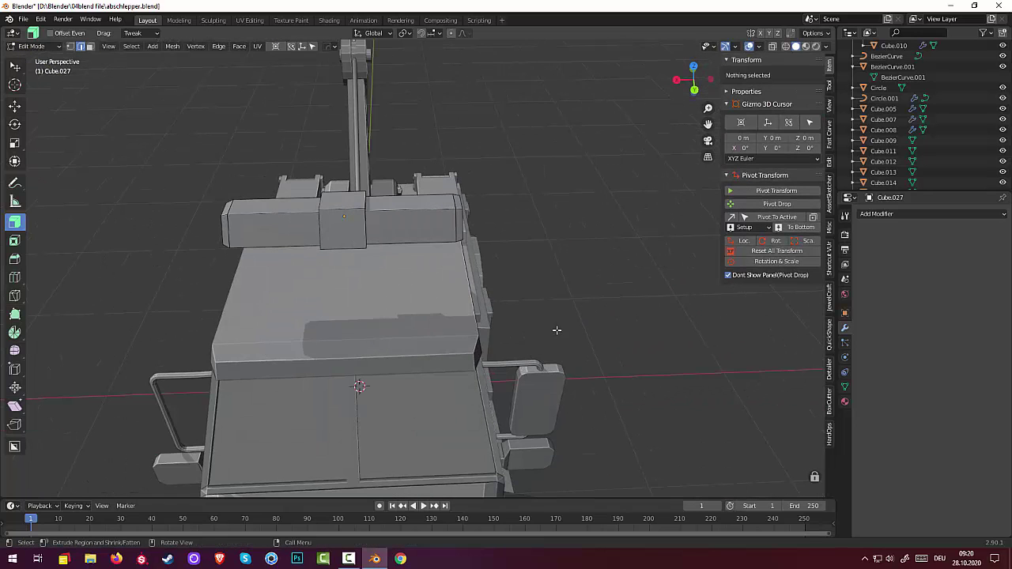
key("ctrl")
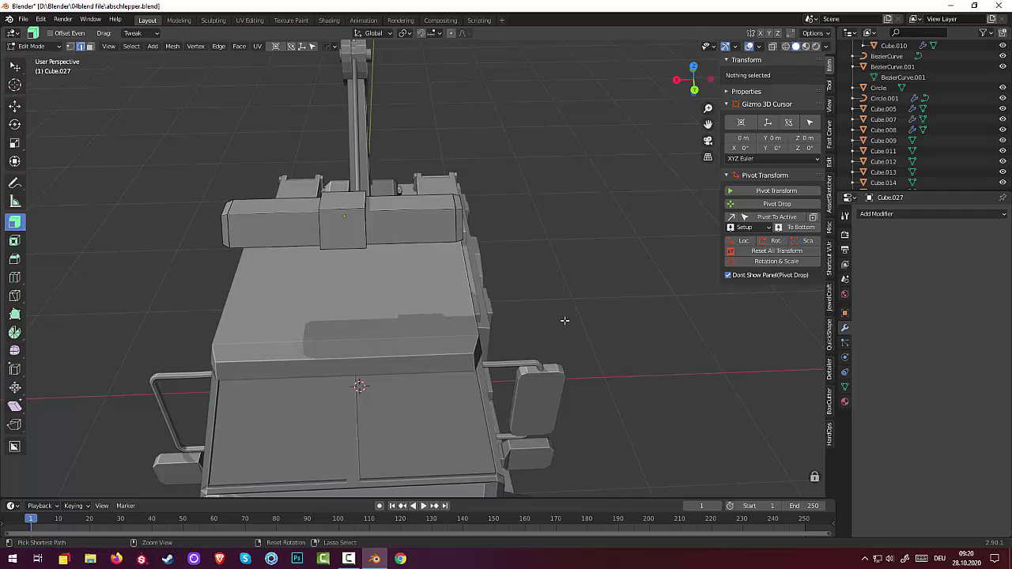
right_click(174, 185, "ctrl")
key("ctrl+z")
right_click(506, 173, "ctrl")
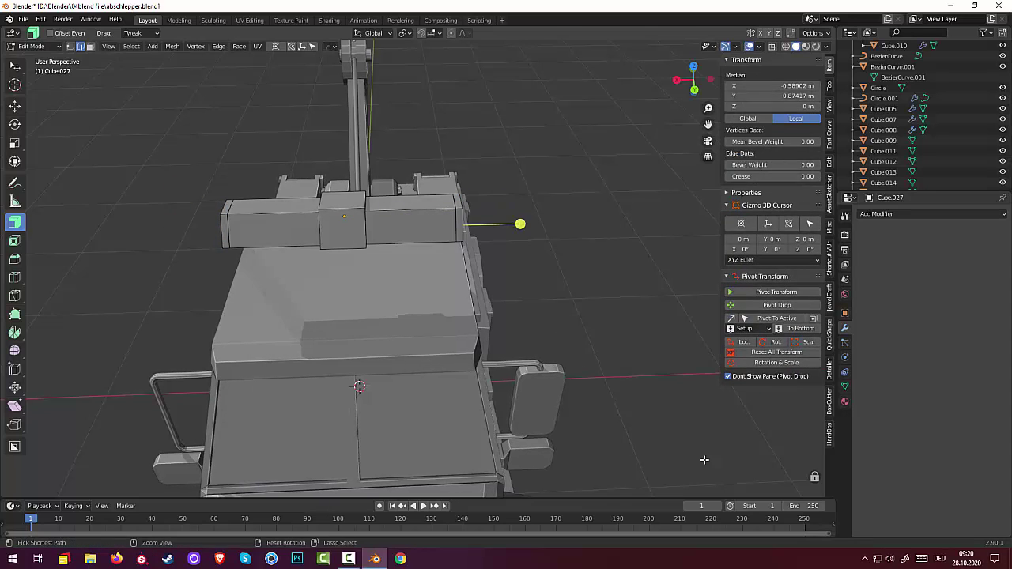
key("Return")
key("g")
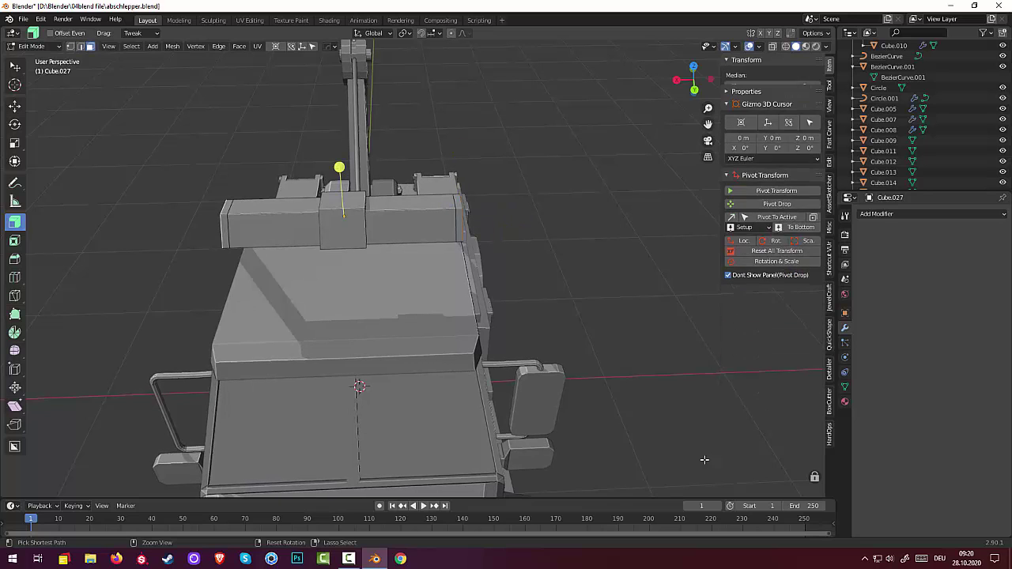
key("Return")
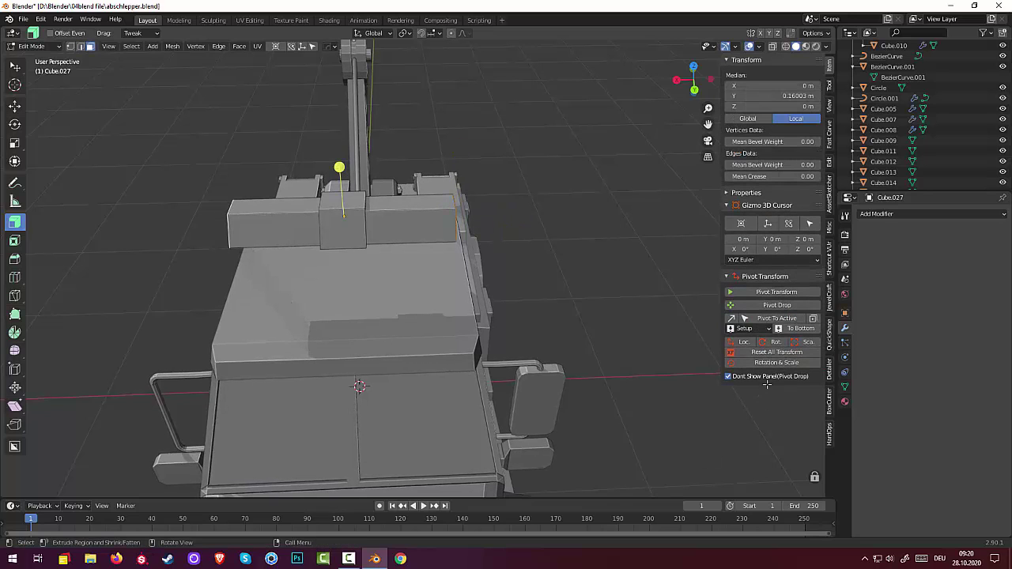
Scale the lower edges at both ends of the roof bar by 1.108 along X so the end faces slope outward.
left_click(777, 351)
middle_click_drag(693, 291, 438, 229)
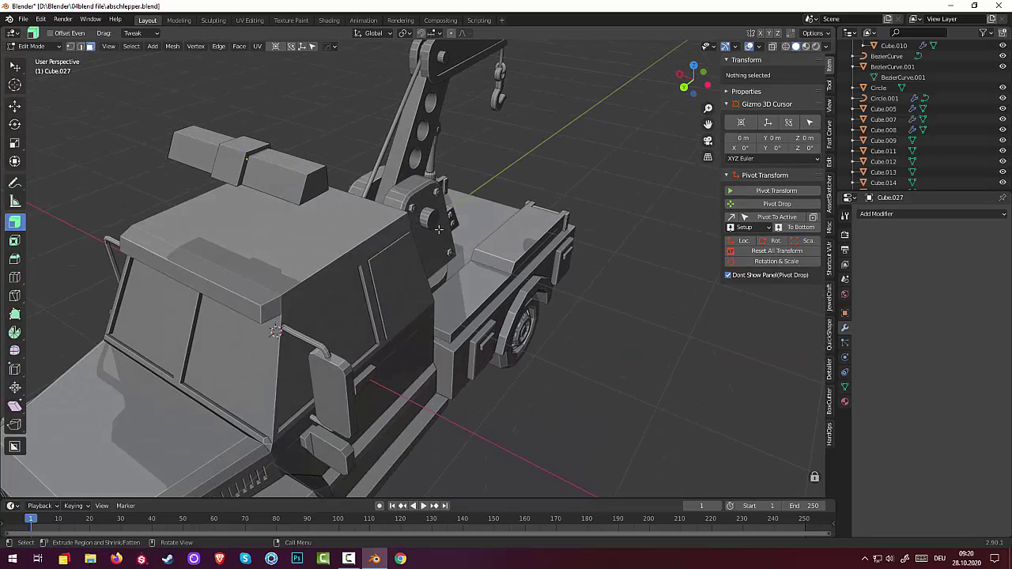
left_click(319, 193)
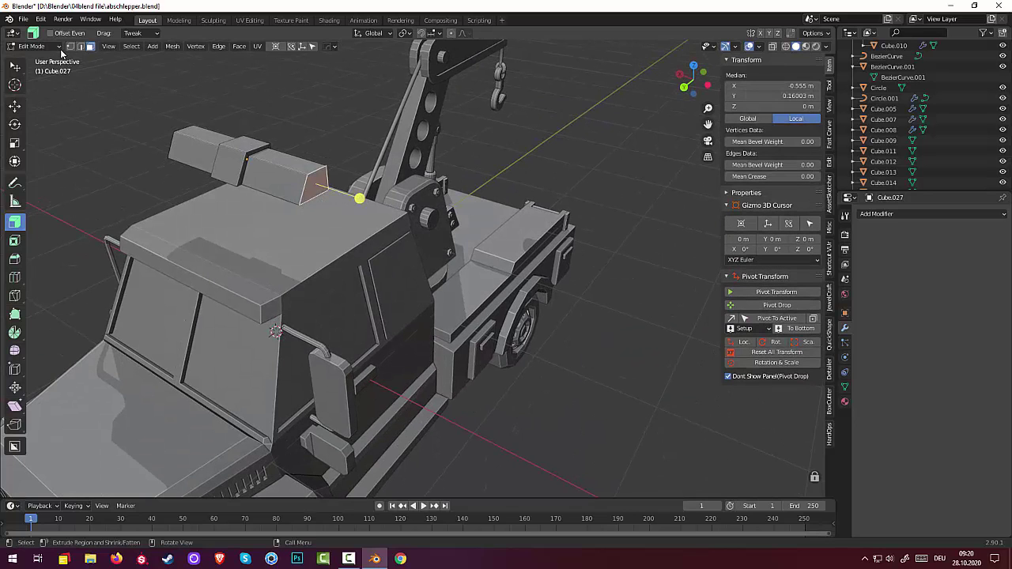
left_click(80, 47)
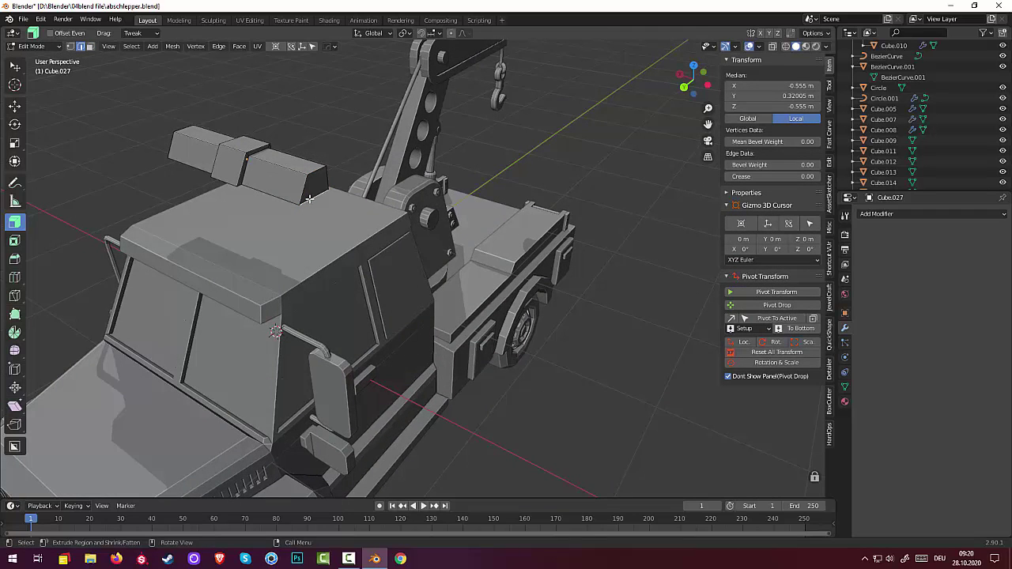
middle_click_drag(358, 217, 336, 222)
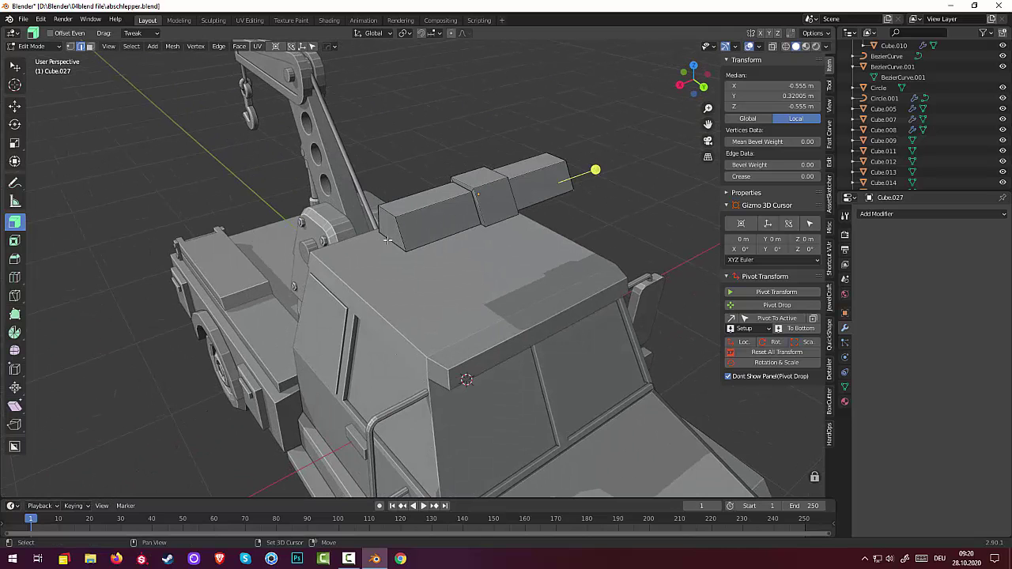
mouse_move(491, 275)
middle_mouse_down()
mouse_move(524, 287)
mouse_move(491, 284)
mouse_move(499, 291)
middle_mouse_up()
key("s")
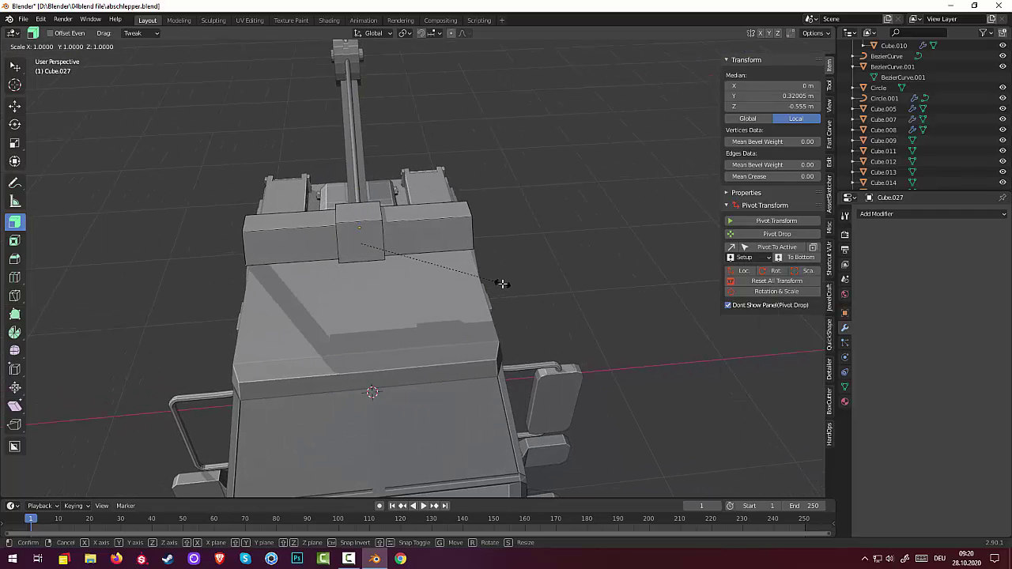
key("x")
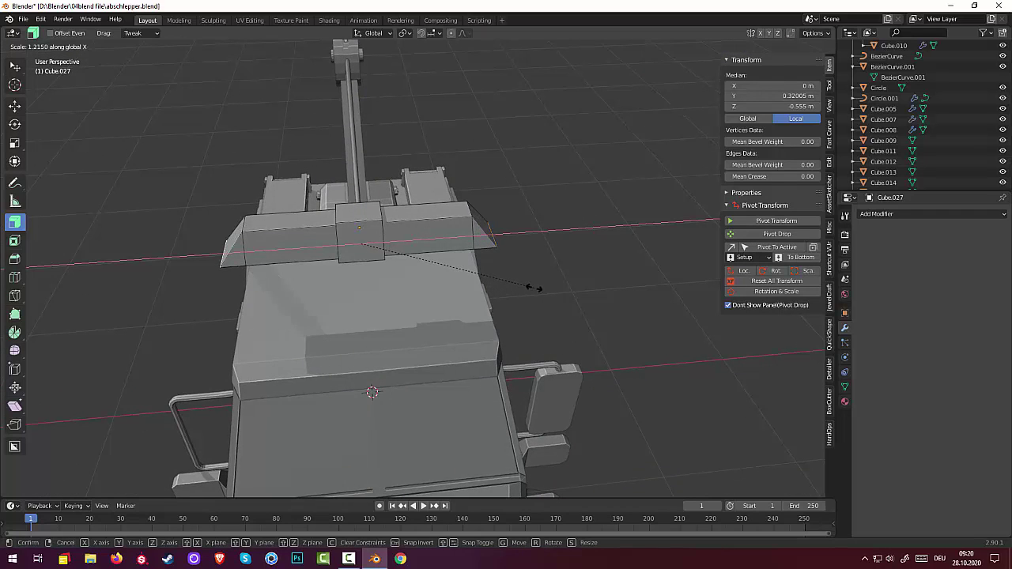
left_click(521, 289)
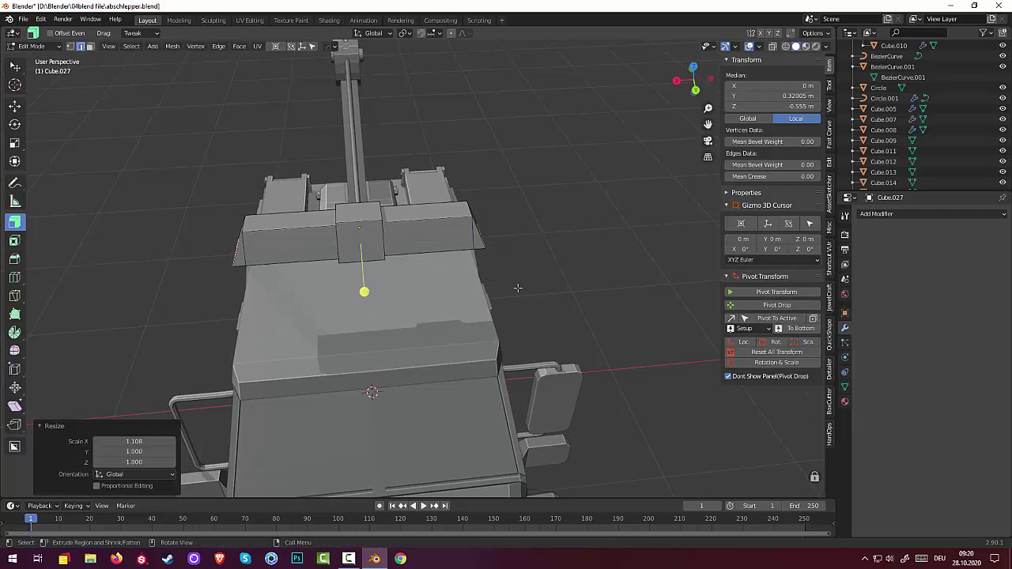
middle_click_drag(524, 298, 372, 283)
Return to Object Mode and move the light bar onto the cab roof, by -0.54808 m in Y and -0.46456 m in Z.
left_click(11, 48)
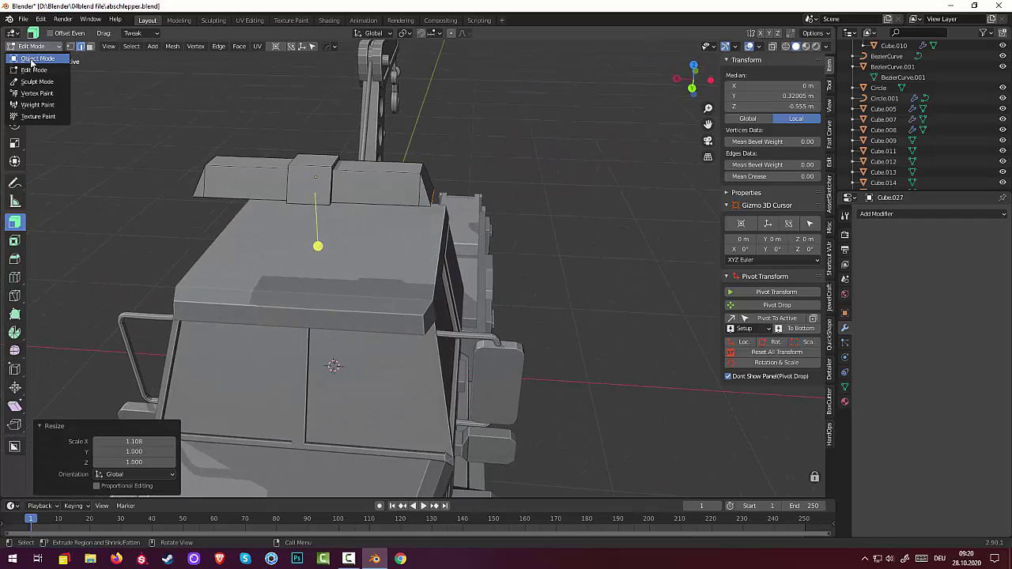
left_click(28, 58)
middle_click_drag(316, 207, 334, 196)
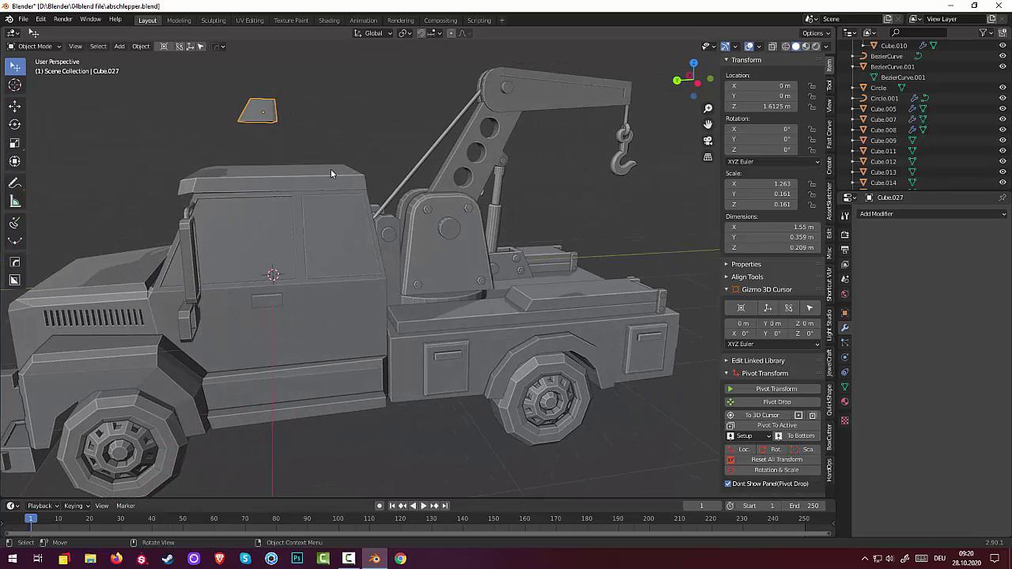
key("KP_3")
key("KP_1")
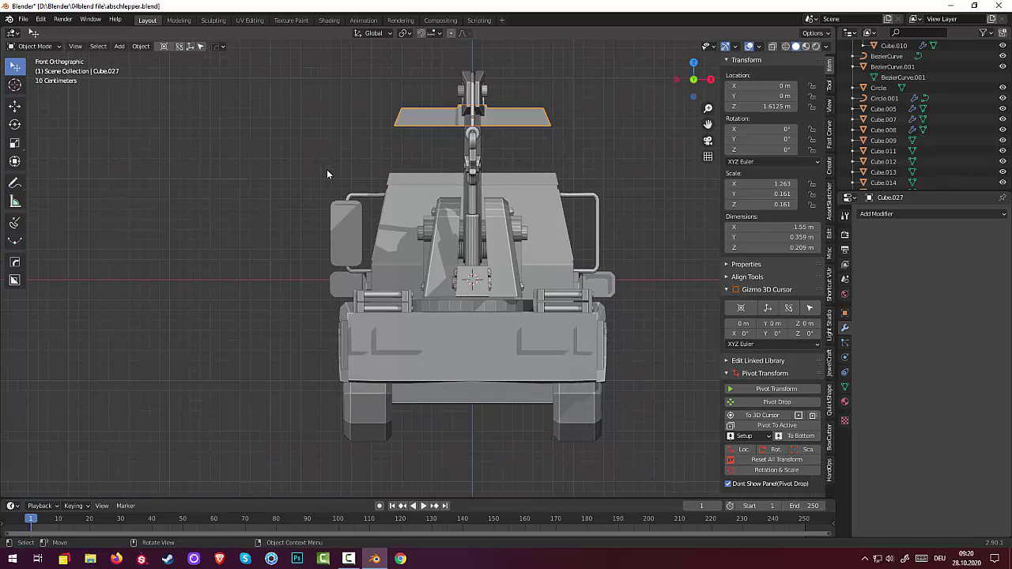
key("KP_3")
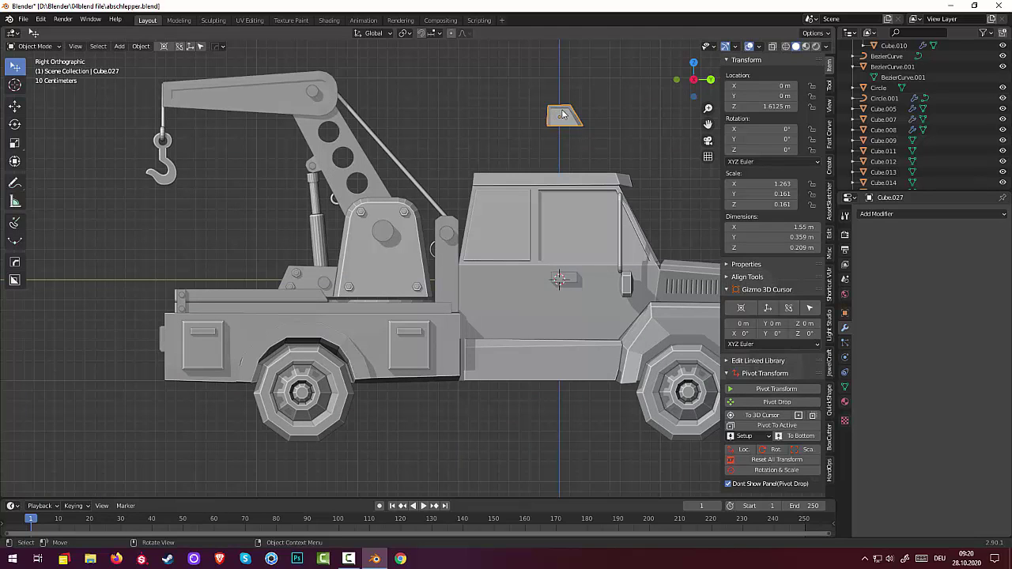
key("g")
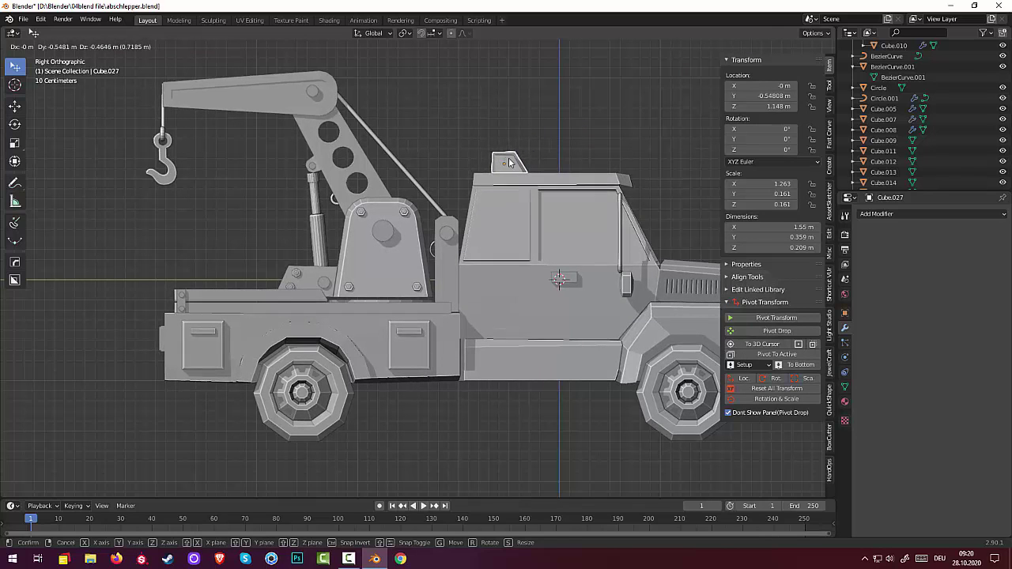
left_click(510, 161)
middle_click_drag(545, 190, 362, 230)
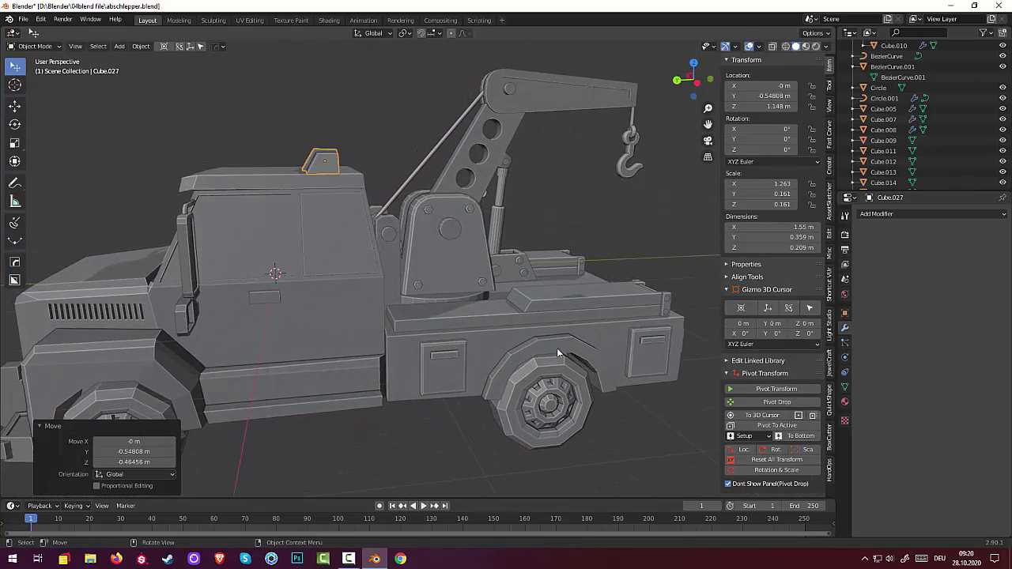
Deselect the light bar and examine the whole tow truck with it from several angles and distances.
left_click(615, 224)
scroll(421, 264, "down", 2)
middle_click_drag(420, 264, 118, 261)
scroll(351, 383, "down", 2)
scroll(426, 372, "up", 4)
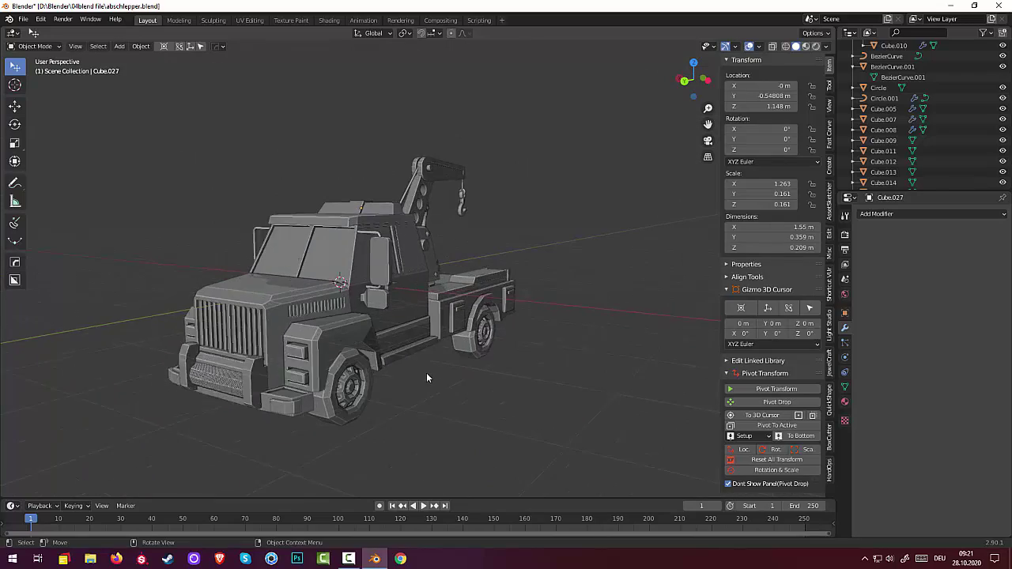
scroll(431, 377, "down", 4)
middle_click_drag(485, 362, 440, 369)
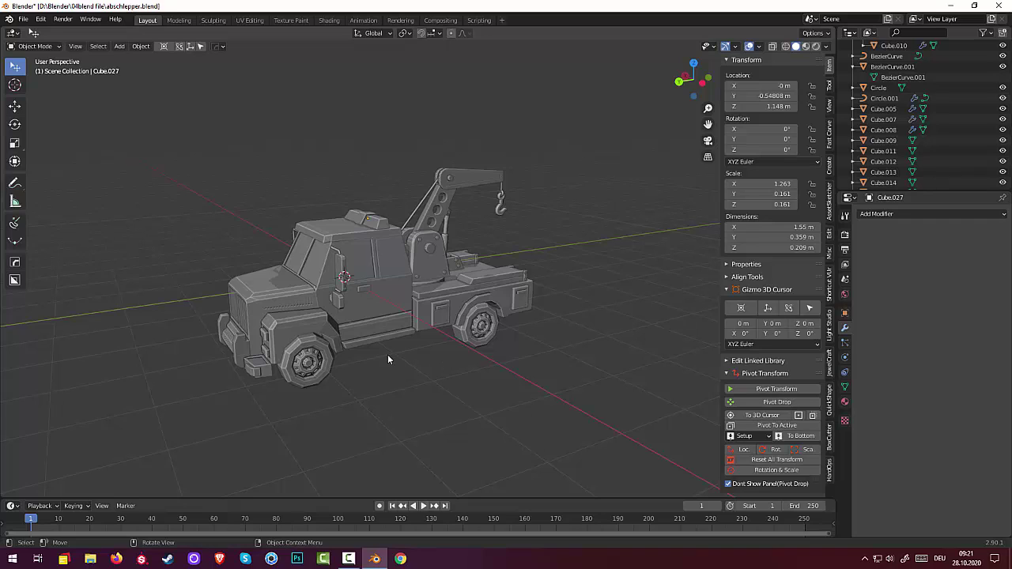
Switch to the Google Chrome browser.
left_click(401, 559)
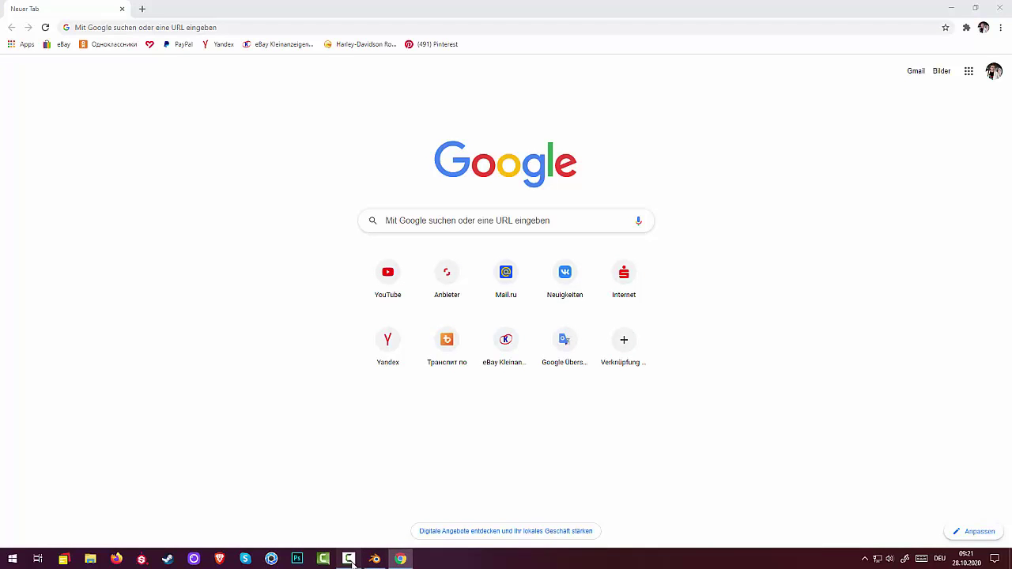